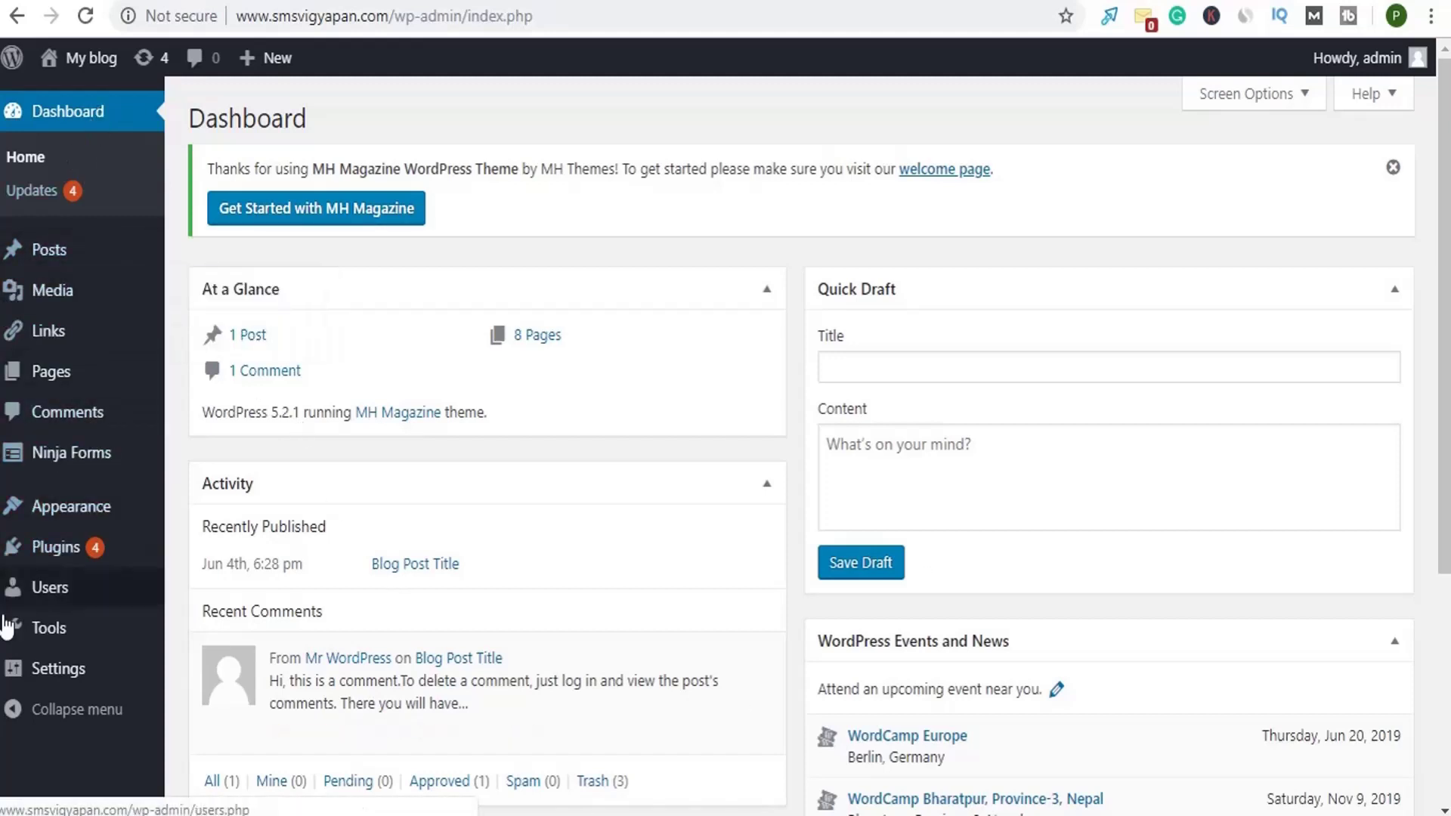
- Open the list of installed plugins
mouse_move(50, 626)
mouse_move(62, 563)
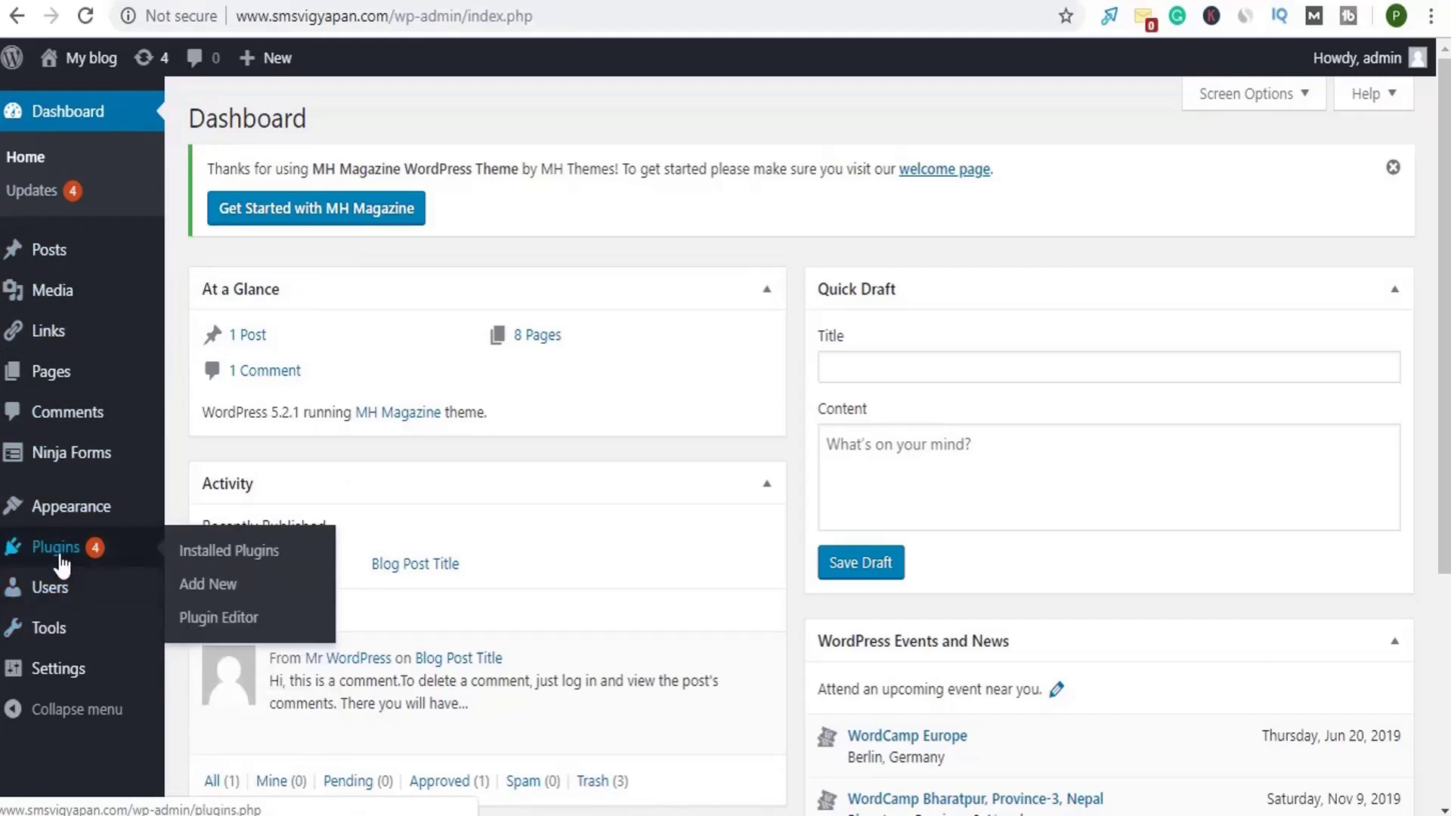
click(219, 563)
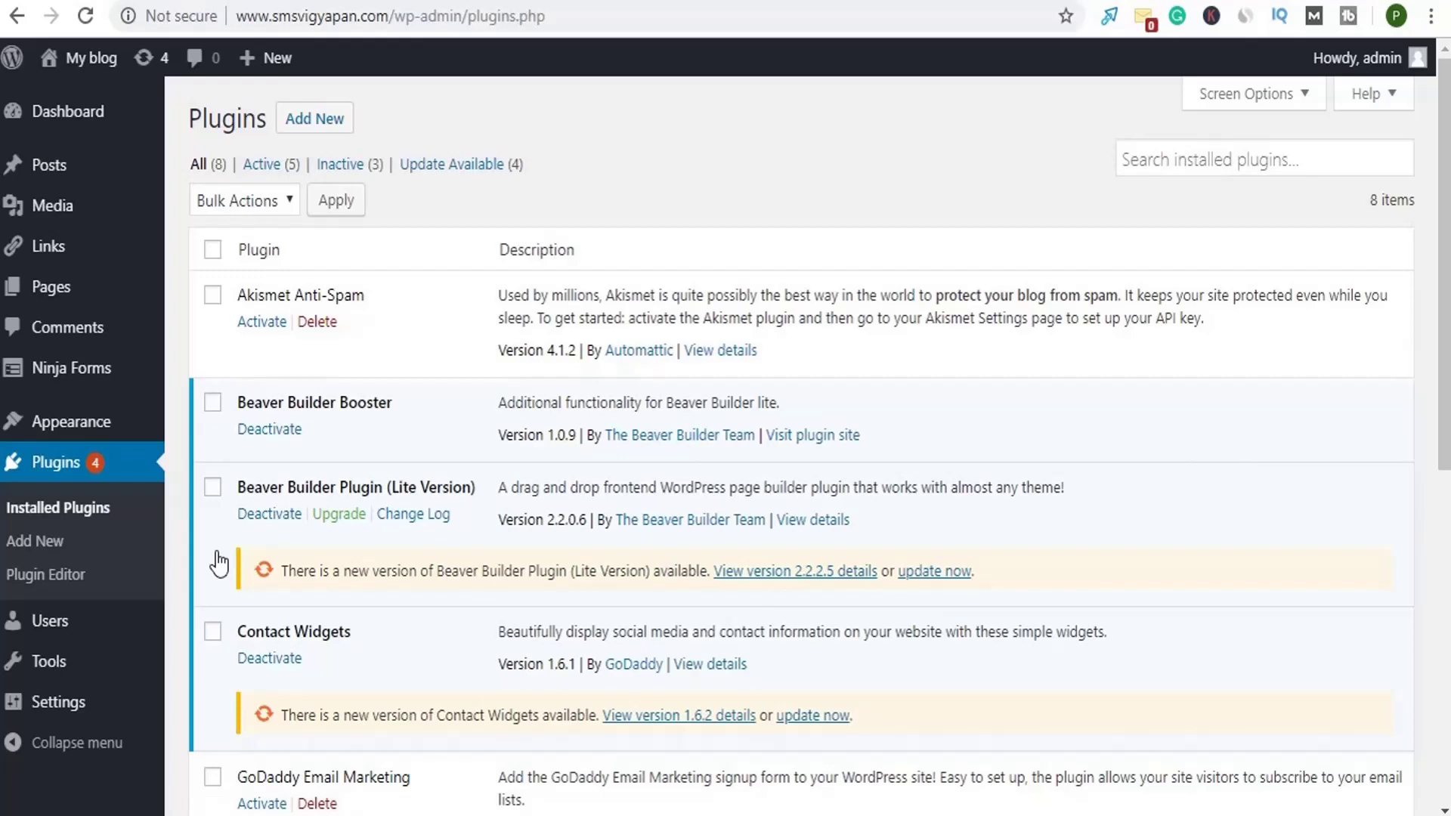
- Review the installed plugins, checking which are active or inactive and which have updates available
scroll(218, 563, down, 5)
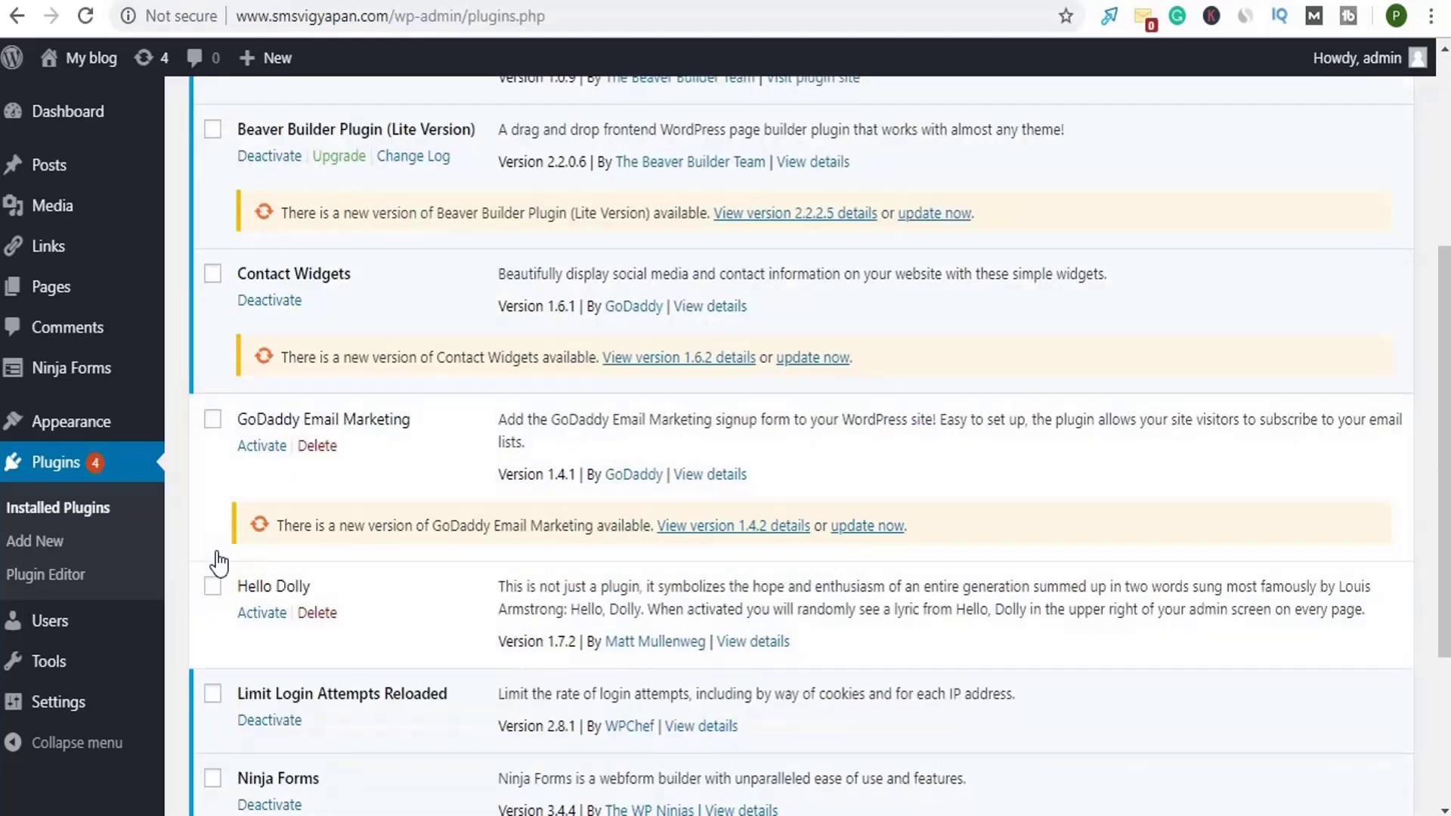
scroll(218, 563, down, 4)
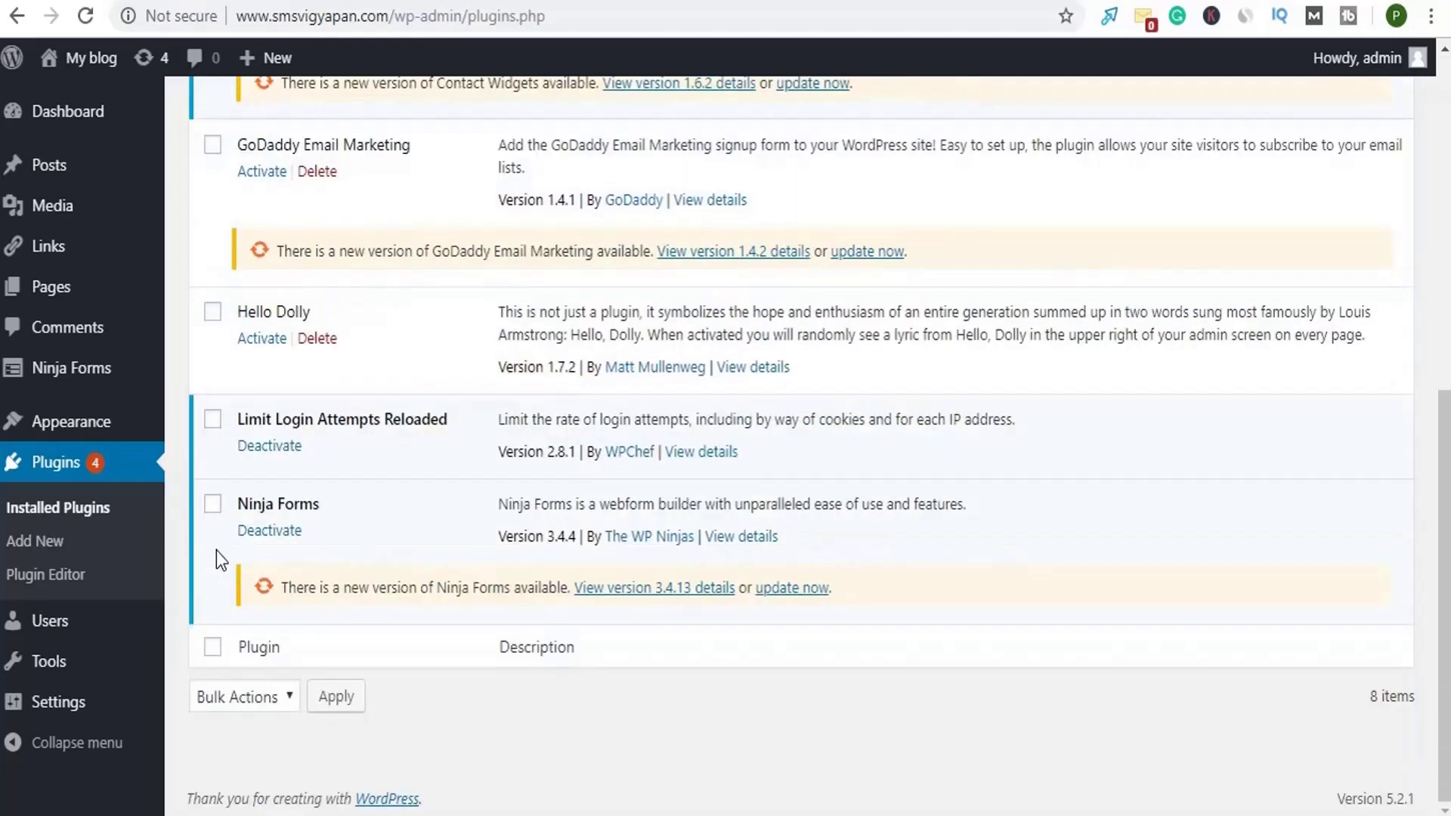
scroll(217, 556, up, 9)
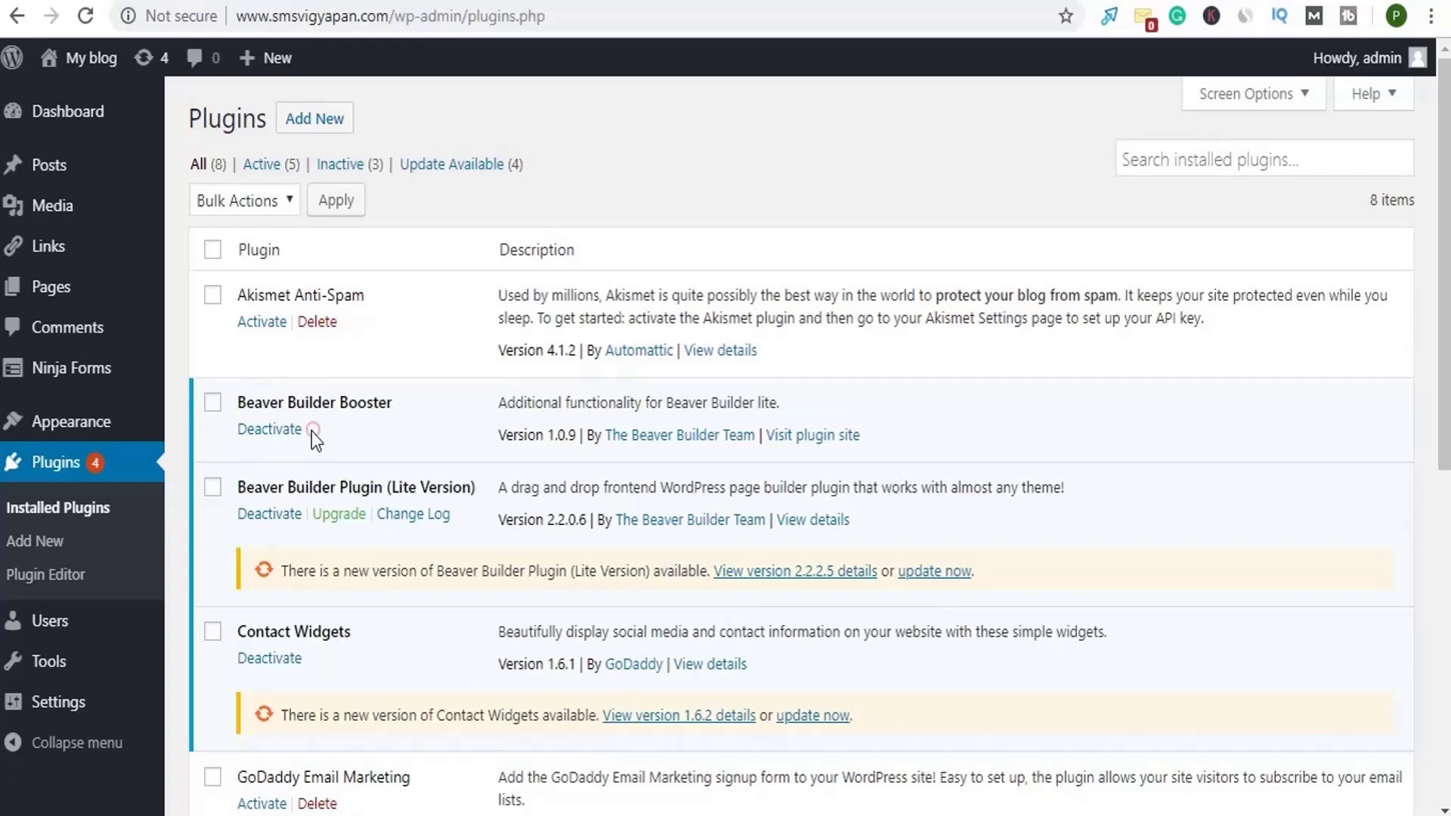
drag(311, 430, 239, 446)
drag(238, 295, 365, 296)
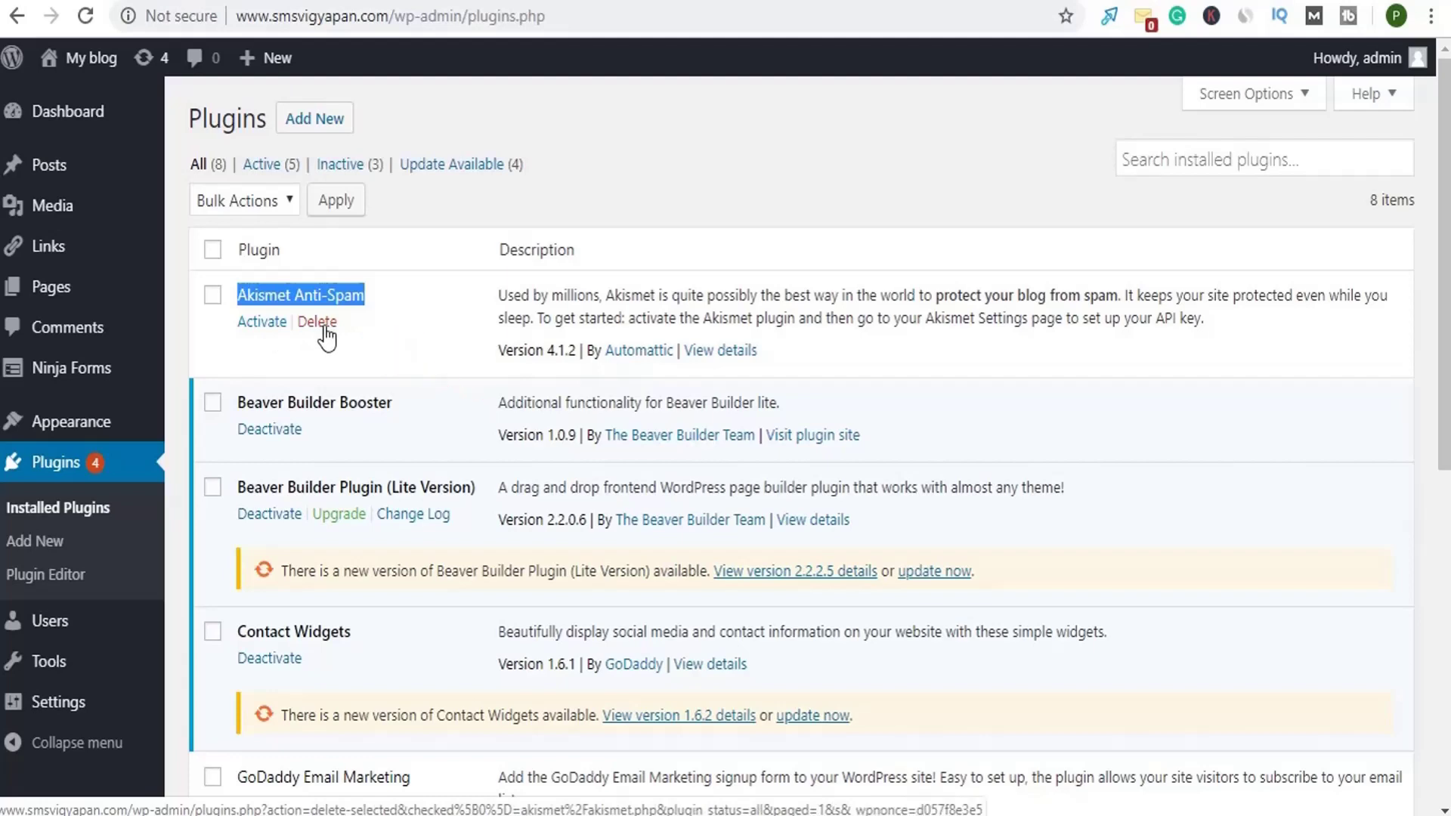
scroll(326, 336, down, 5)
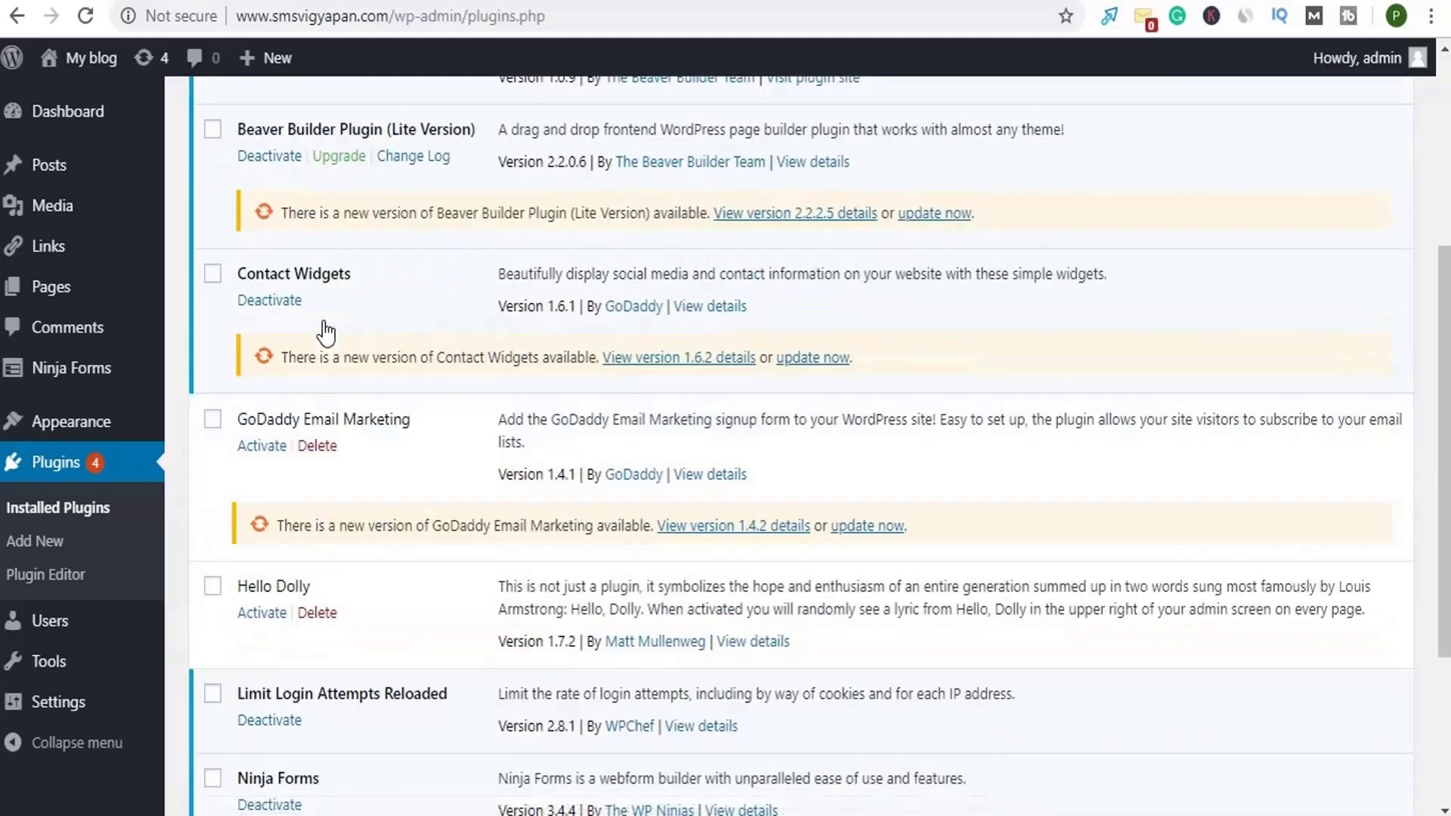
scroll(912, 439, up, 2)
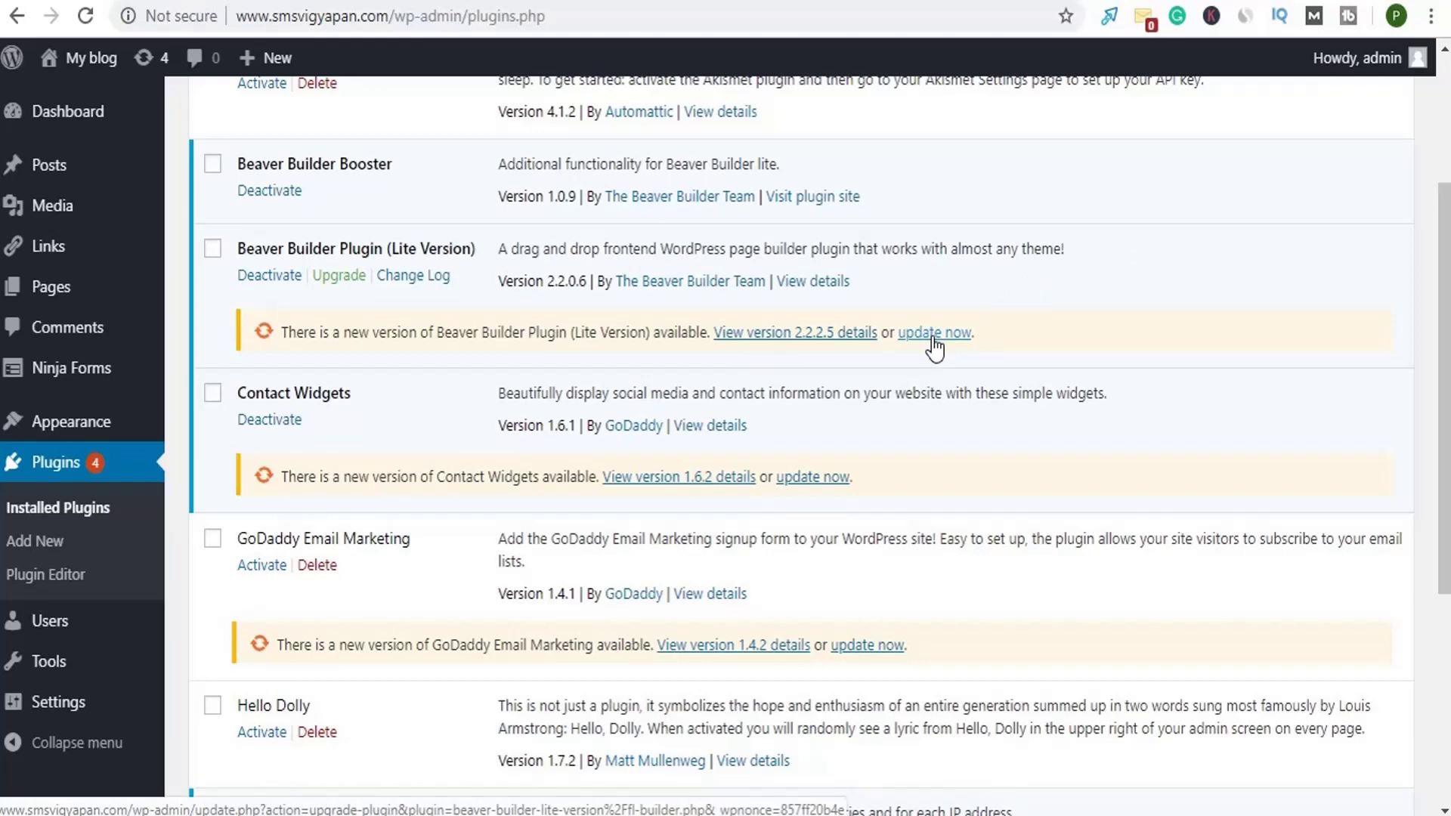
scroll(935, 348, down, 5)
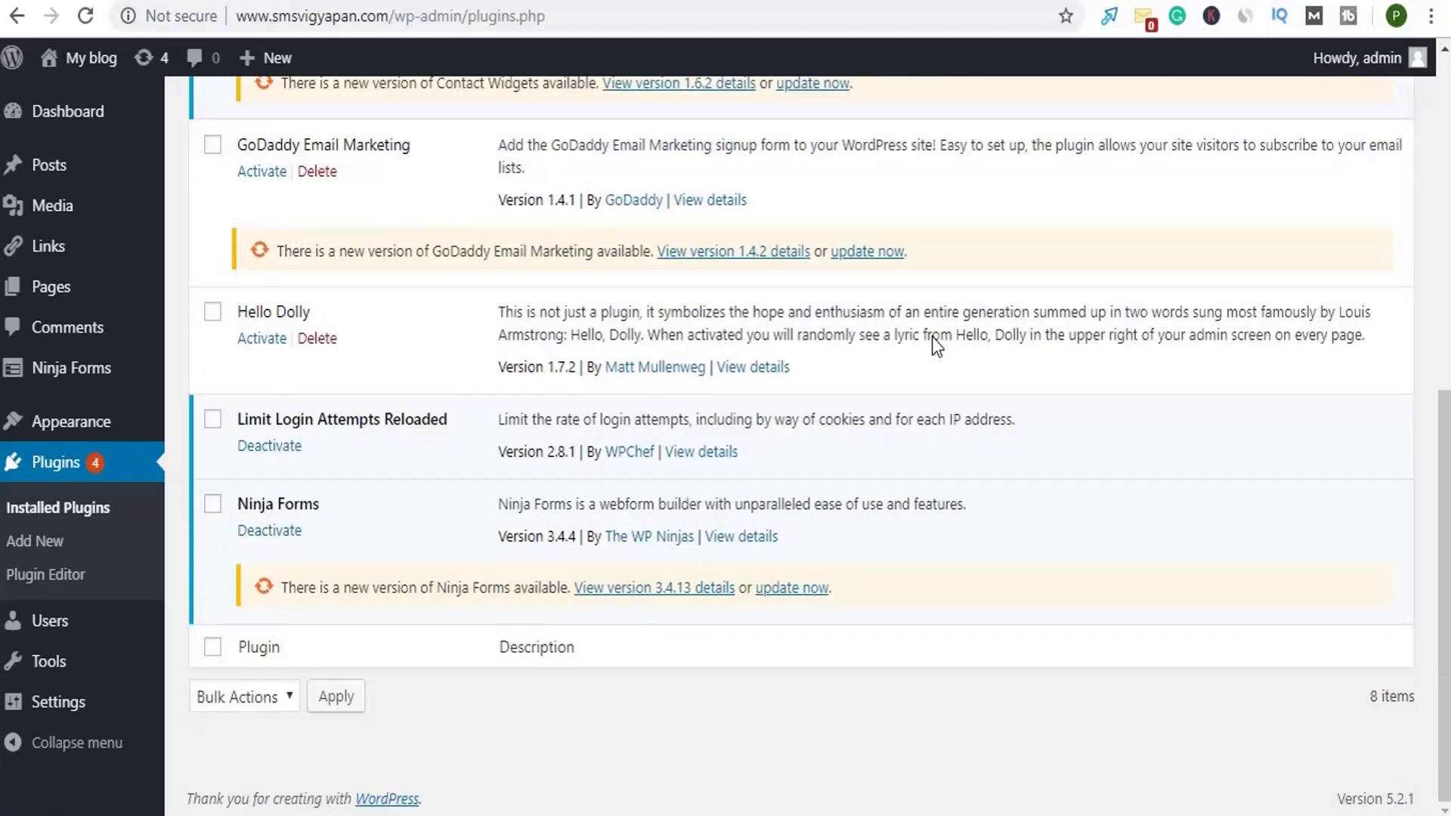
scroll(932, 337, up, 5)
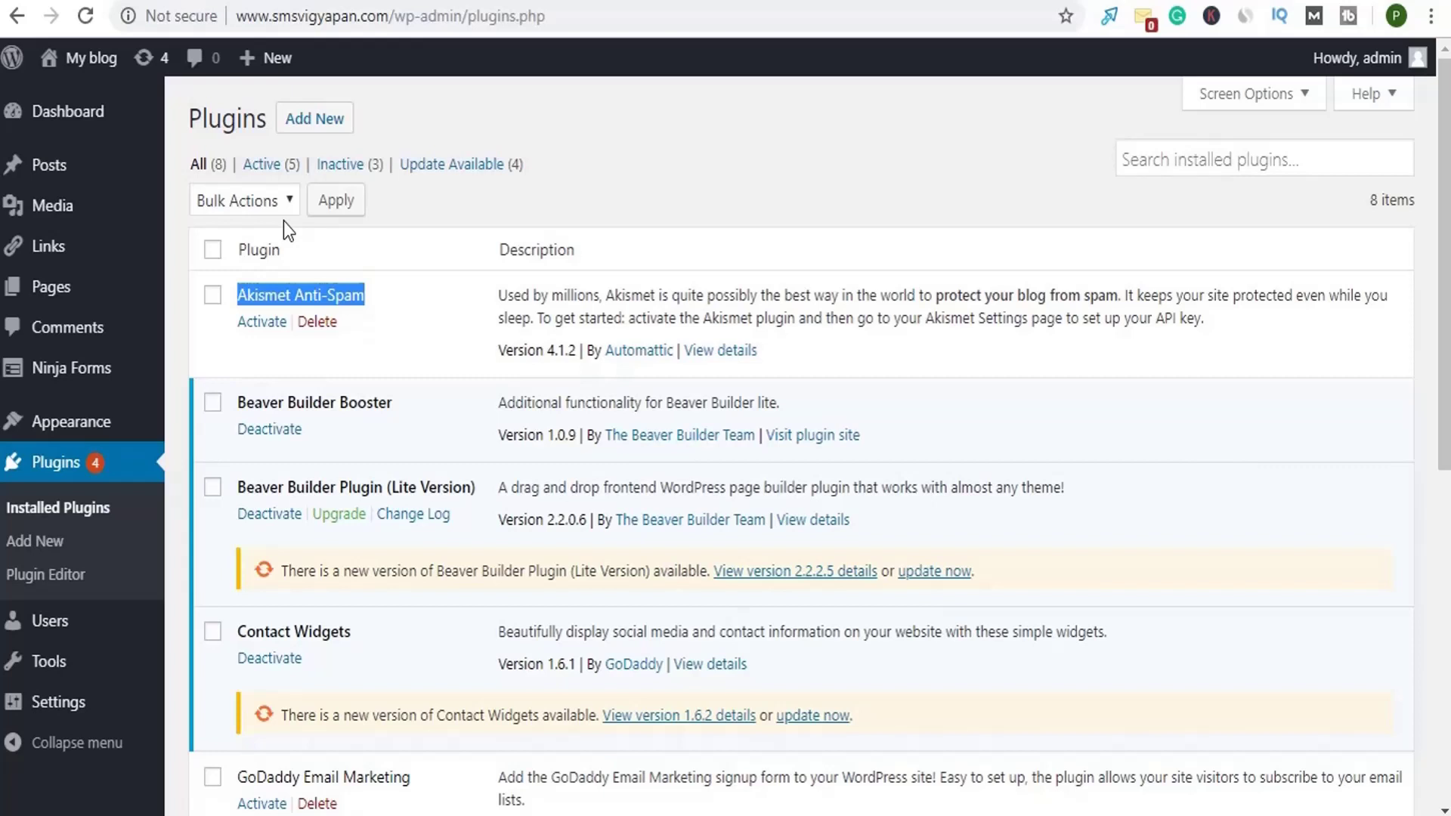
- Open the page for adding new plugins and browse the featured plugins
click(325, 127)
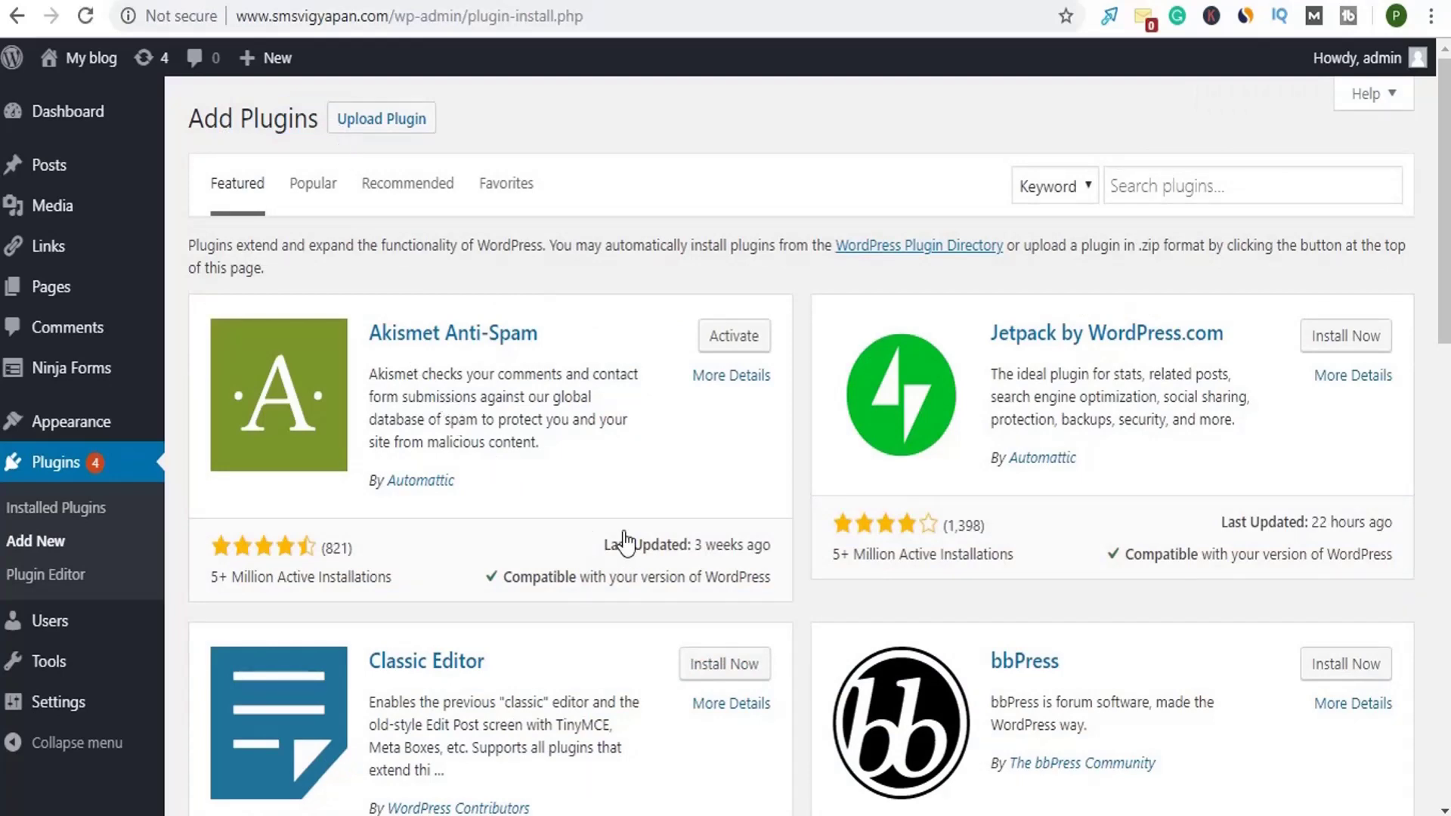
scroll(839, 555, down, 15)
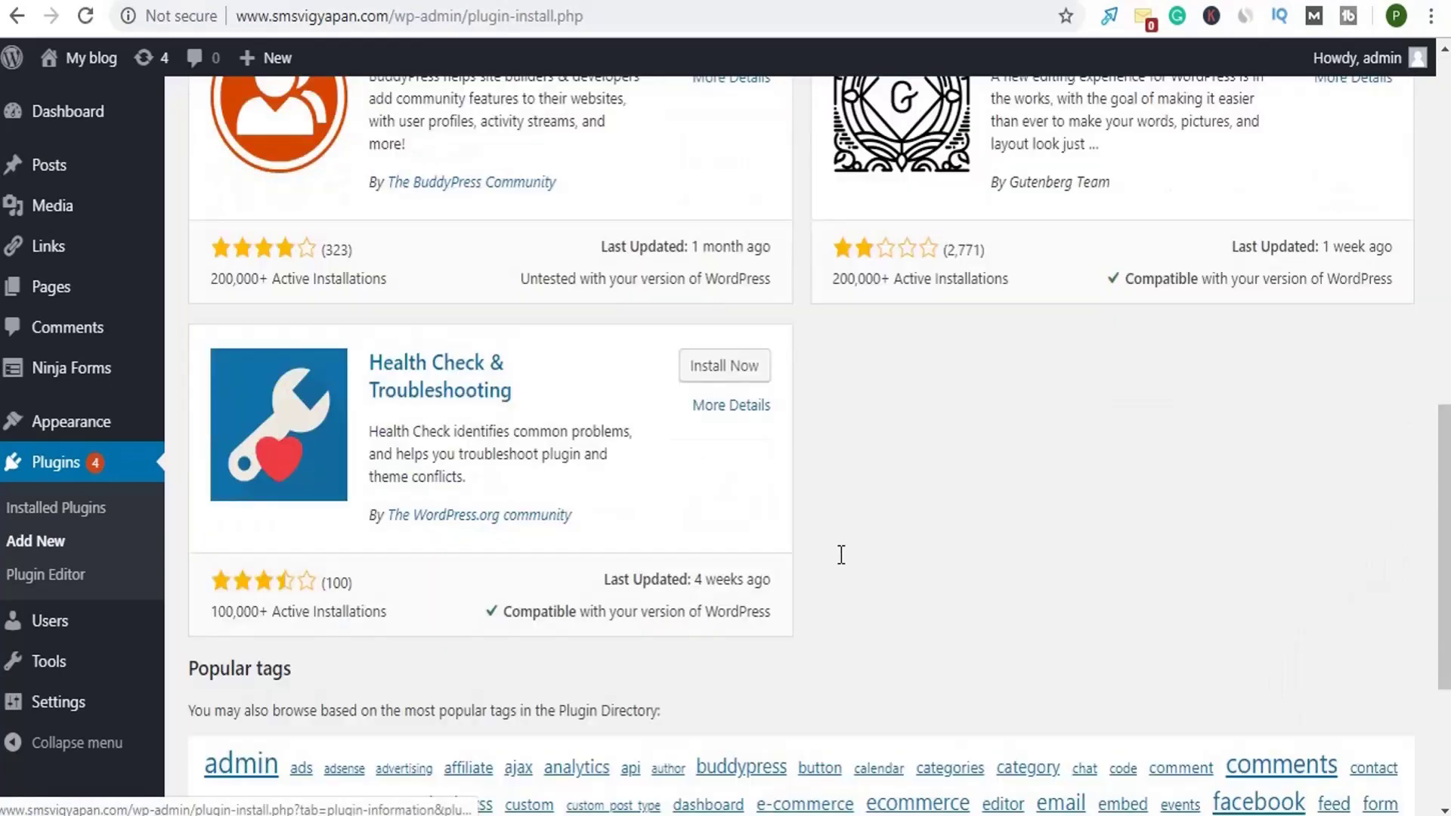
scroll(839, 559, up, 12)
scroll(841, 565, up, 3)
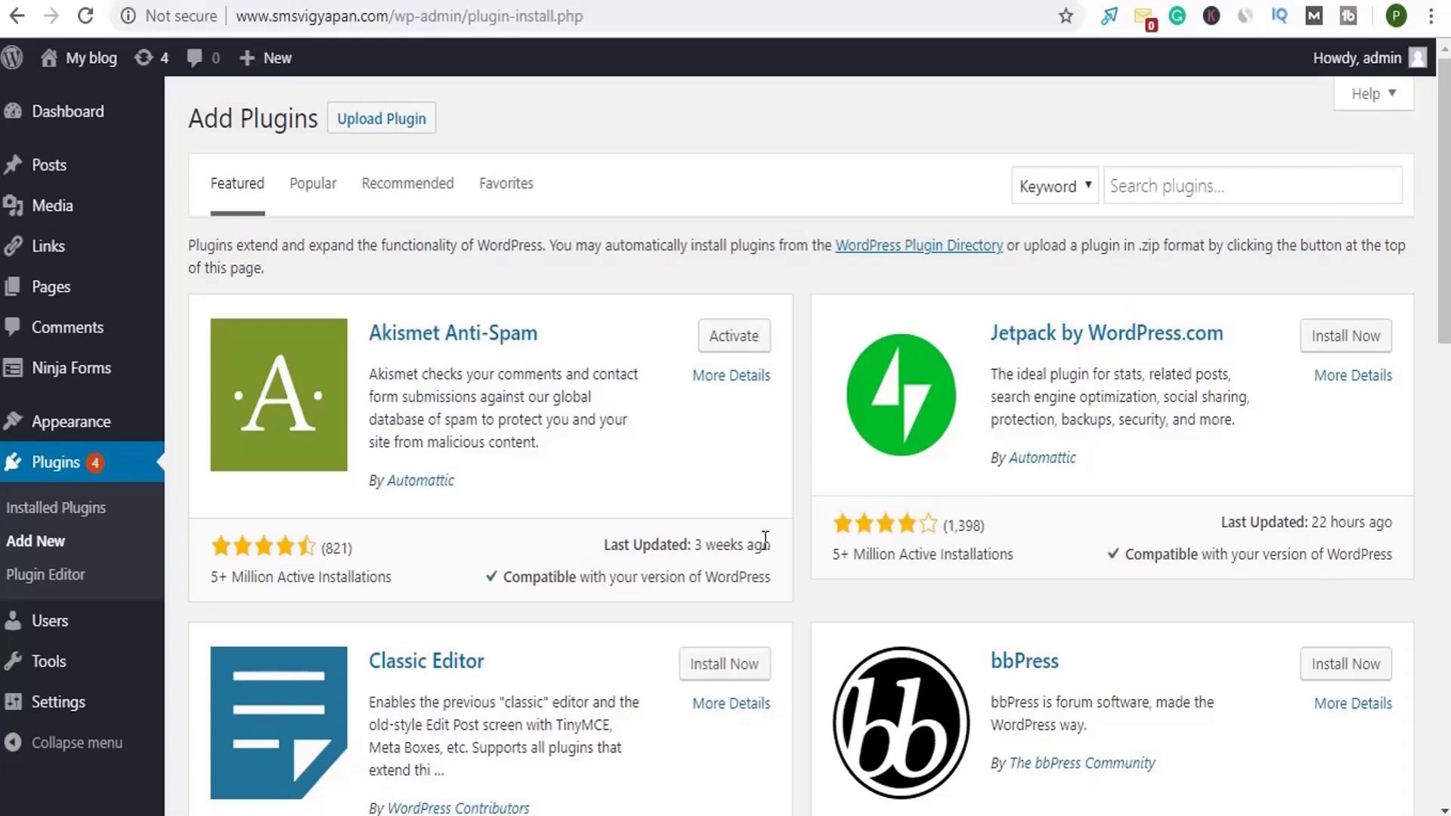
- Search the plugin directory for "health" and check the WordPress compatibility of Health Check & Troubleshooting
click(1169, 192)
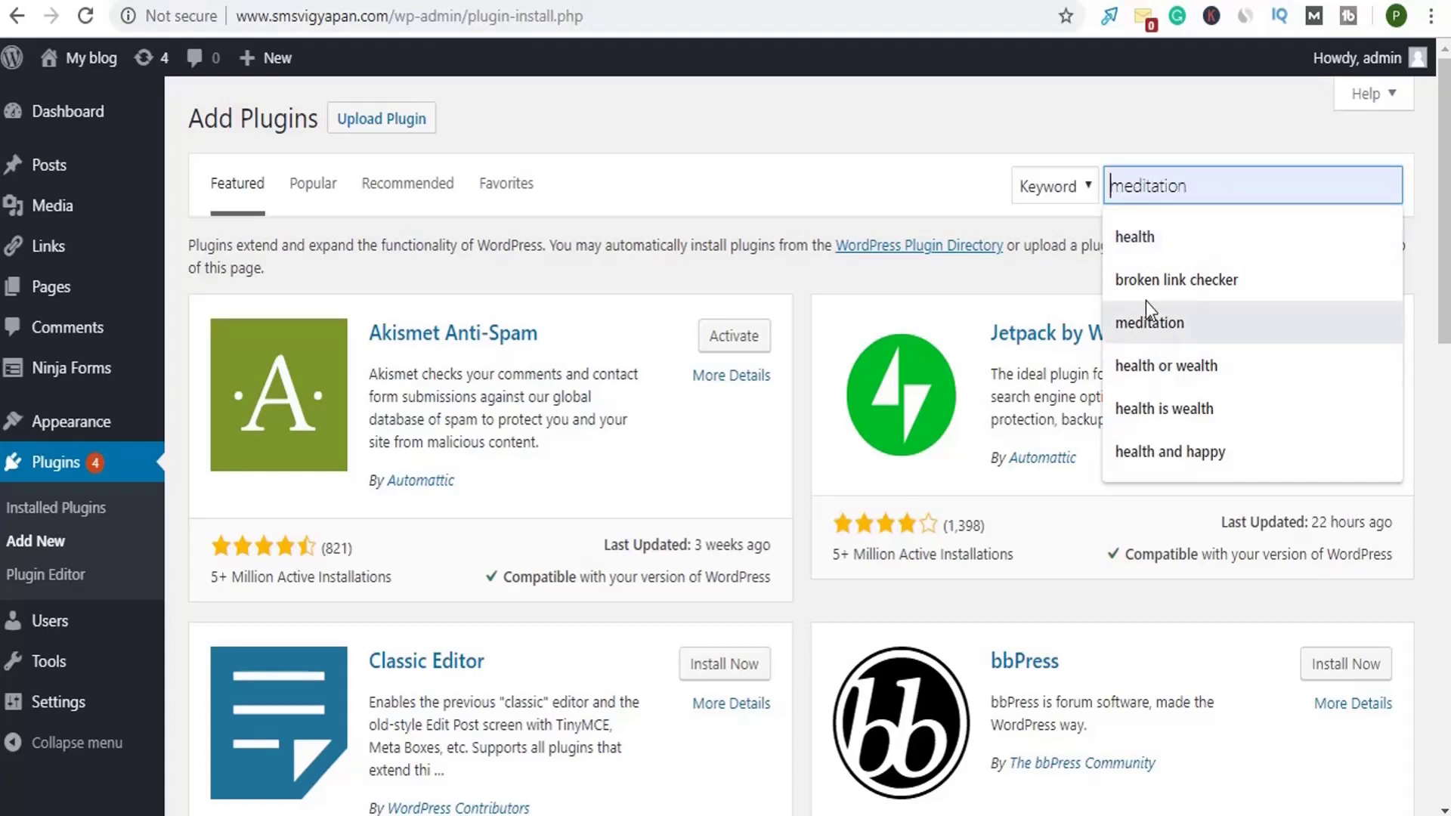
click(1145, 240)
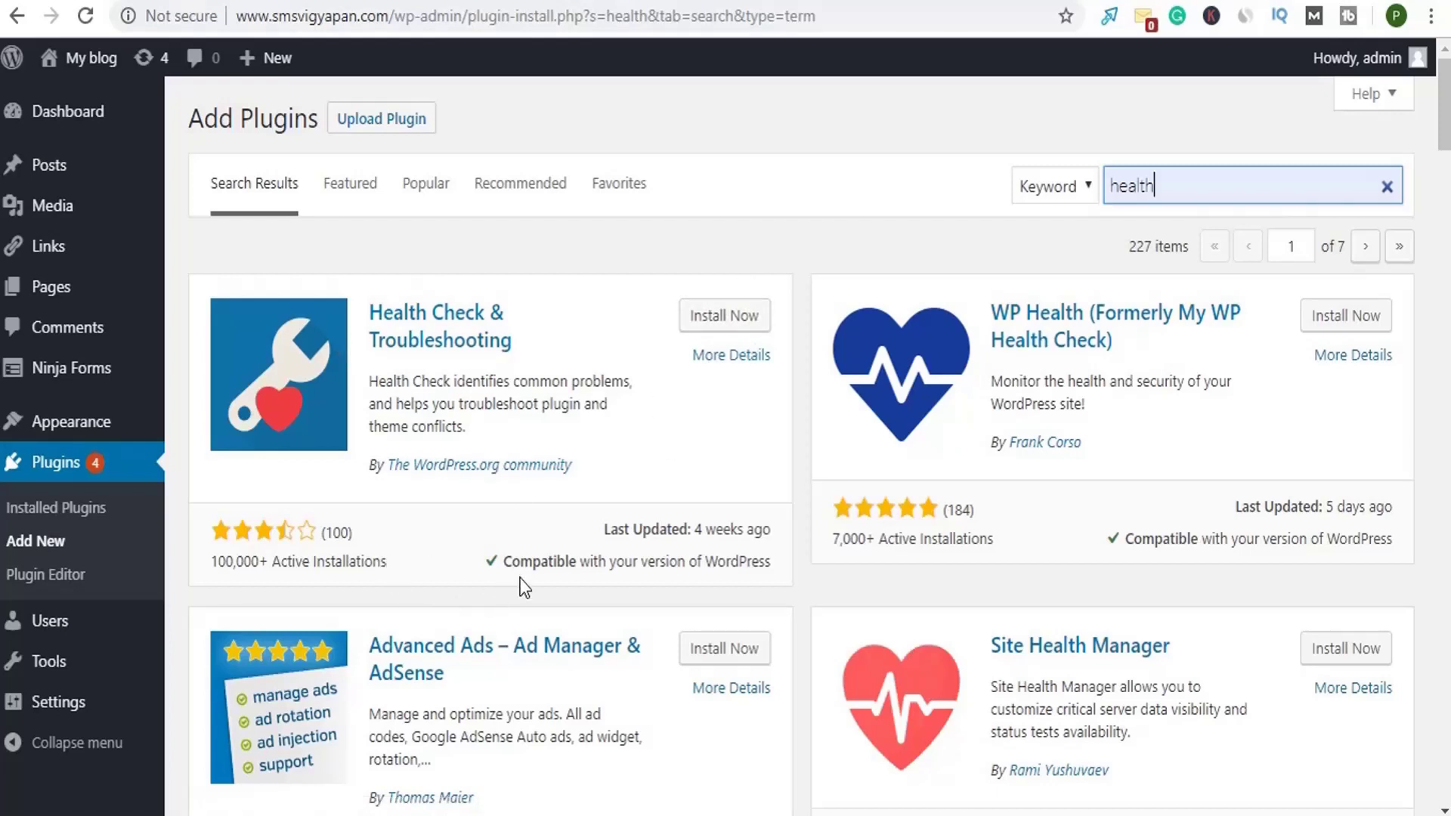
mouse_move(505, 561)
mouse_down()
mouse_move(632, 585)
mouse_move(752, 559)
mouse_move(862, 559)
mouse_move(771, 564)
mouse_up()
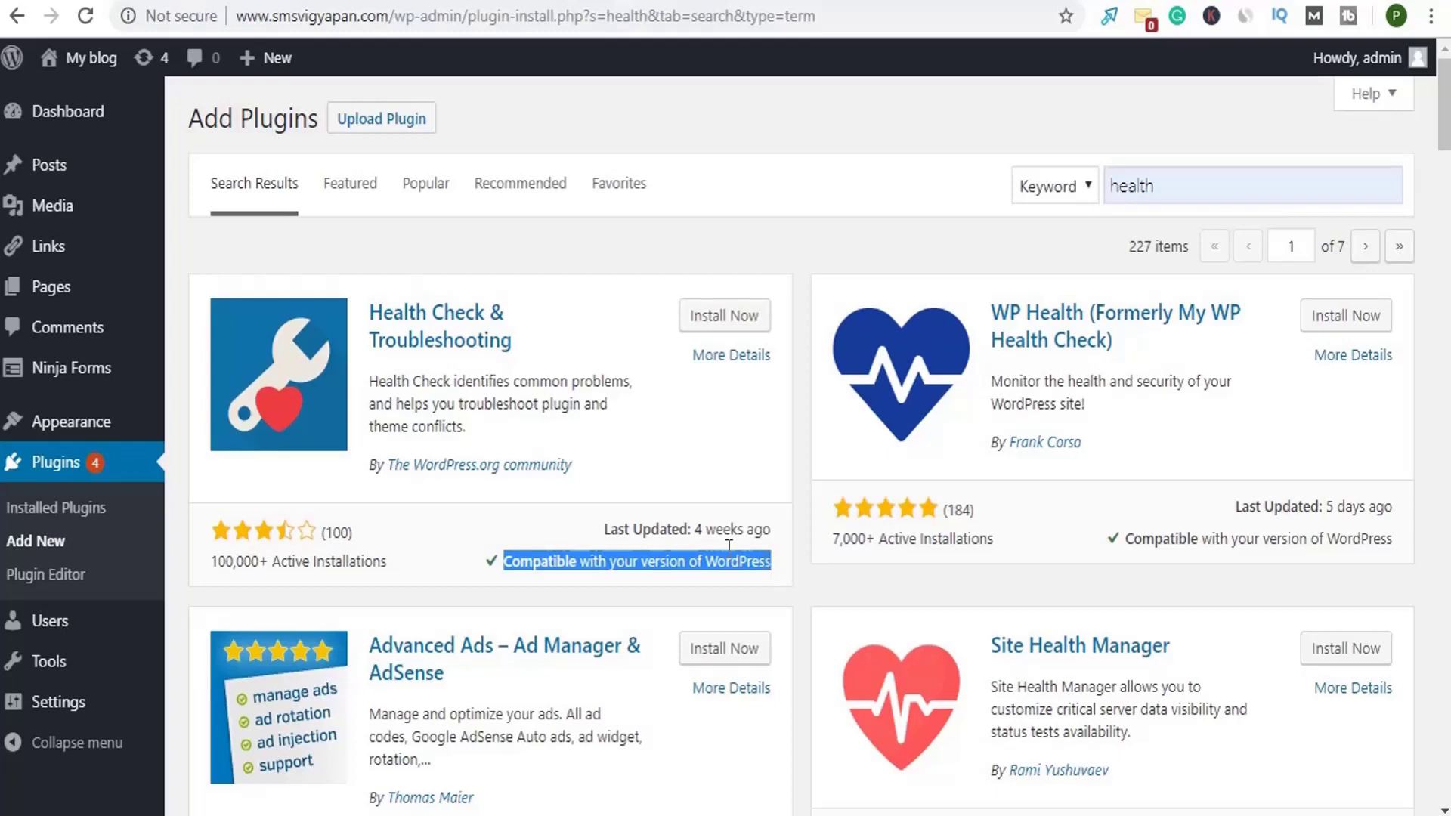
click(512, 567)
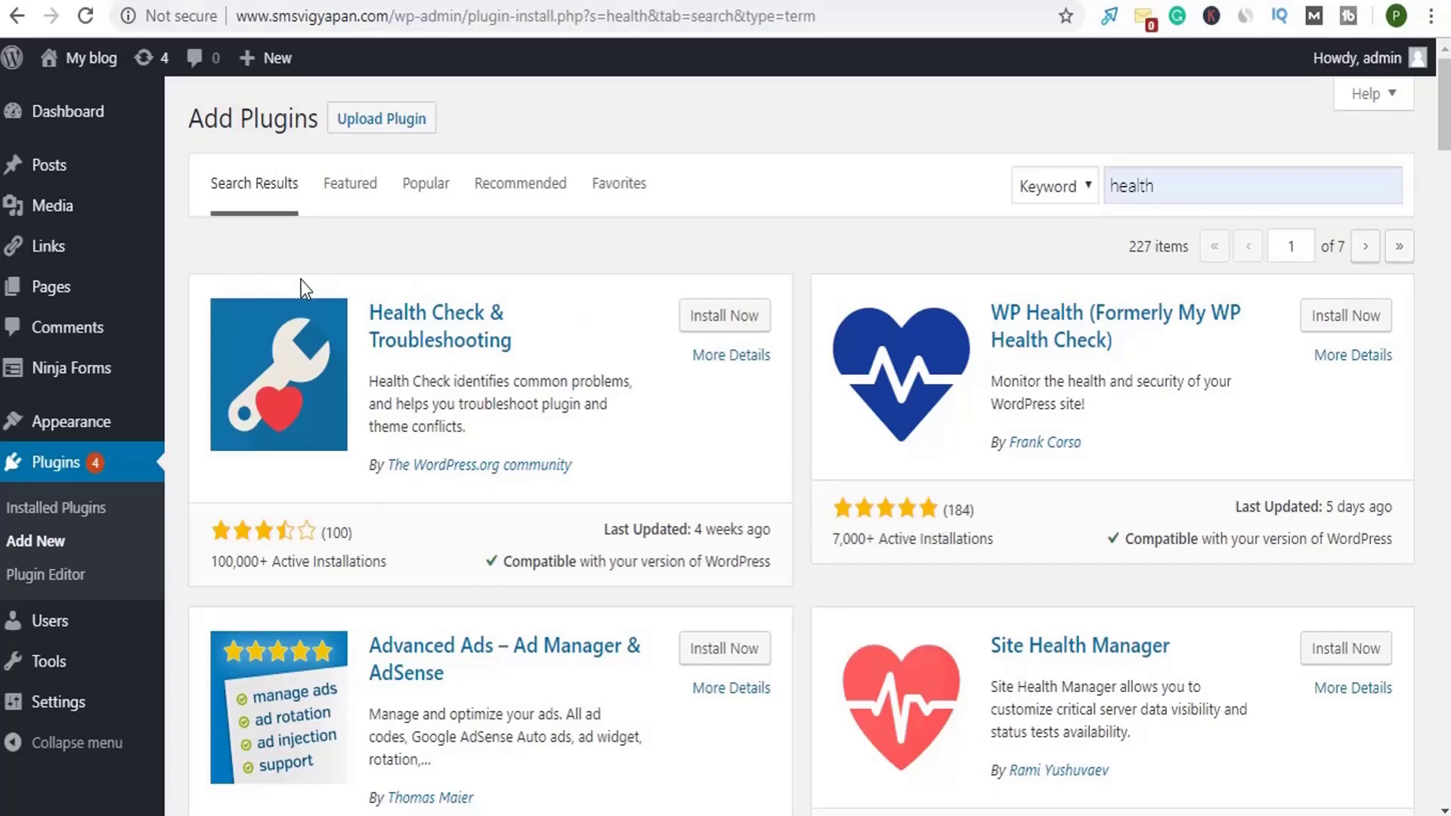
- Show the form for installing a plugin from an uploaded .zip file
click(374, 125)
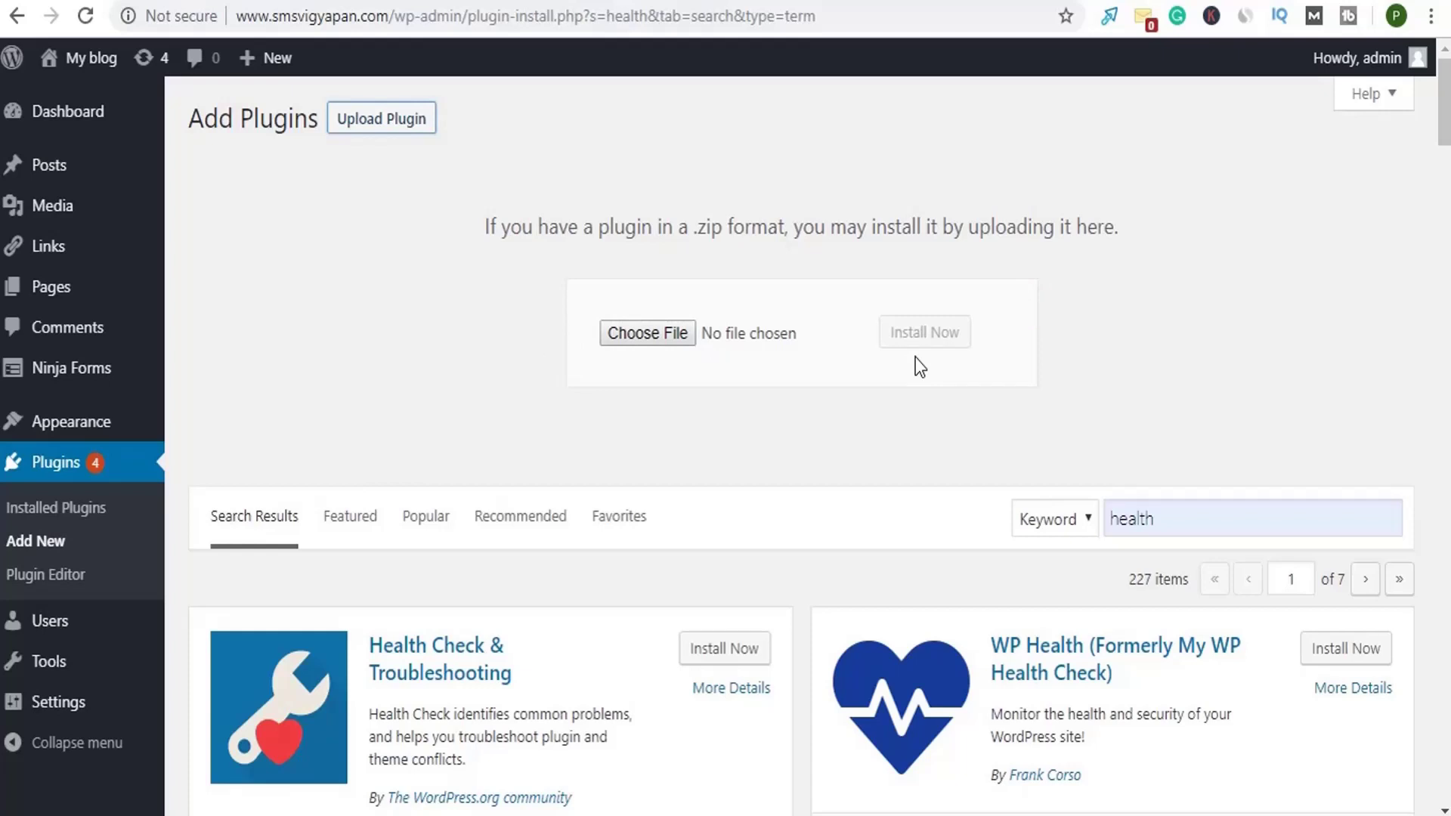
scroll(919, 367, down, 2)
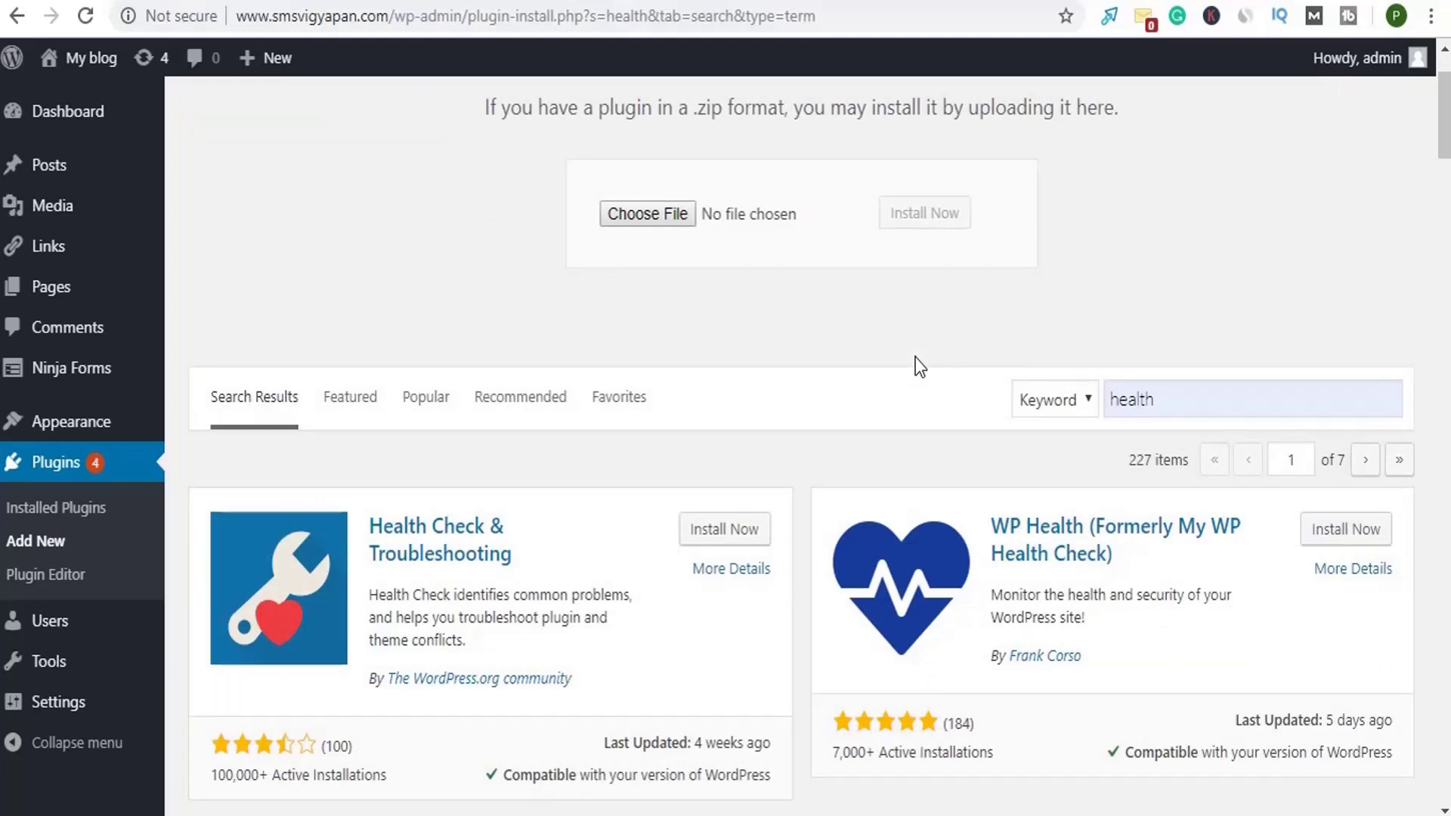
- Search the plugin directory for "broken link checker"
double_click(1127, 399)
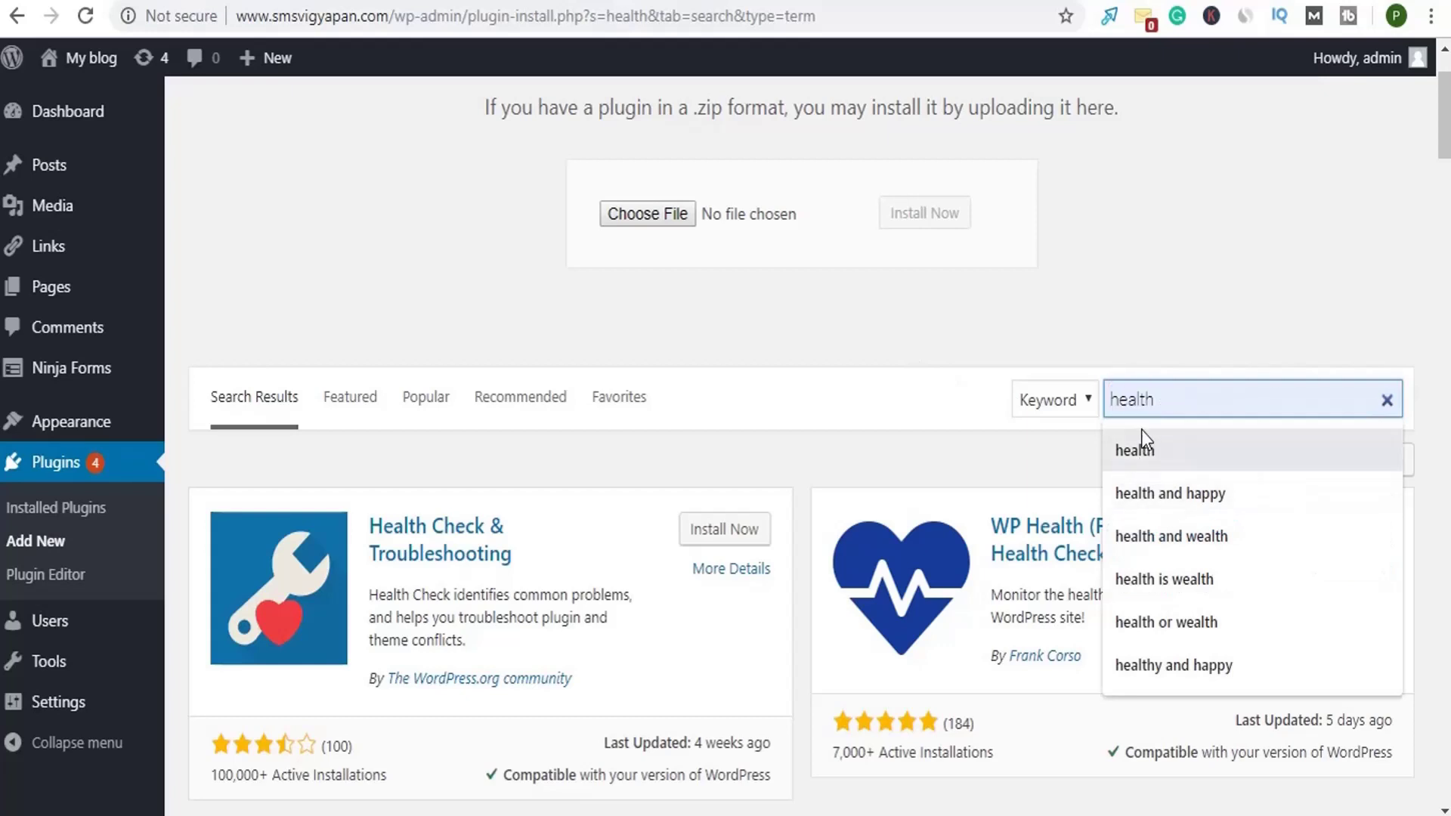
double_click(1131, 399)
text(b)
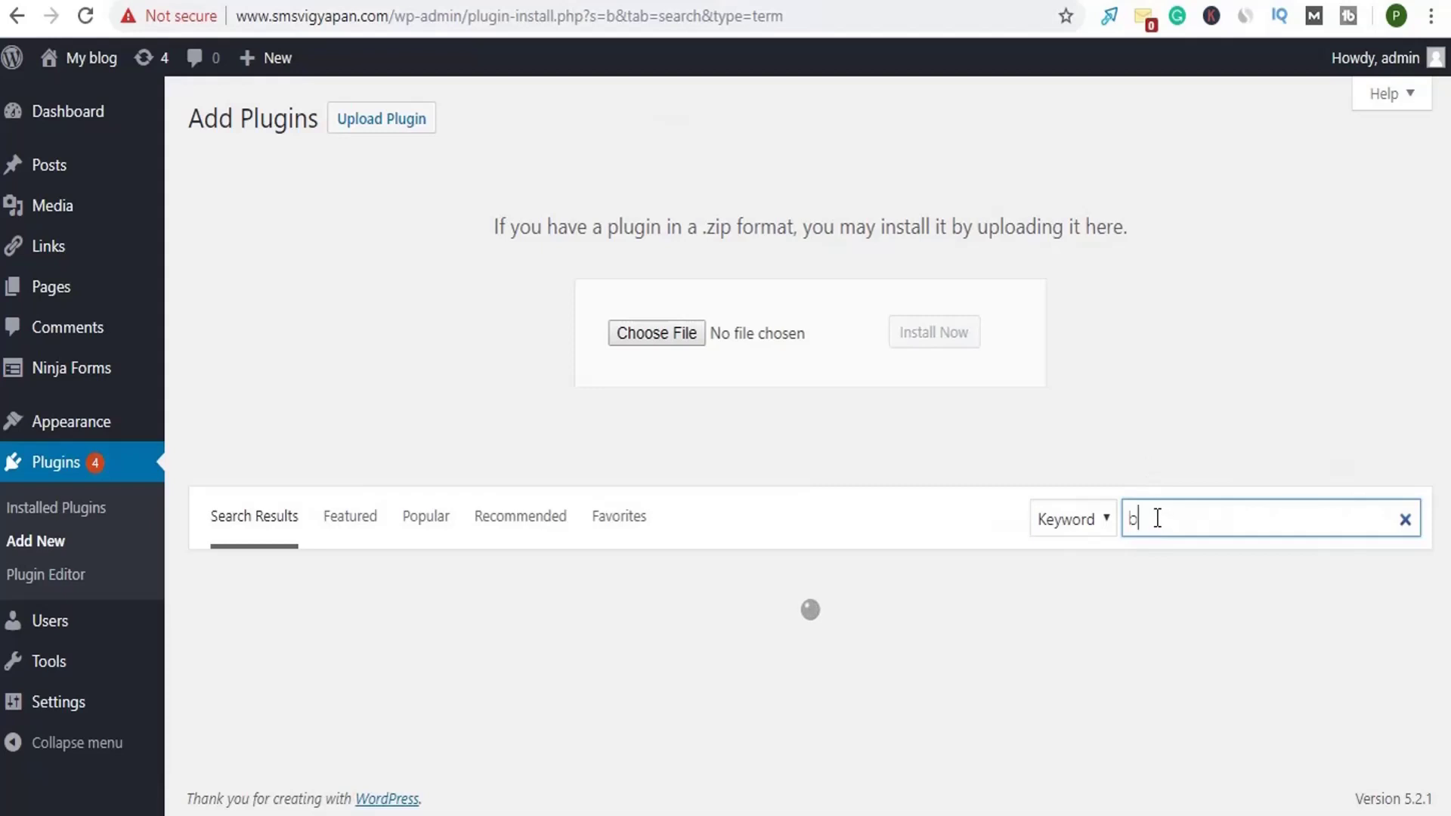
click(1157, 519)
click(1155, 569)
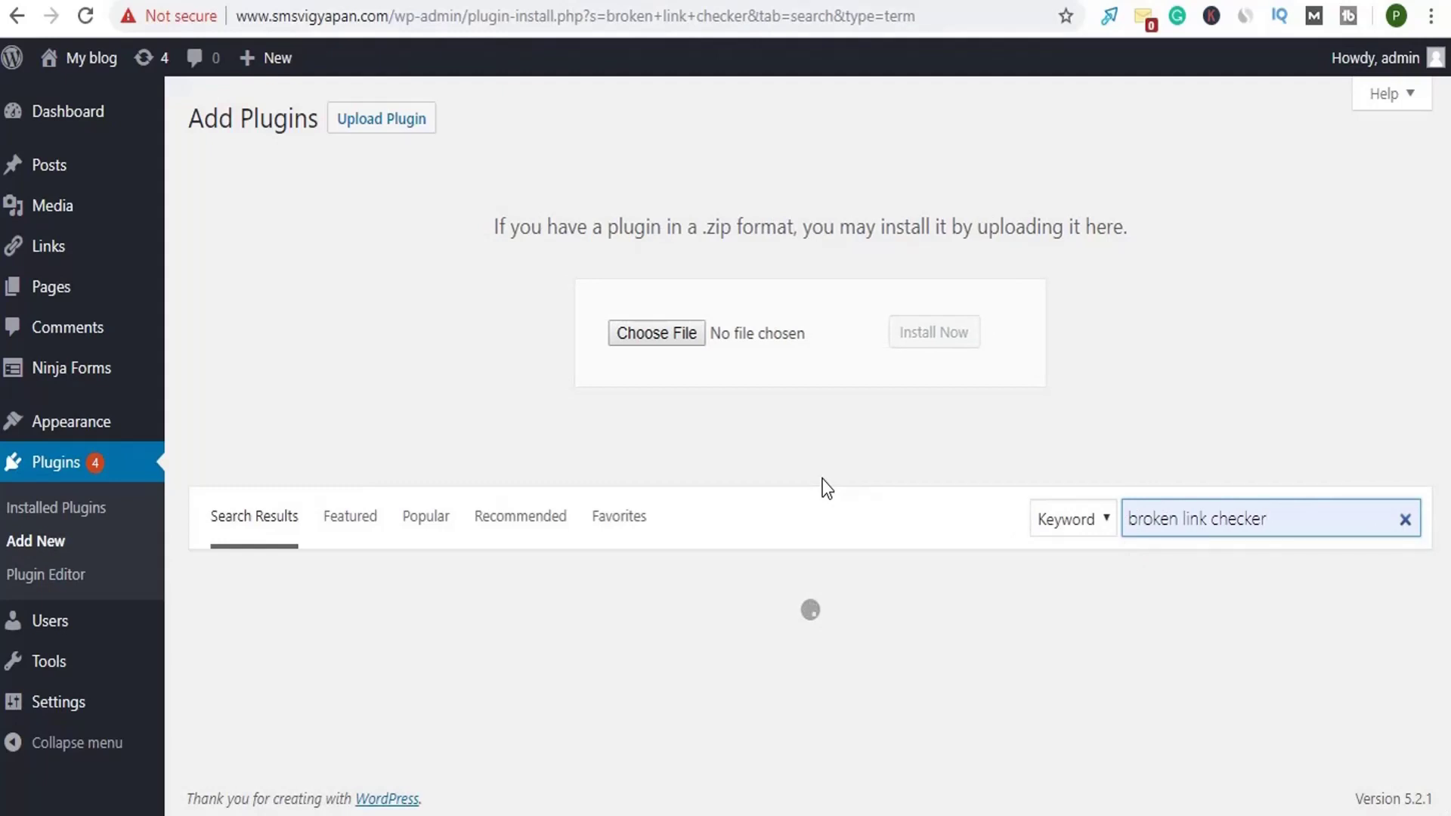
- Install and activate the Broken Link Checker plugin by ManageWP
scroll(827, 488, down, 5)
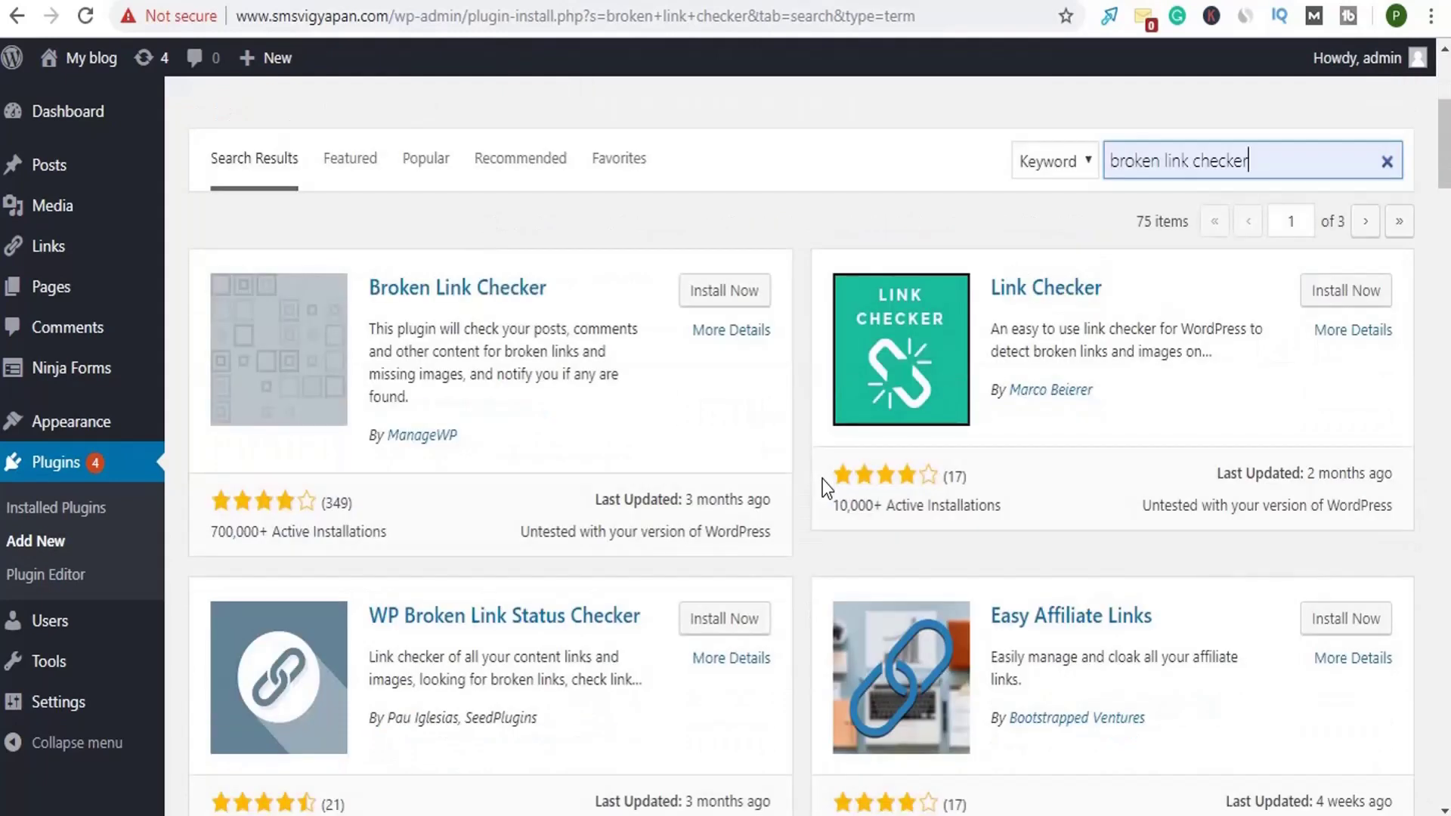
click(704, 299)
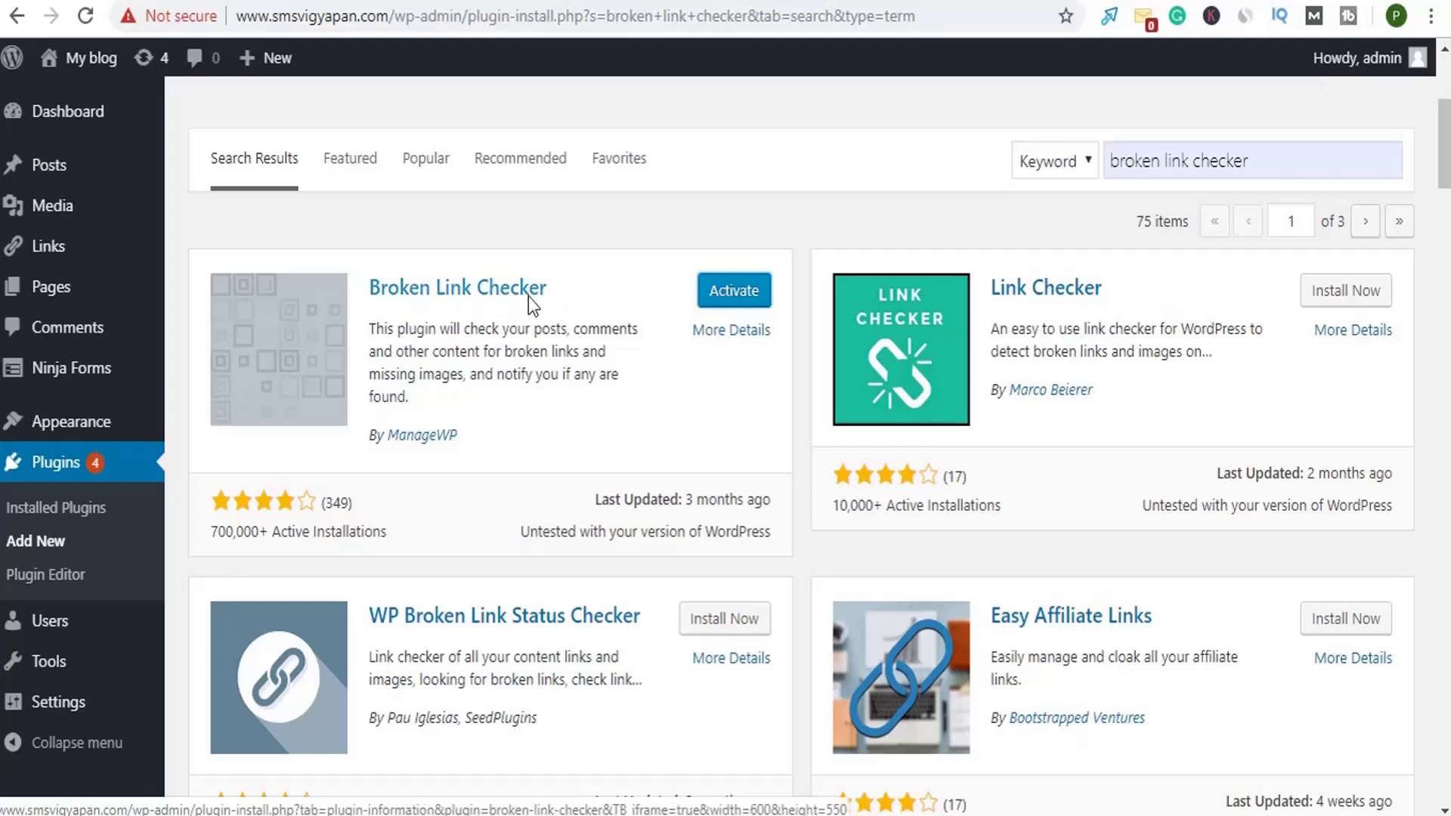
click(738, 304)
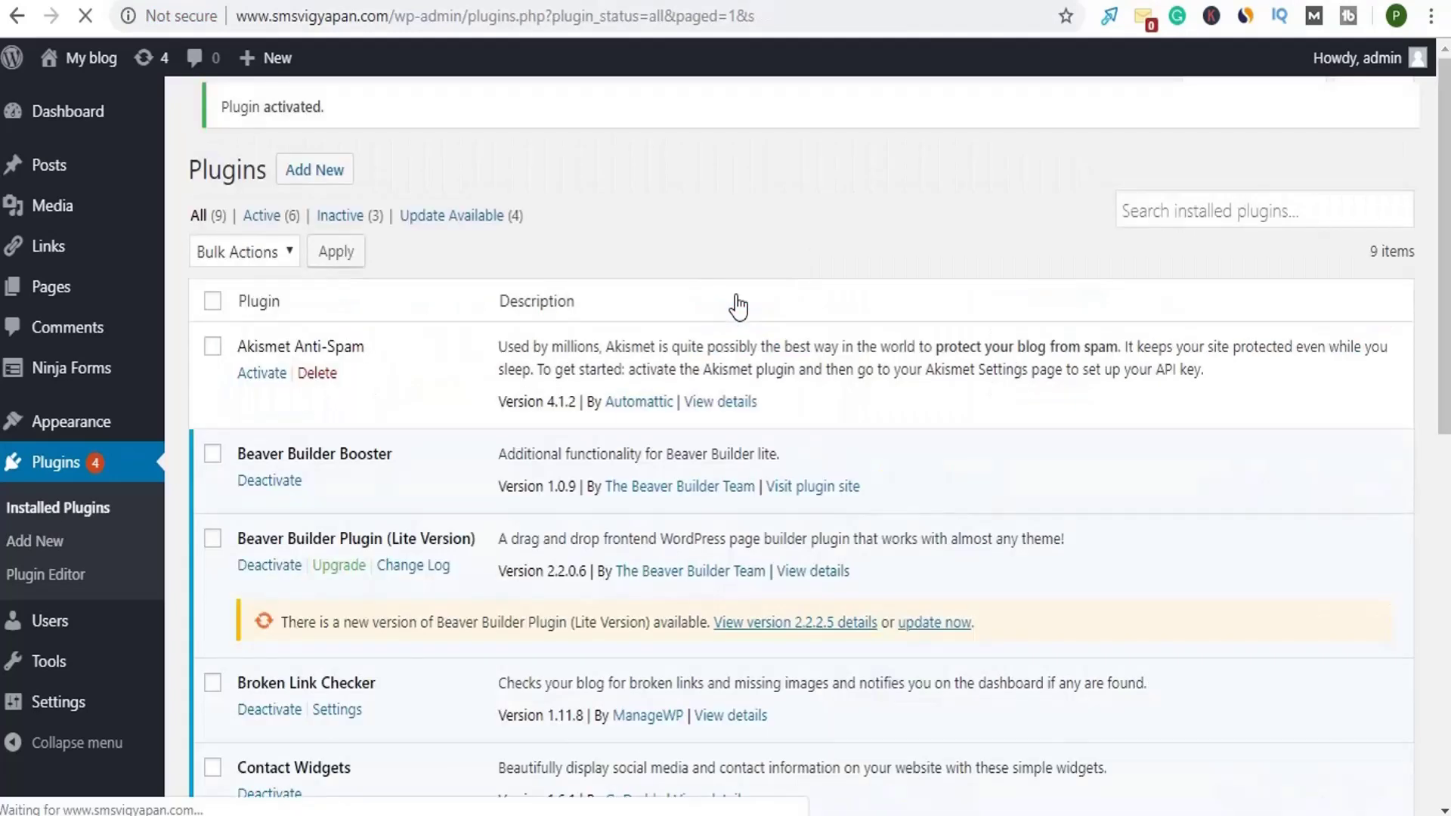
- Open the settings of the Broken Link Checker plugin and look over its general options
scroll(442, 524, down, 3)
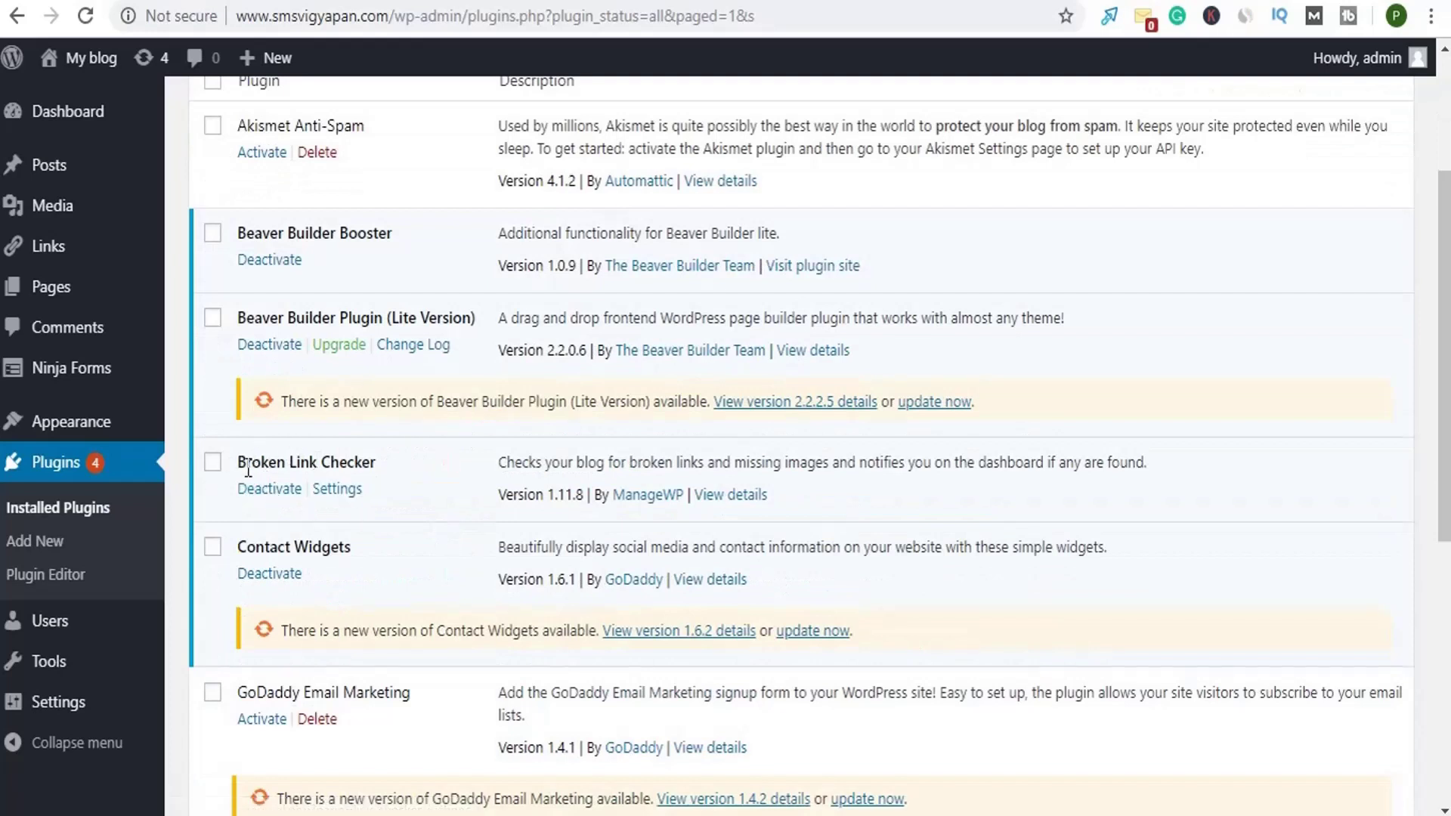
click(334, 499)
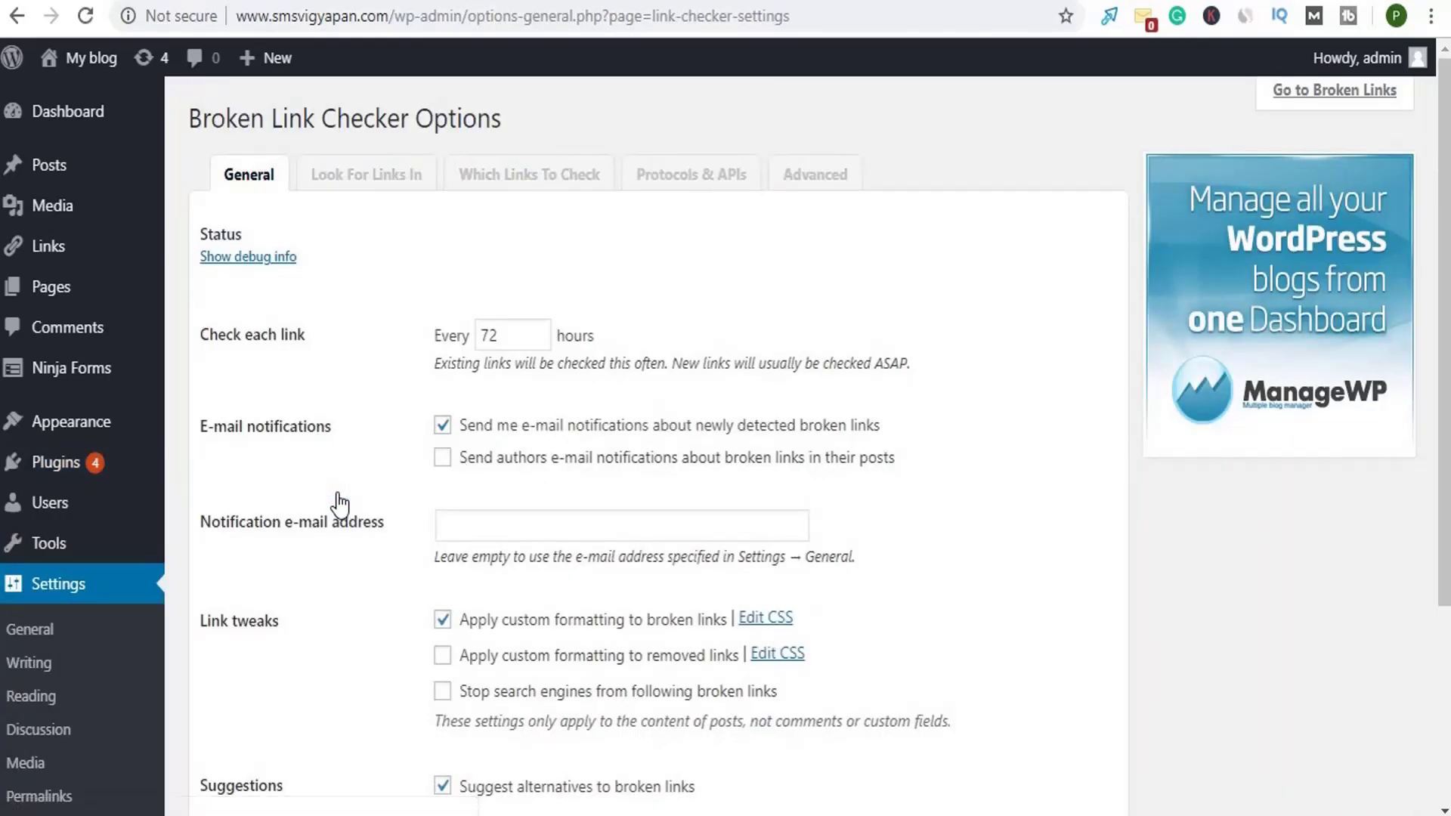
scroll(338, 502, down, 3)
scroll(338, 503, up, 3)
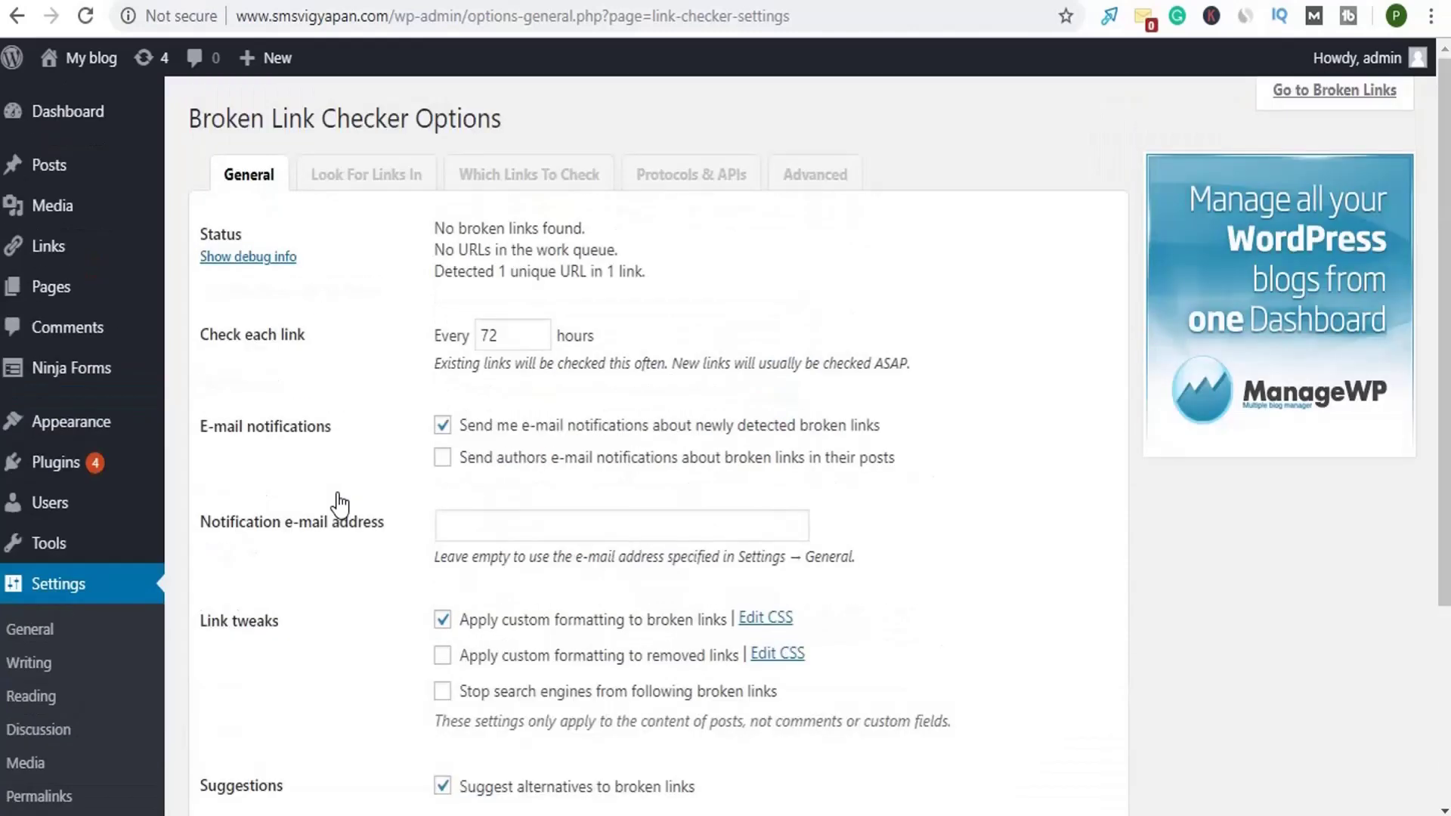
- Review the Broken Link Checker options for link locations, link types, protocols and advanced behaviour, ending with the general options
click(375, 184)
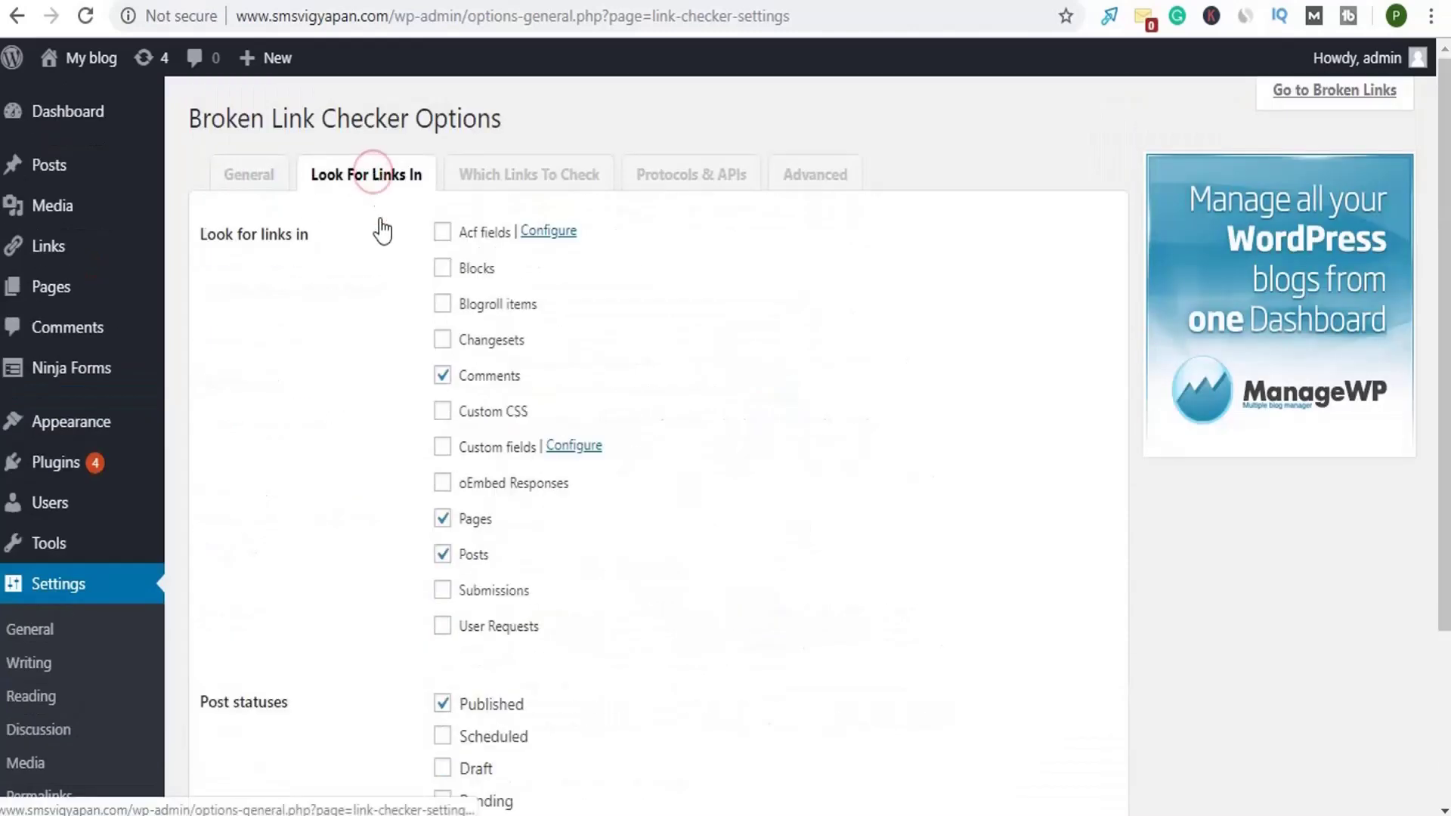
click(544, 180)
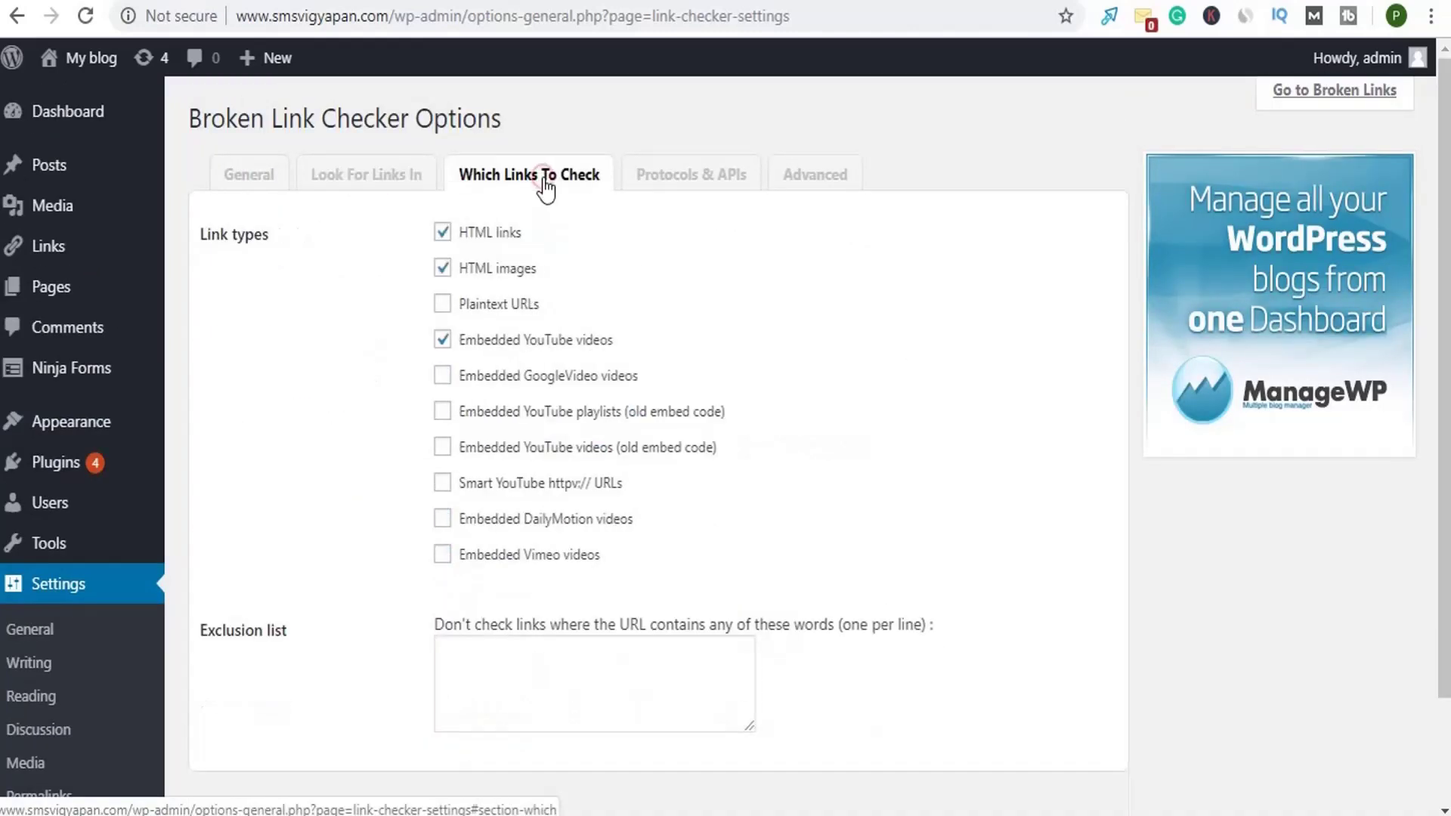
click(690, 181)
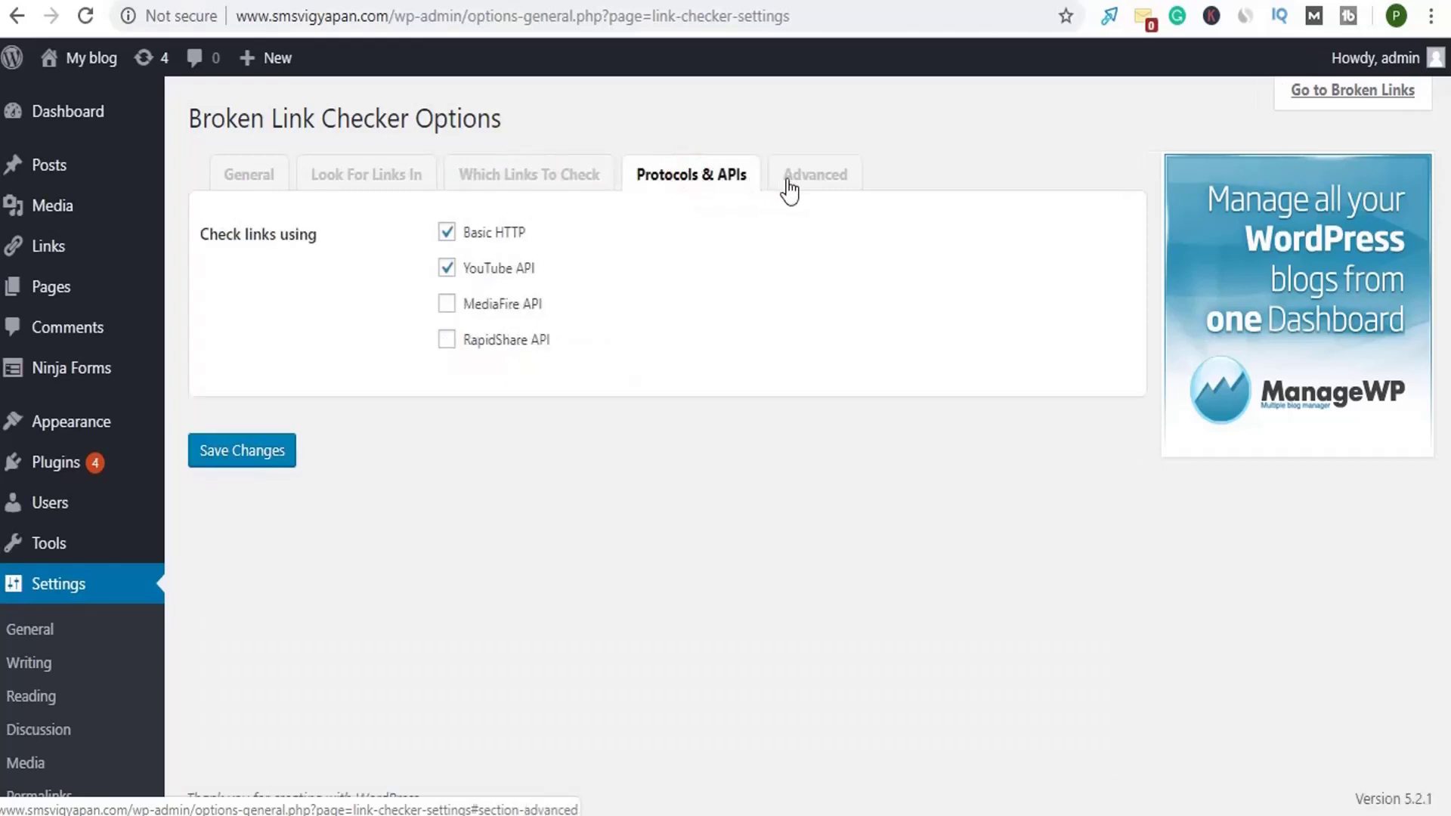
click(811, 186)
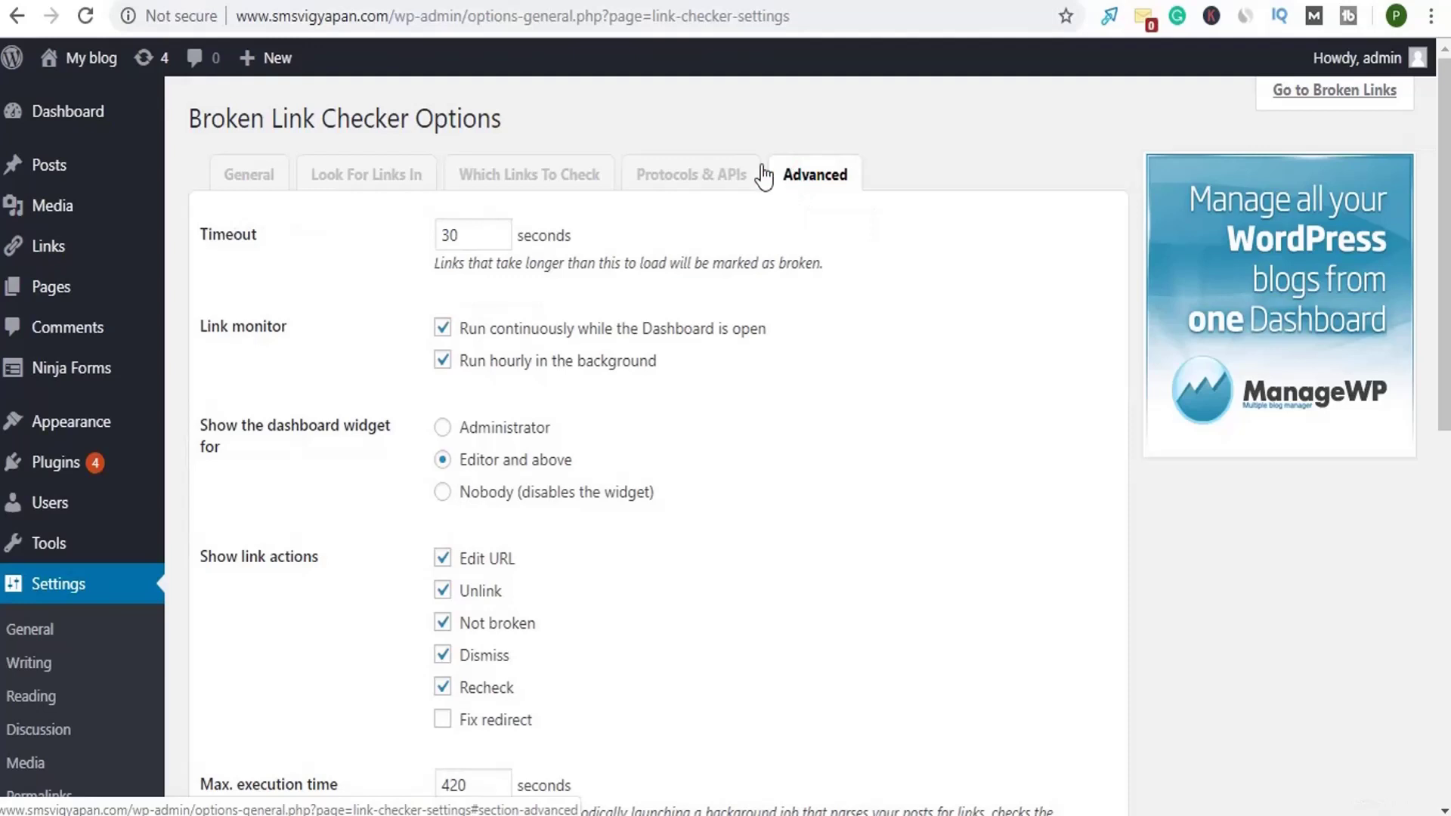
click(275, 188)
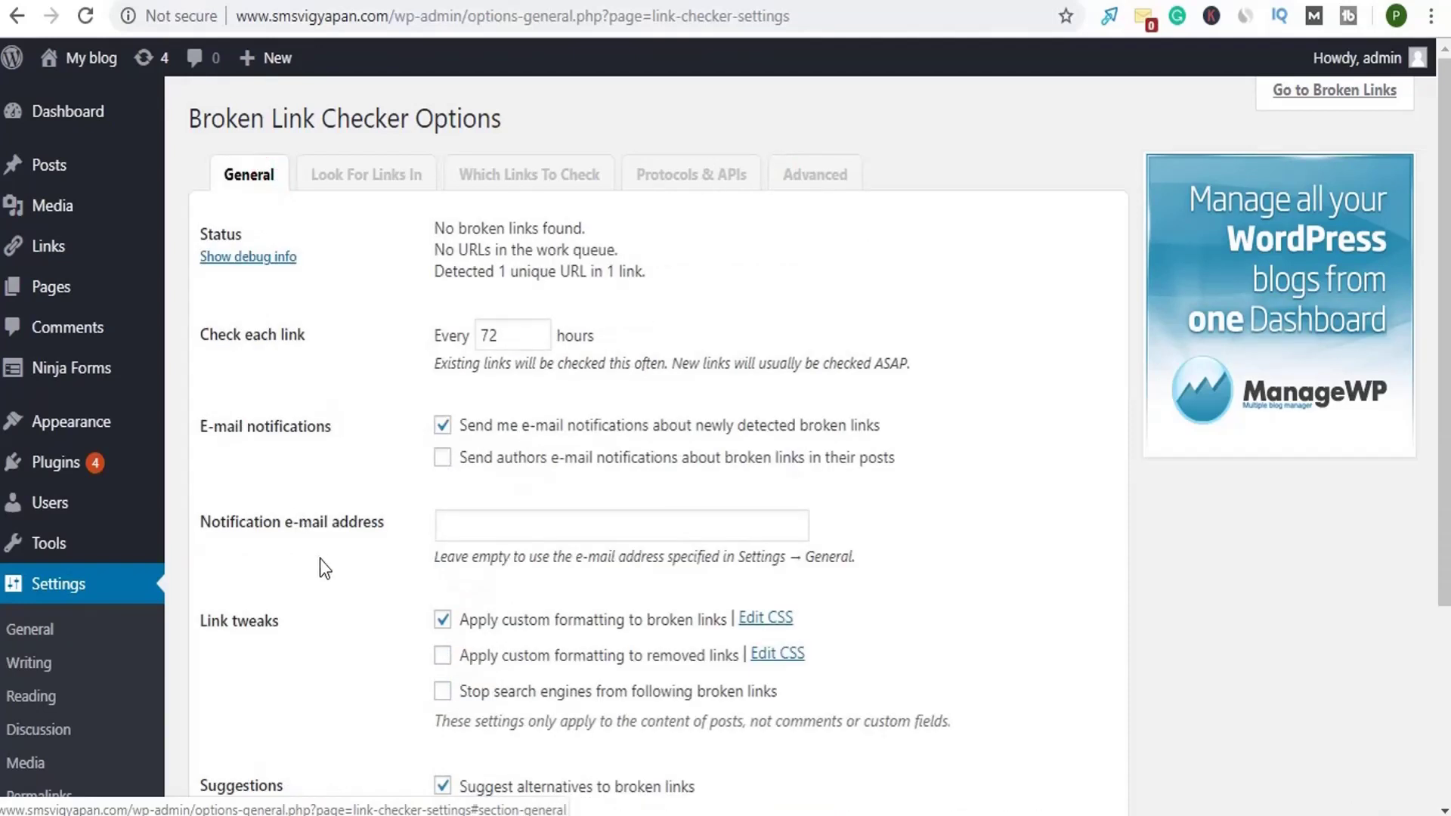
scroll(319, 560, down, 4)
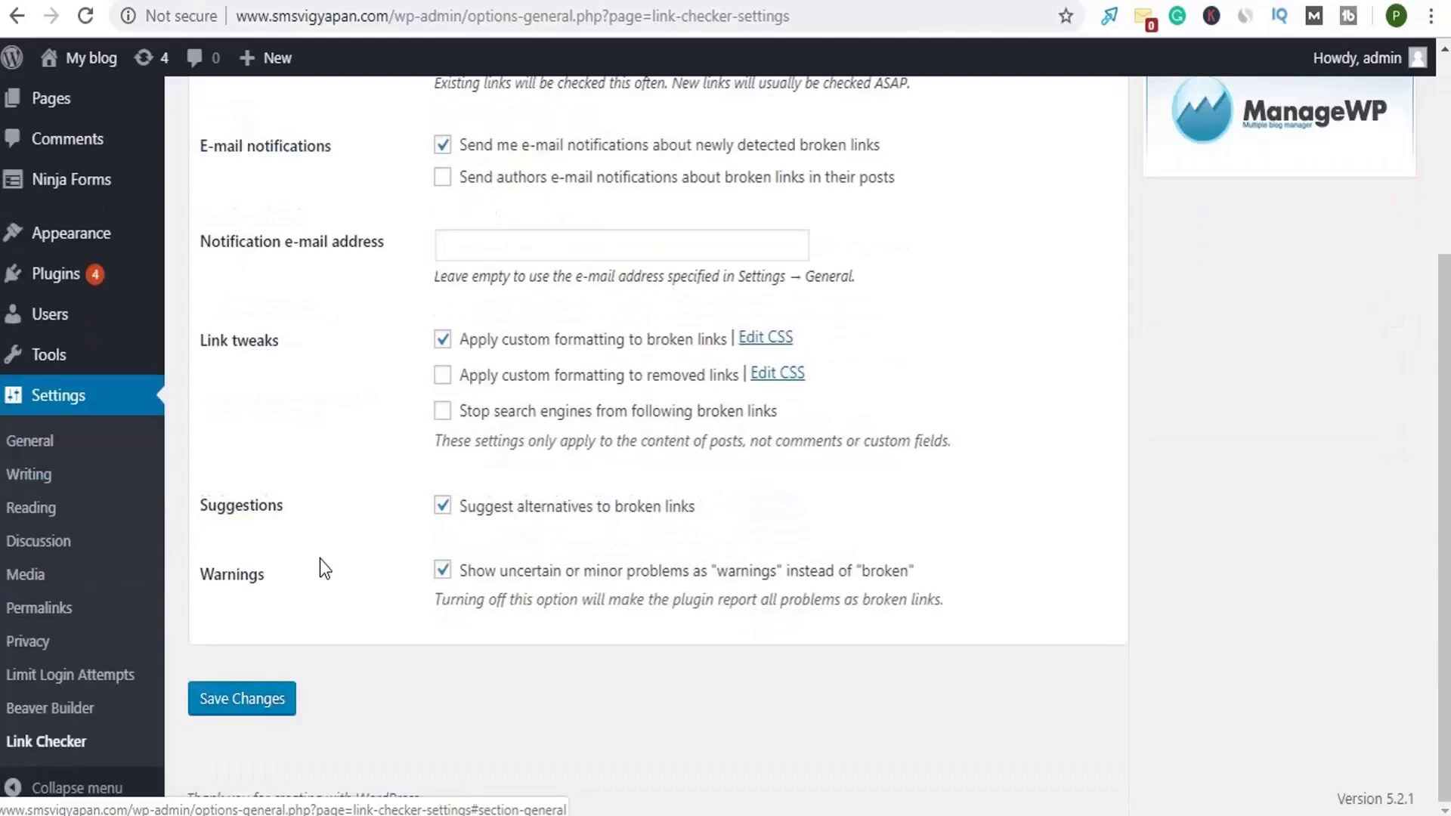
scroll(319, 559, up, 4)
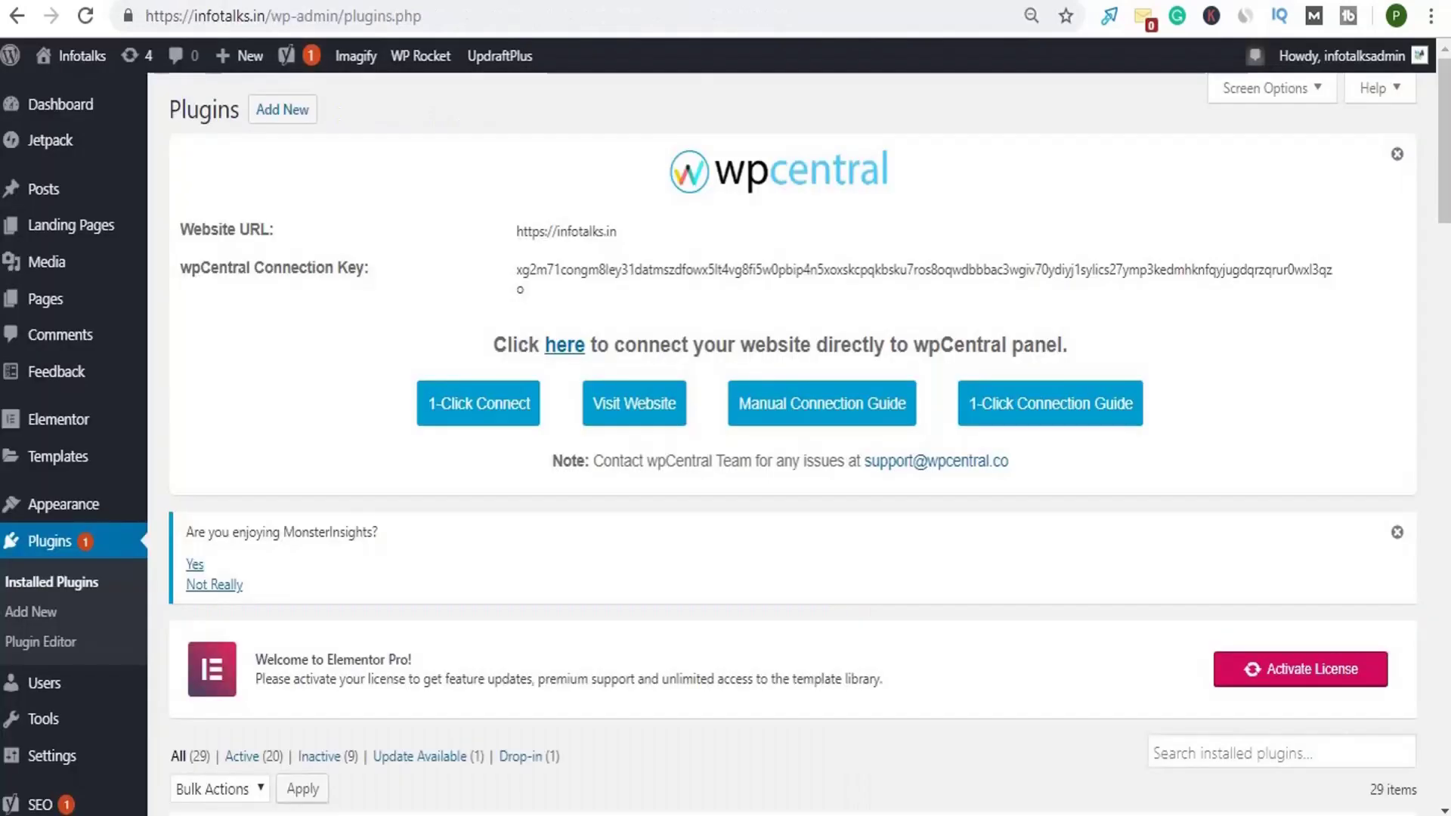
- Try to open the Akismet Anti-Spam settings from the installed plugins list and return to the list
scroll(357, 438, down, 10)
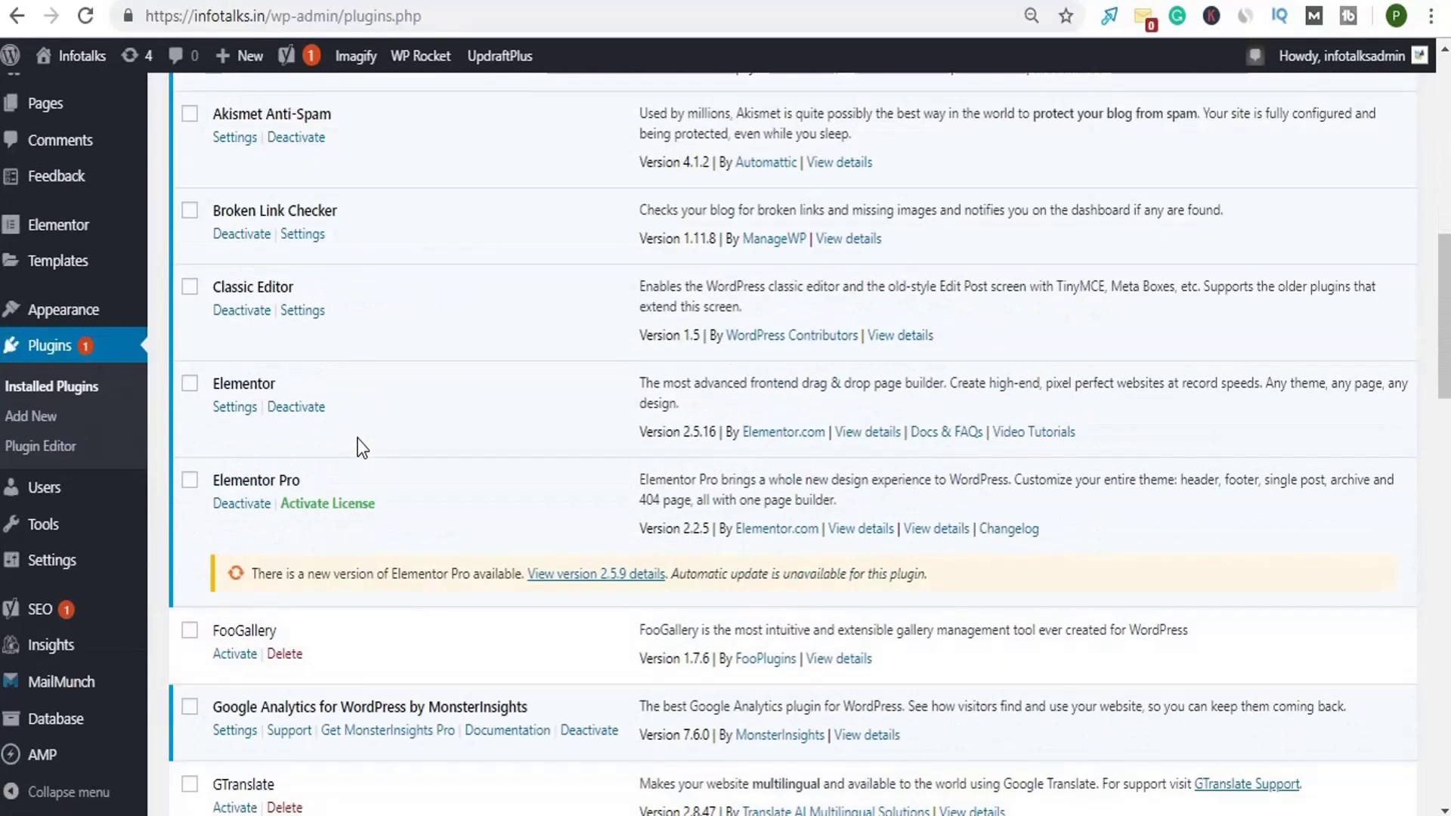
scroll(356, 446, up, 3)
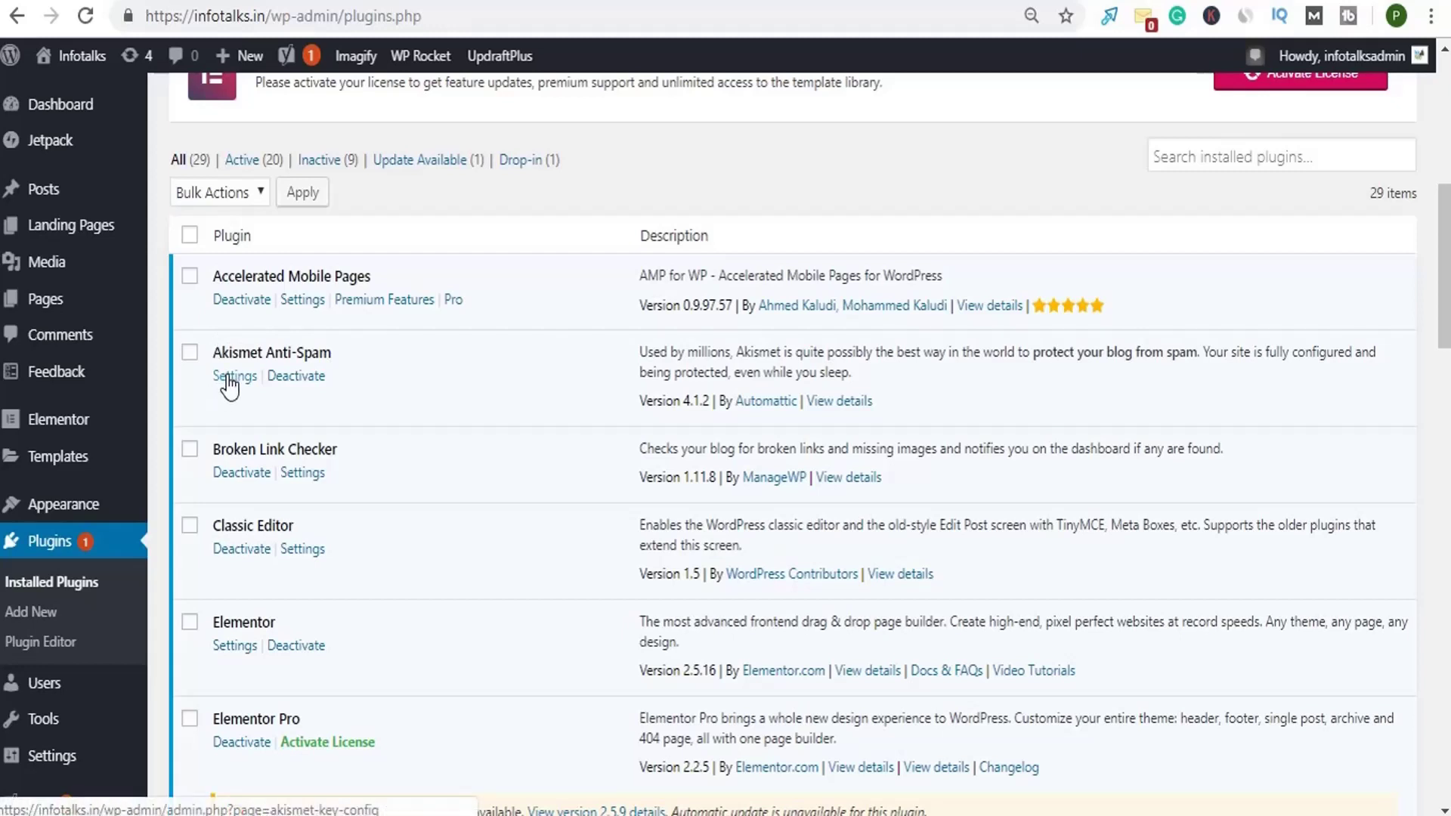
click(229, 377)
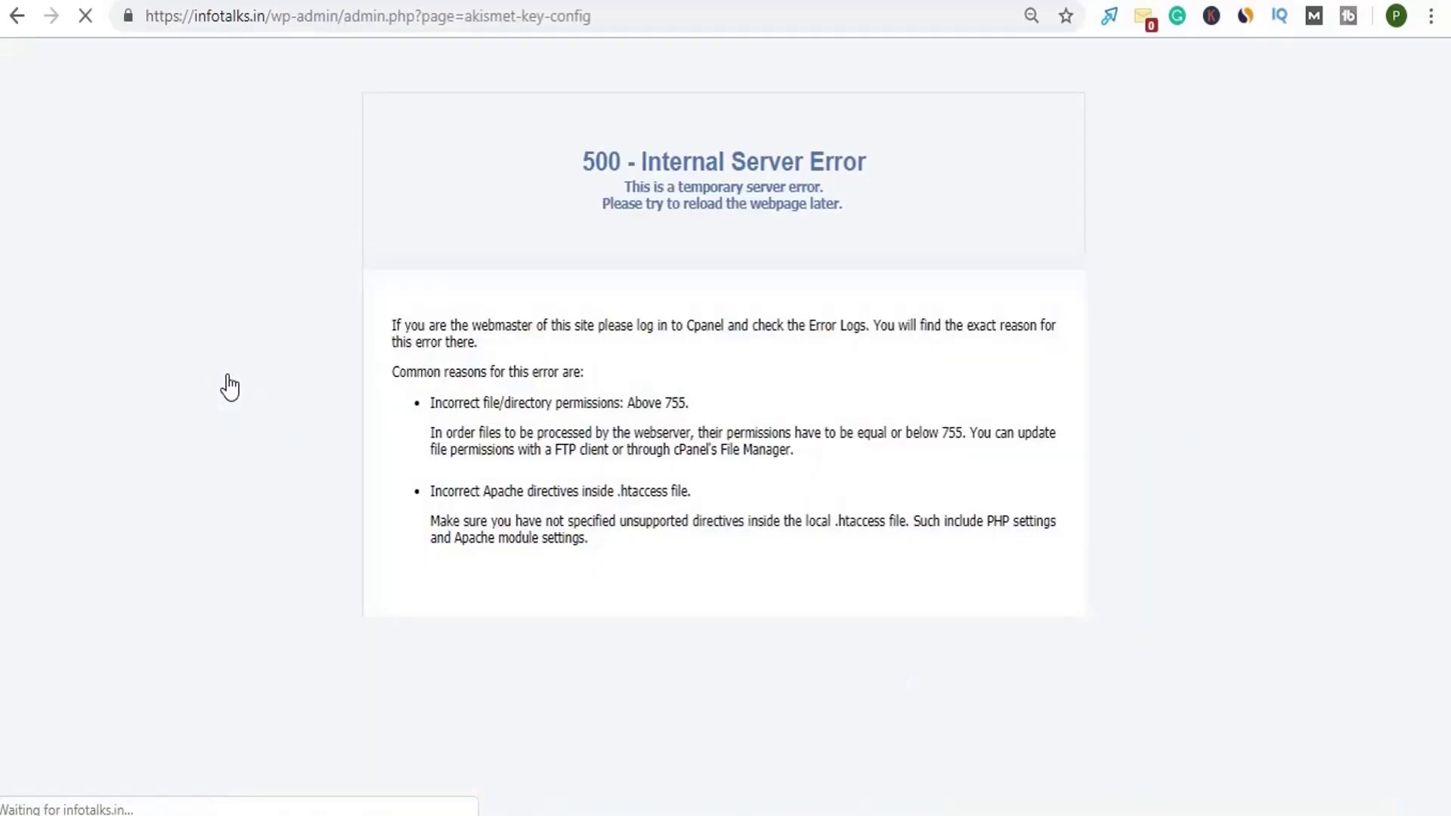
click(17, 16)
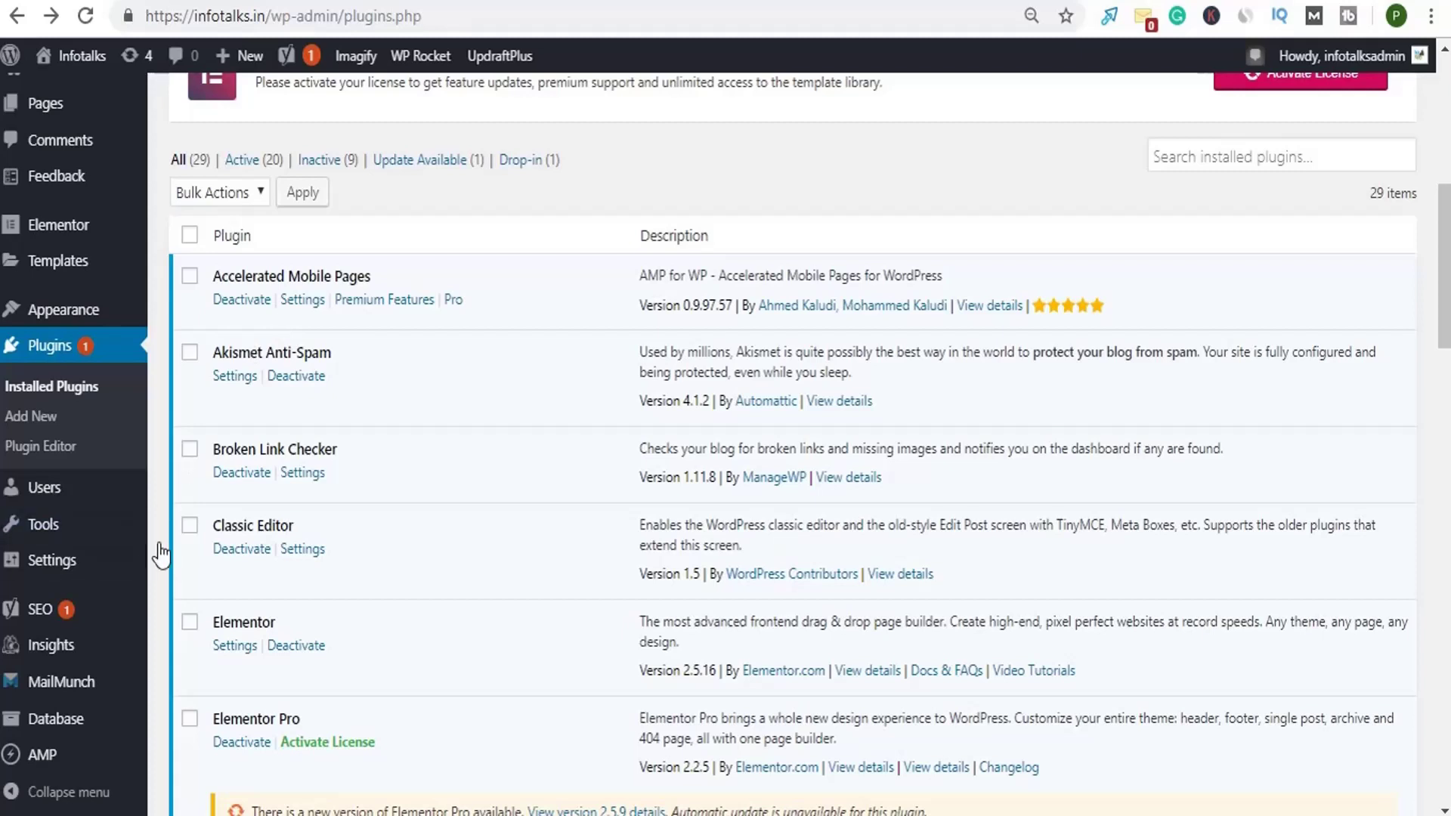
- Open the general settings of Yoast SEO and show its Webmaster Tools verification options
mouse_move(104, 619)
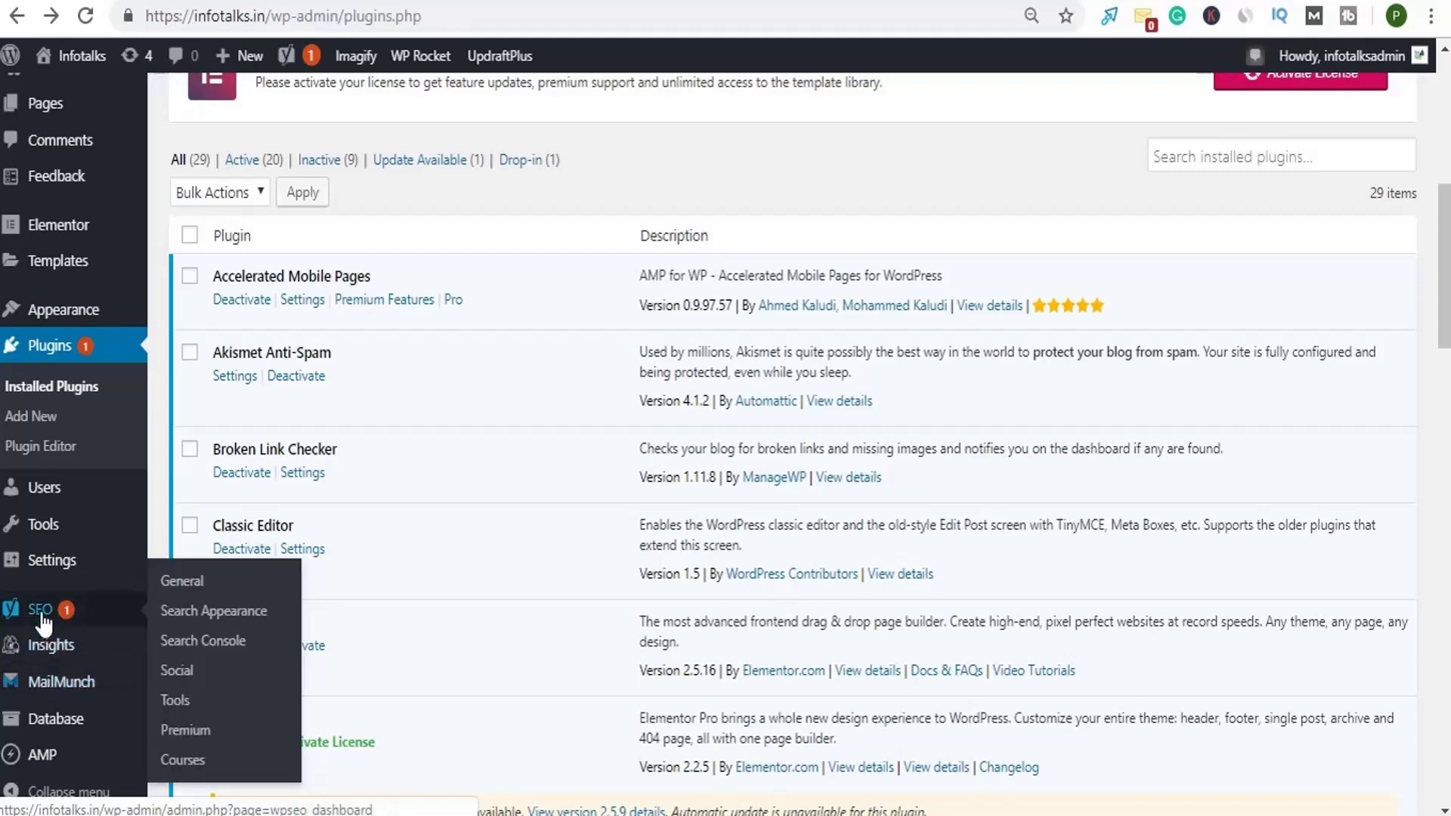
click(182, 584)
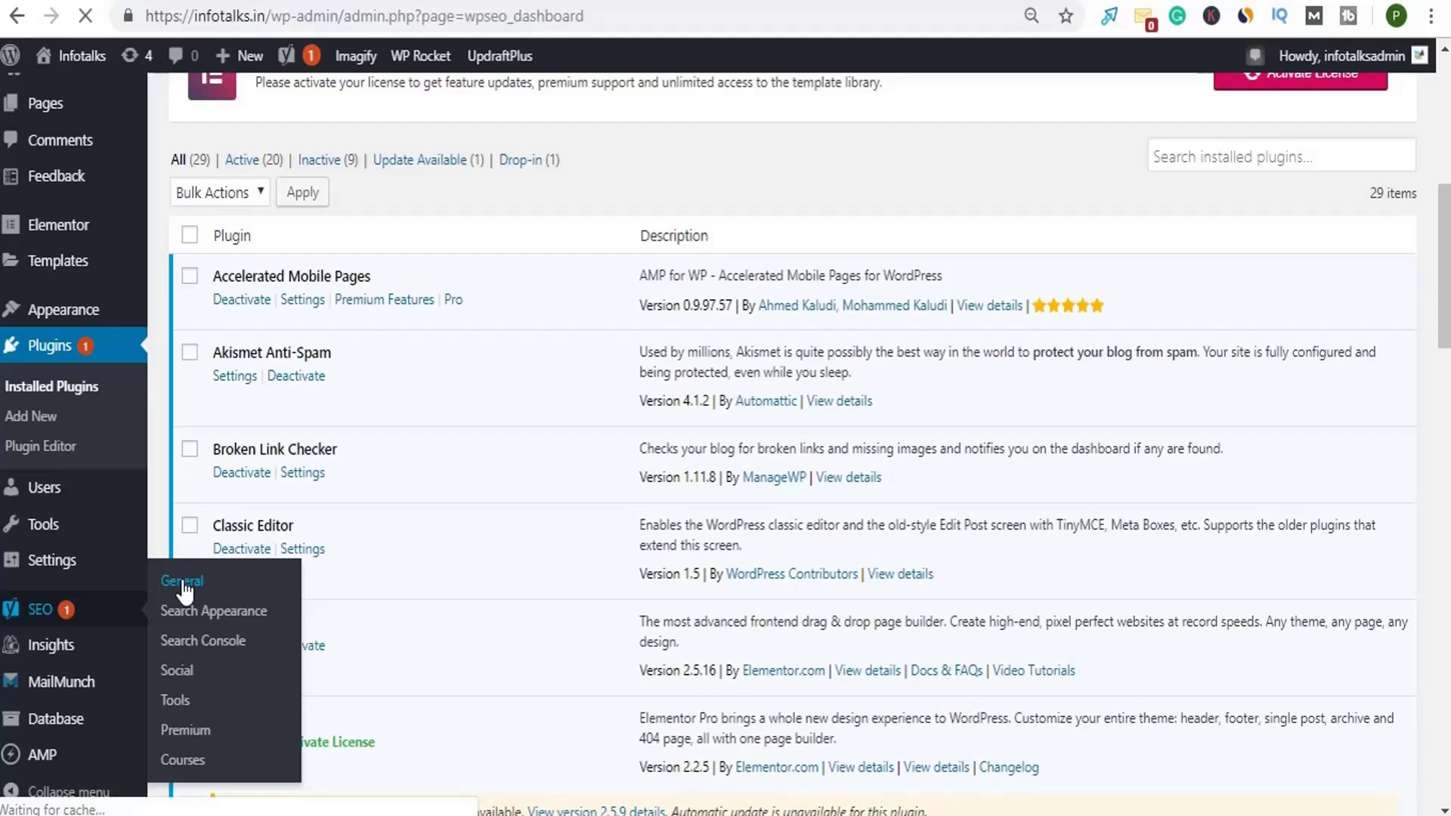
scroll(411, 521, down, 8)
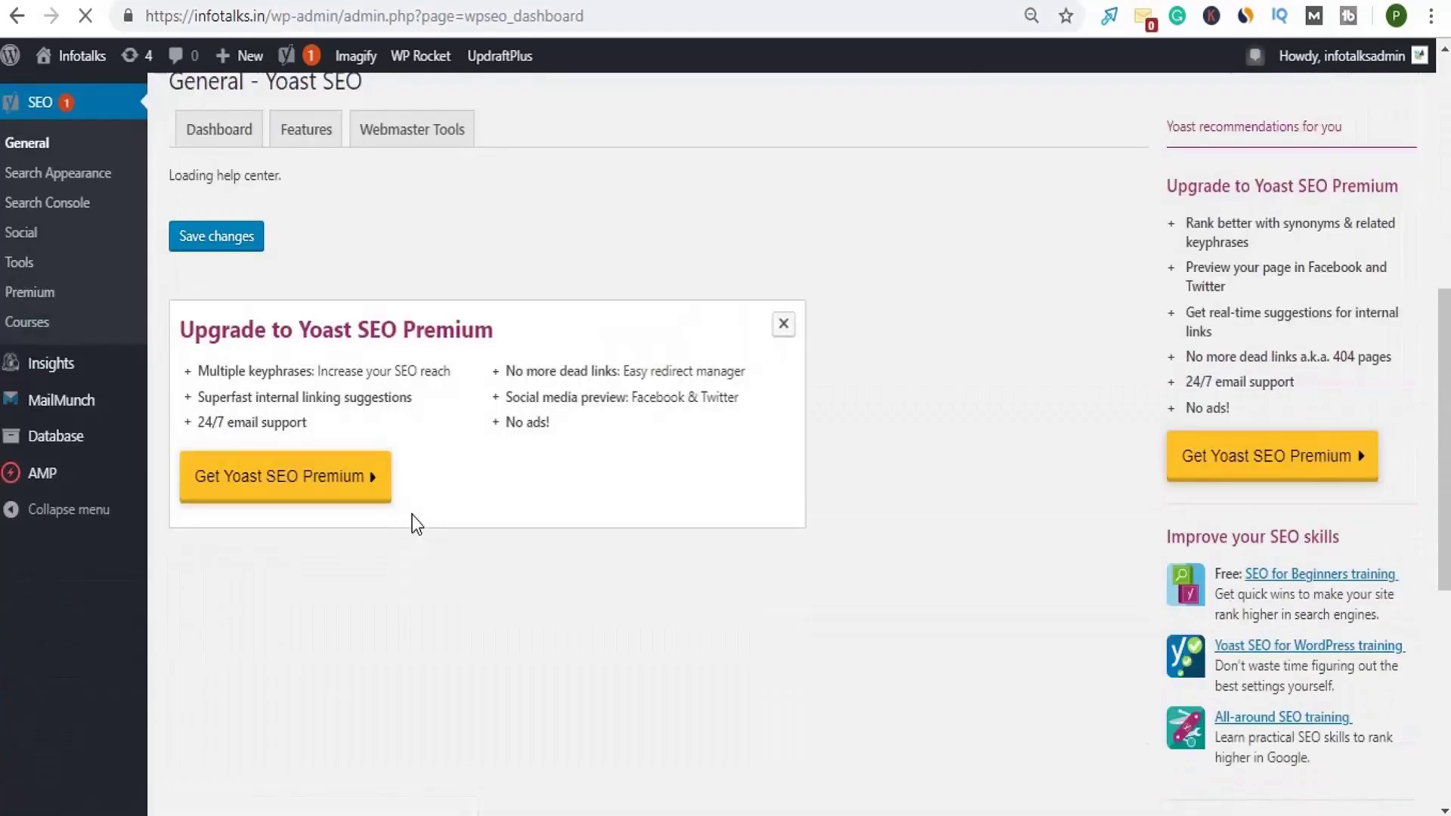
scroll(411, 514, up, 5)
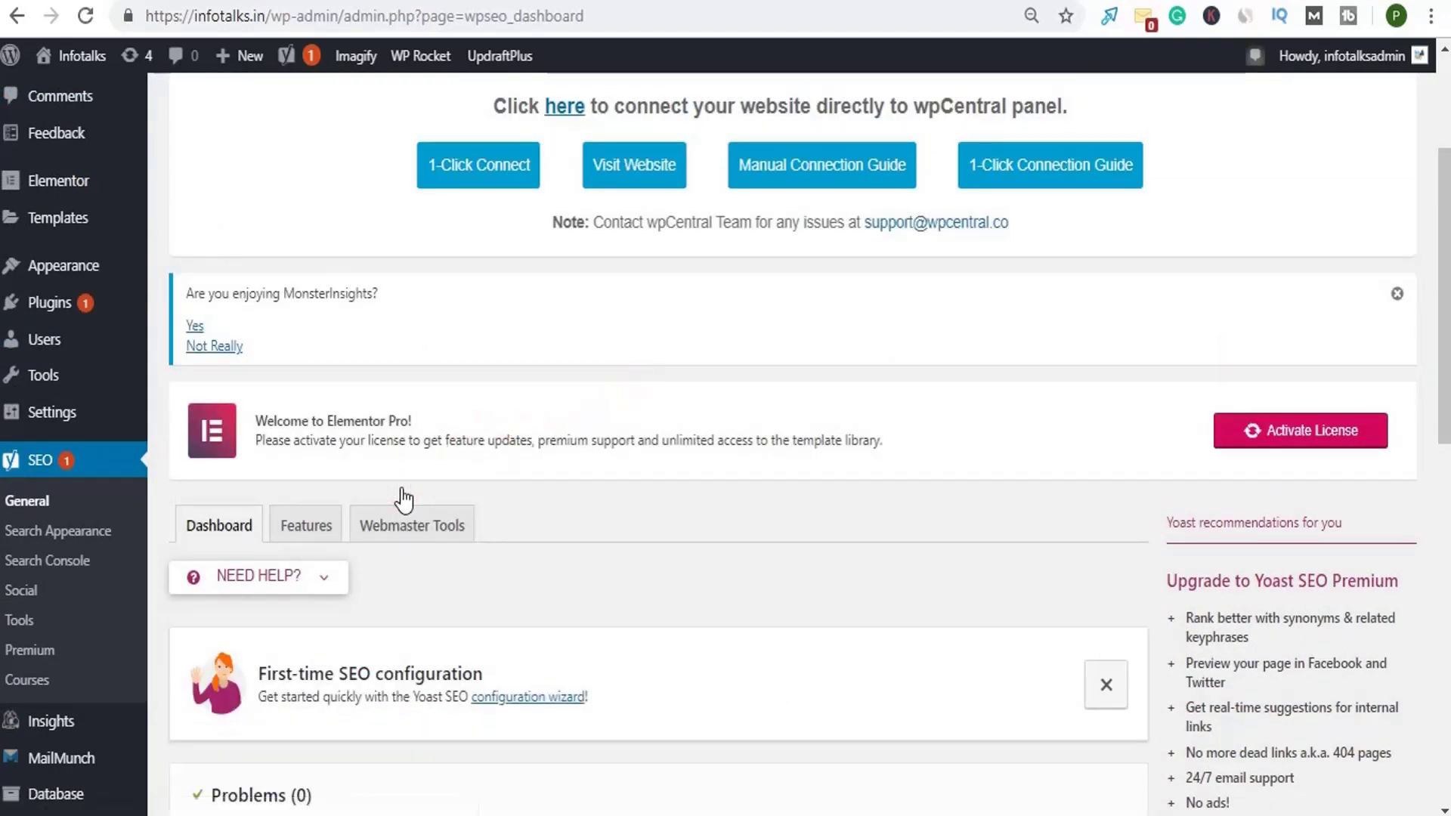
click(402, 529)
scroll(404, 536, down, 2)
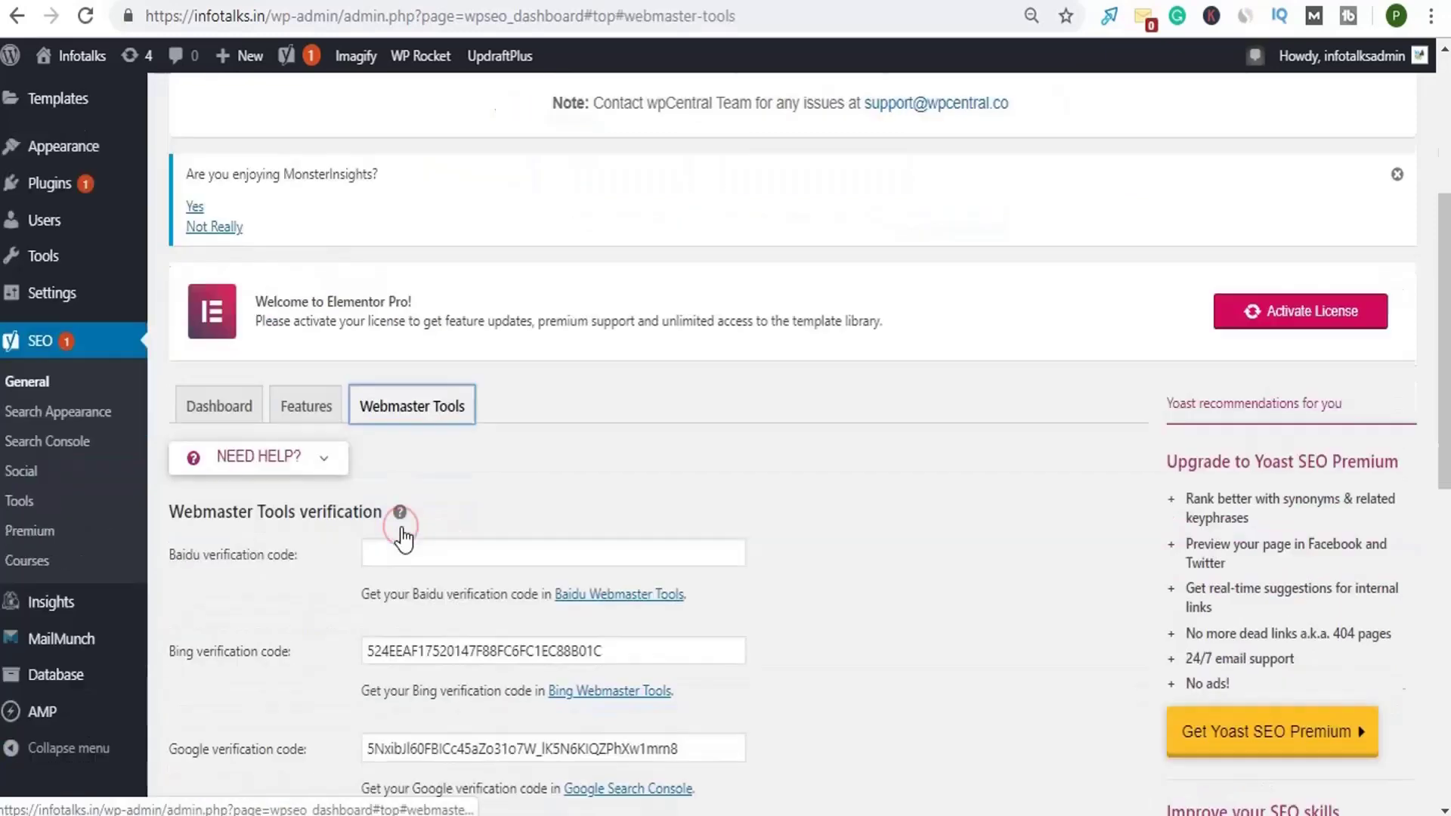
- Look over the search engine verification fields, selecting the content of the Google verification code field
scroll(402, 529, down, 5)
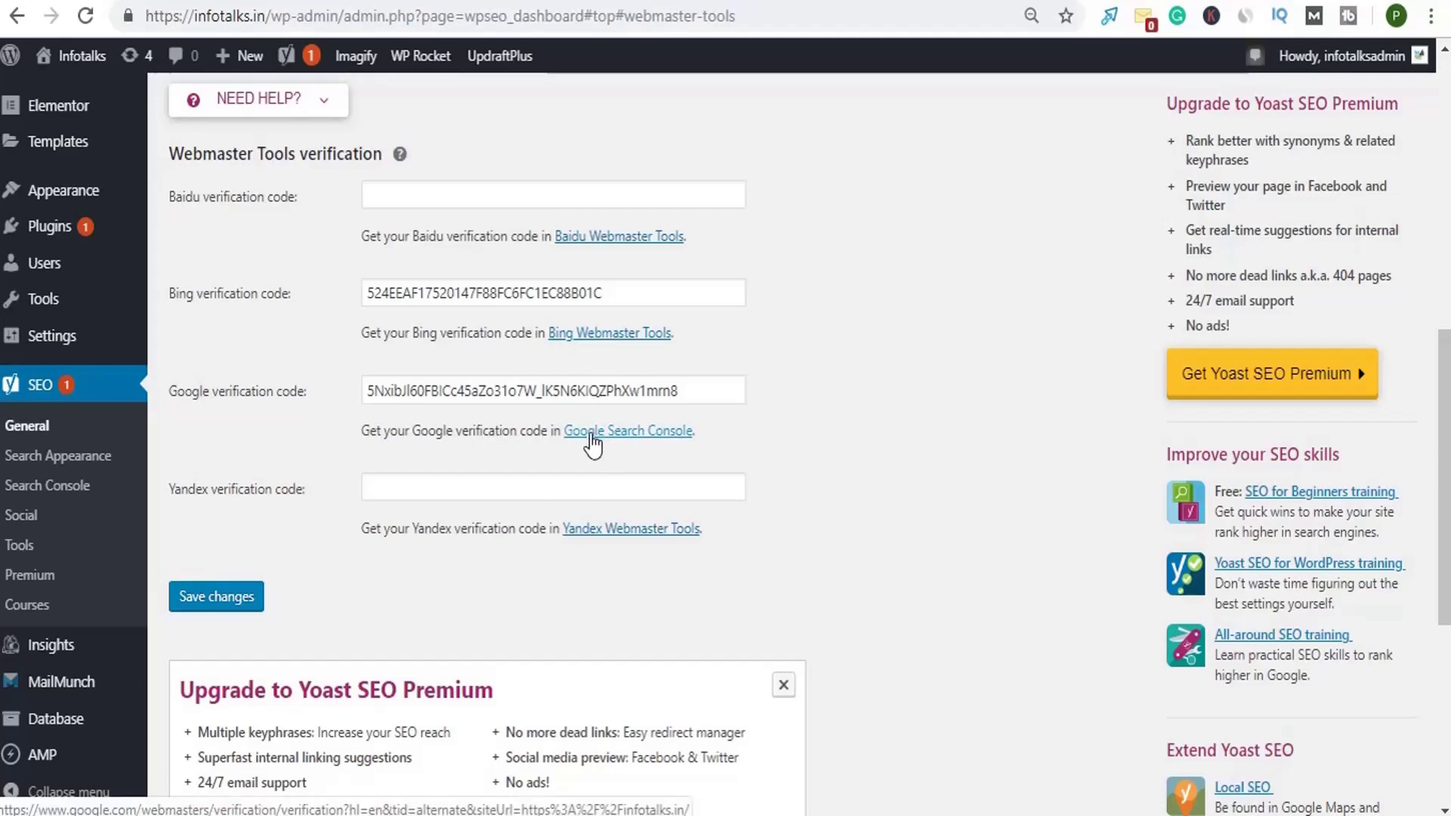
double_click(533, 391)
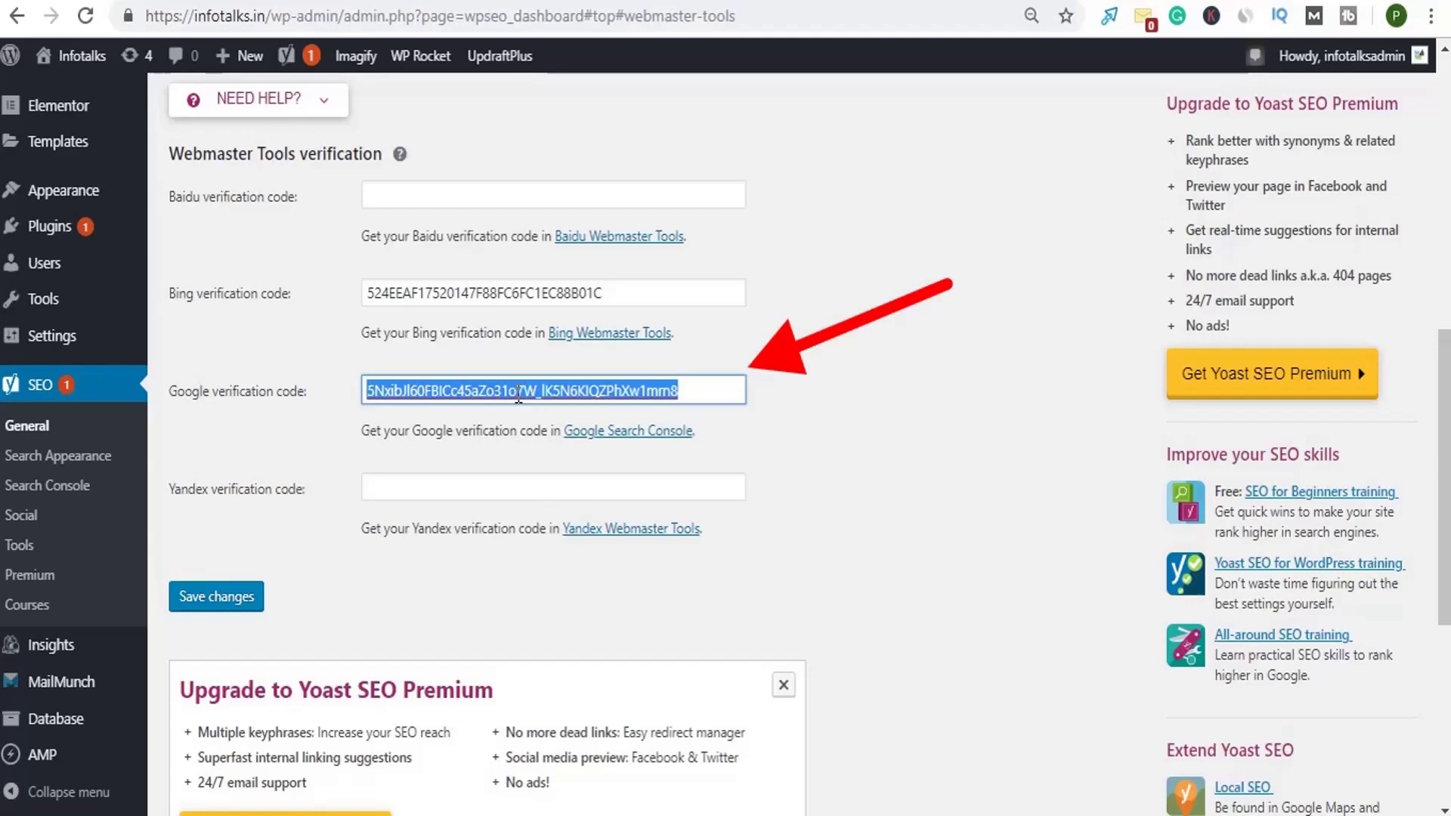
scroll(518, 396, down, 2)
scroll(273, 677, up, 4)
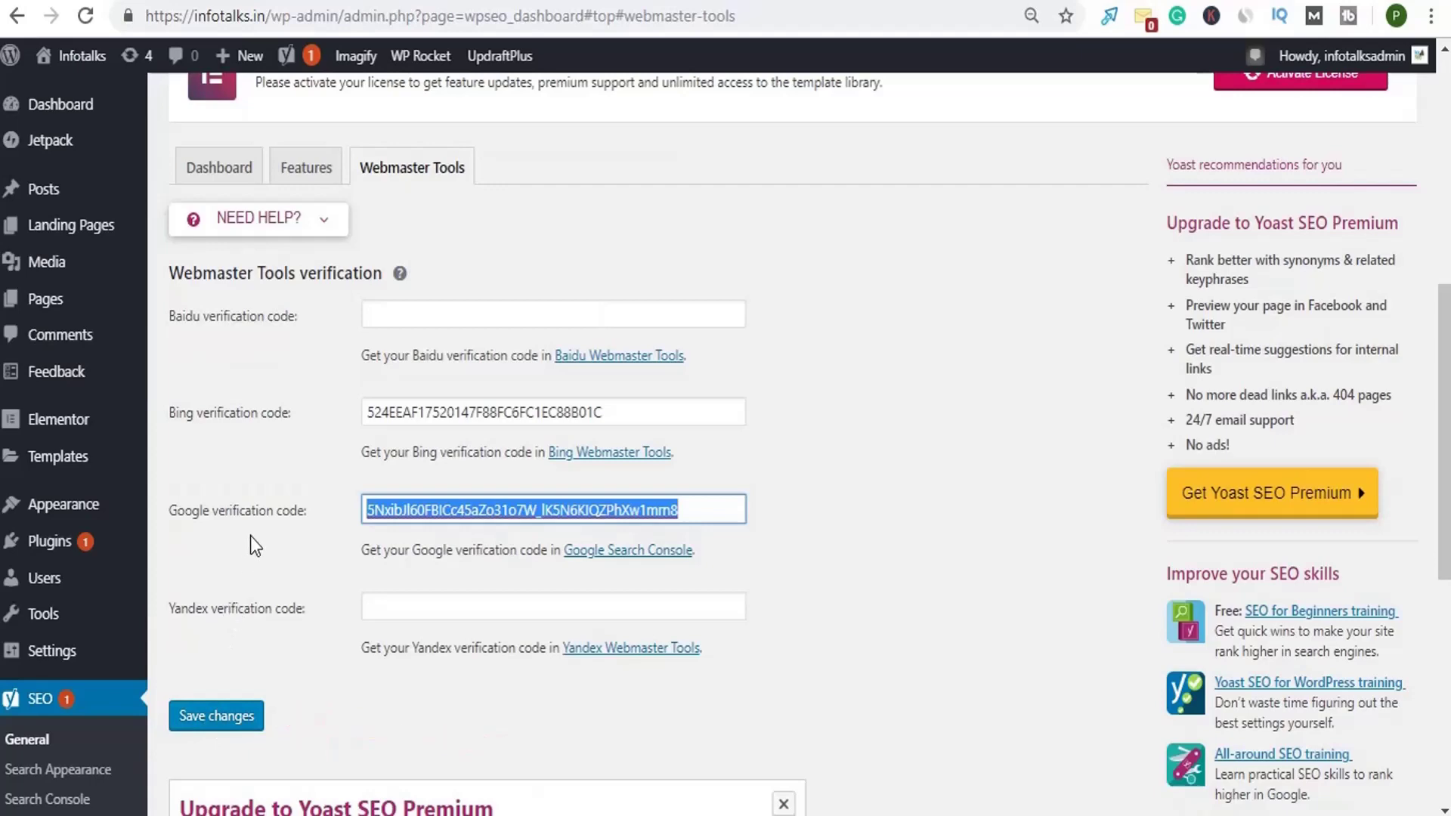
scroll(251, 537, down, 5)
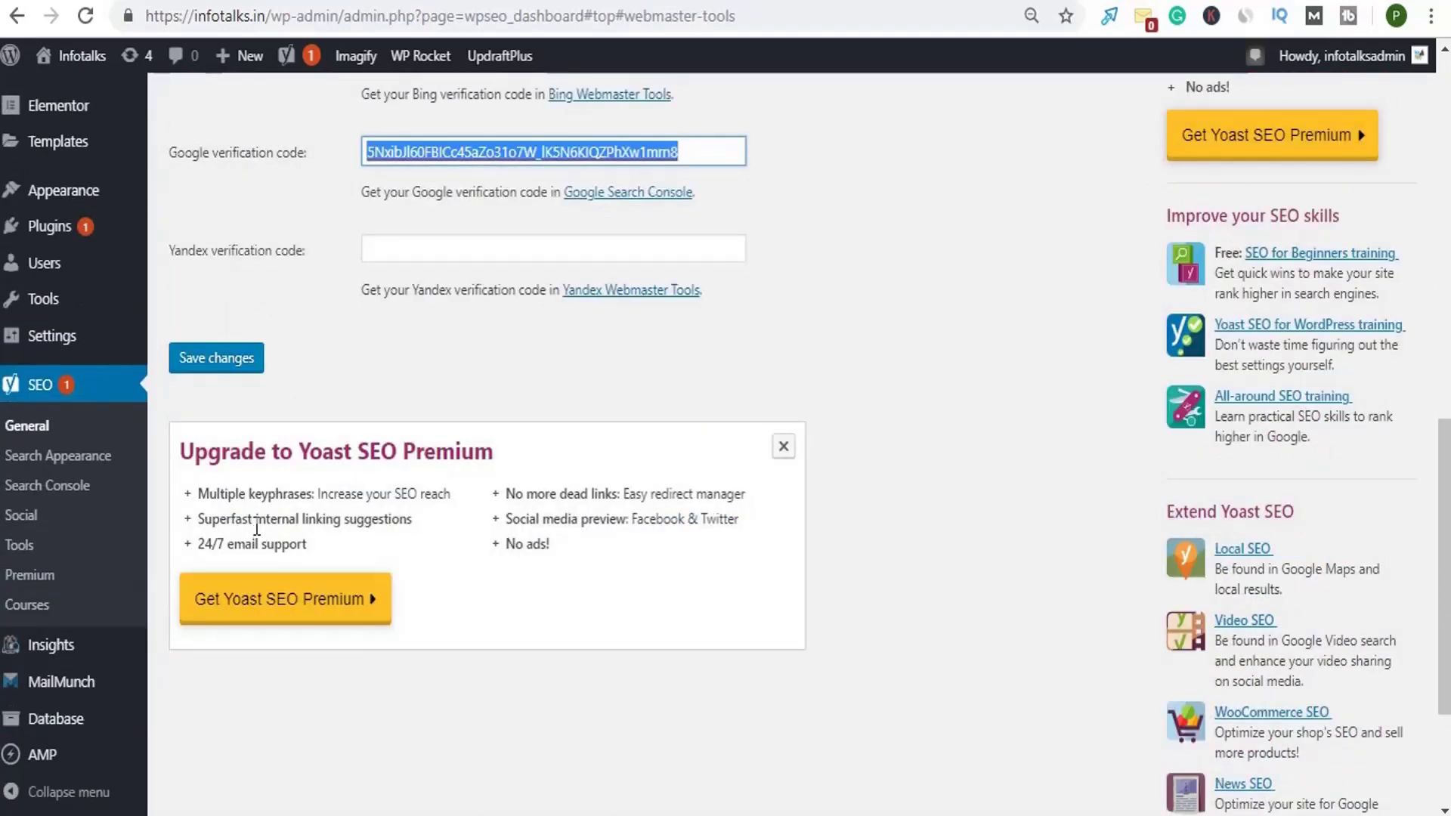
scroll(437, 441, up, 7)
scroll(437, 442, down, 5)
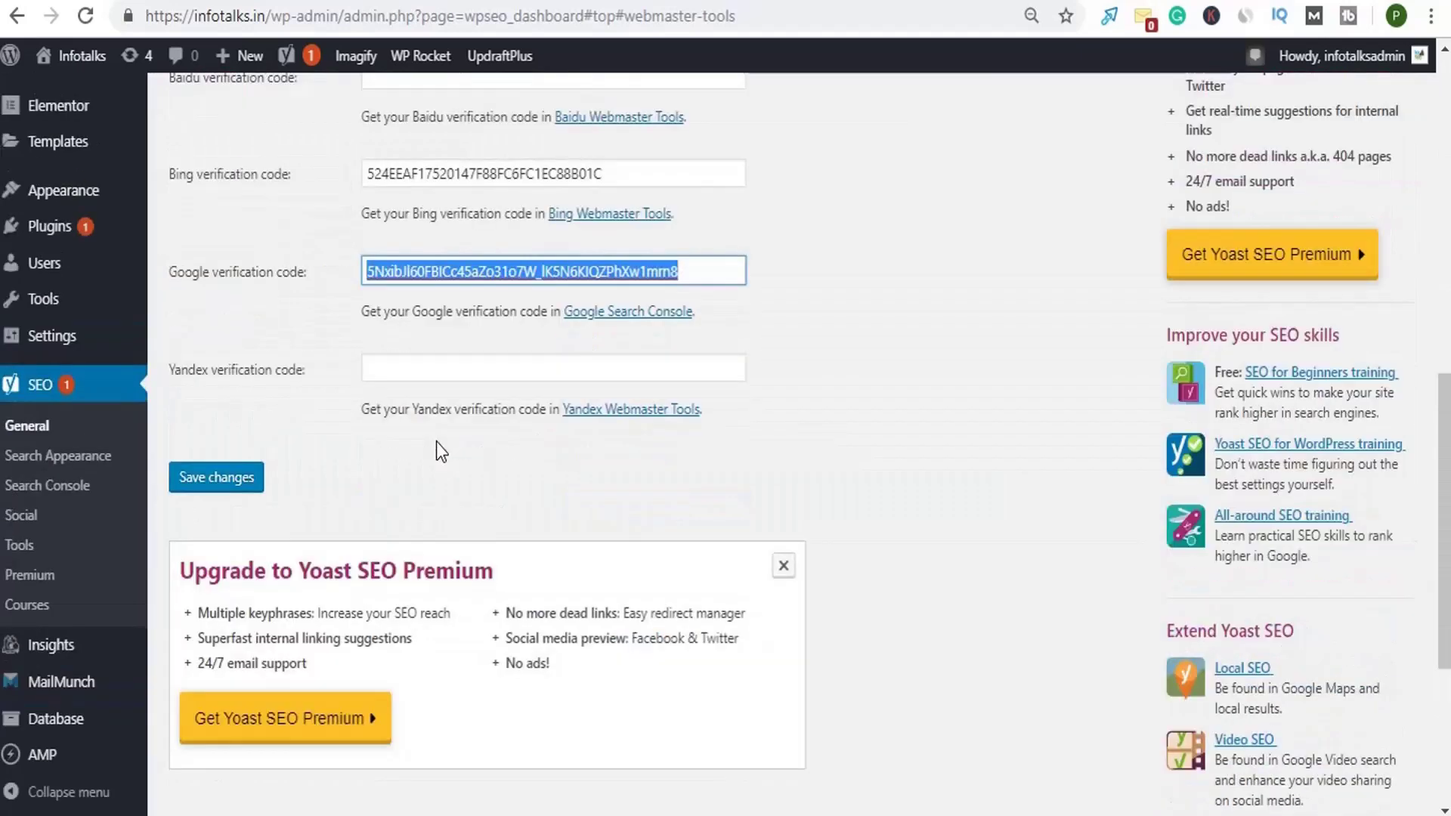
- Open the Yoast SEO Search Appearance settings and review the general title separator, homepage and Knowledge Graph options
click(86, 461)
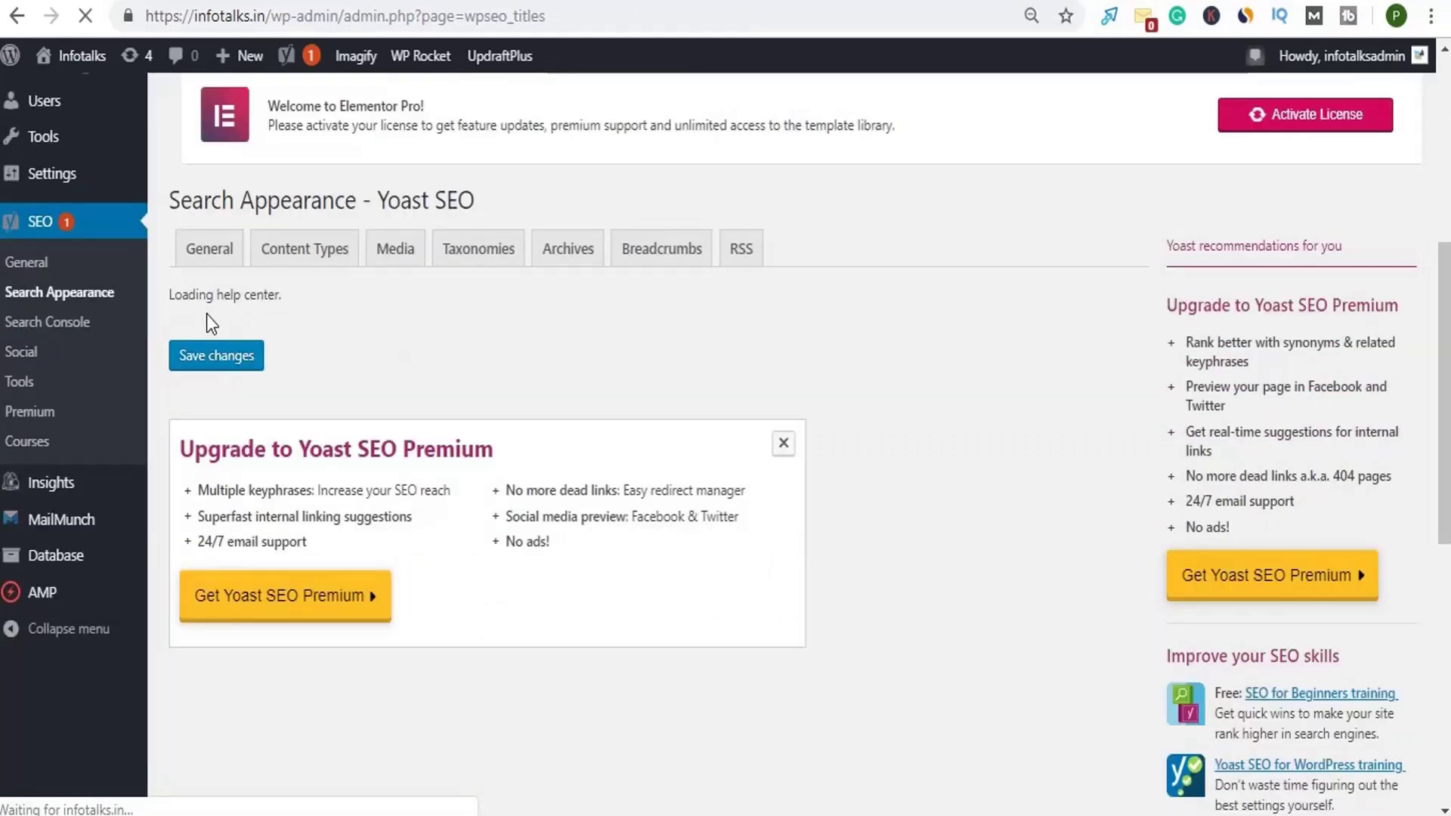
click(212, 256)
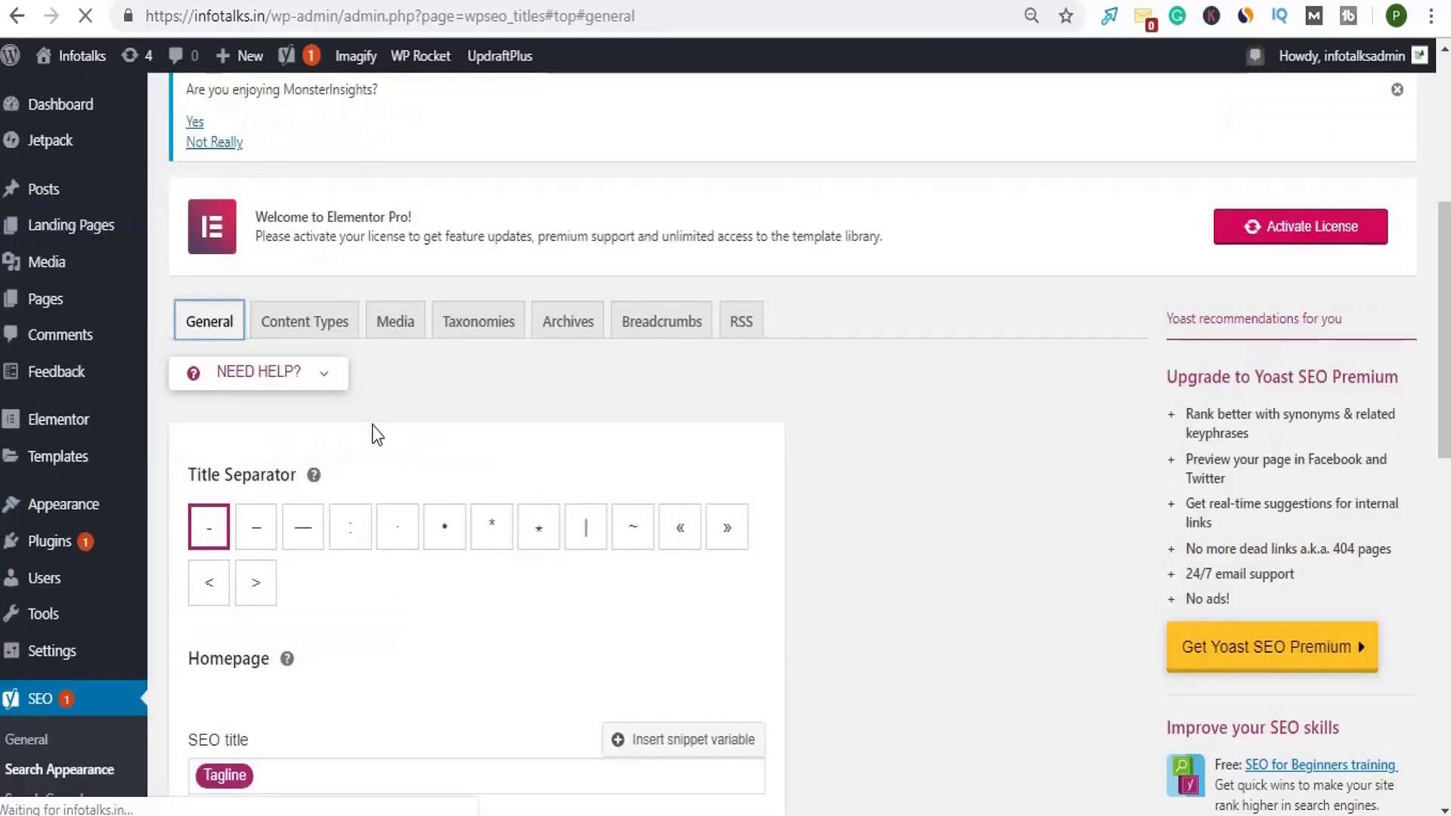
scroll(376, 429, down, 5)
scroll(373, 415, up, 2)
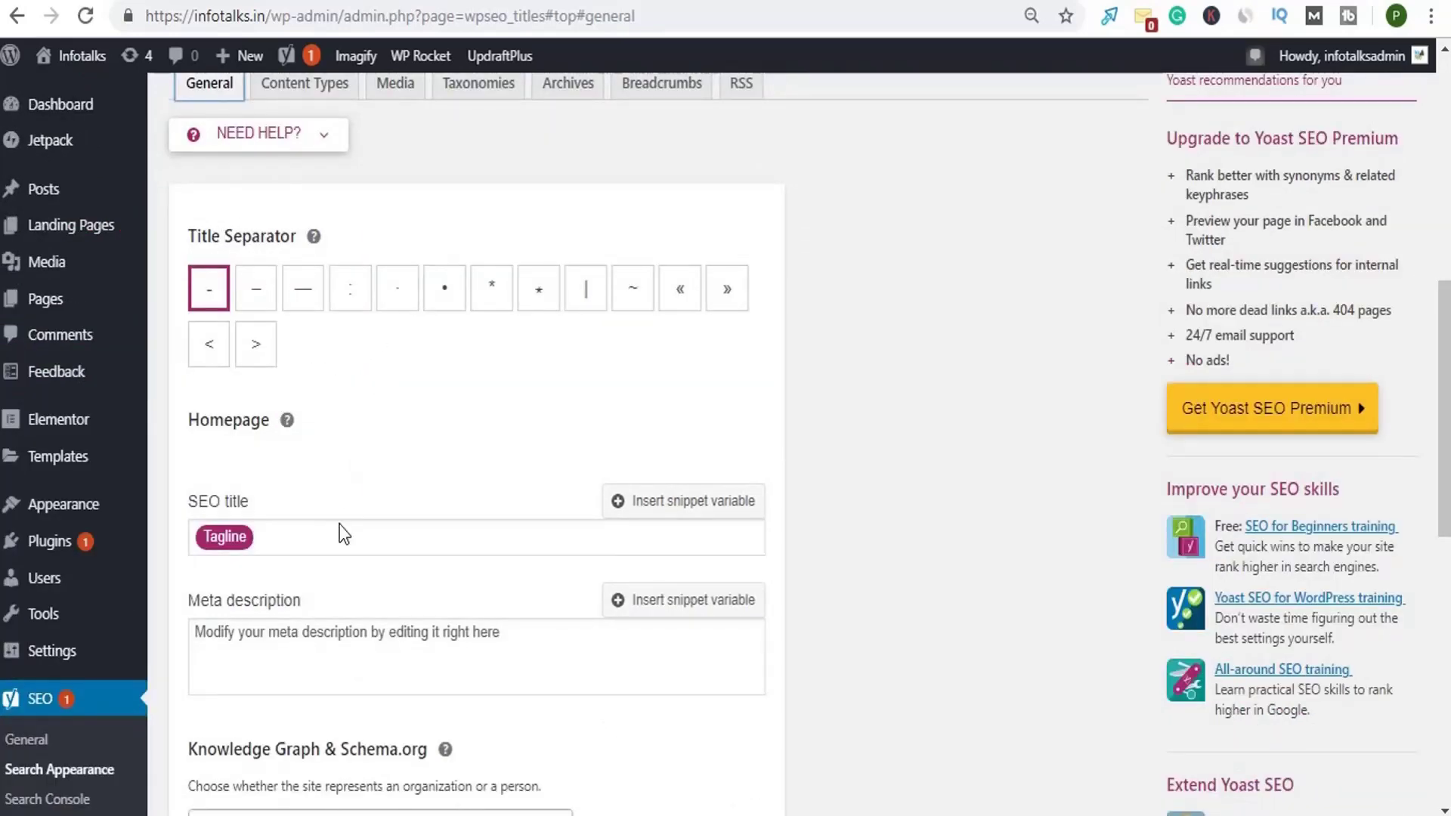
scroll(340, 521, down, 8)
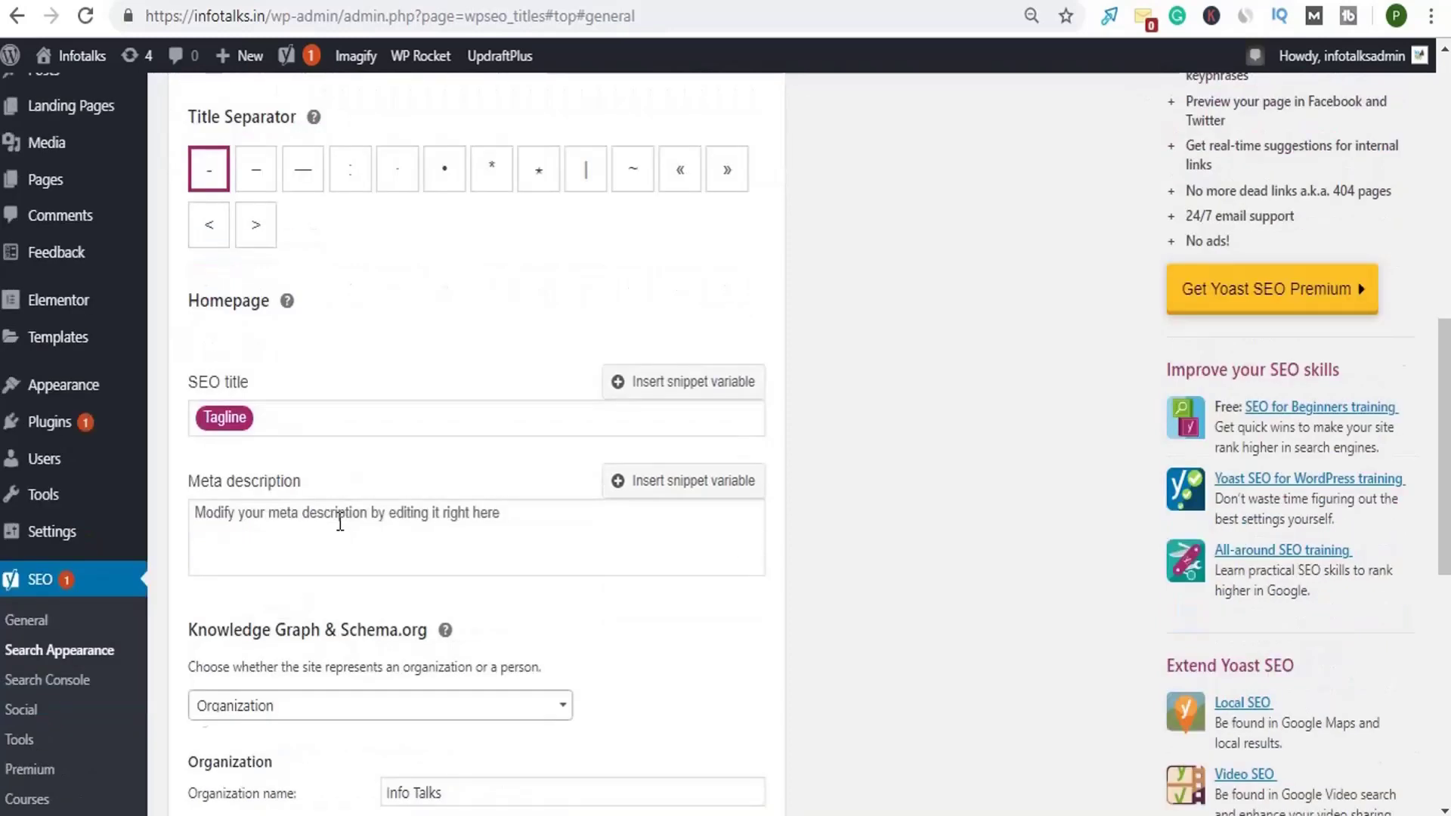
scroll(455, 419, up, 12)
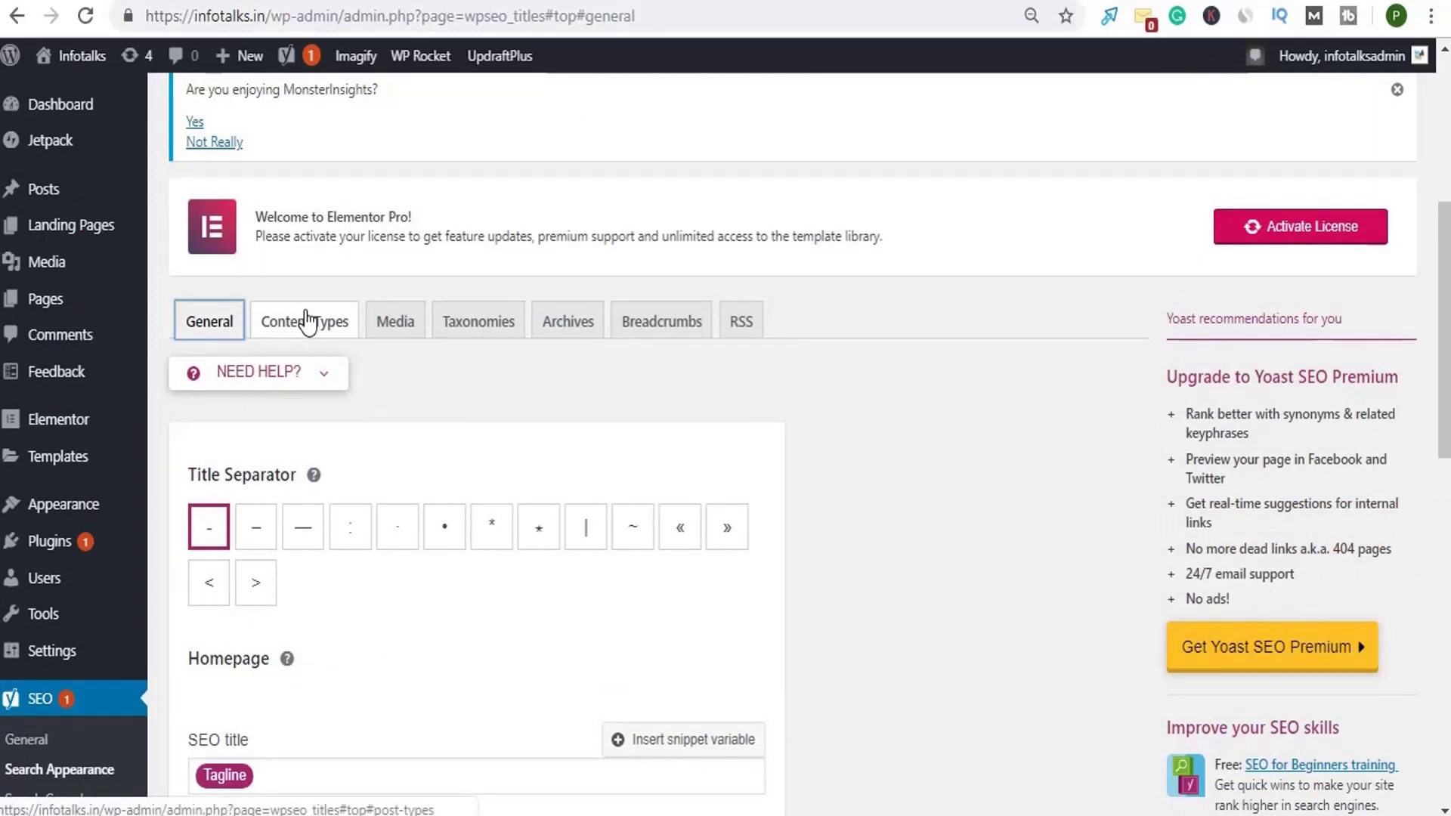
- Review the Content Types search appearance settings for Posts and expand those for Pages
click(306, 322)
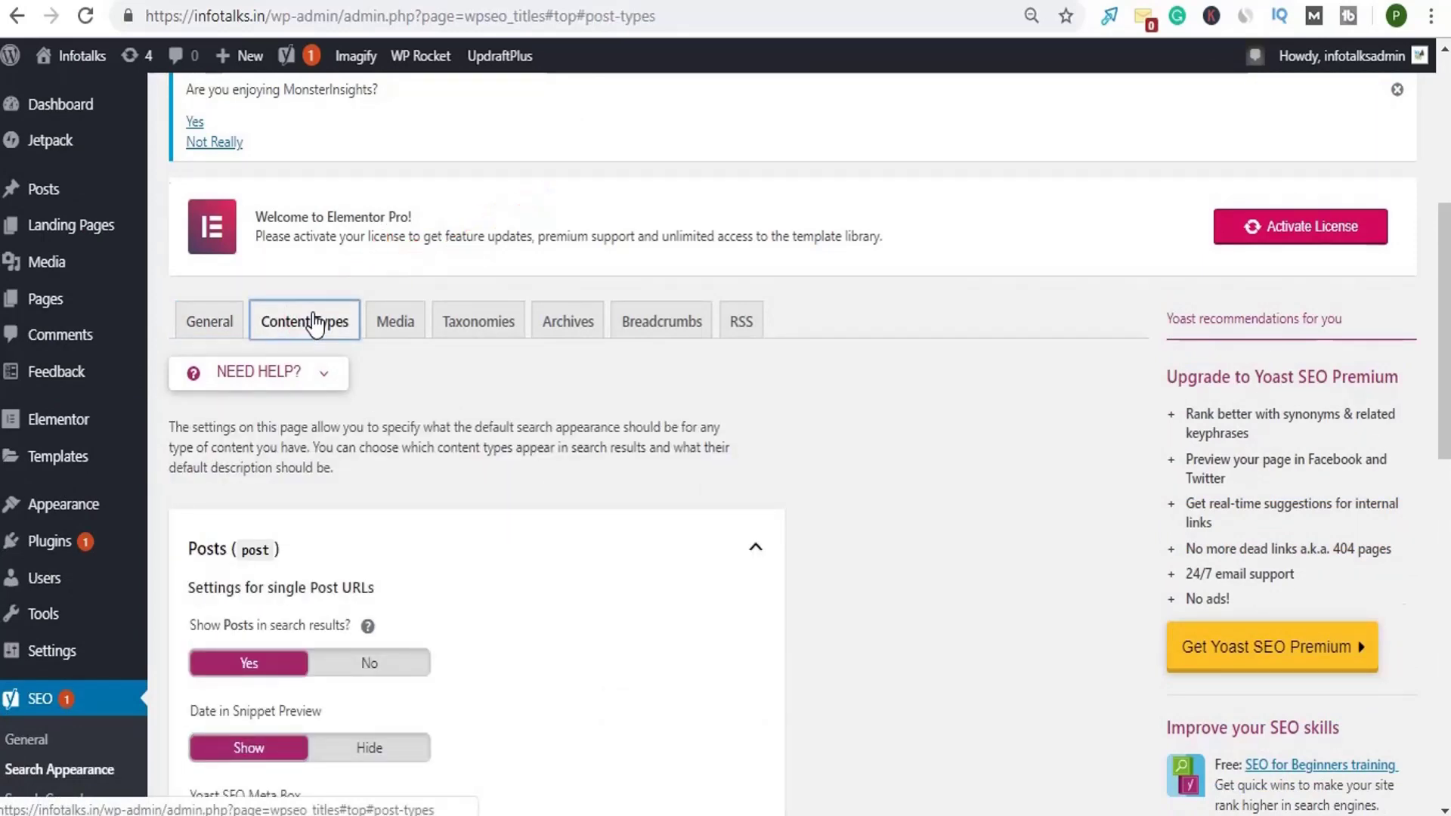
scroll(315, 325, down, 3)
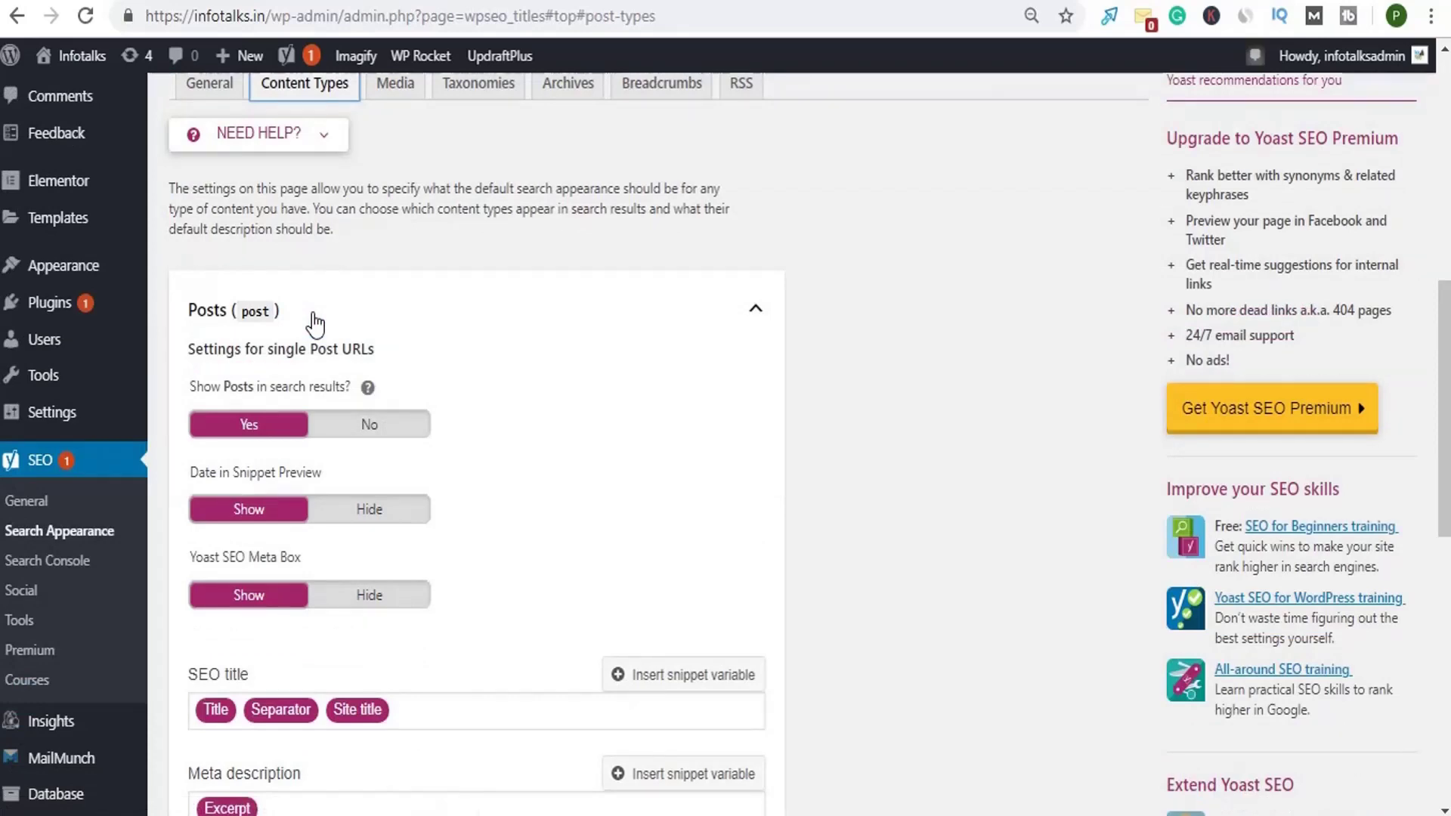
scroll(315, 325, down, 3)
scroll(315, 325, down, 3)
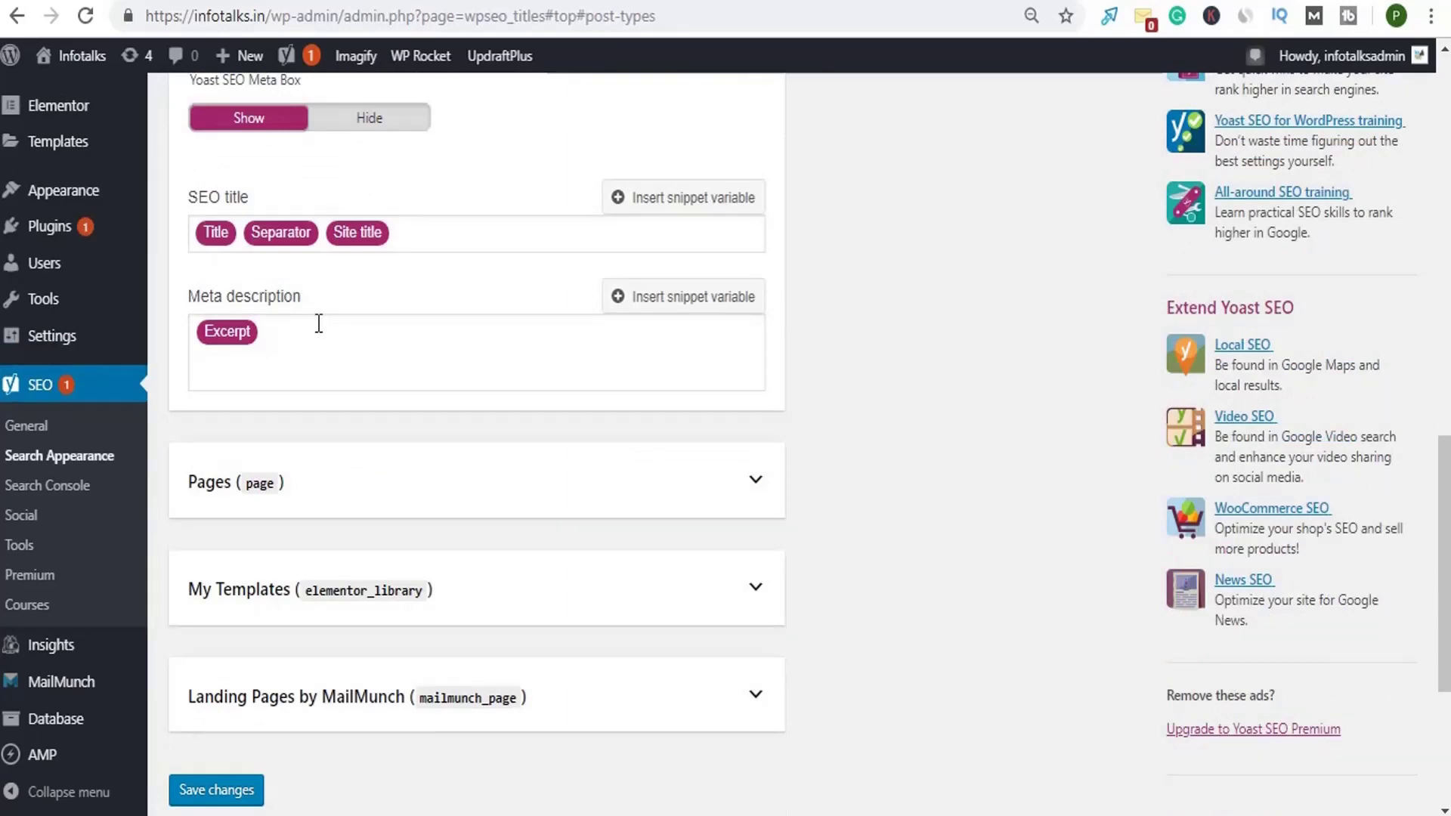
click(415, 483)
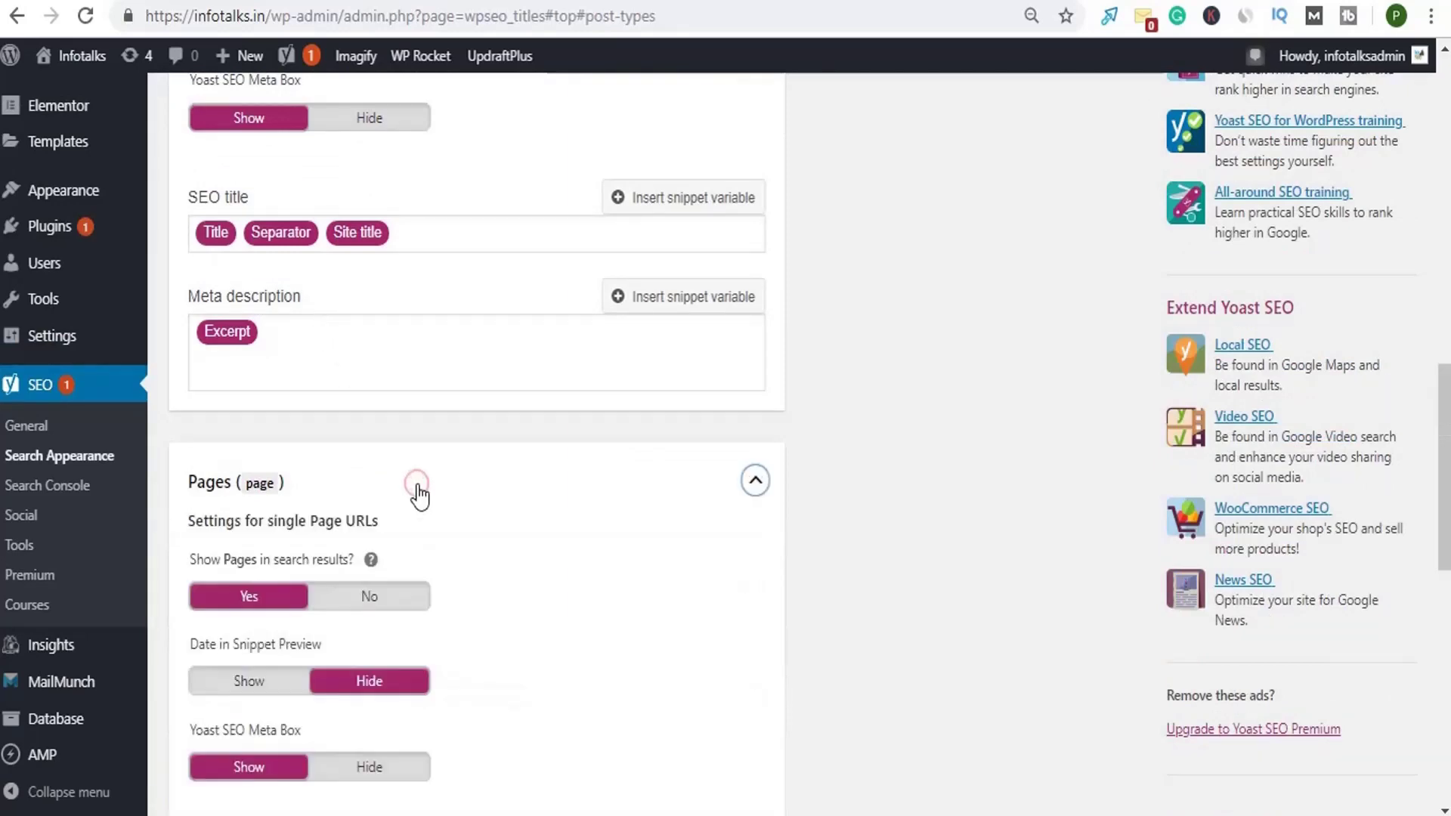
scroll(428, 425, down, 6)
scroll(429, 424, down, 5)
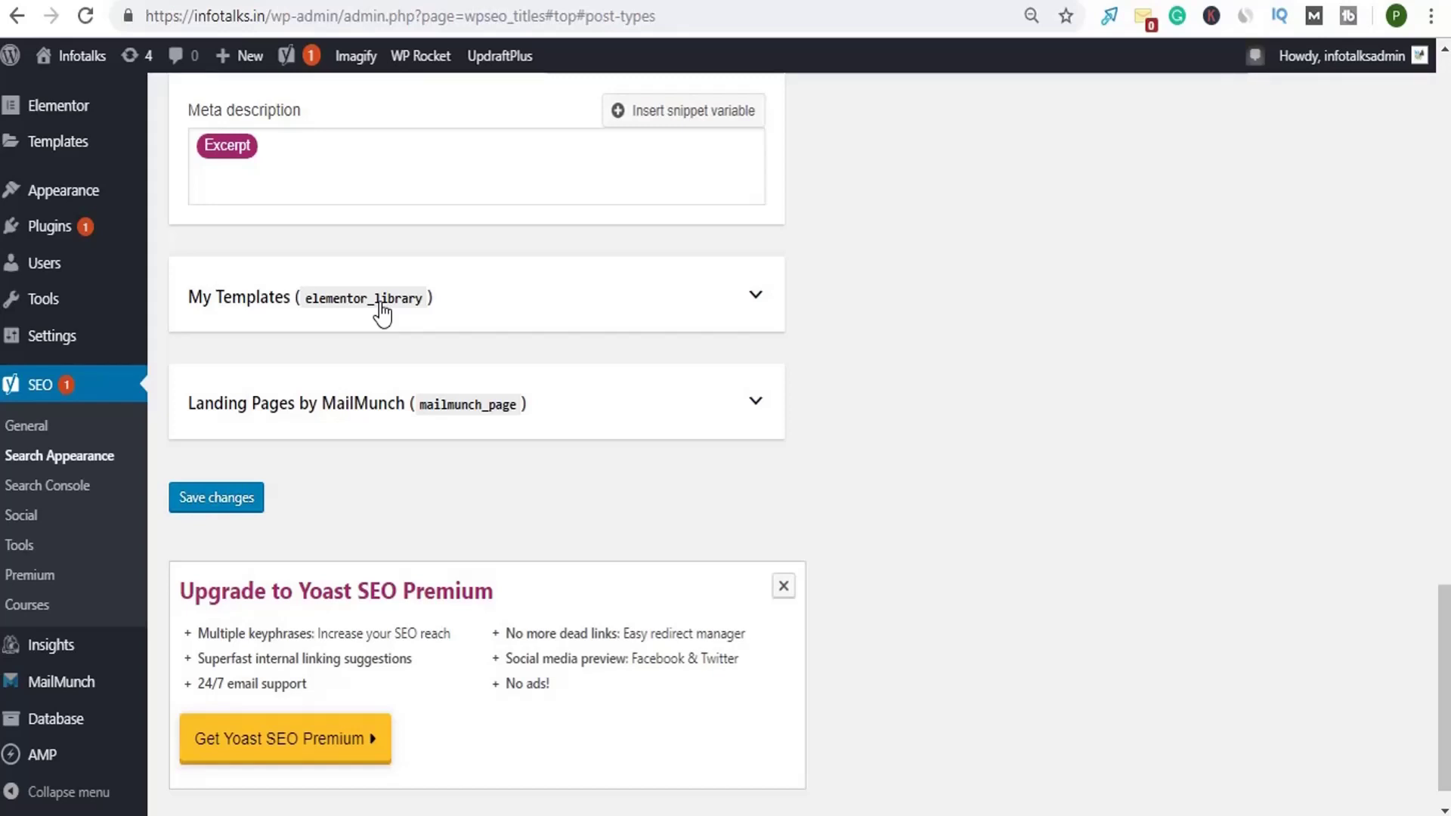
- Expand and review the search appearance settings for Landing Pages by MailMunch
click(355, 414)
scroll(355, 418, down, 3)
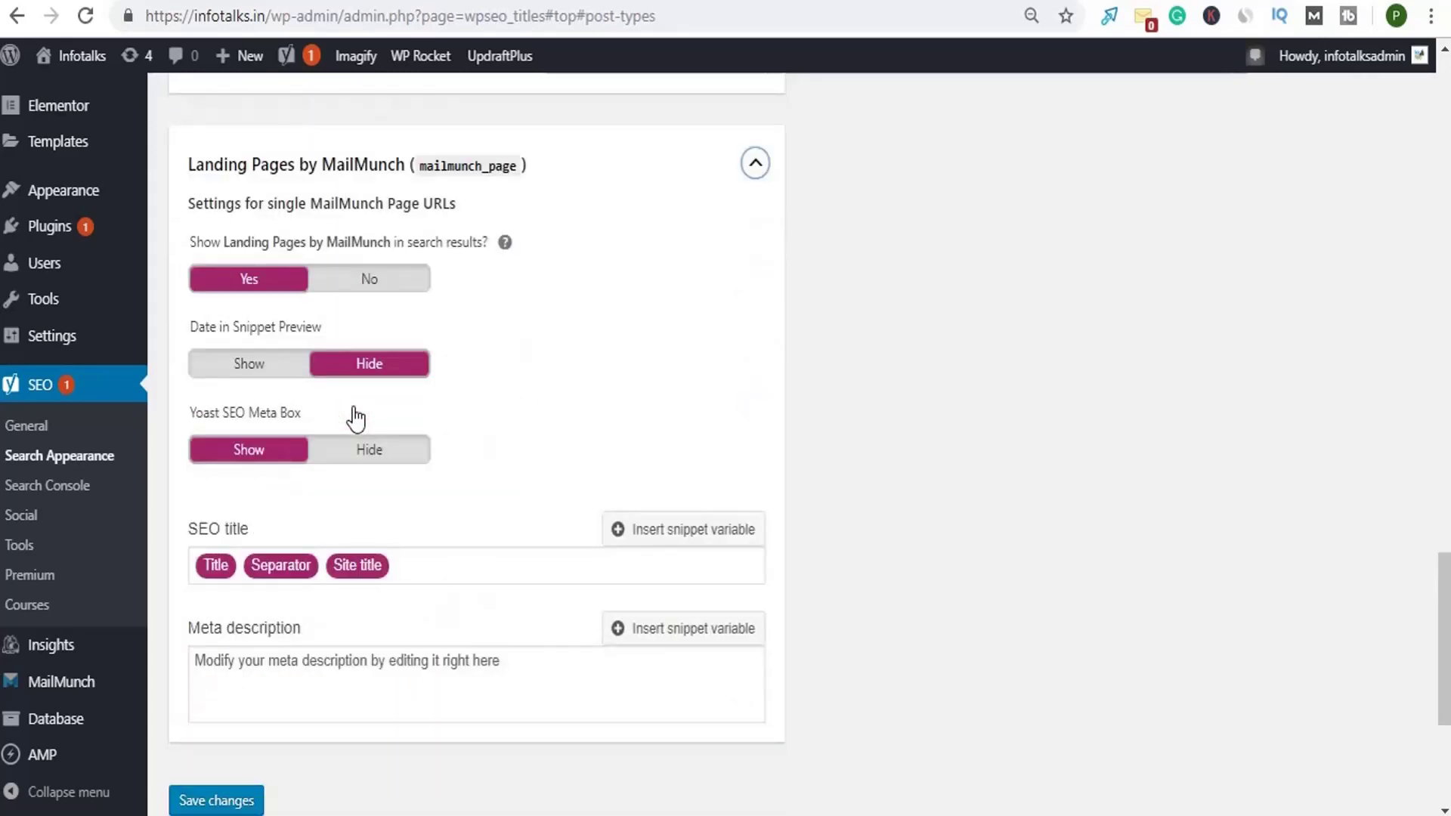
scroll(355, 411, down, 5)
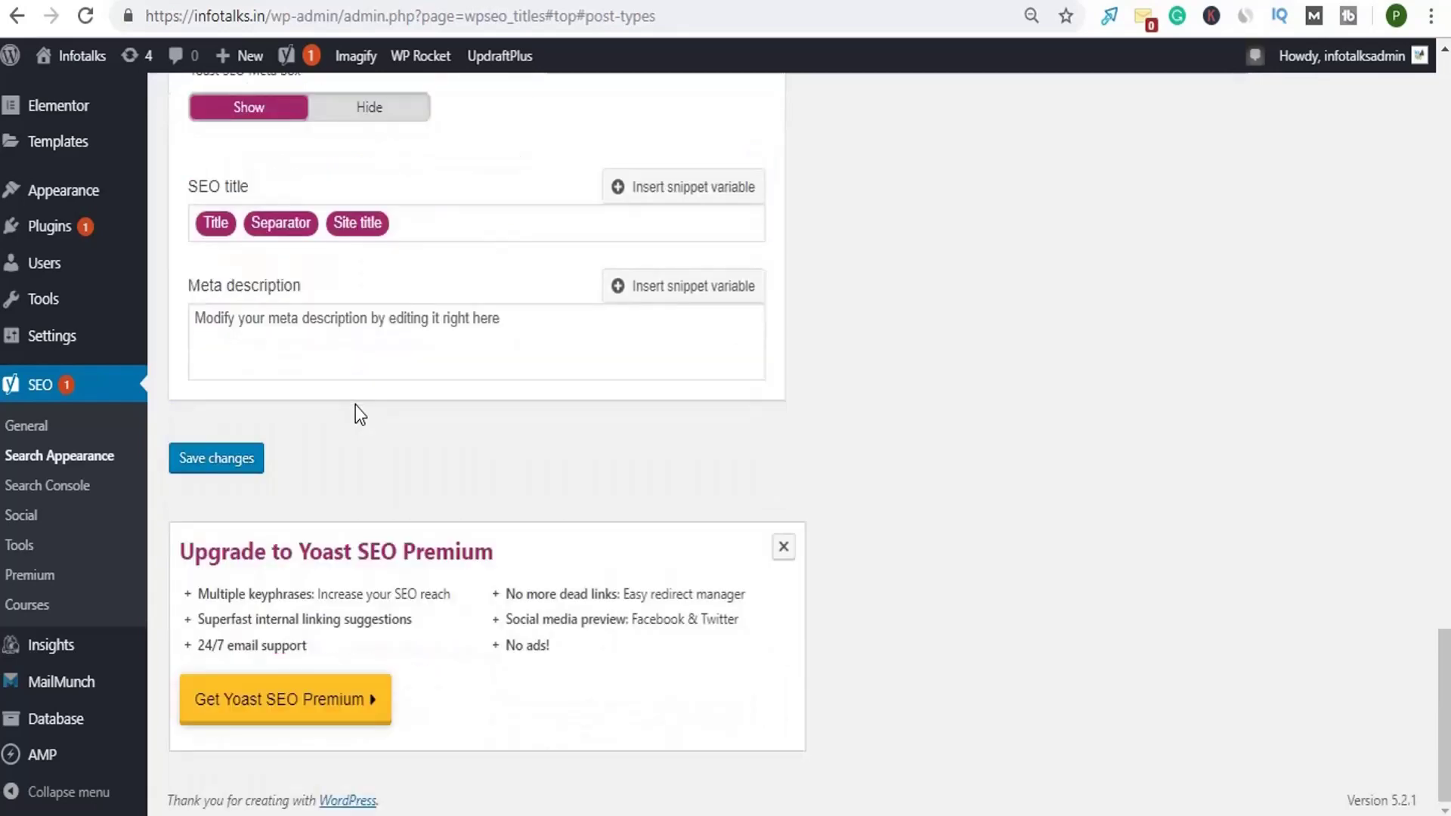
scroll(355, 405, up, 15)
scroll(356, 405, up, 2)
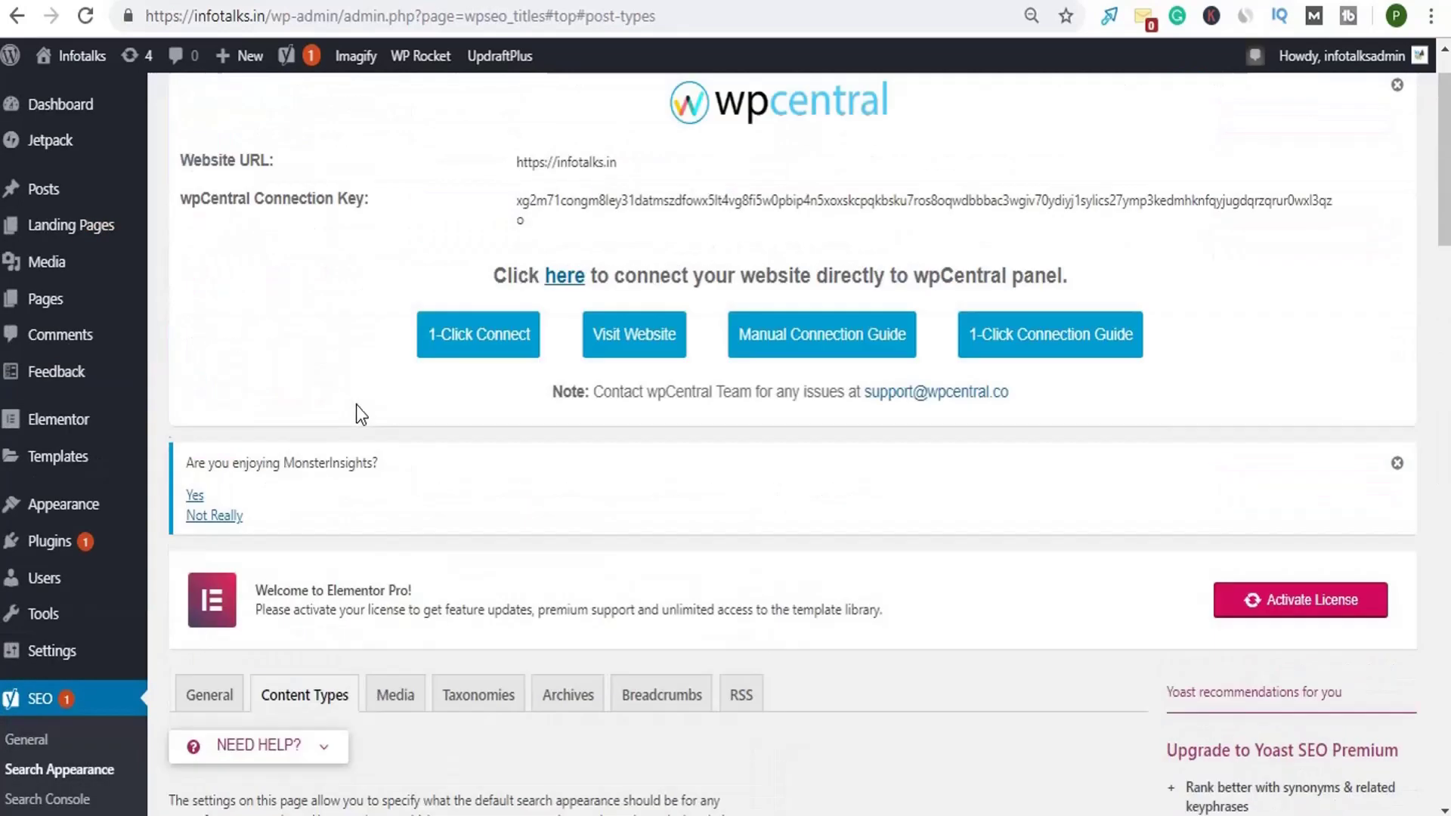
- Show the Media search appearance options for redirecting attachment URLs
scroll(356, 378, down, 8)
scroll(361, 341, up, 3)
click(387, 338)
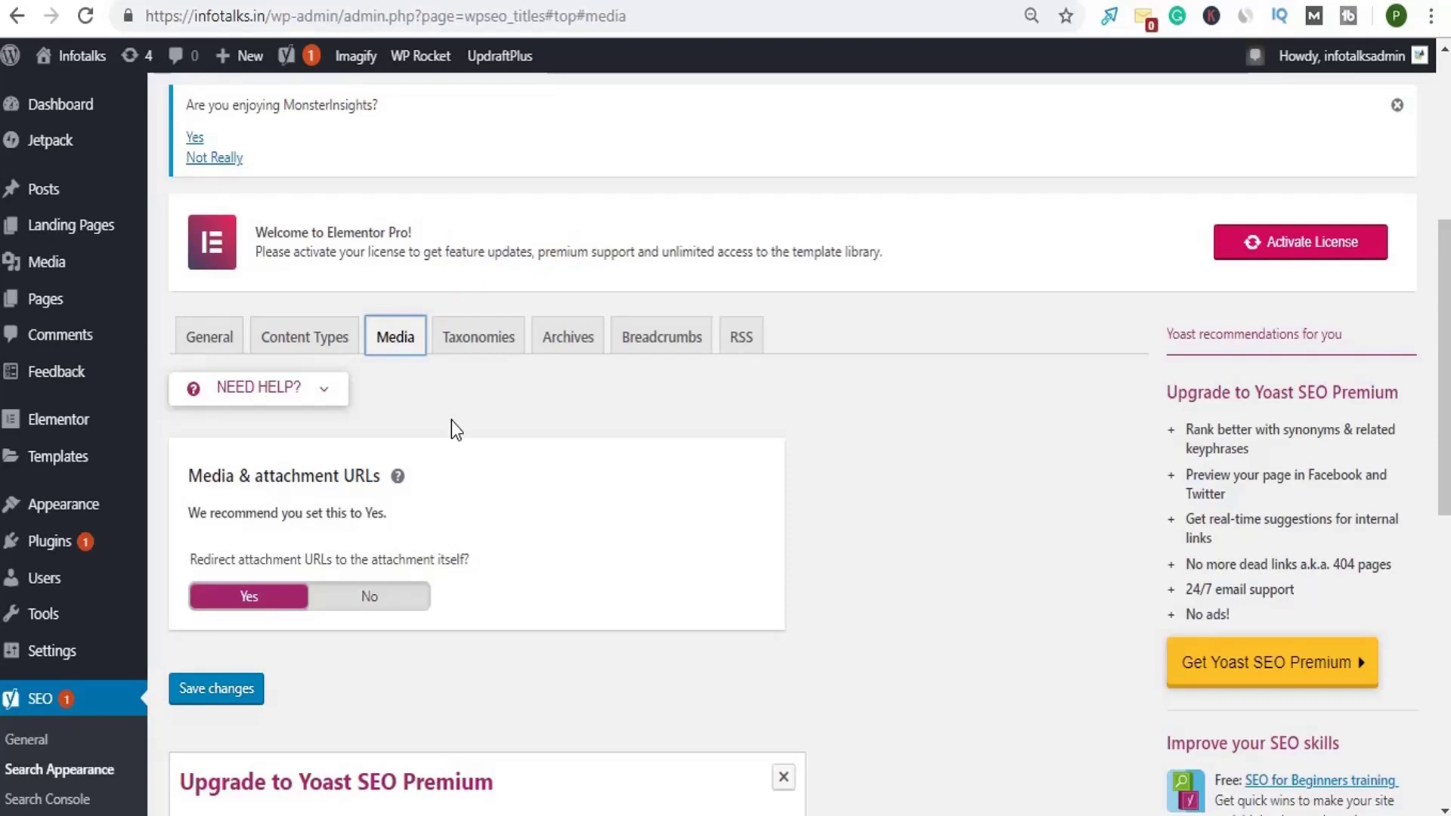
- Open the Taxonomies search appearance settings, review the Categories options and expand the Tags section
click(473, 333)
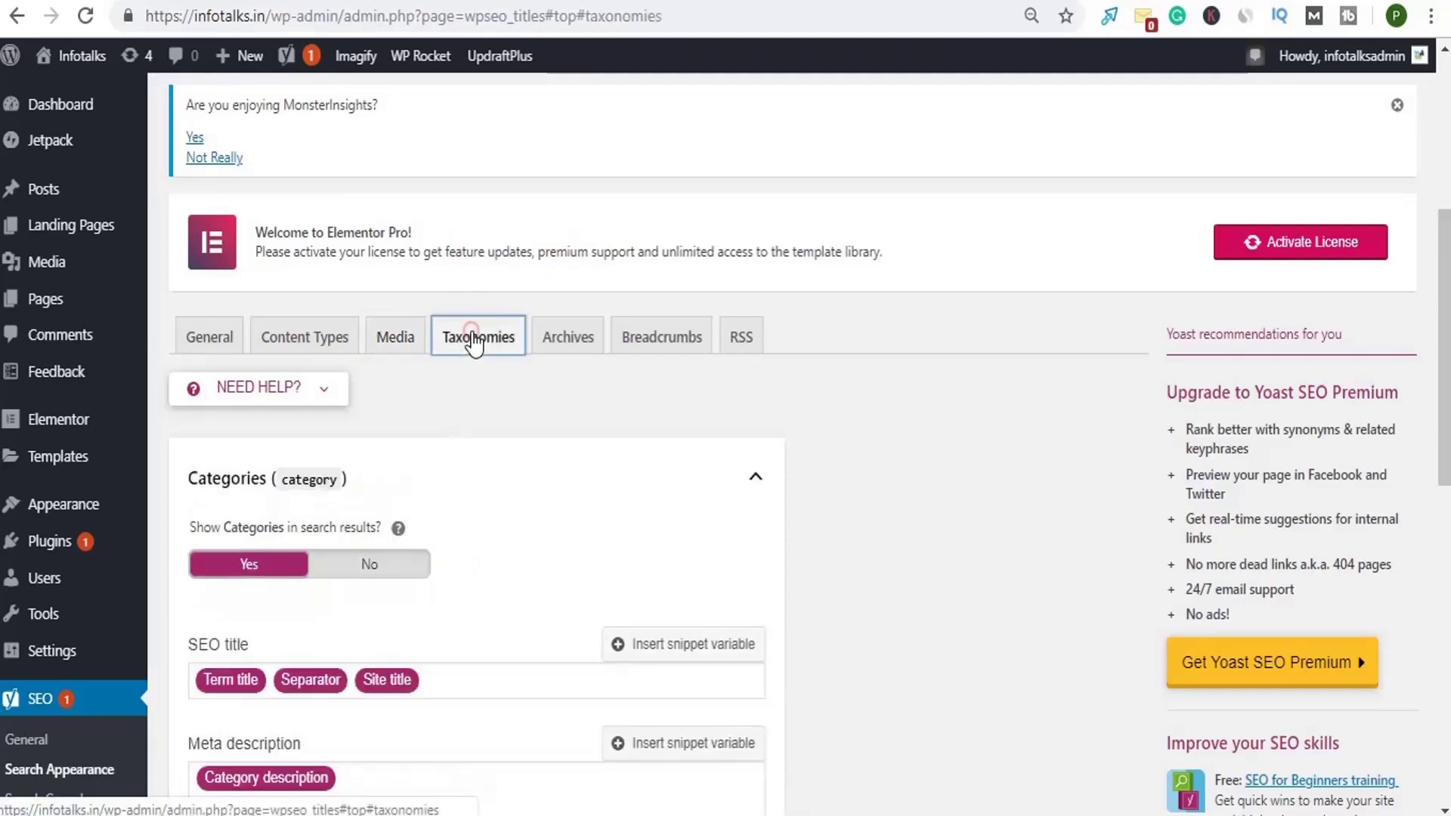
scroll(444, 436, down, 5)
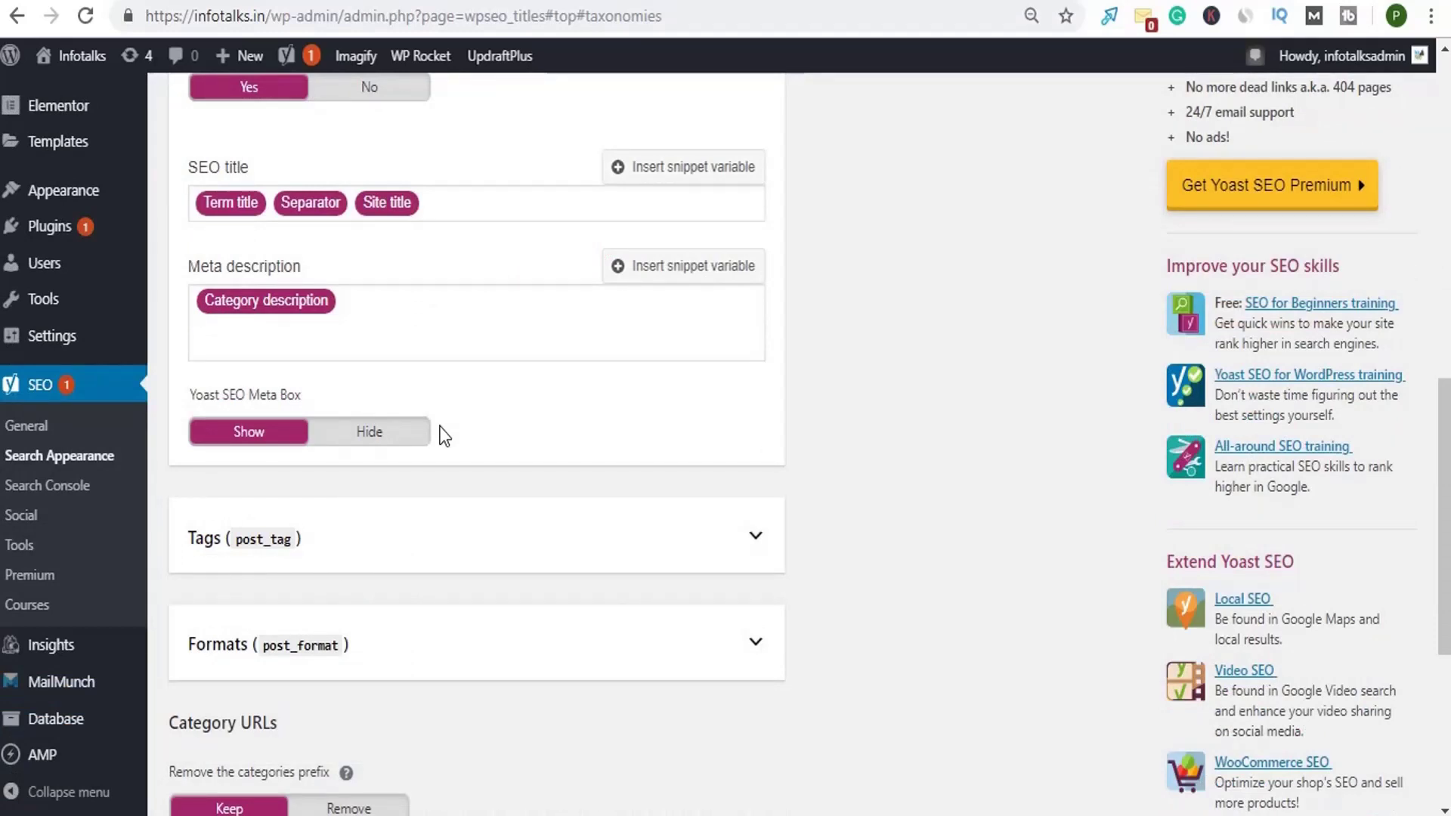
click(347, 544)
scroll(392, 501, down, 5)
scroll(359, 567, down, 3)
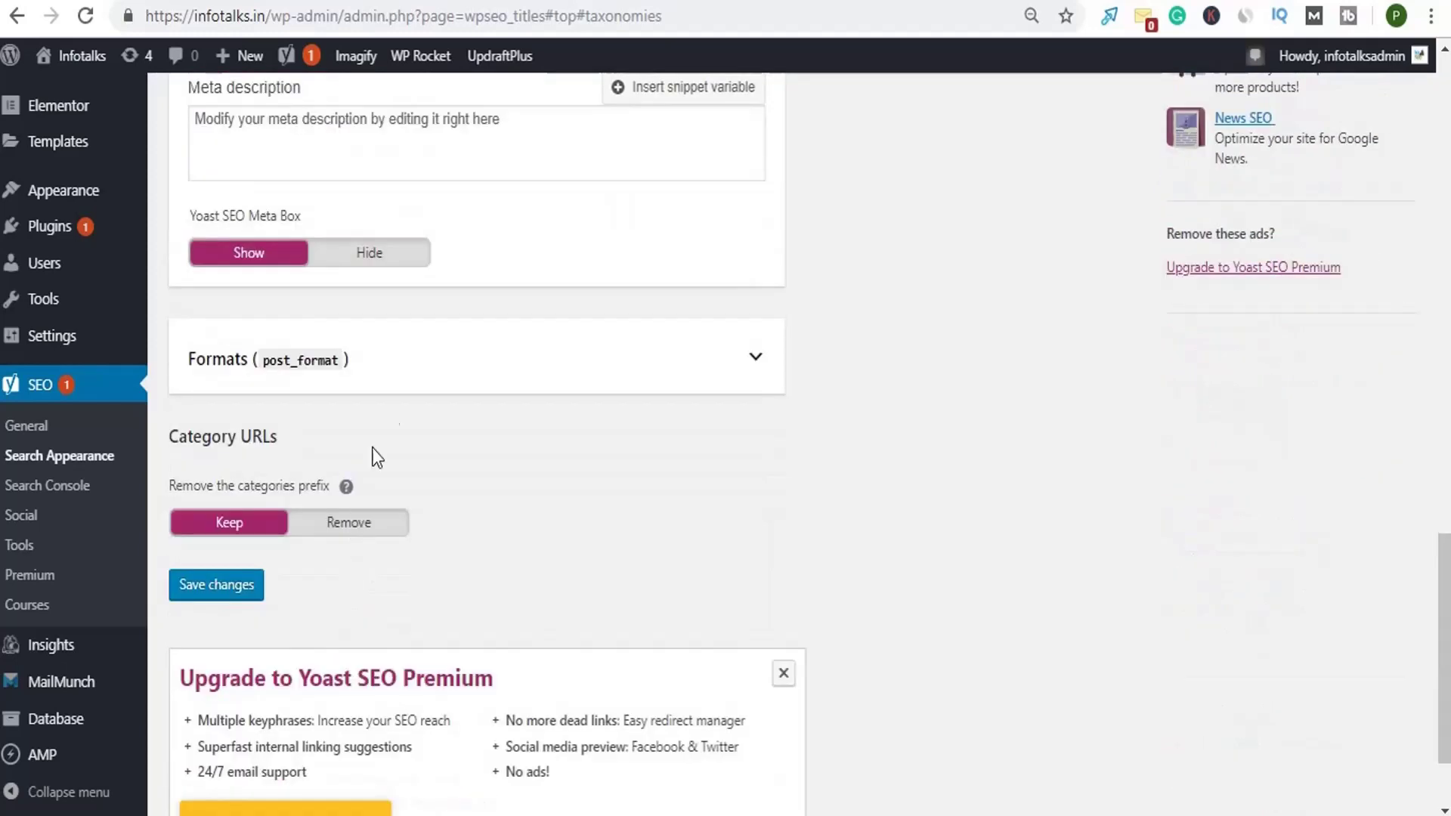
- Expand the Formats taxonomy section and review it together with the Categories, Tags and Category URLs options
click(404, 364)
scroll(457, 415, up, 6)
scroll(456, 421, up, 4)
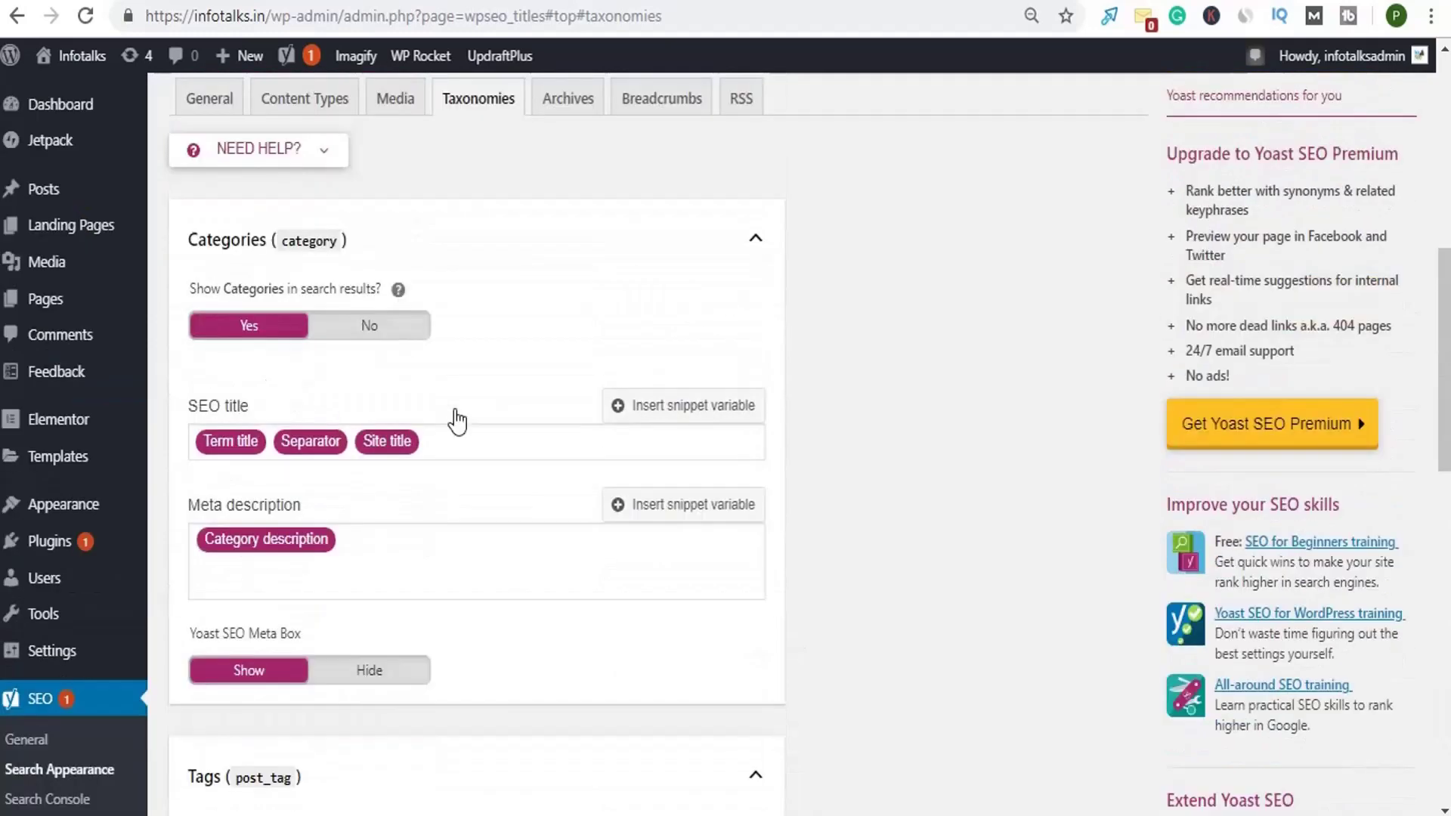
scroll(458, 416, down, 7)
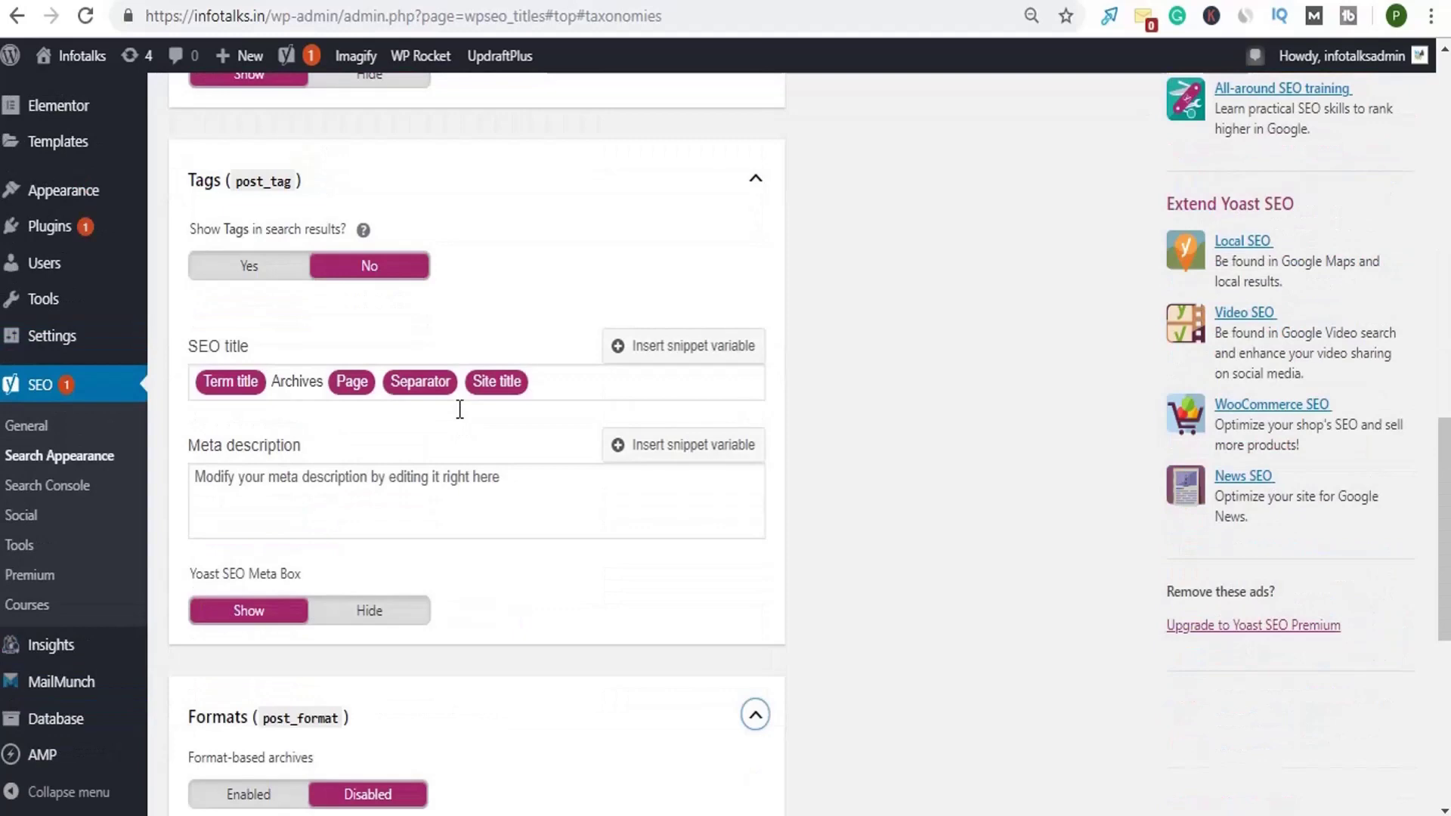
scroll(459, 409, down, 7)
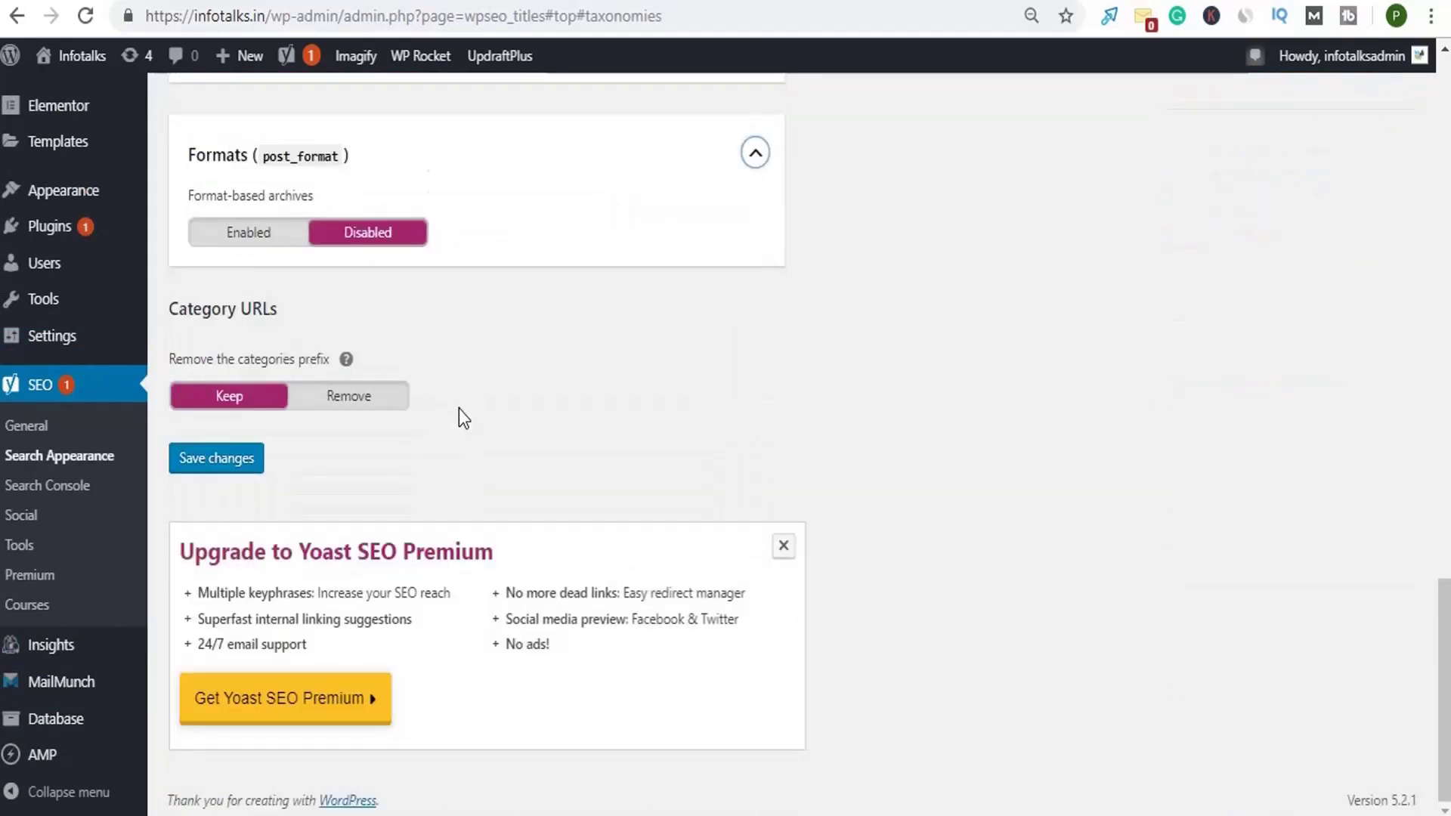
scroll(459, 408, up, 14)
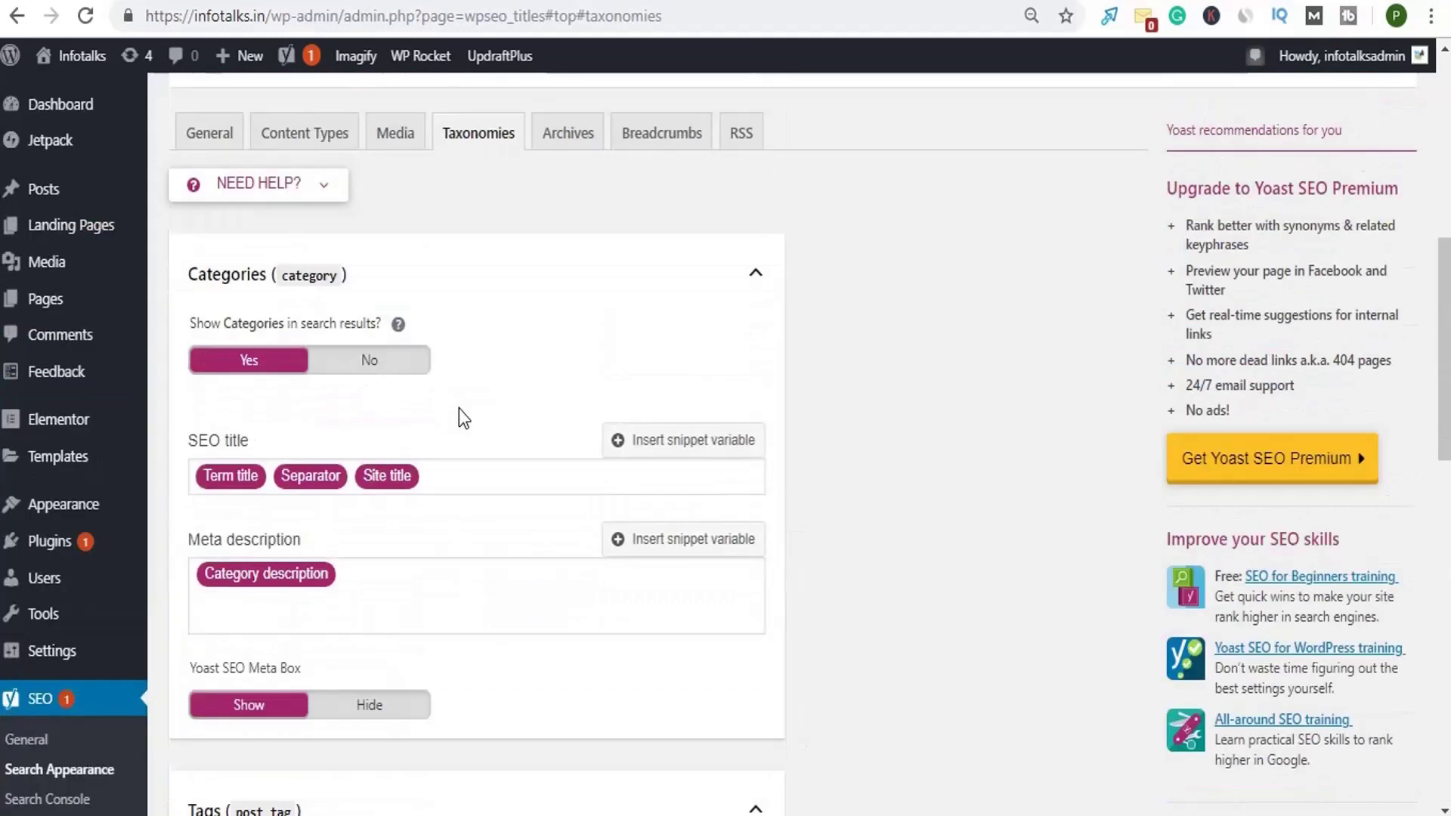
- Open the Archives search appearance settings, expand Special Pages and review its search page and 404 page titles
click(558, 136)
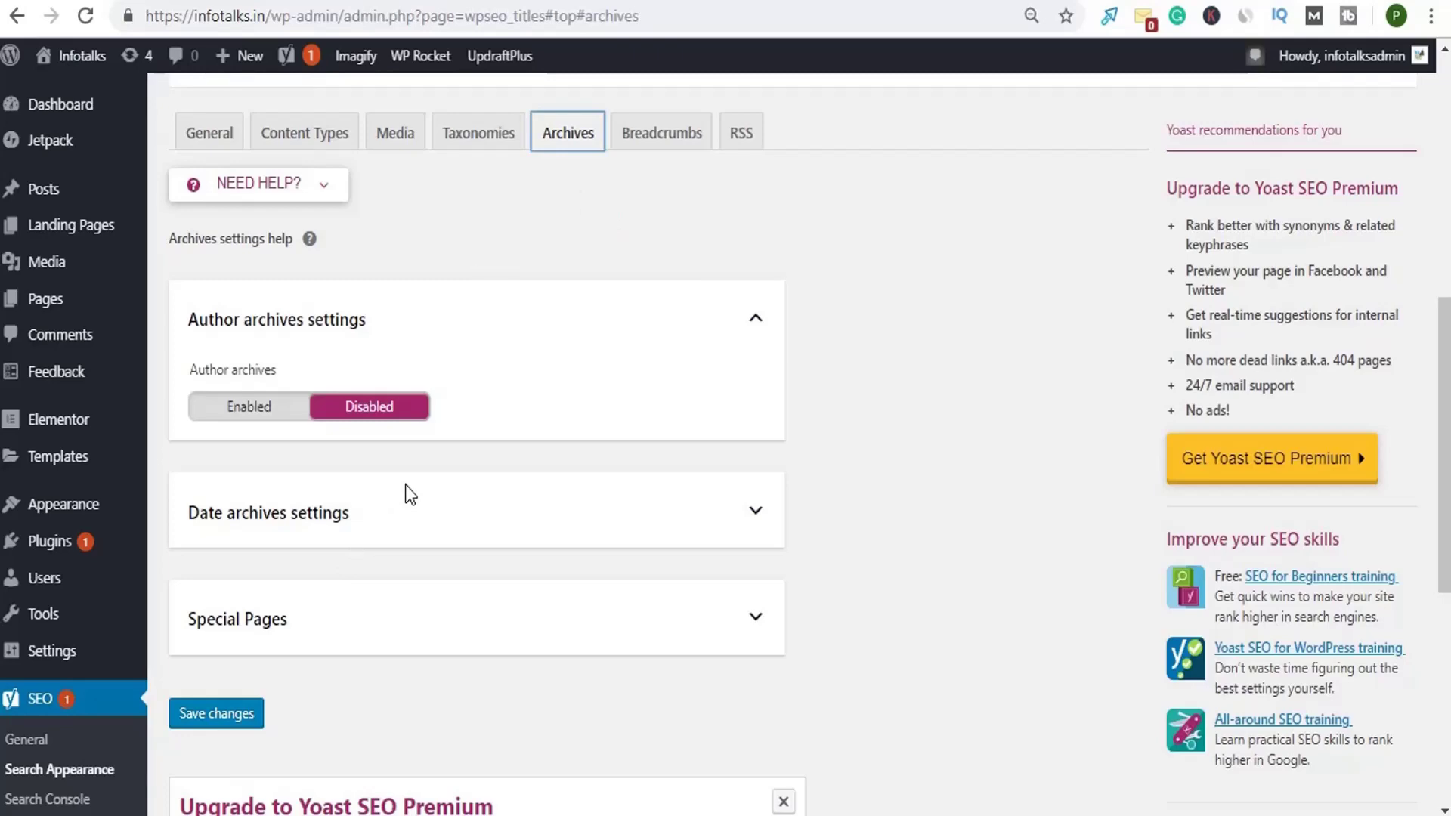
click(325, 631)
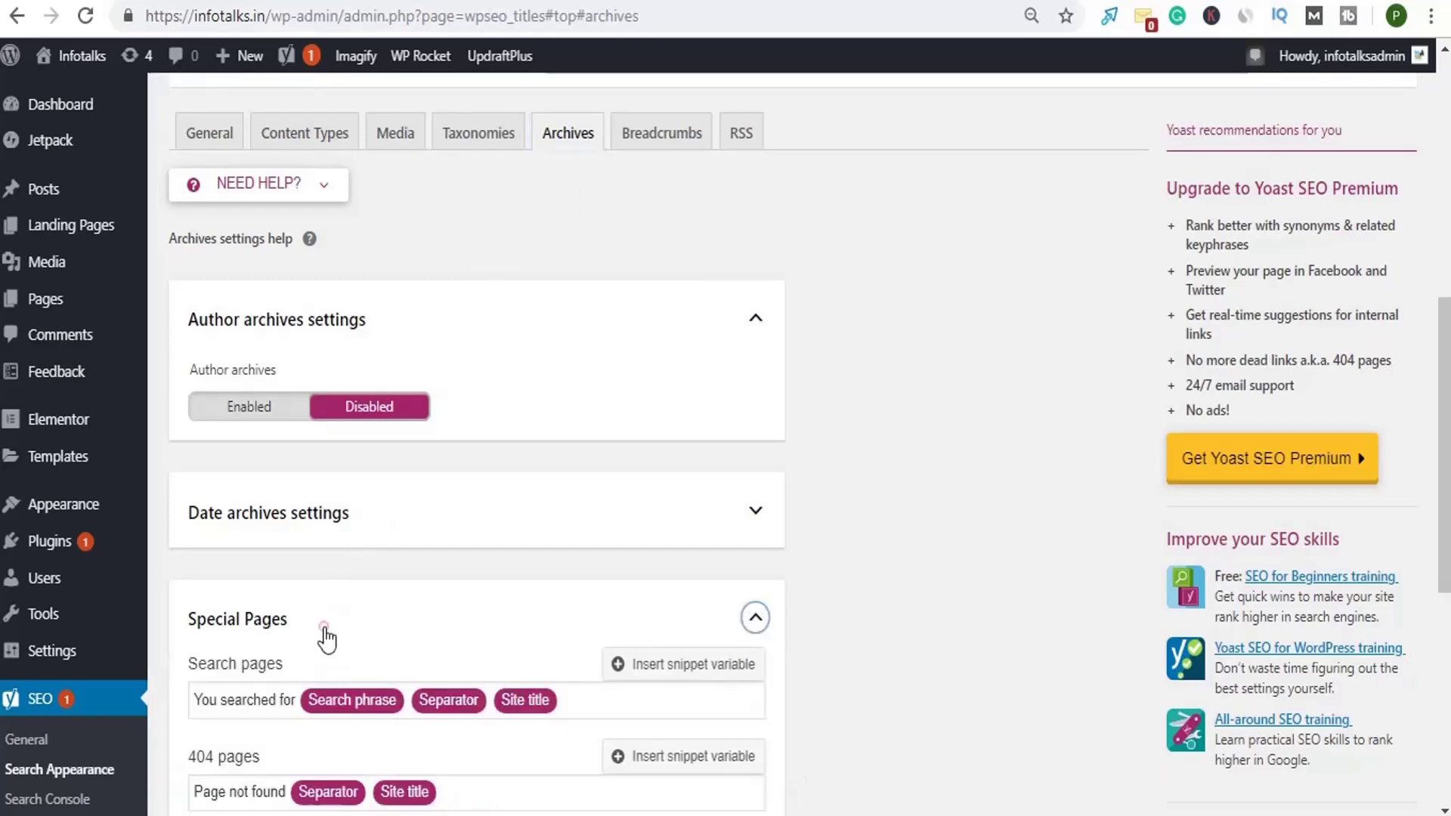
scroll(402, 561, down, 2)
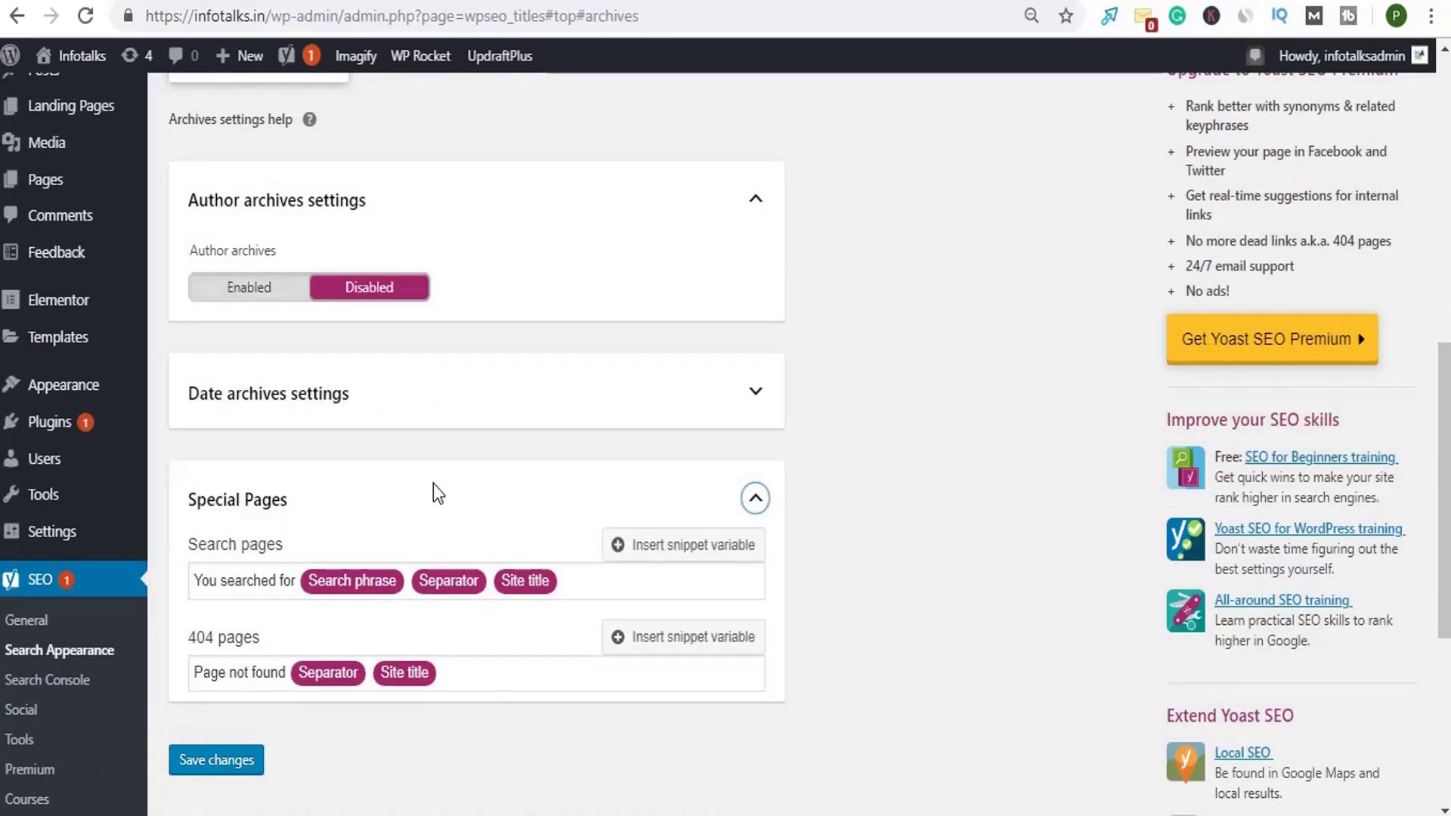
scroll(433, 484, up, 5)
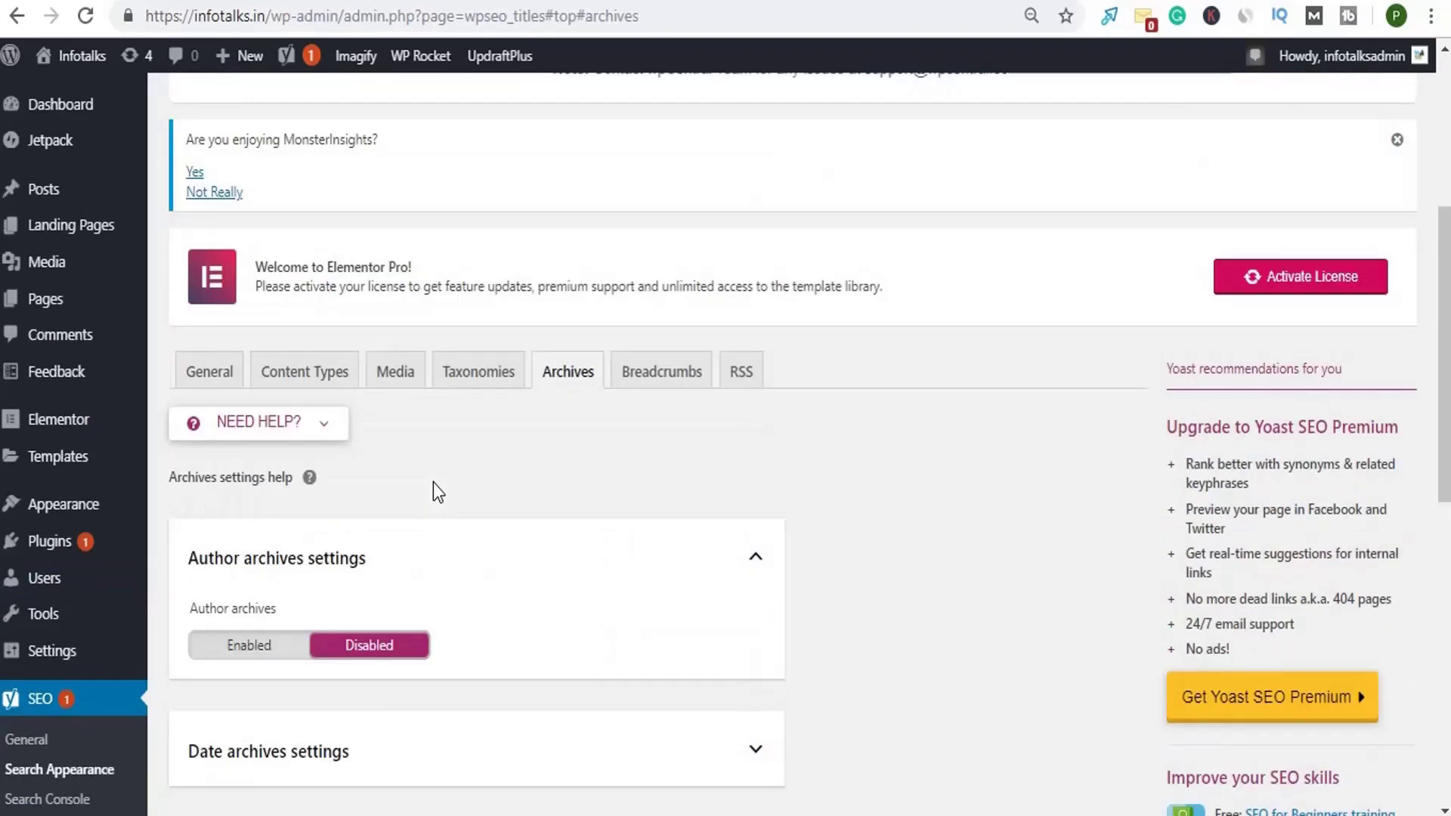
- Show the Breadcrumbs search appearance settings and review the RSS feed settings with their available variables
click(700, 388)
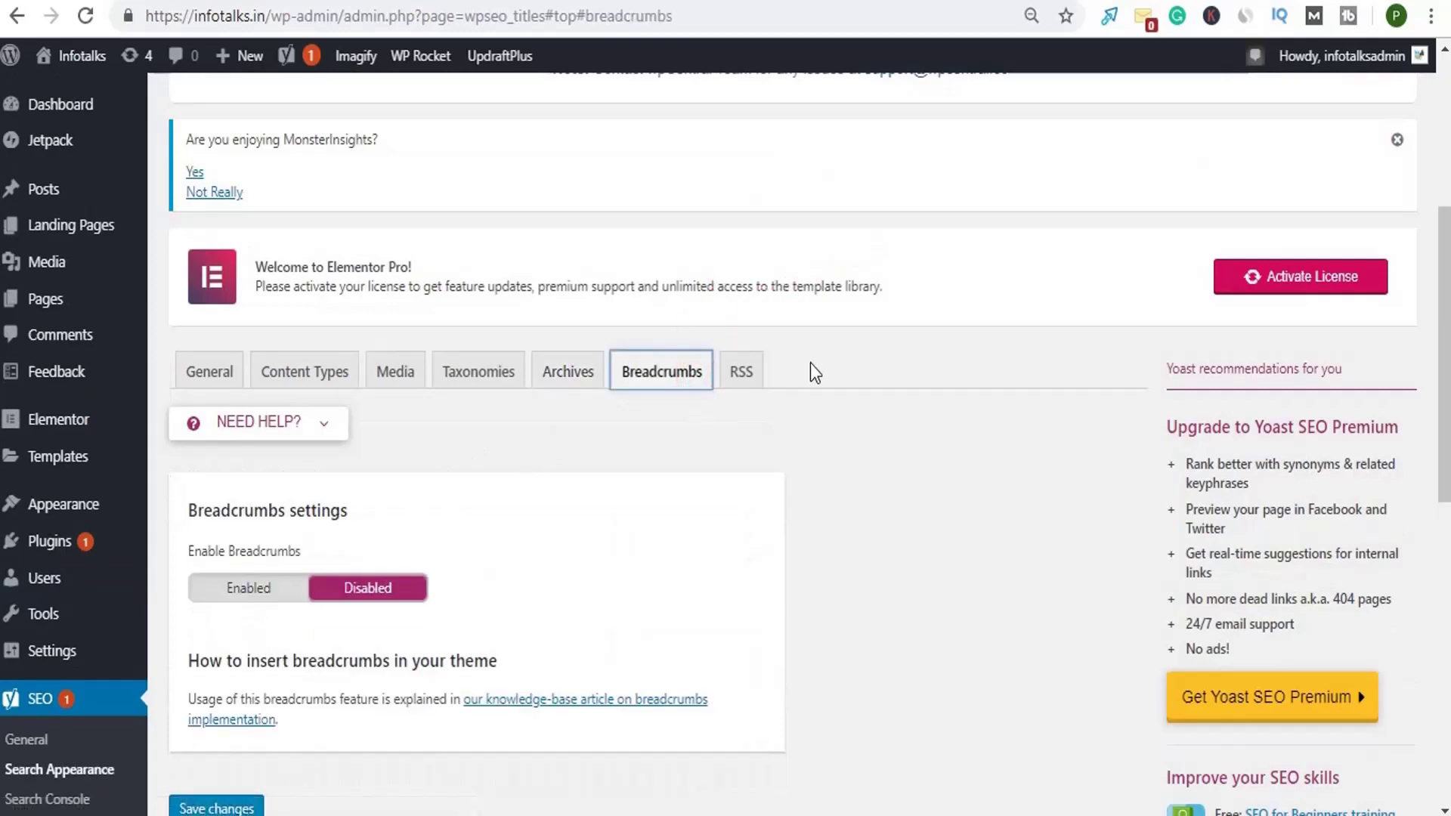
click(741, 371)
scroll(577, 448, down, 3)
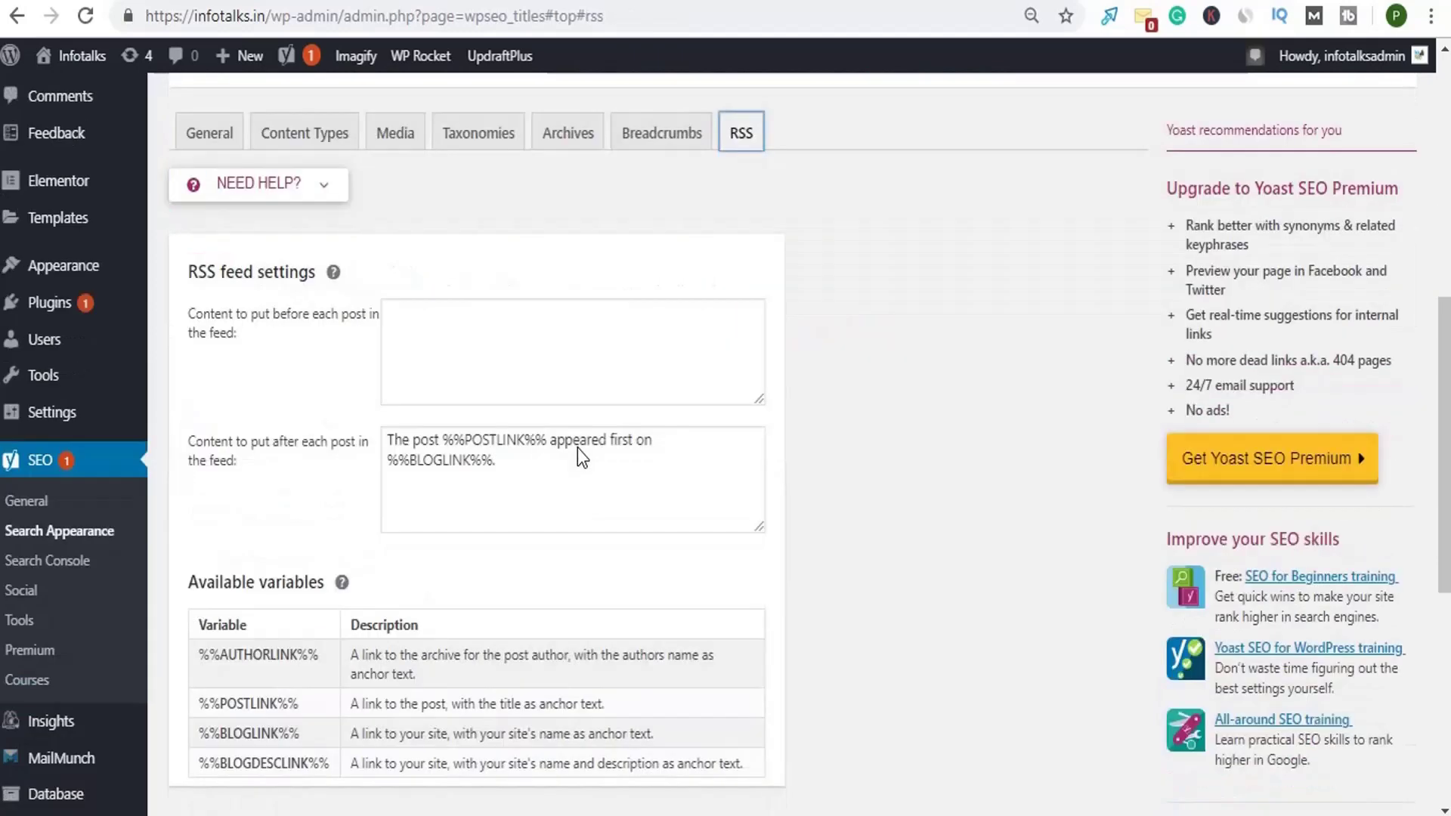
scroll(578, 447, down, 5)
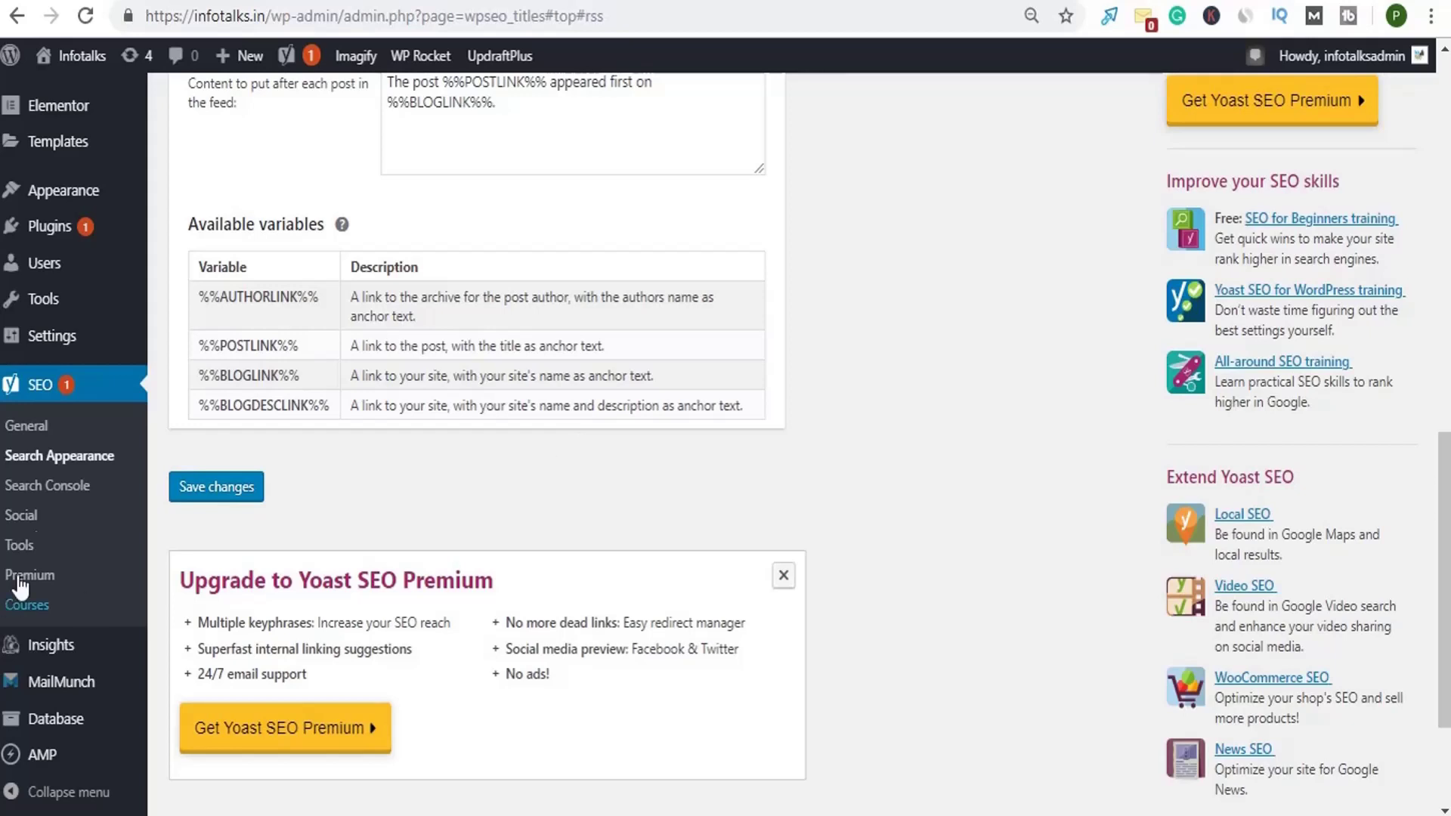
- Open Yoast SEO's Search Console page and show its Settings with the current profile and Google reauthentication option
click(70, 490)
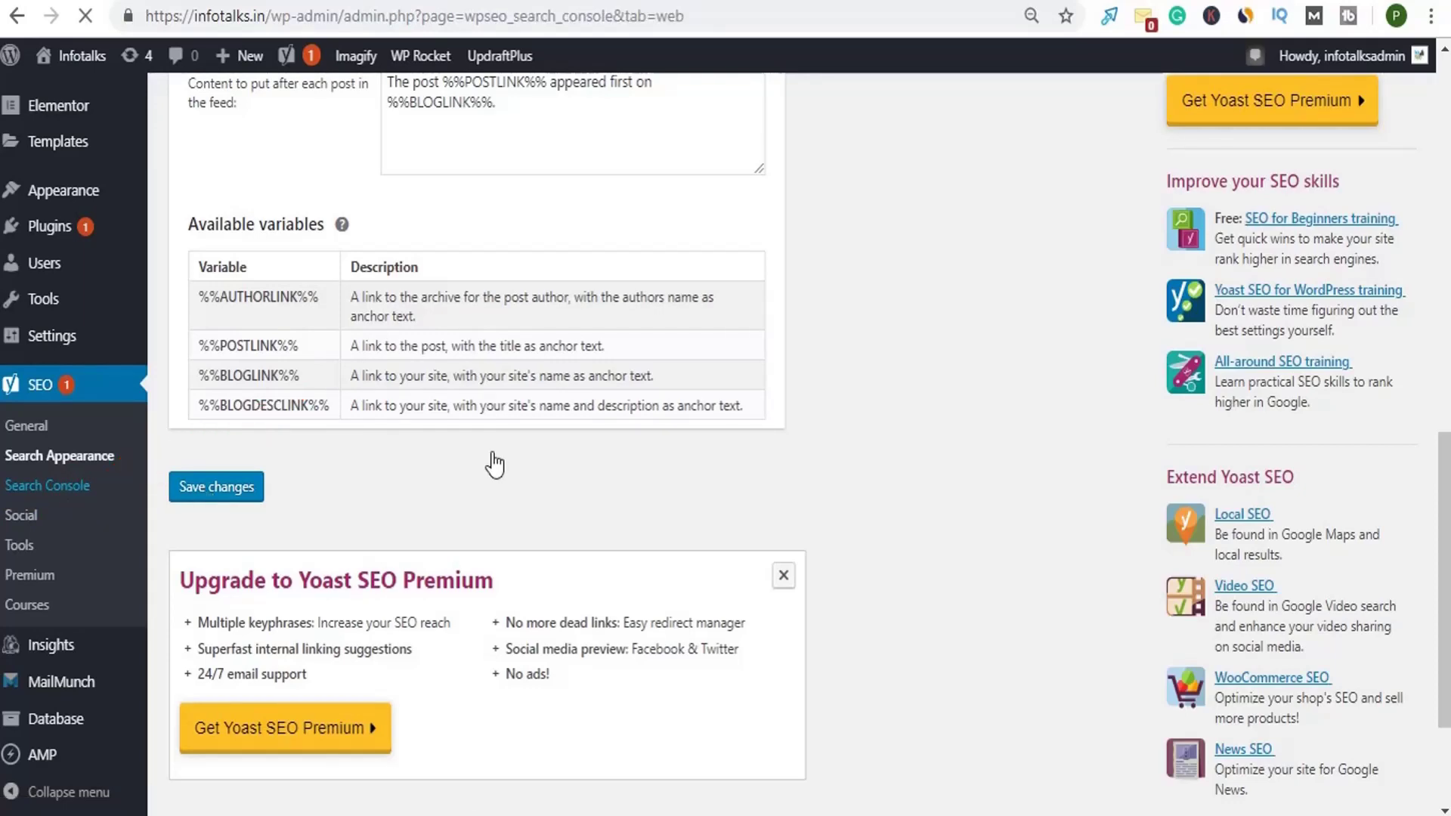
scroll(446, 509, down, 6)
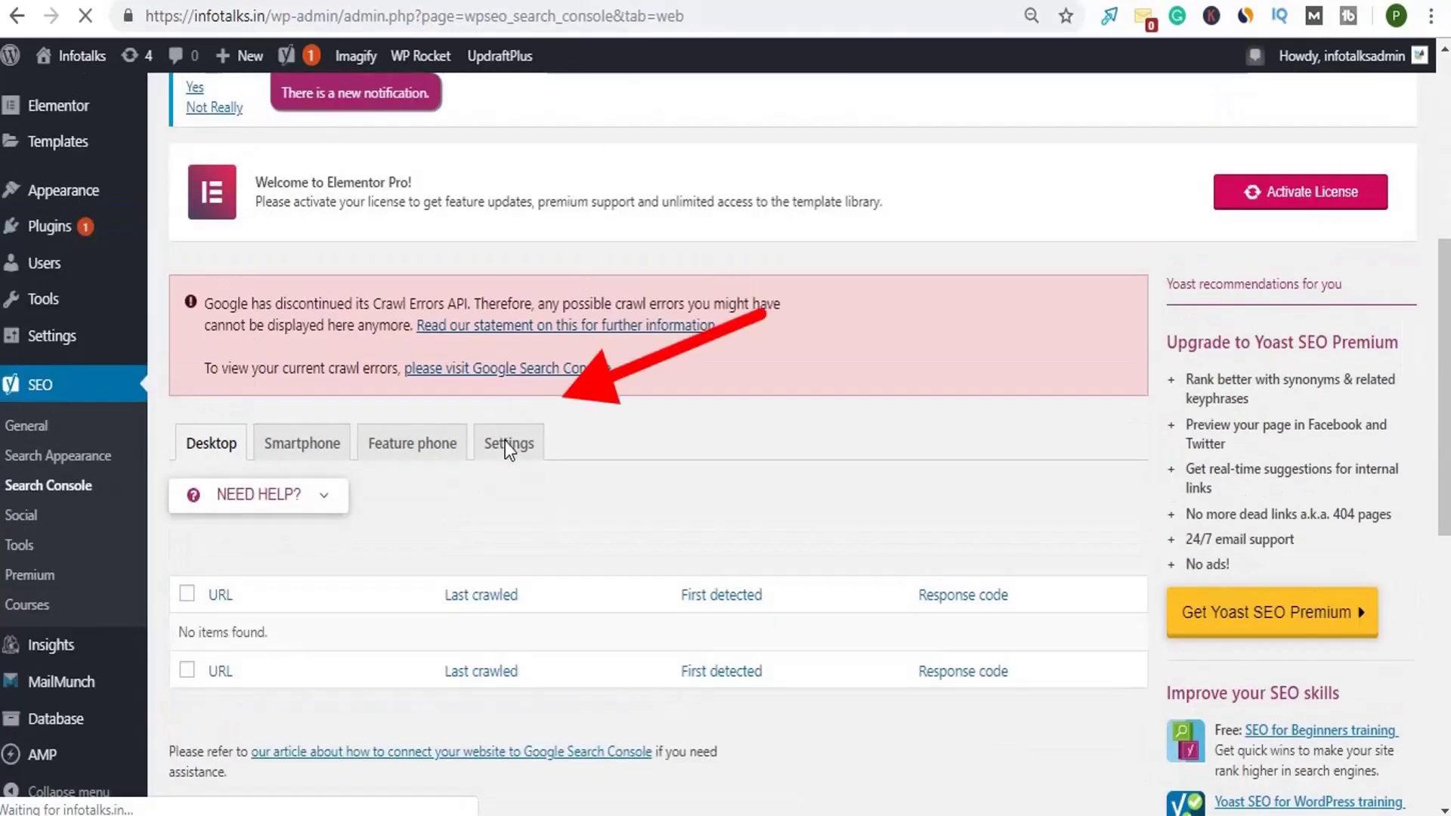
click(506, 446)
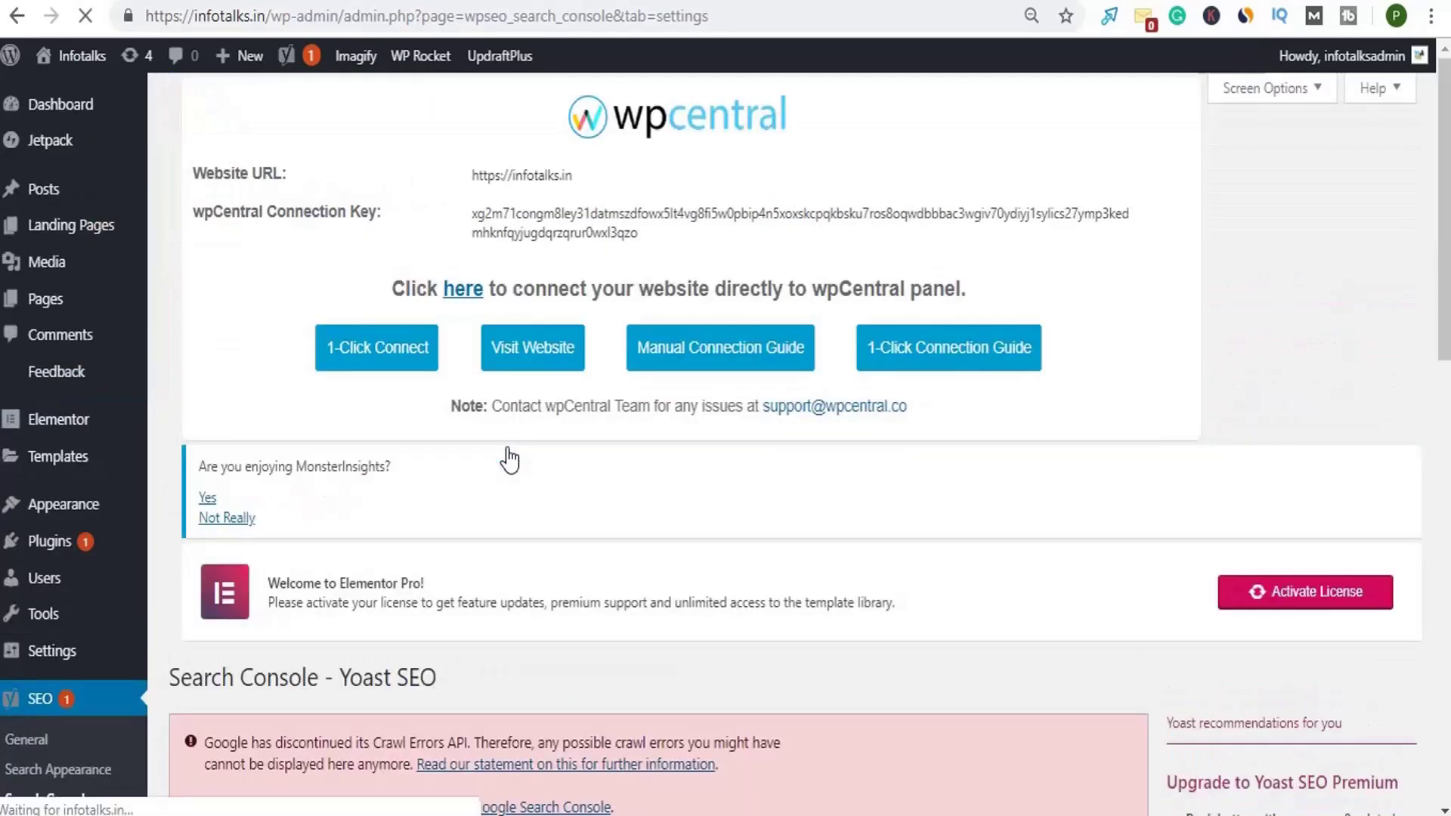
scroll(505, 424, down, 3)
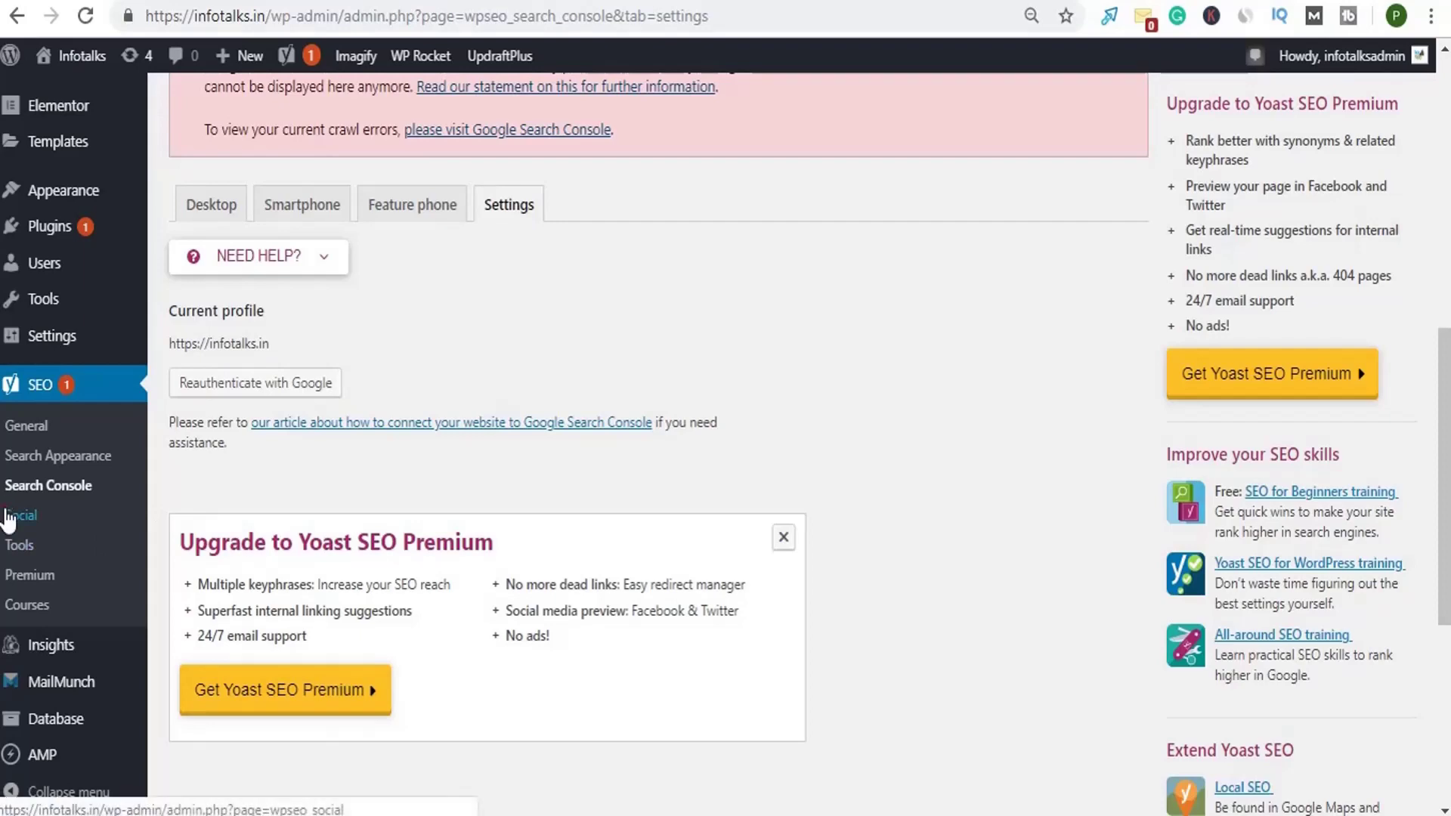
- Open Yoast SEO's Social page and show the Facebook Page URL among the organization's social profile accounts
click(45, 520)
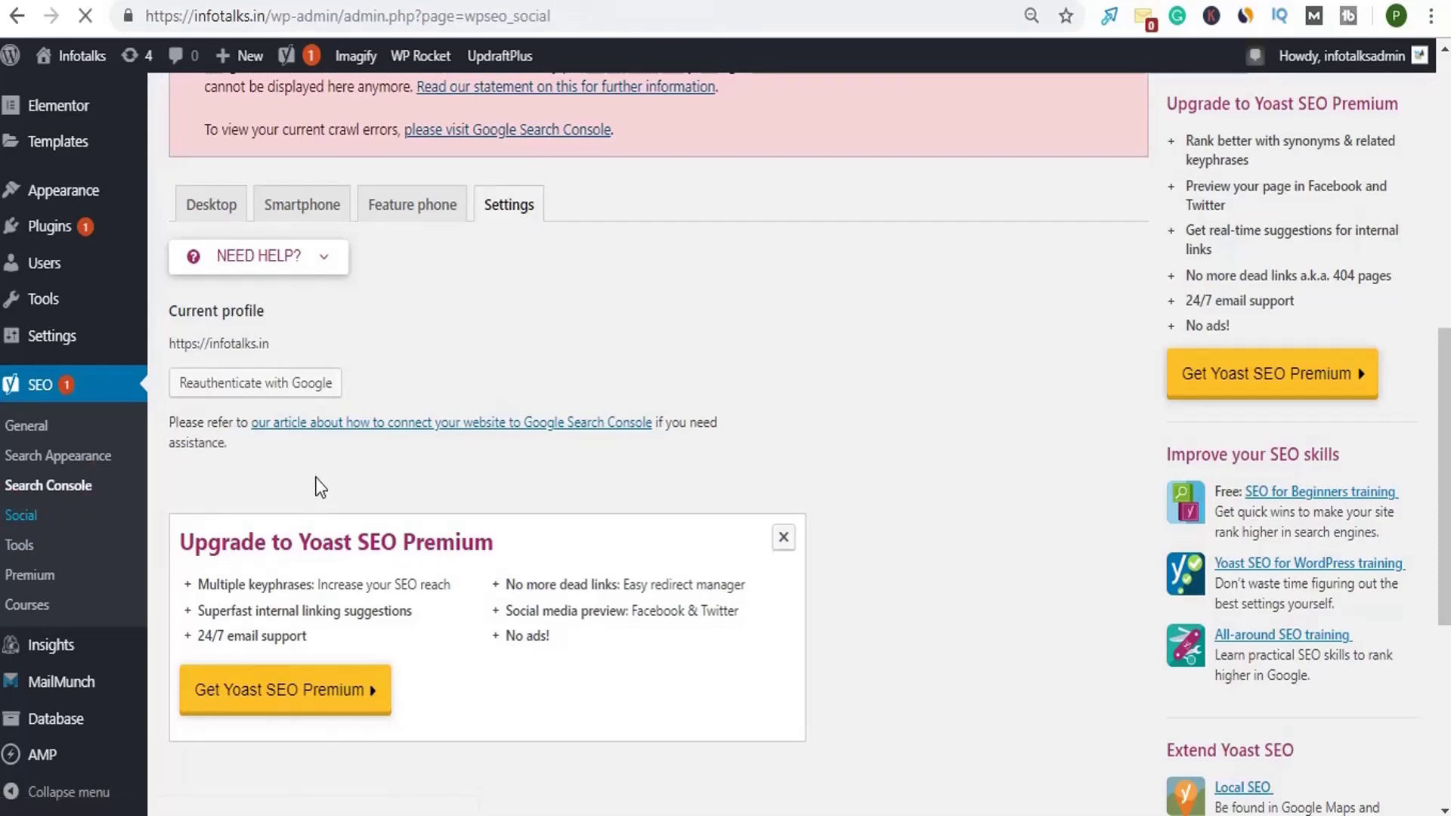
scroll(321, 487, down, 5)
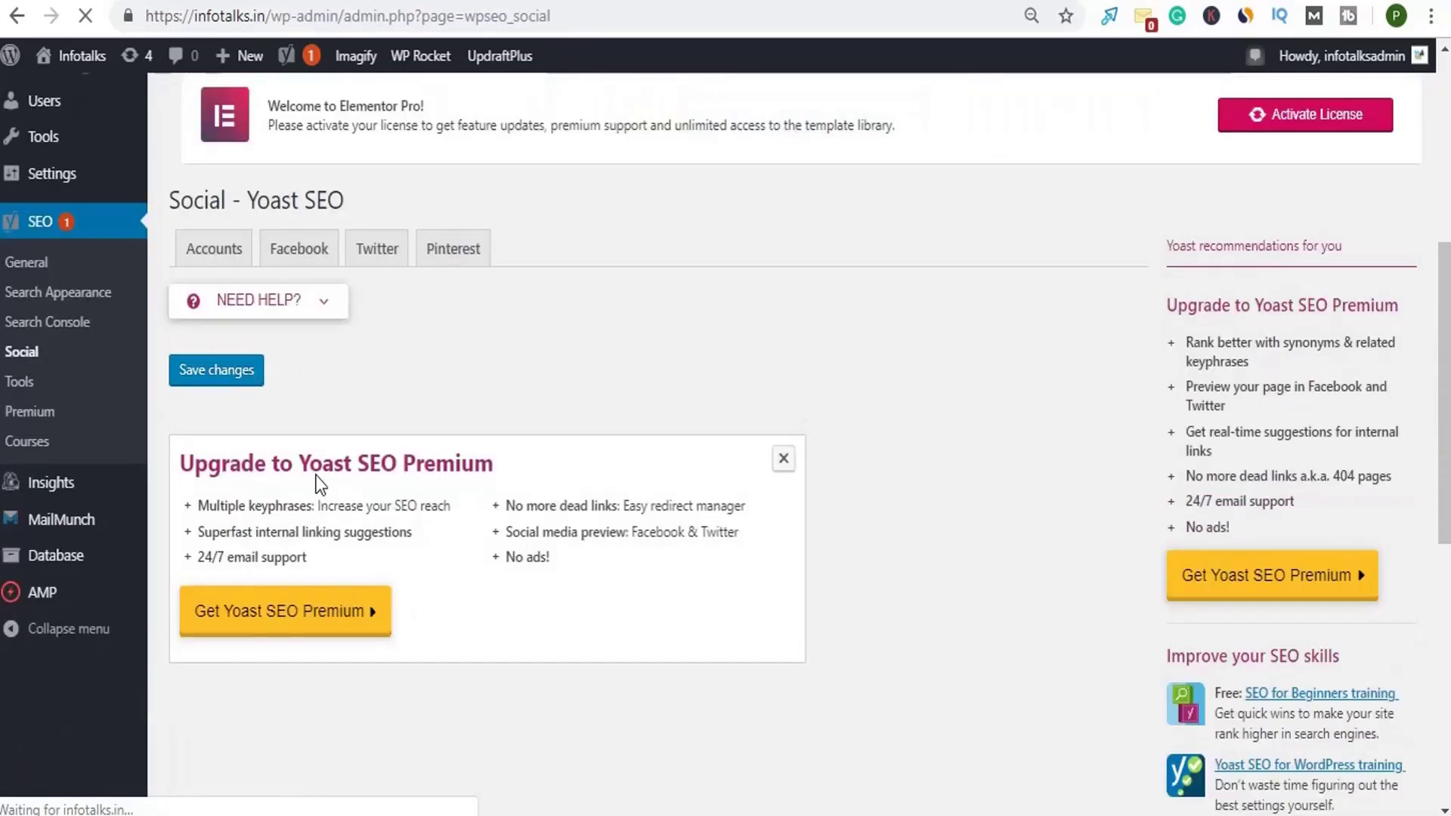
click(229, 251)
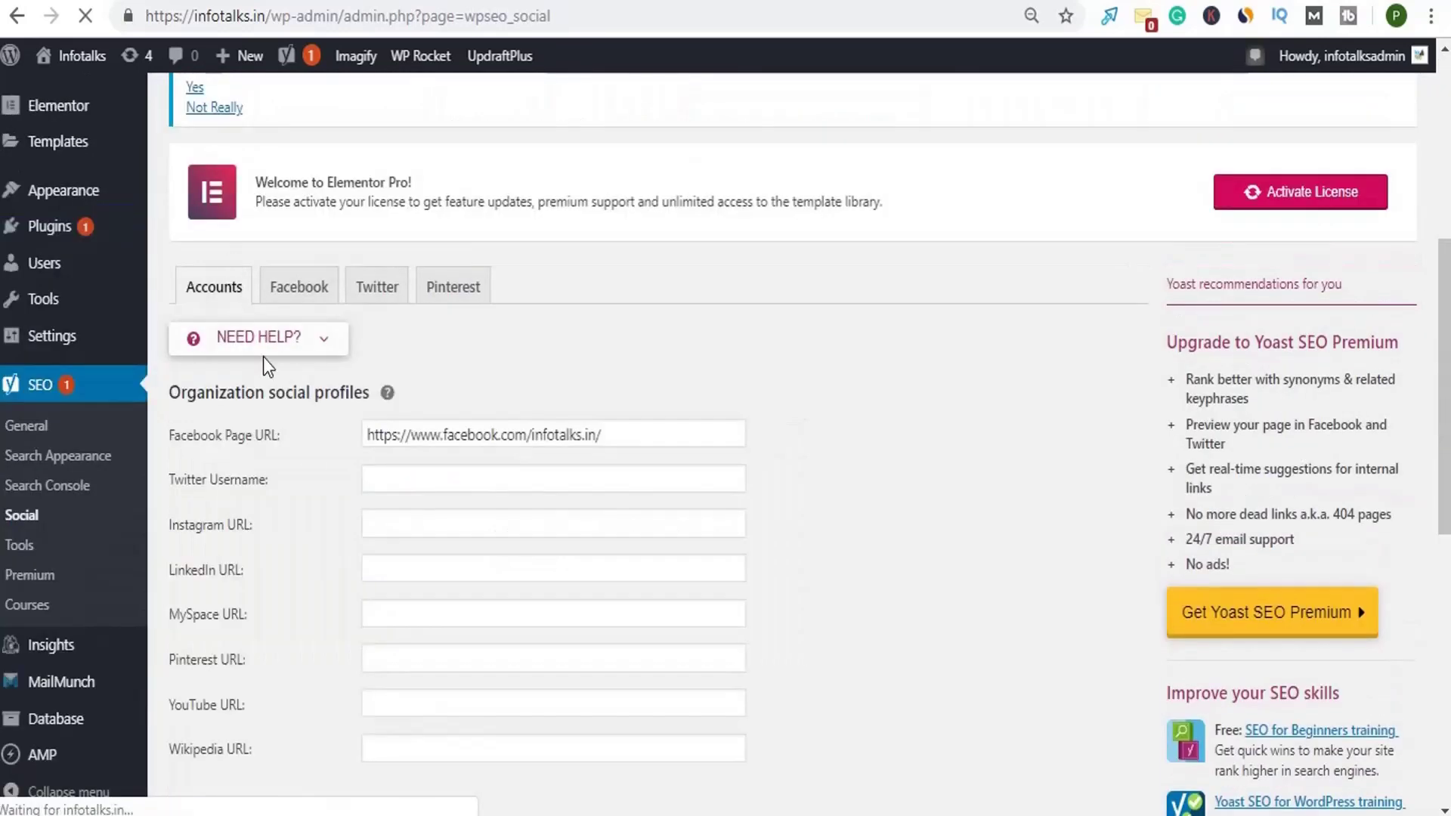
click(391, 436)
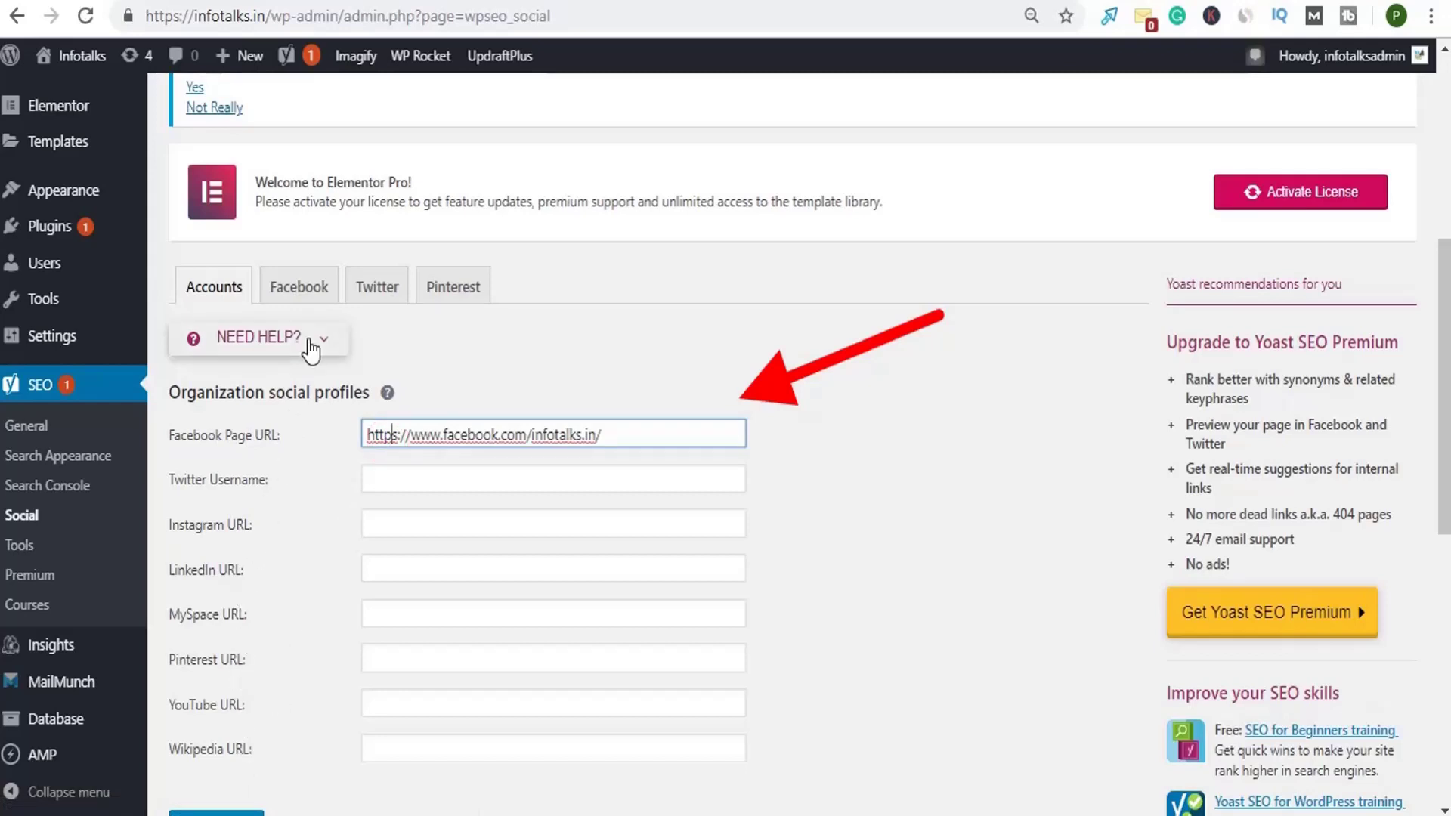
- Review the Facebook social settings, covering Open Graph meta data, frontpage settings and the default image
click(314, 295)
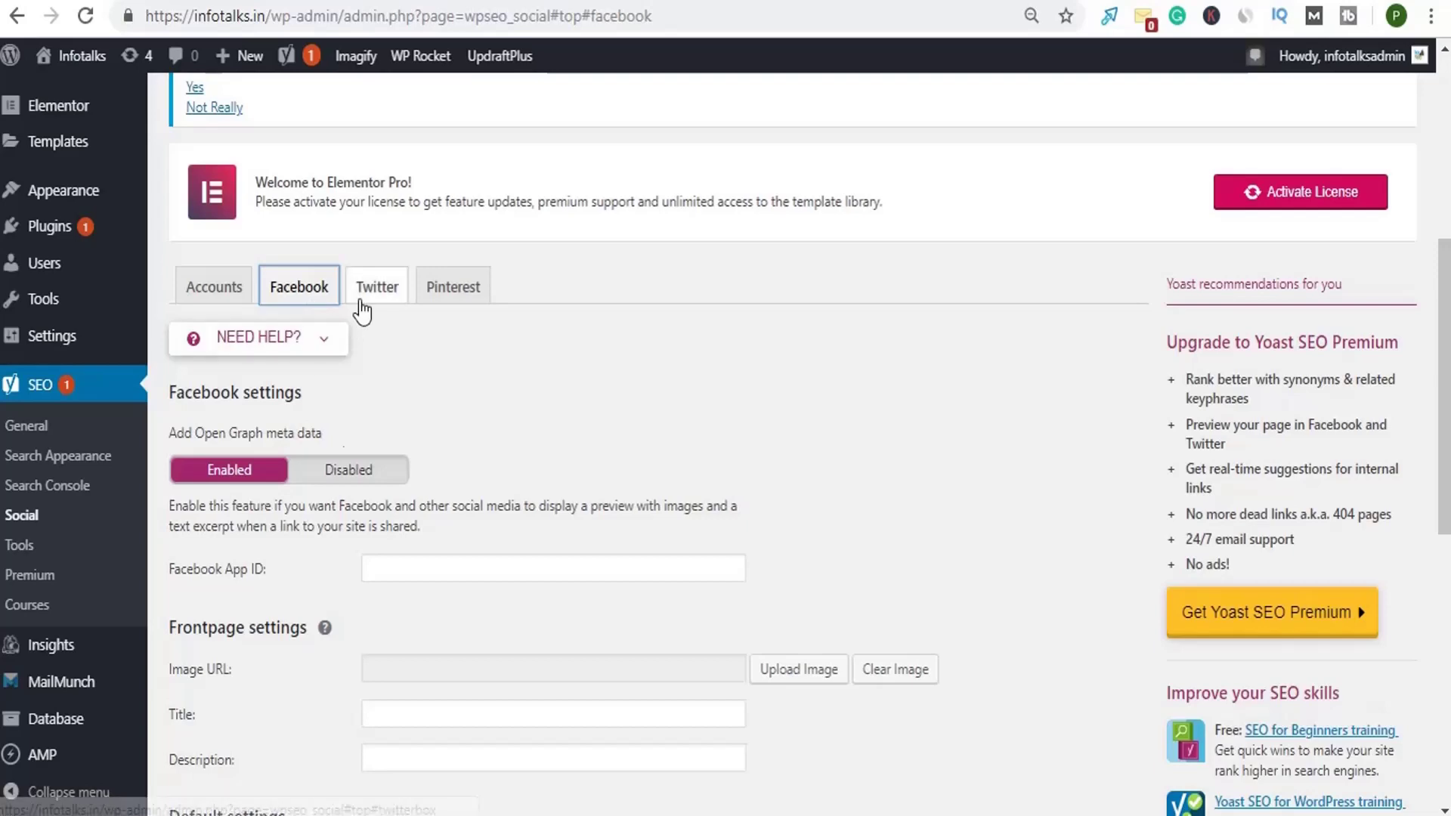
scroll(353, 573, down, 3)
scroll(351, 569, down, 3)
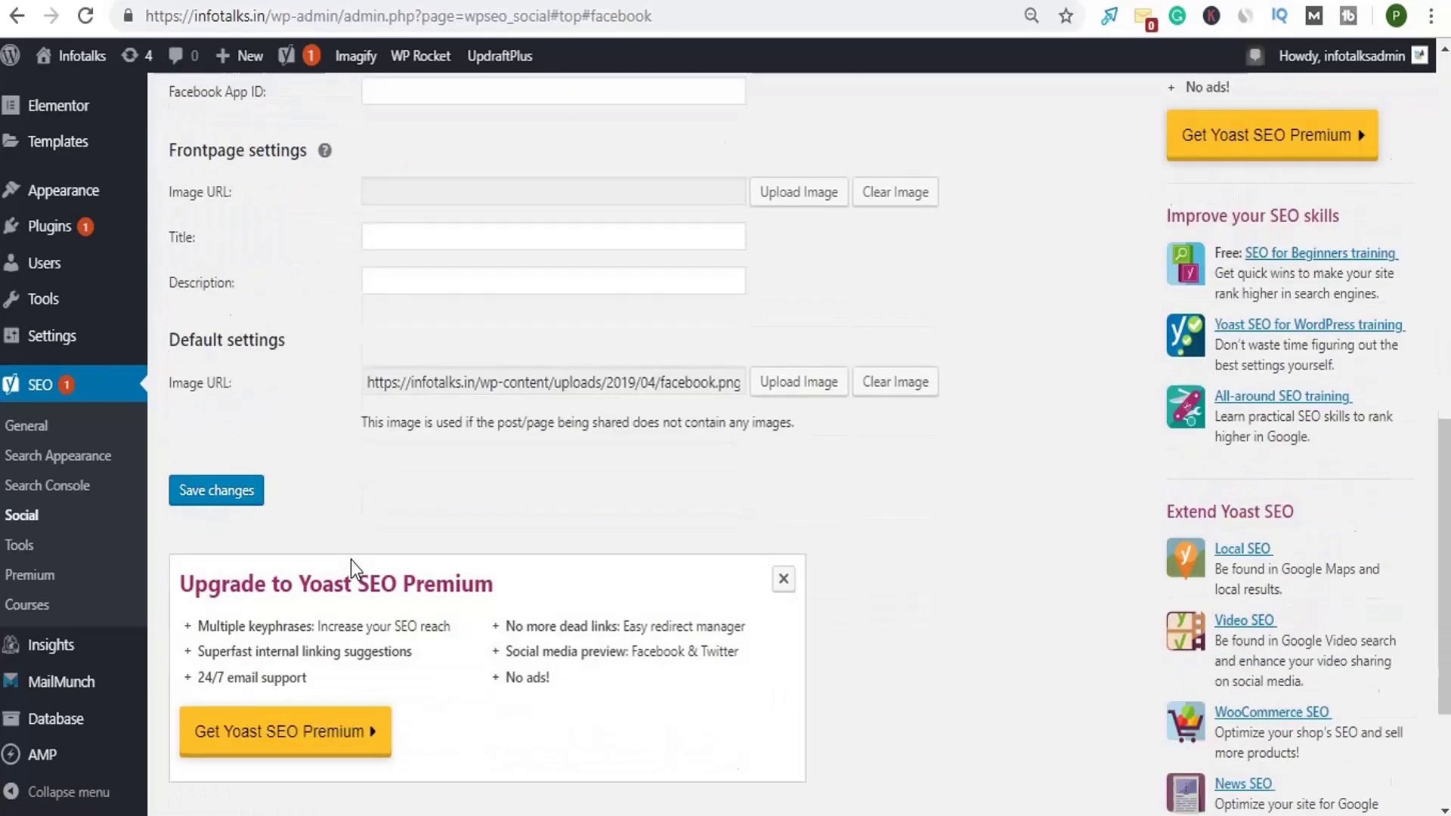
scroll(350, 568, up, 3)
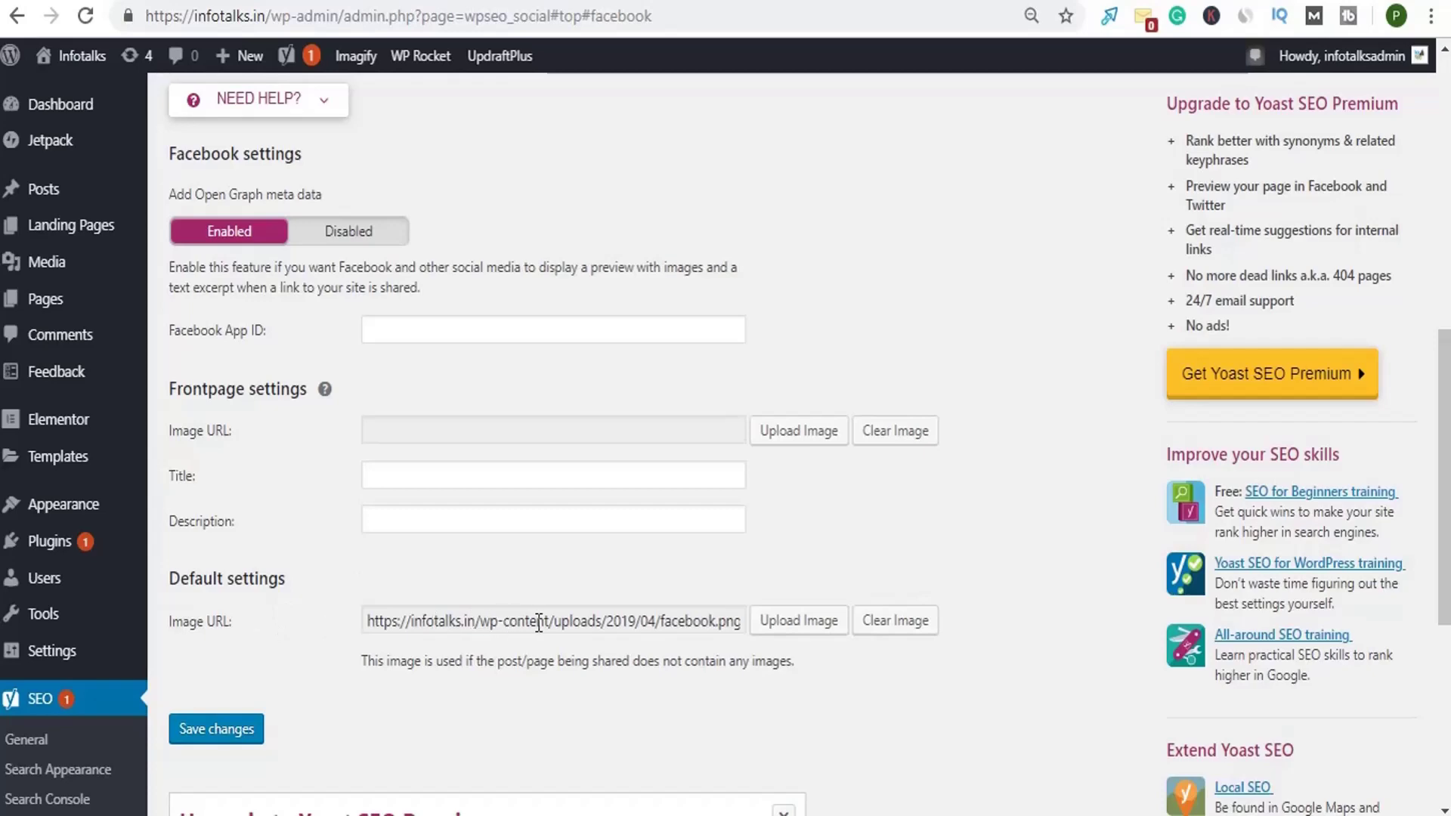
scroll(448, 298, up, 5)
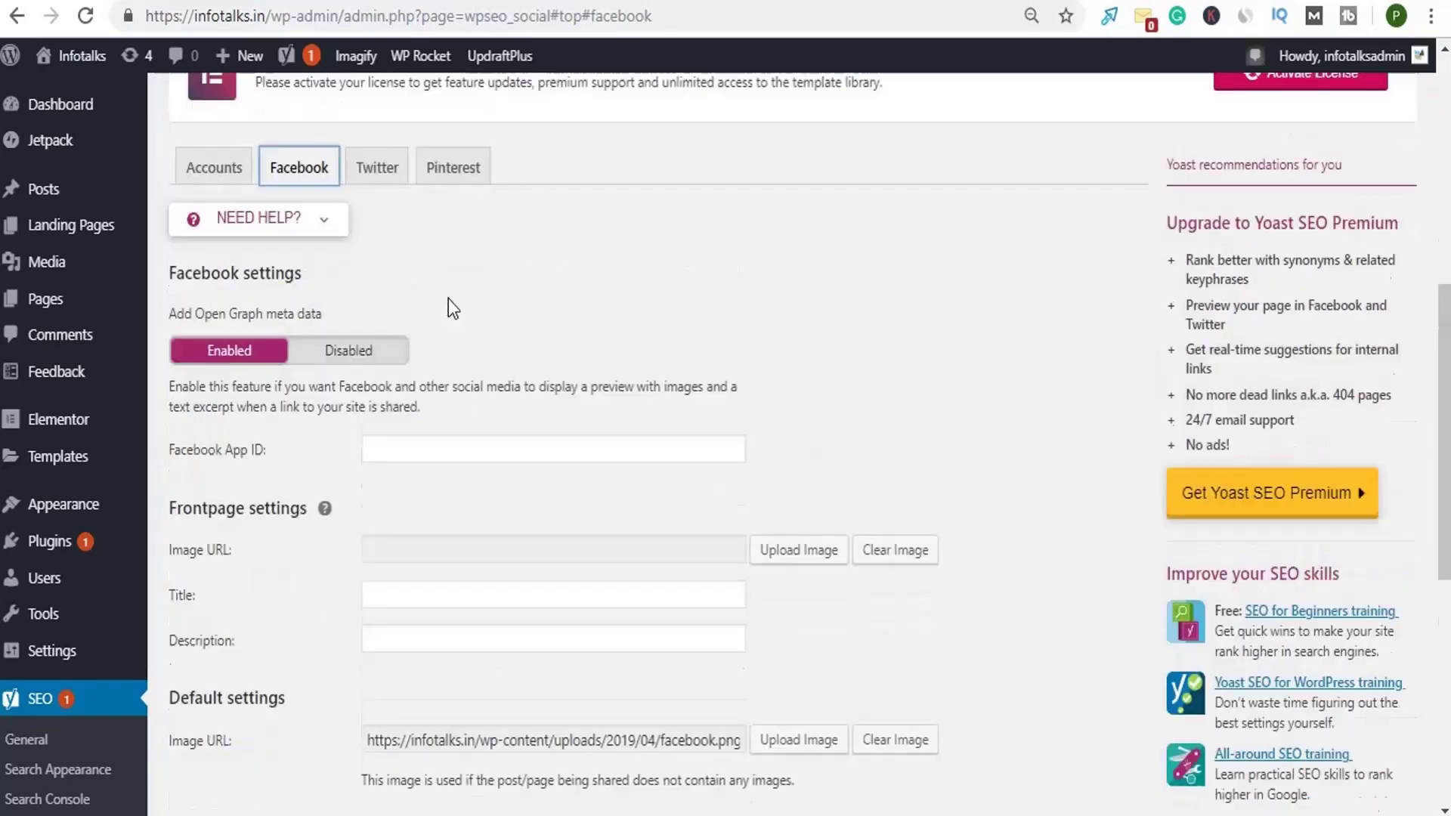
- Show the Twitter card settings and the Pinterest confirmation settings on Yoast SEO's Social page
click(377, 408)
scroll(380, 411, down, 5)
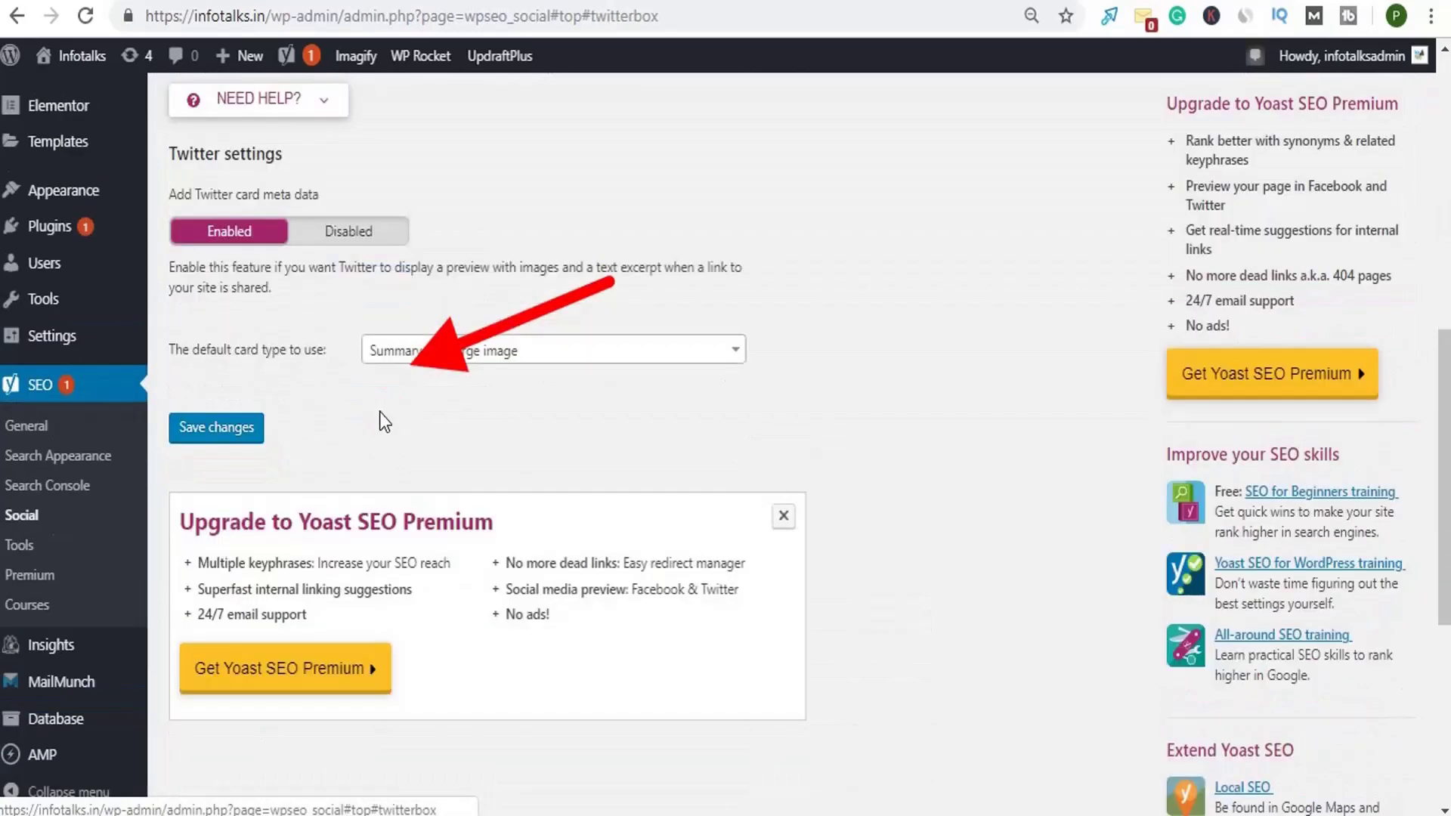
scroll(379, 411, up, 5)
click(453, 409)
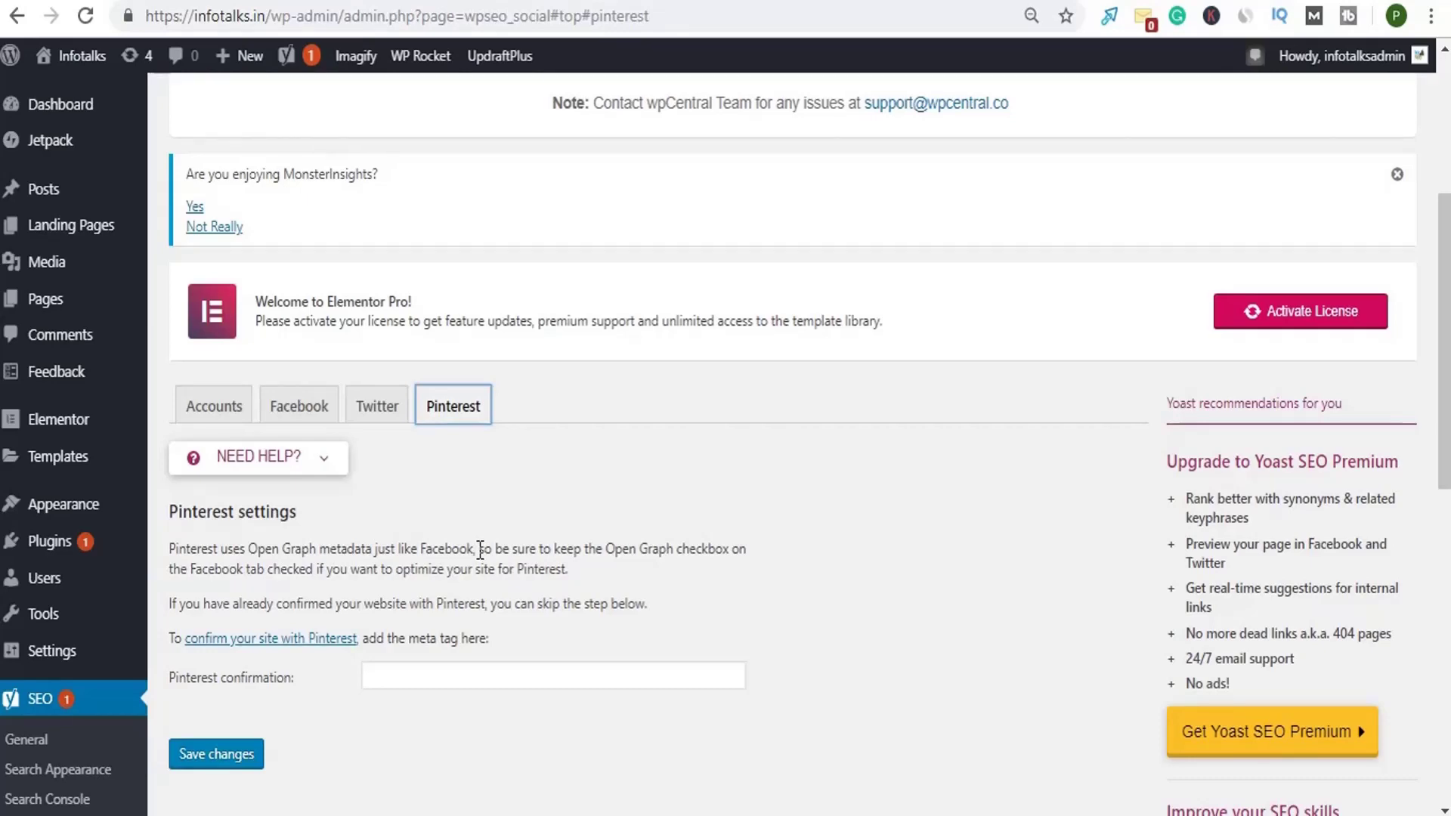
scroll(66, 539, down, 5)
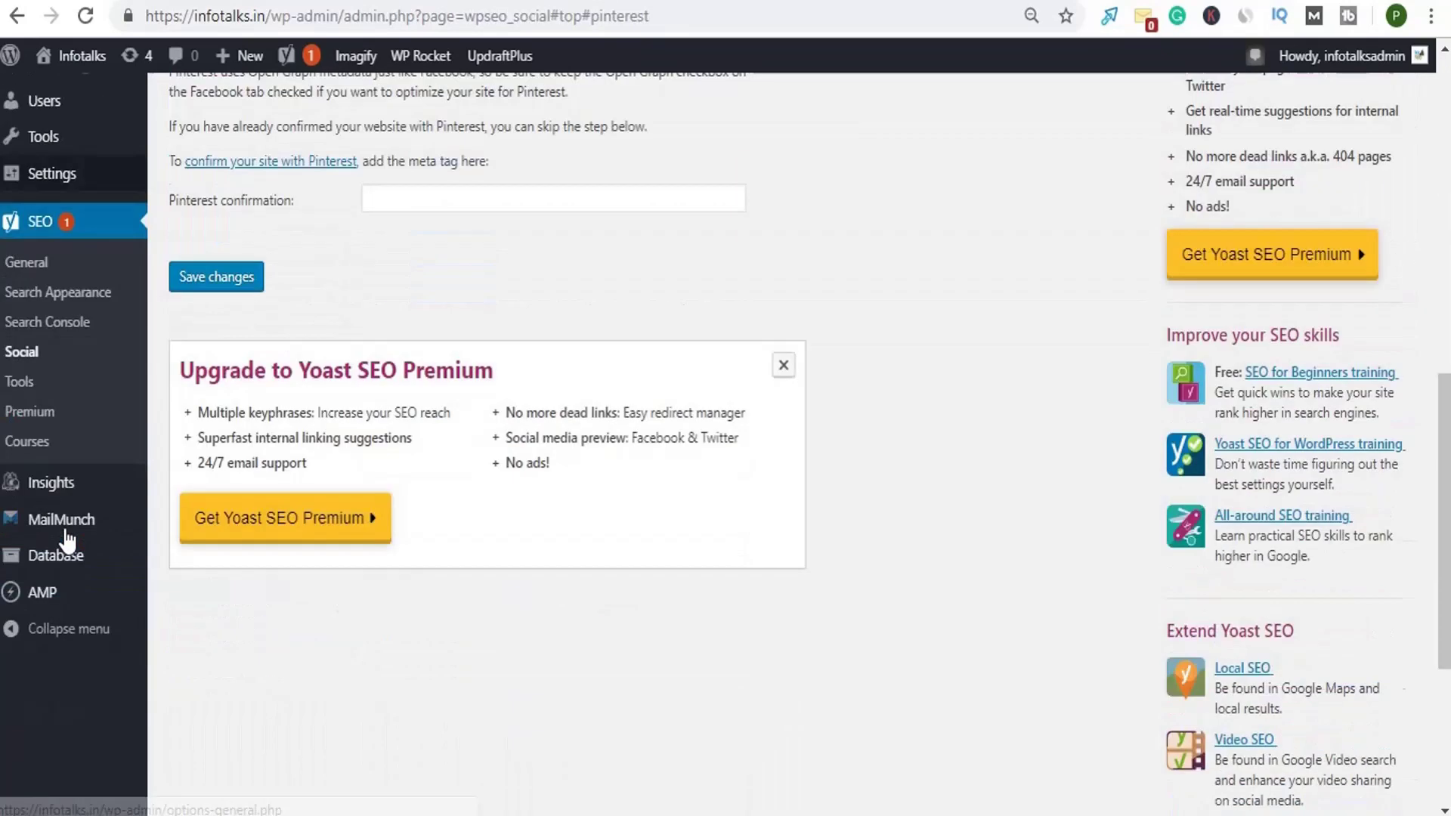
- Open Yoast SEO's Tools page and review the Import and Export, File editor, Bulk editor and Text link counter tools
click(28, 551)
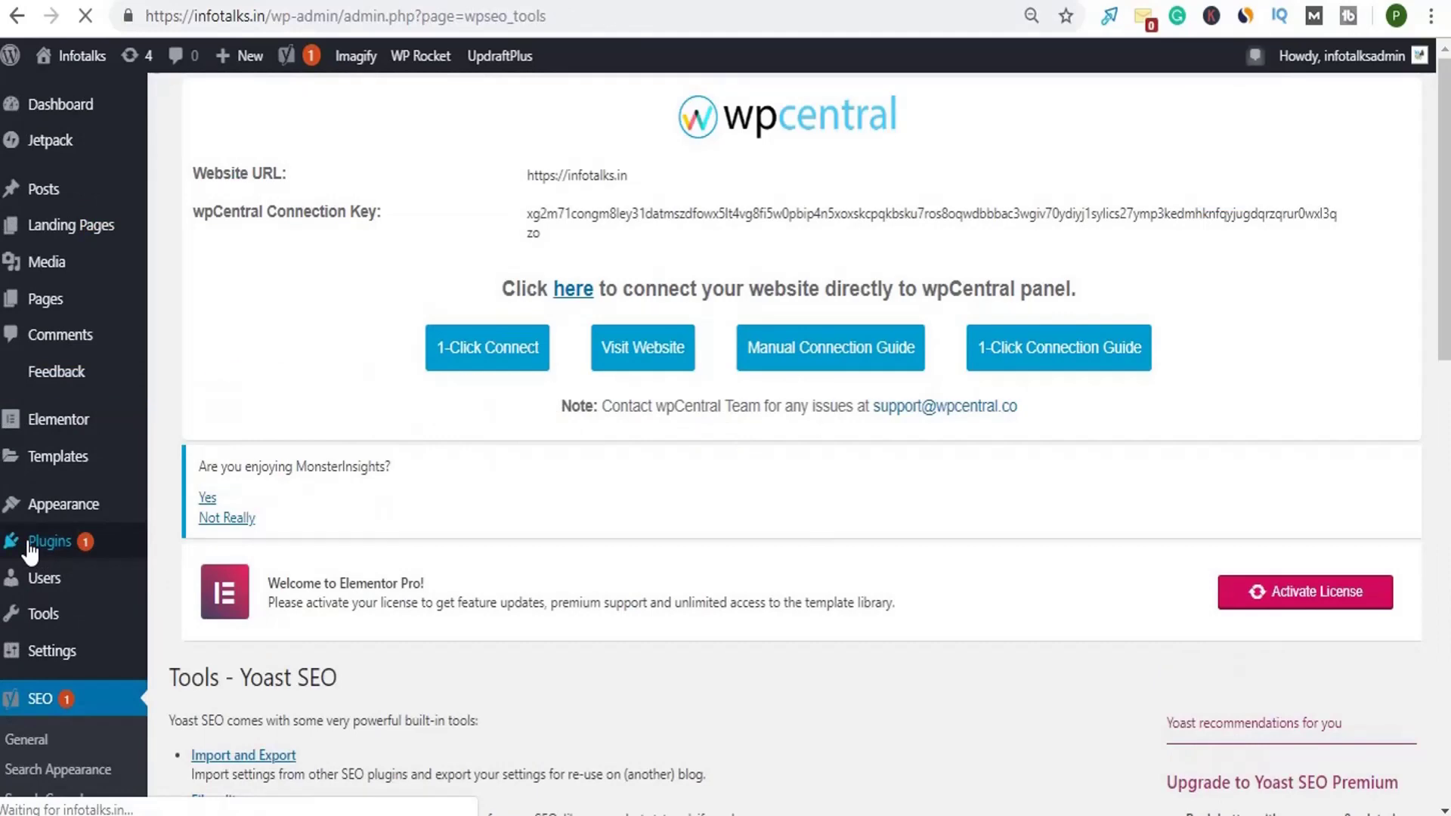
scroll(365, 469, down, 5)
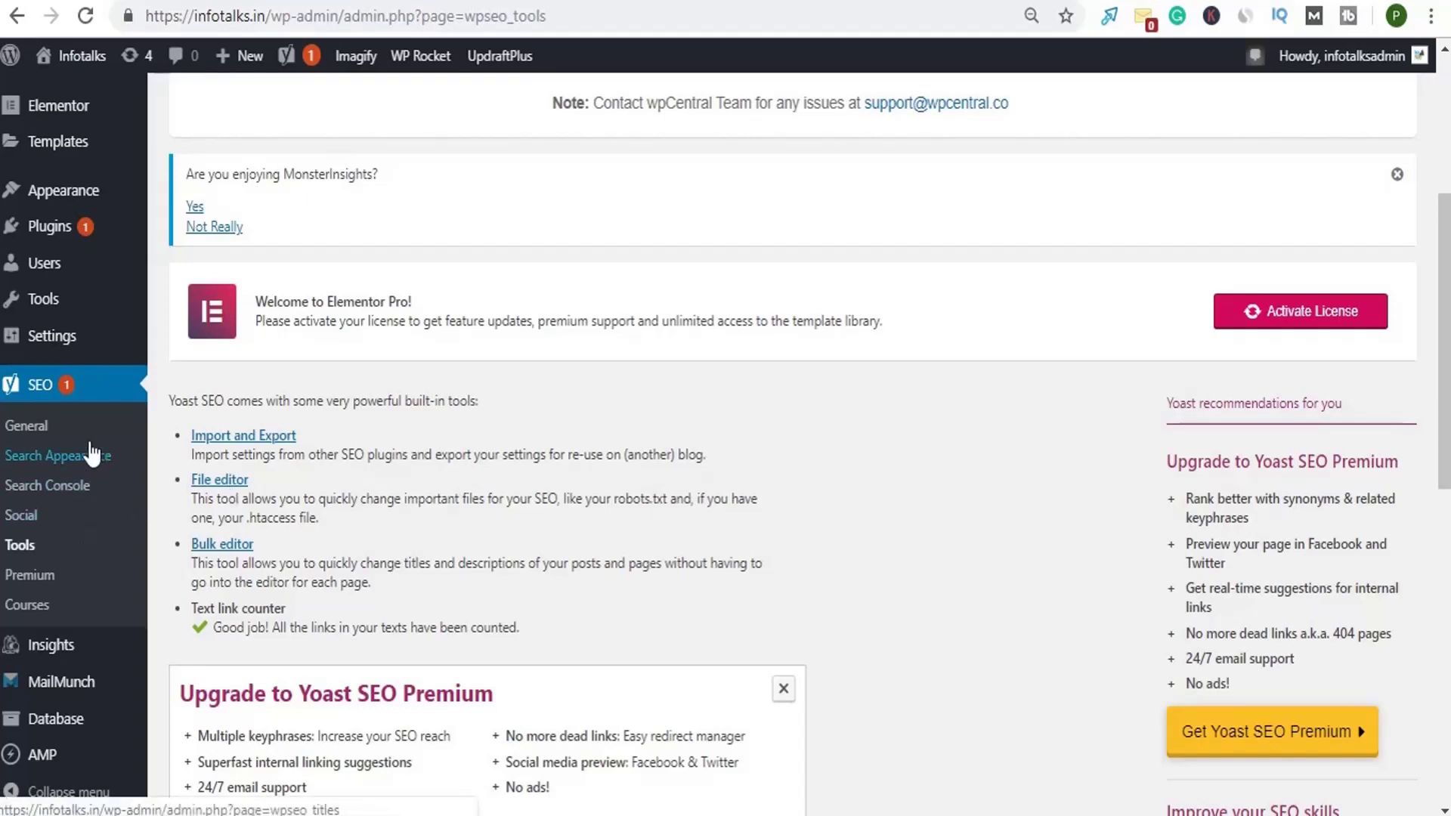
scroll(91, 454, up, 3)
scroll(91, 452, up, 2)
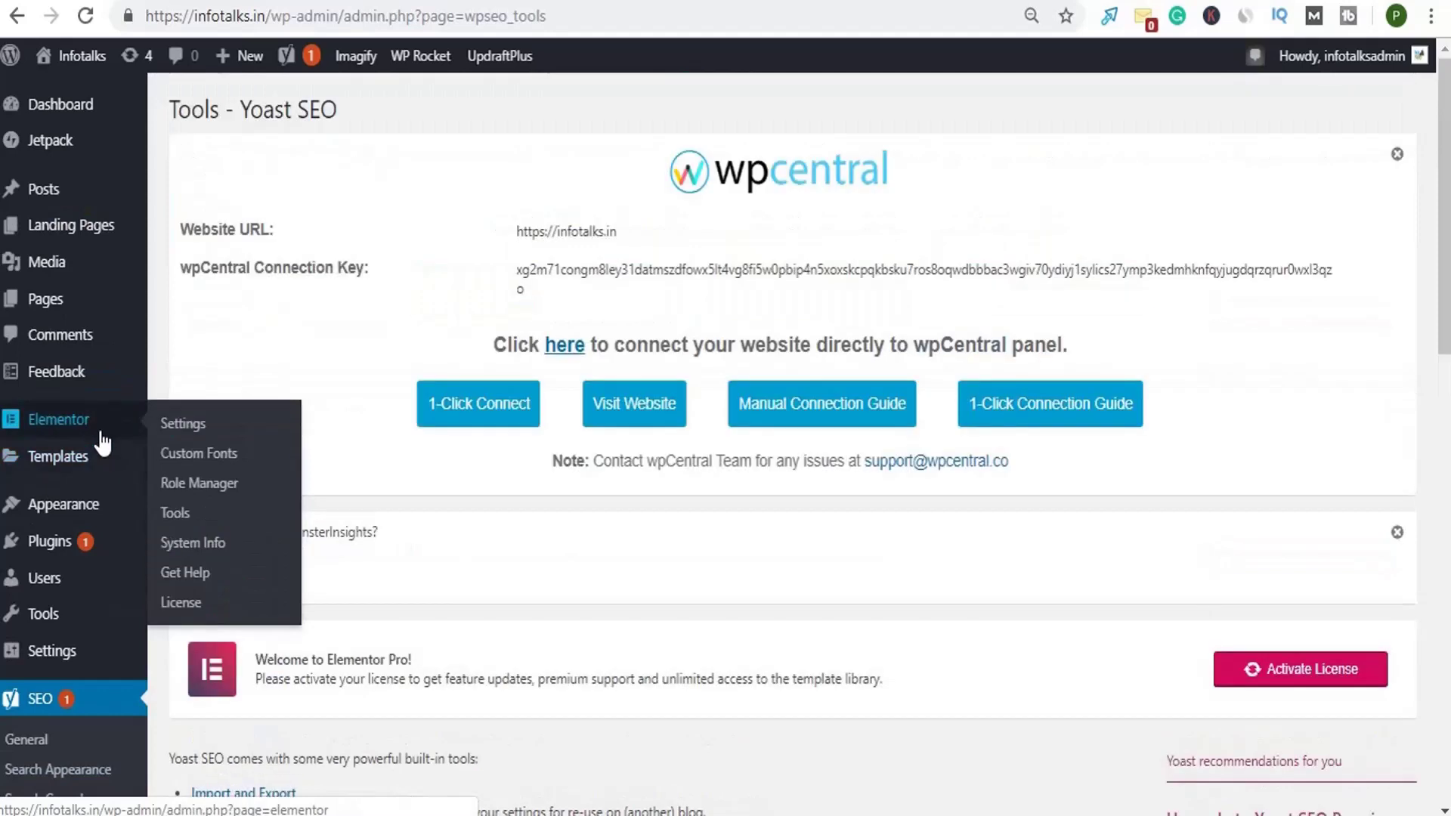
- Open the Jetpack plugin's settings and examine the downtime monitoring and spam filtering options under Security
mouse_move(73, 147)
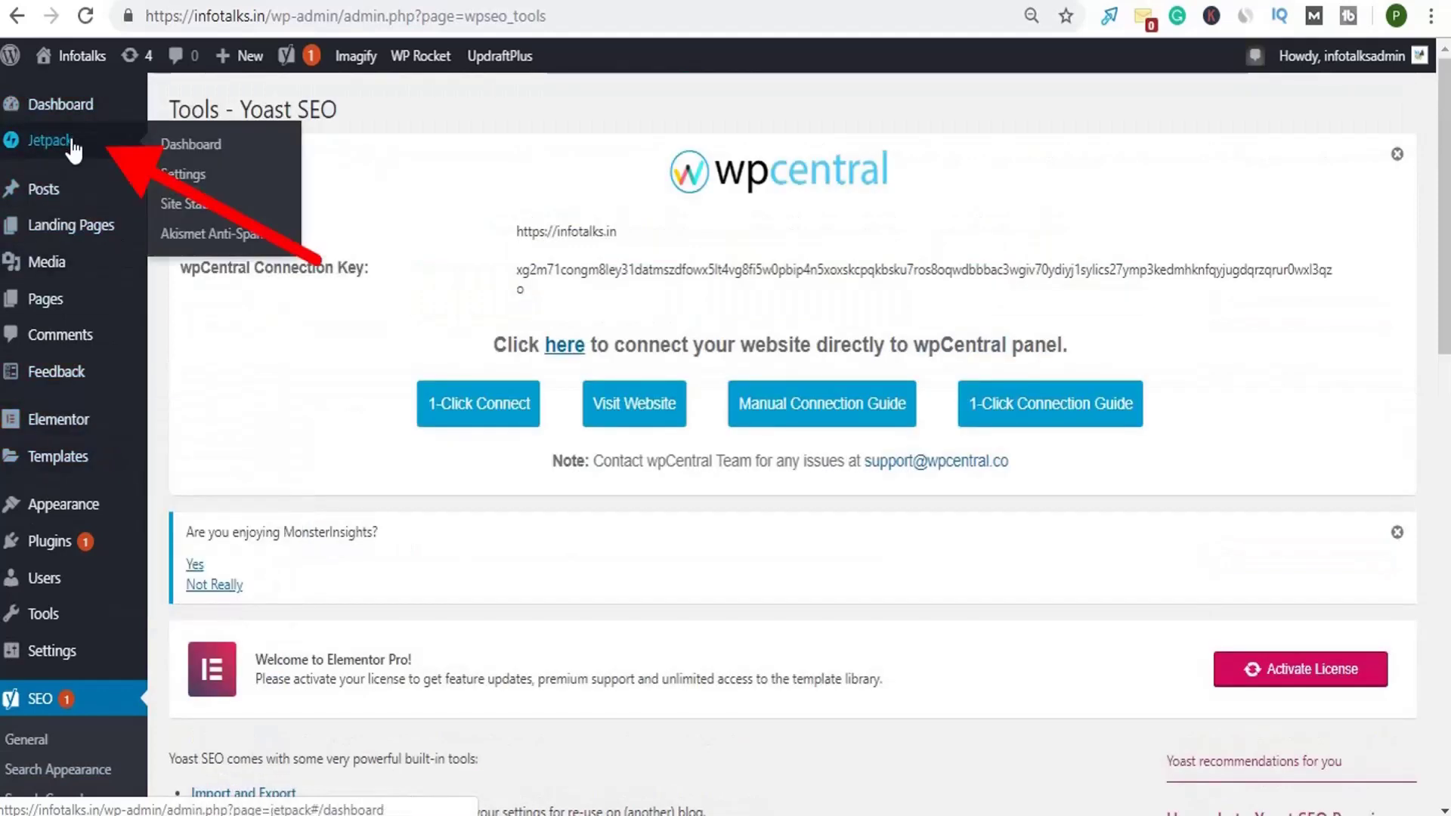
click(185, 176)
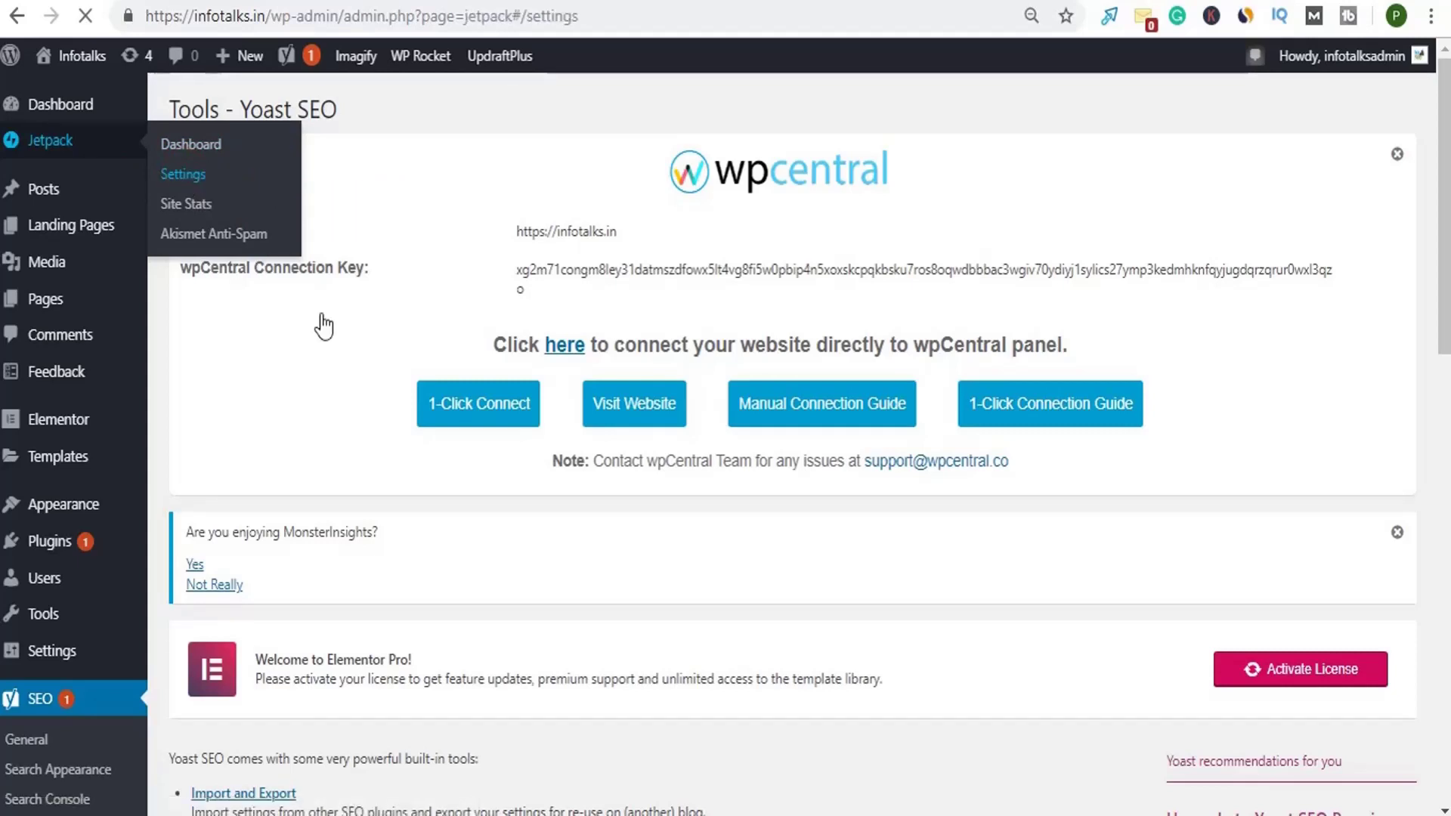
scroll(324, 323, down, 5)
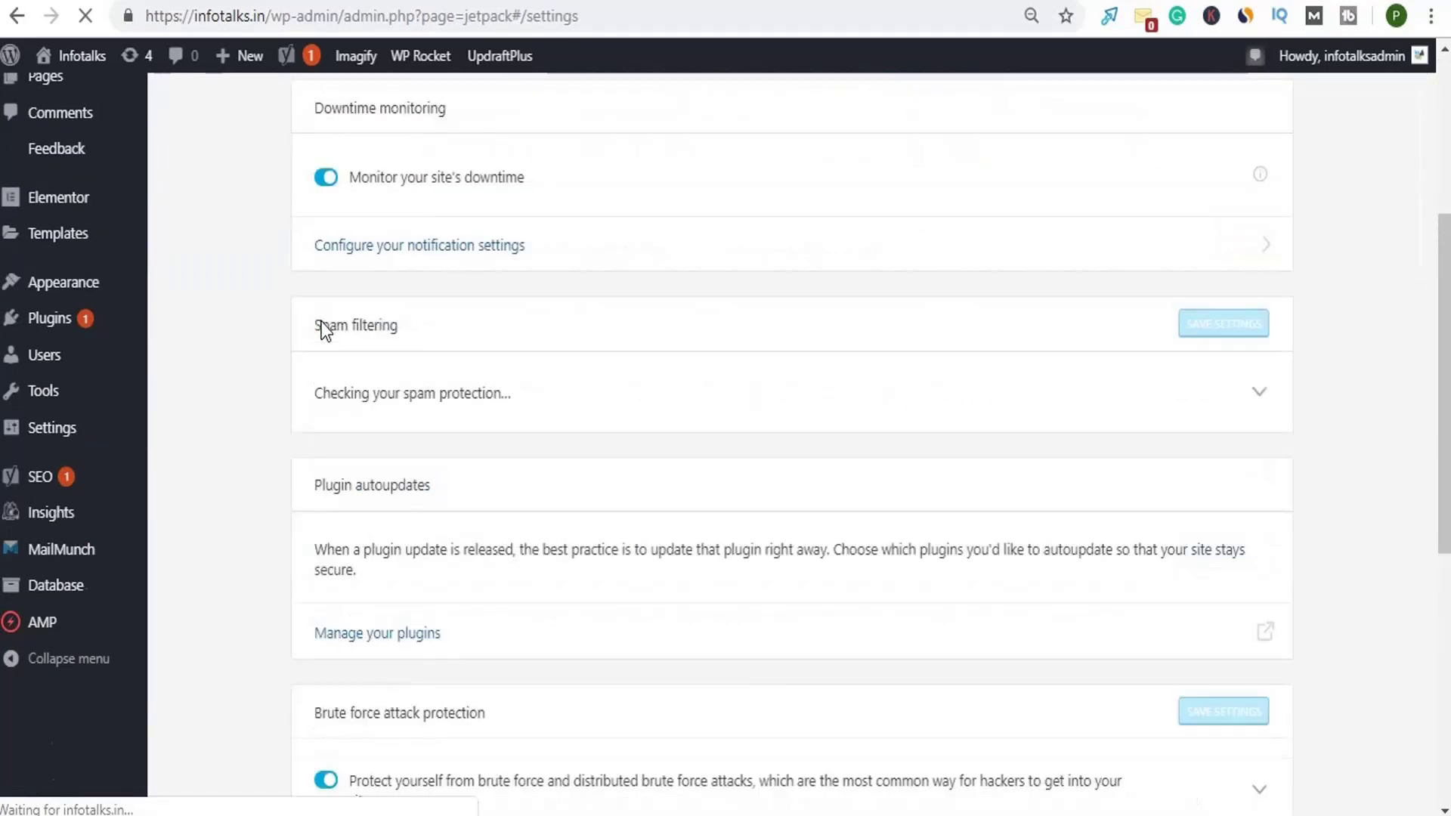
scroll(384, 427, up, 5)
scroll(384, 426, down, 2)
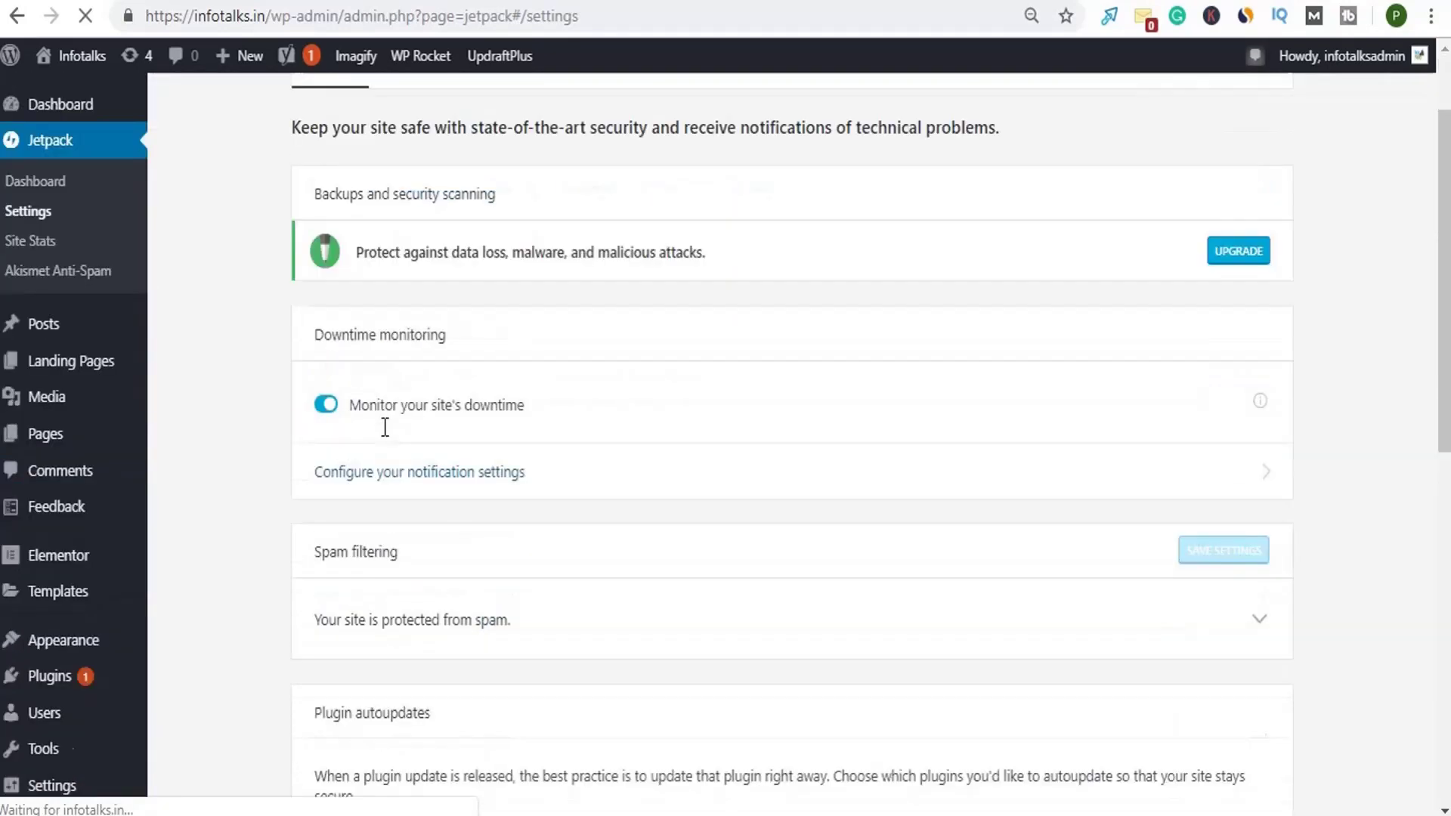
scroll(385, 427, down, 2)
scroll(384, 378, up, 2)
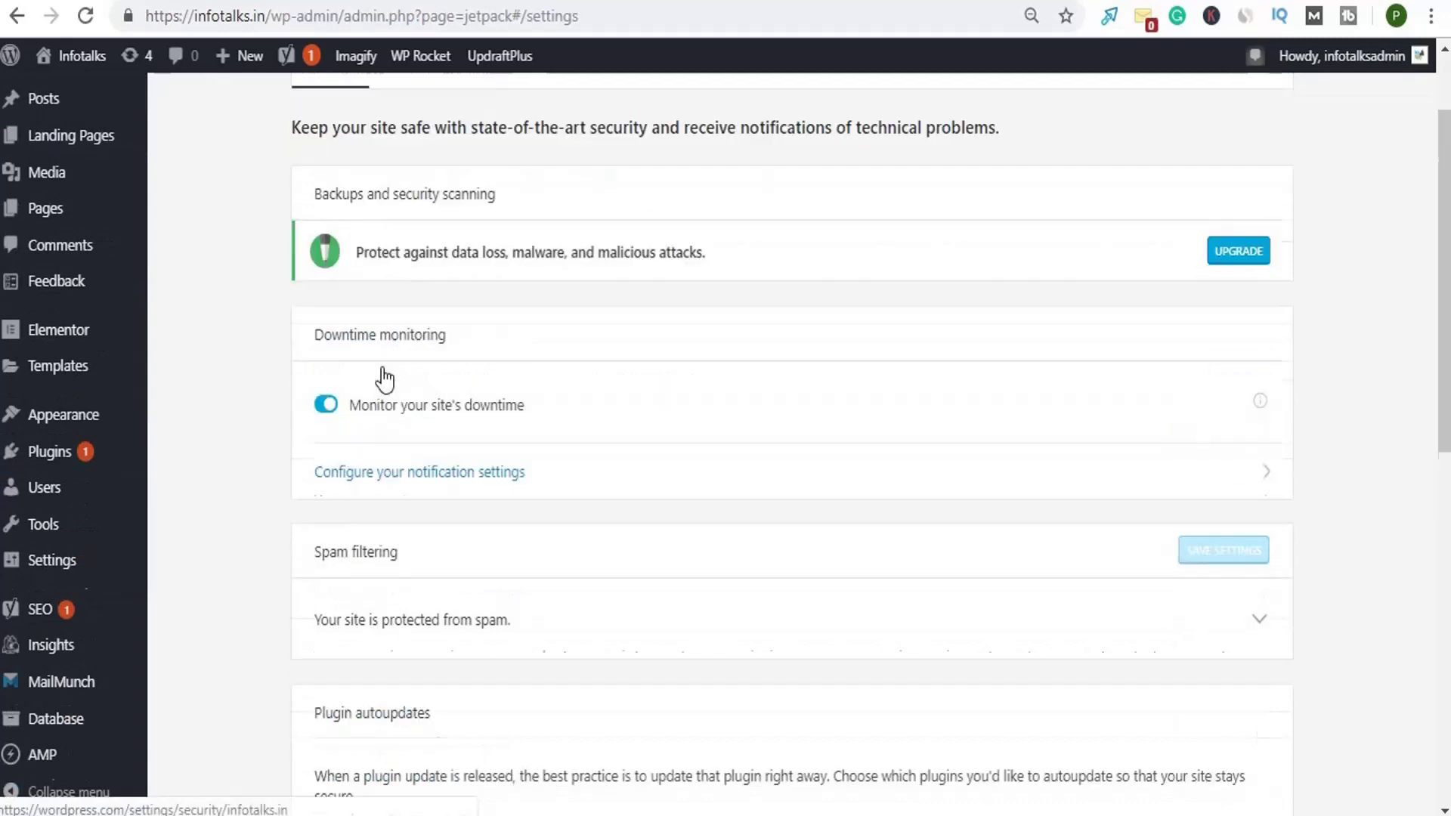
scroll(385, 378, up, 2)
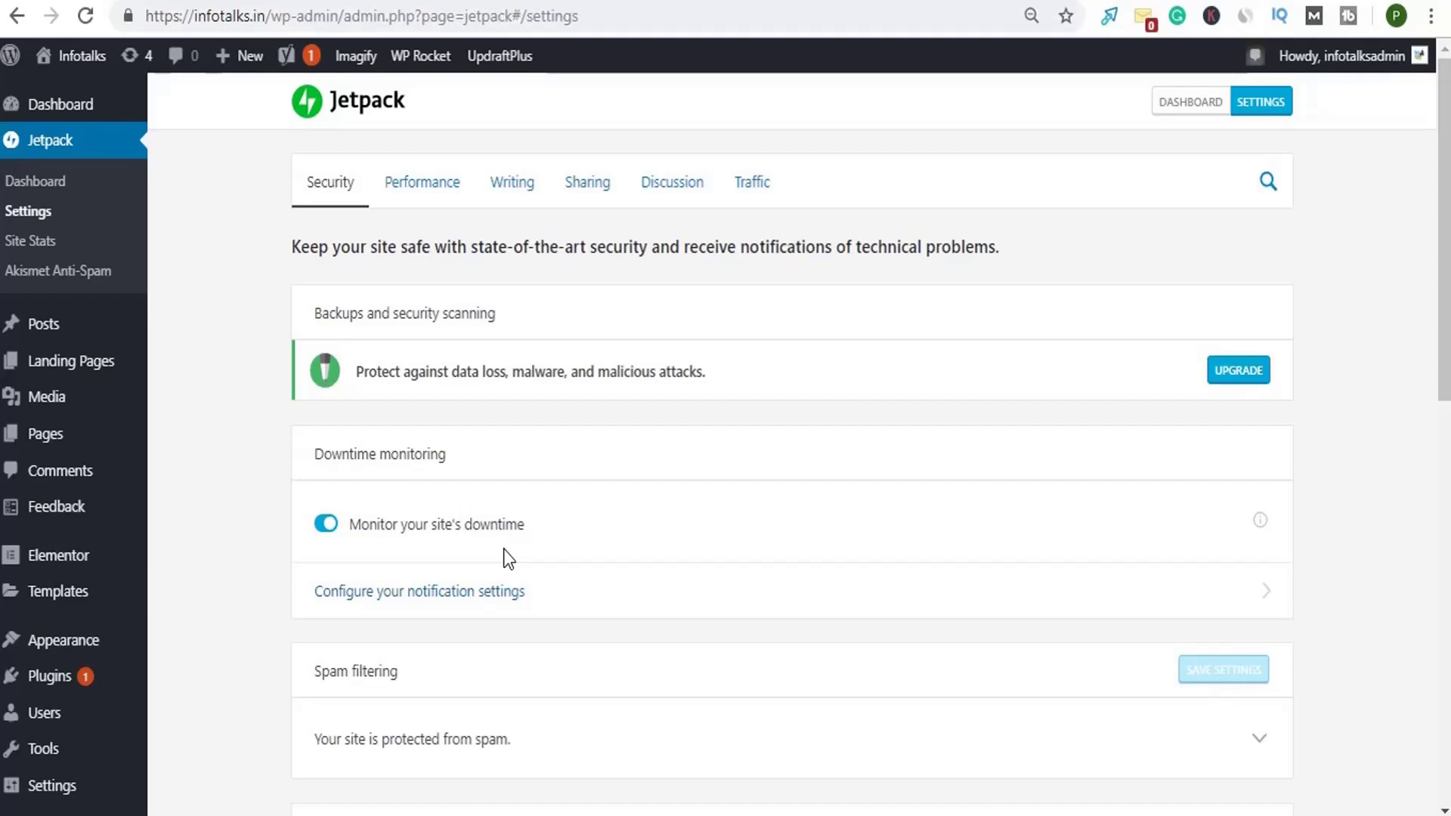
- Review Jetpack's plugin autoupdates, brute force attack protection and WordPress.com log in security options
scroll(504, 550, down, 3)
scroll(503, 549, down, 5)
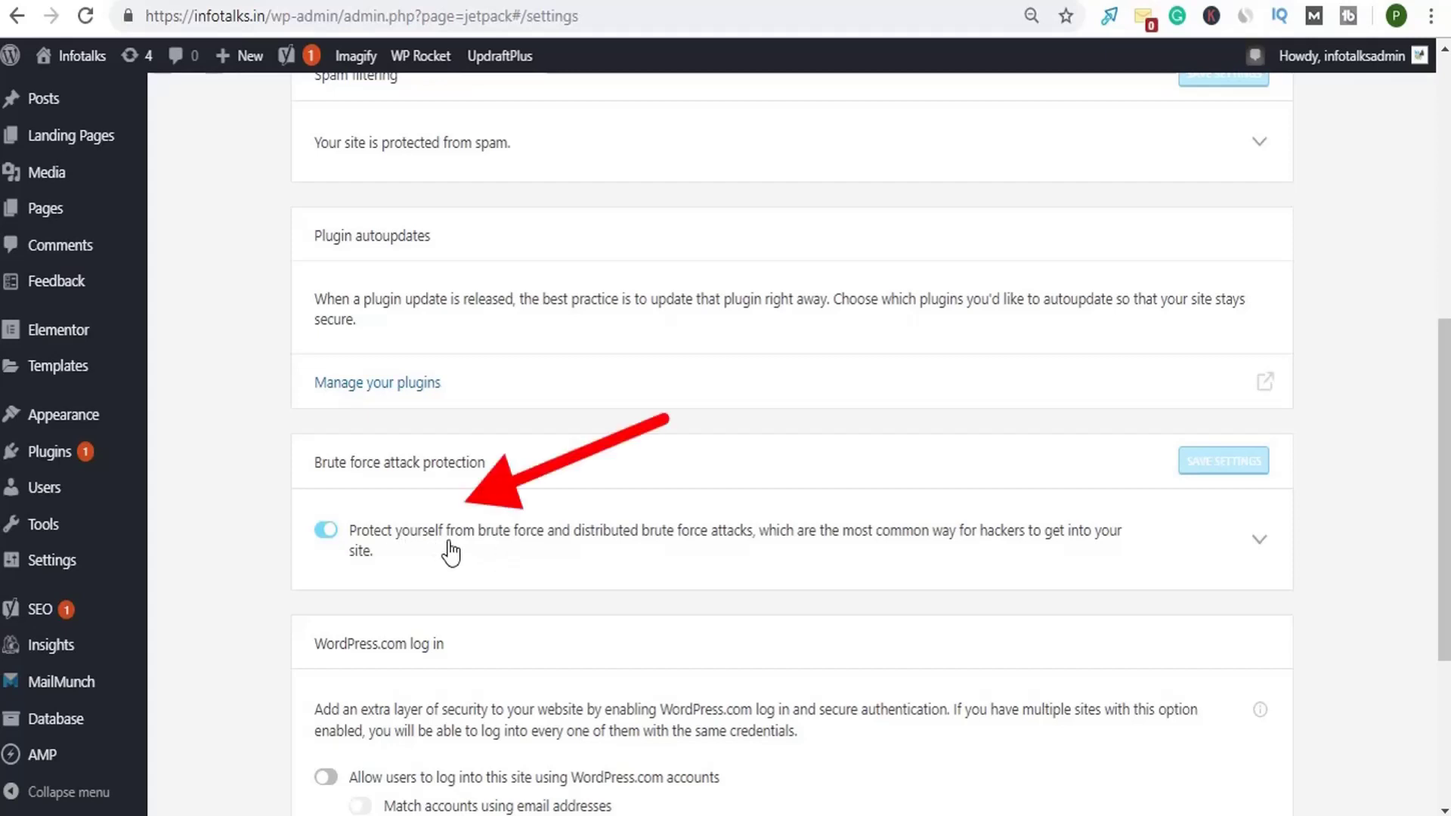
scroll(452, 553, down, 3)
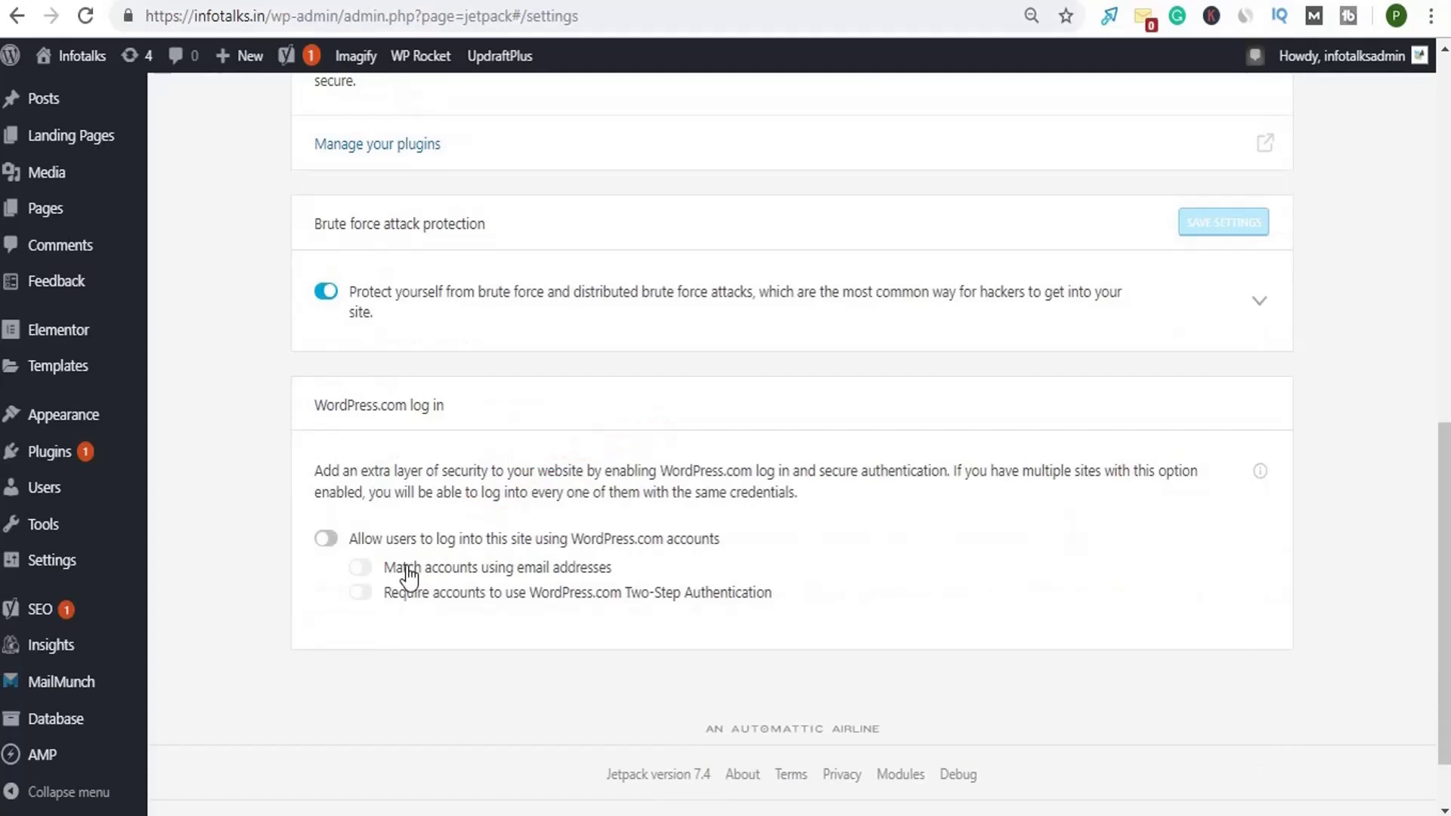
- Show Jetpack's Performance settings for the site accelerator and lazy loading of images
scroll(438, 555, up, 14)
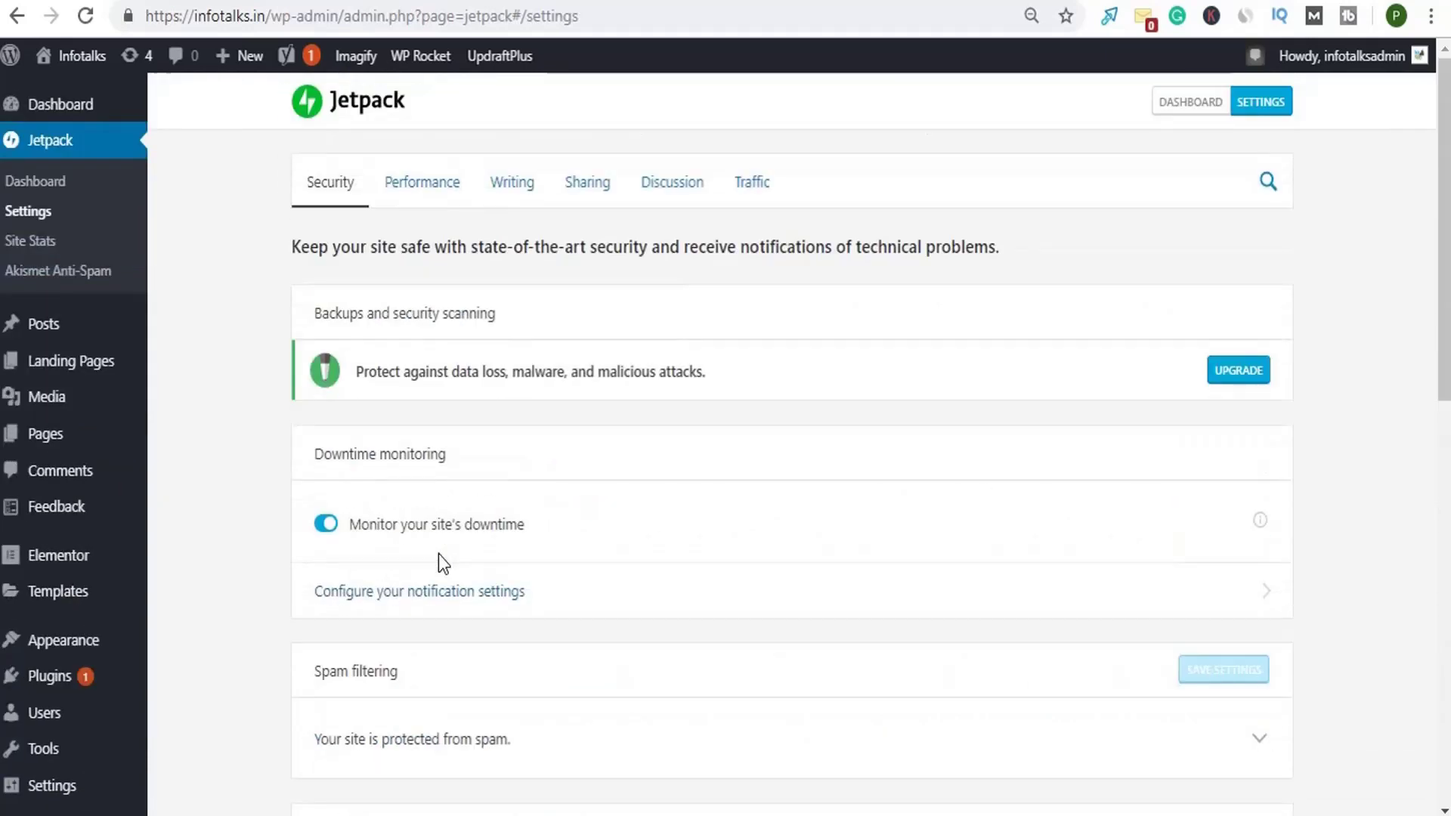
click(418, 184)
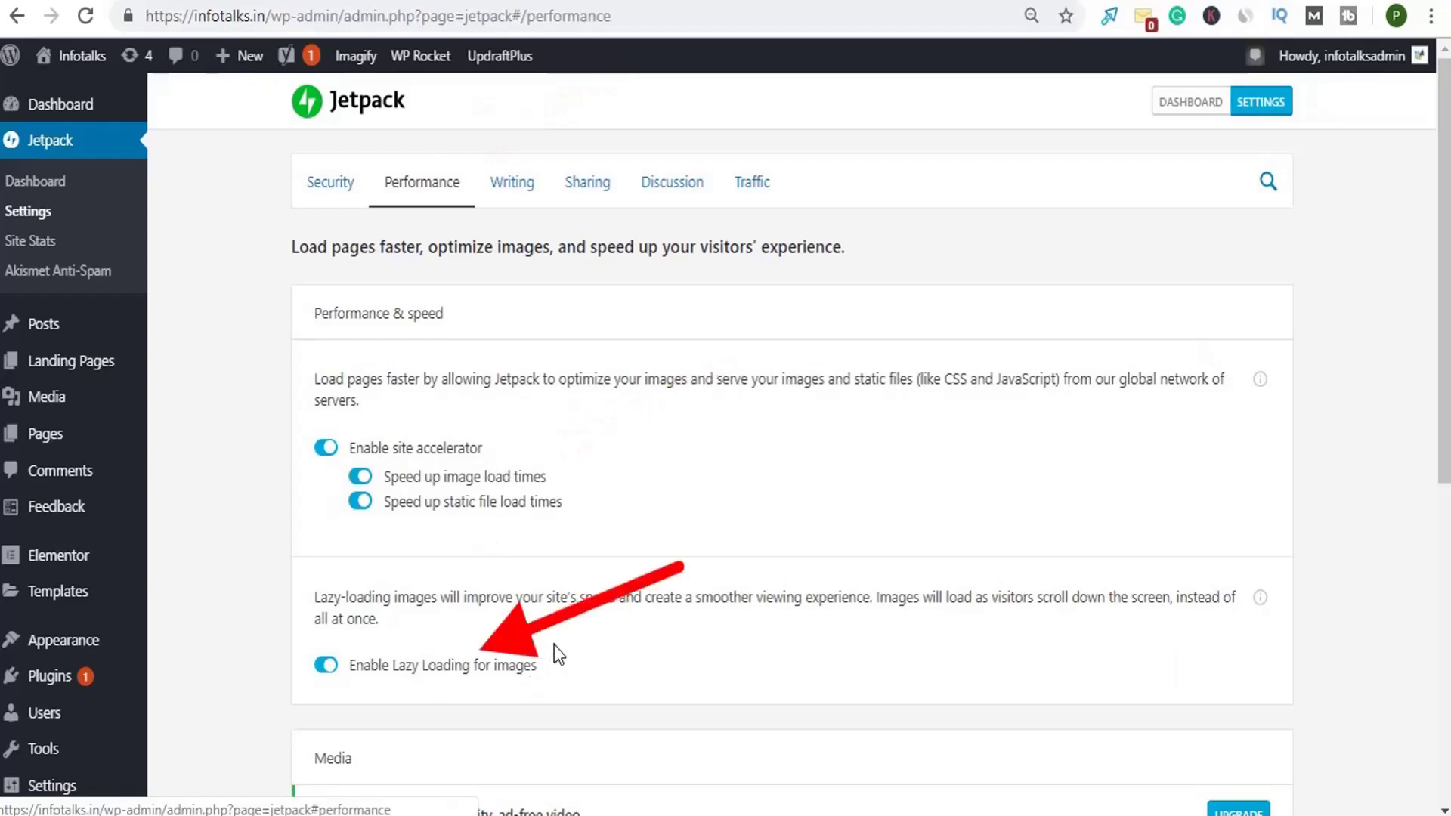
- Open Jetpack's Writing settings and review the toolbar, composing, custom content type and theme enhancement options
scroll(556, 649, down, 6)
scroll(557, 647, up, 6)
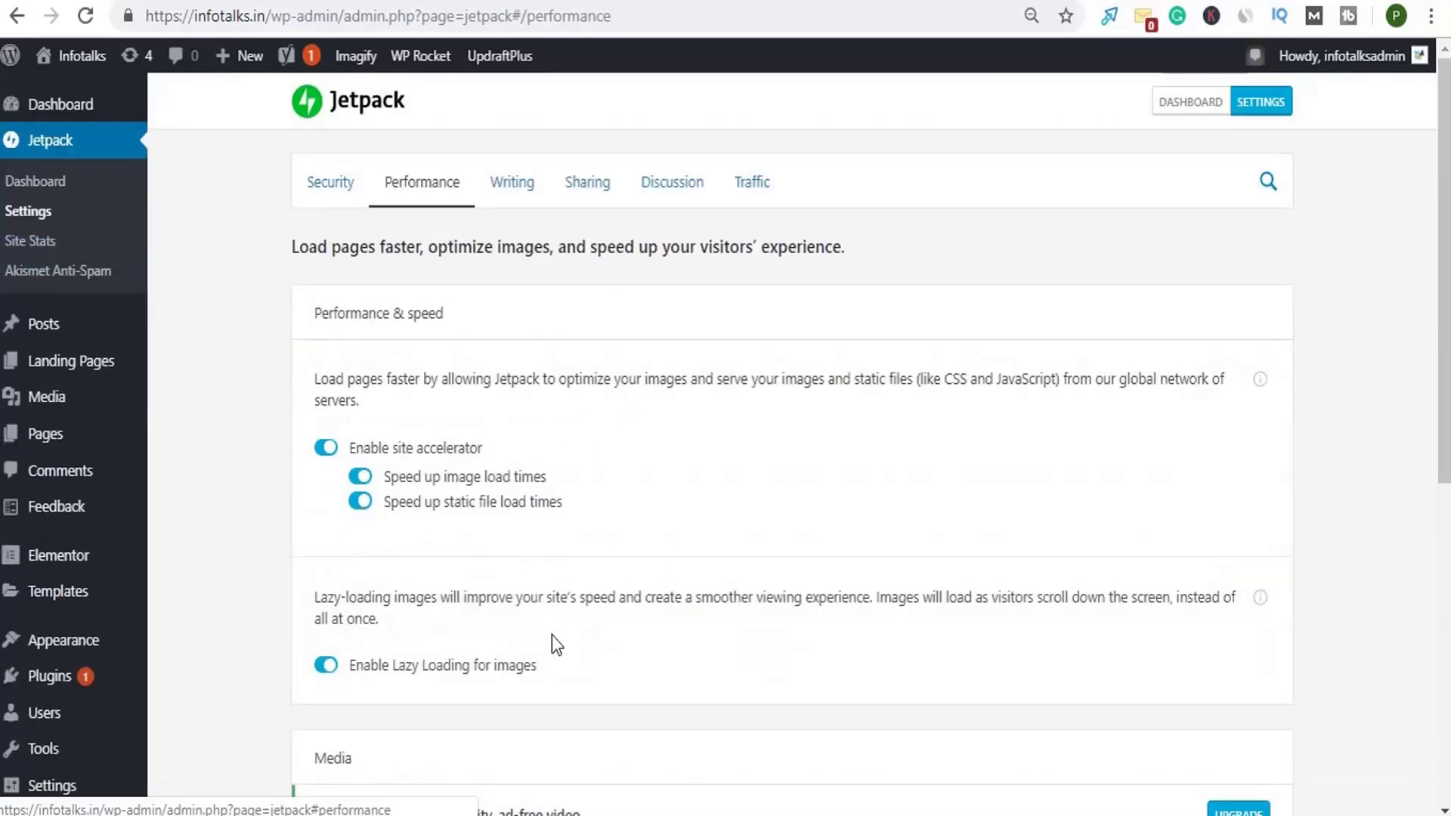
click(527, 185)
scroll(514, 462, down, 7)
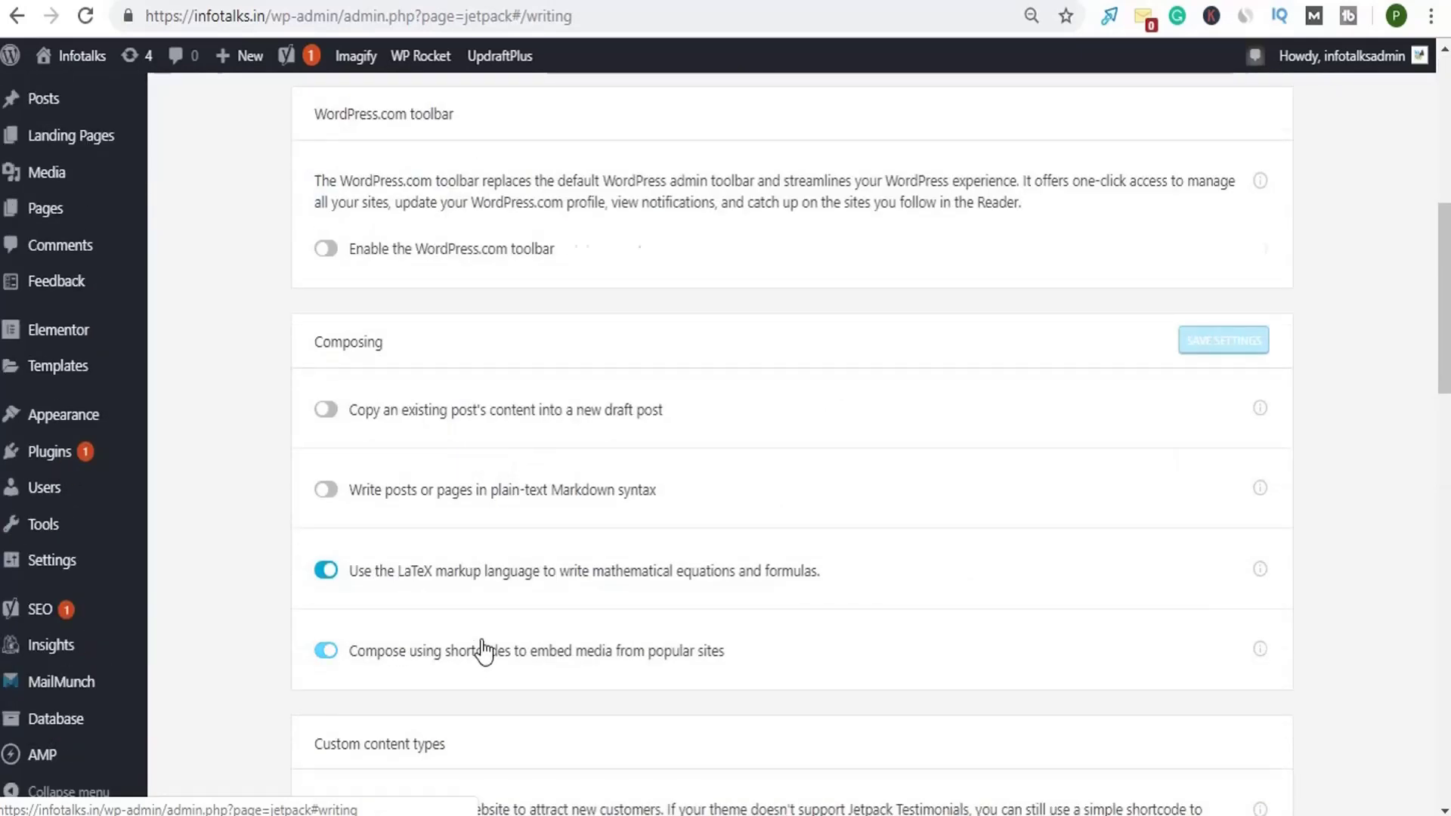
scroll(479, 647, down, 3)
scroll(419, 406, down, 6)
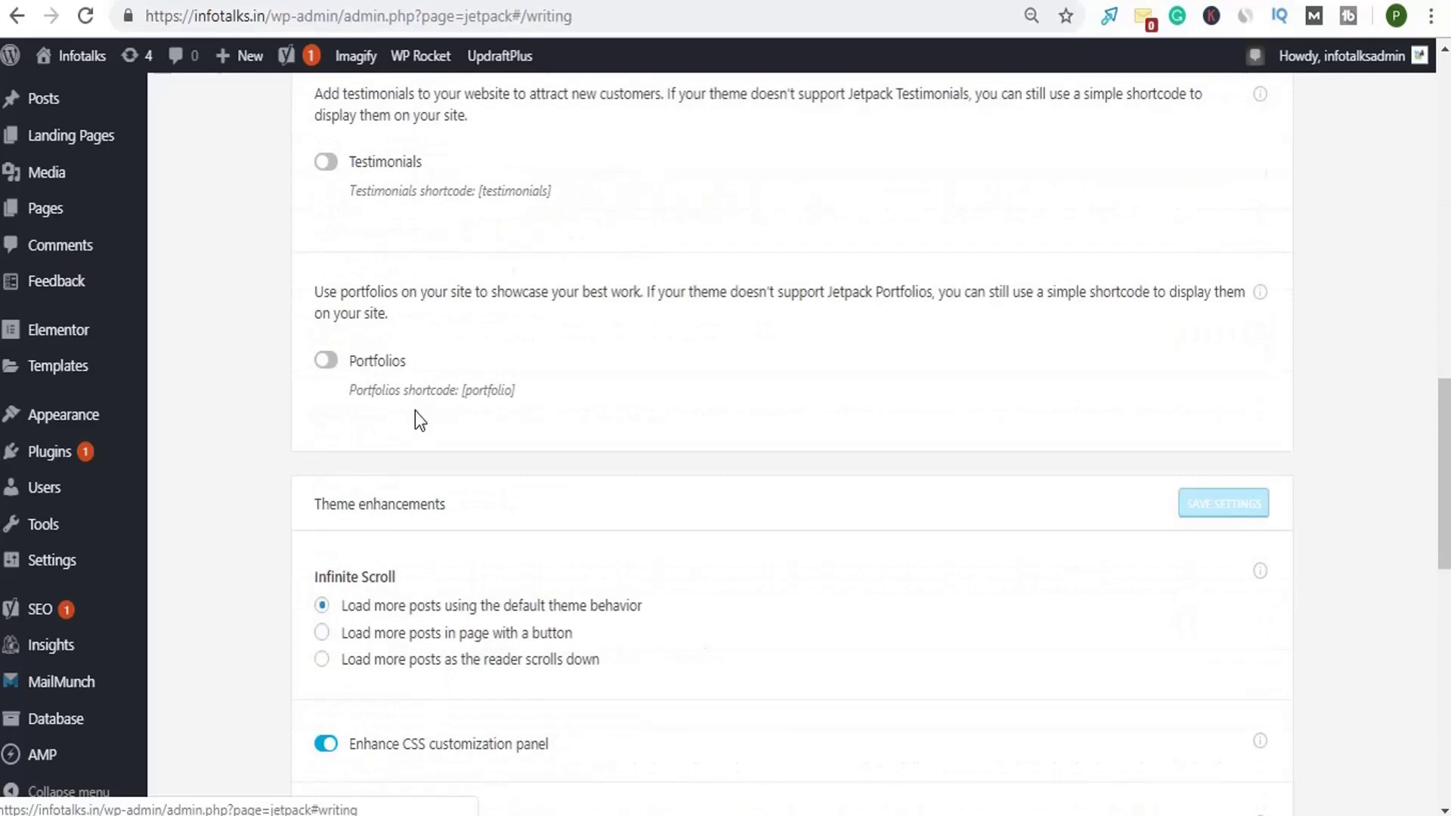
scroll(418, 439, down, 3)
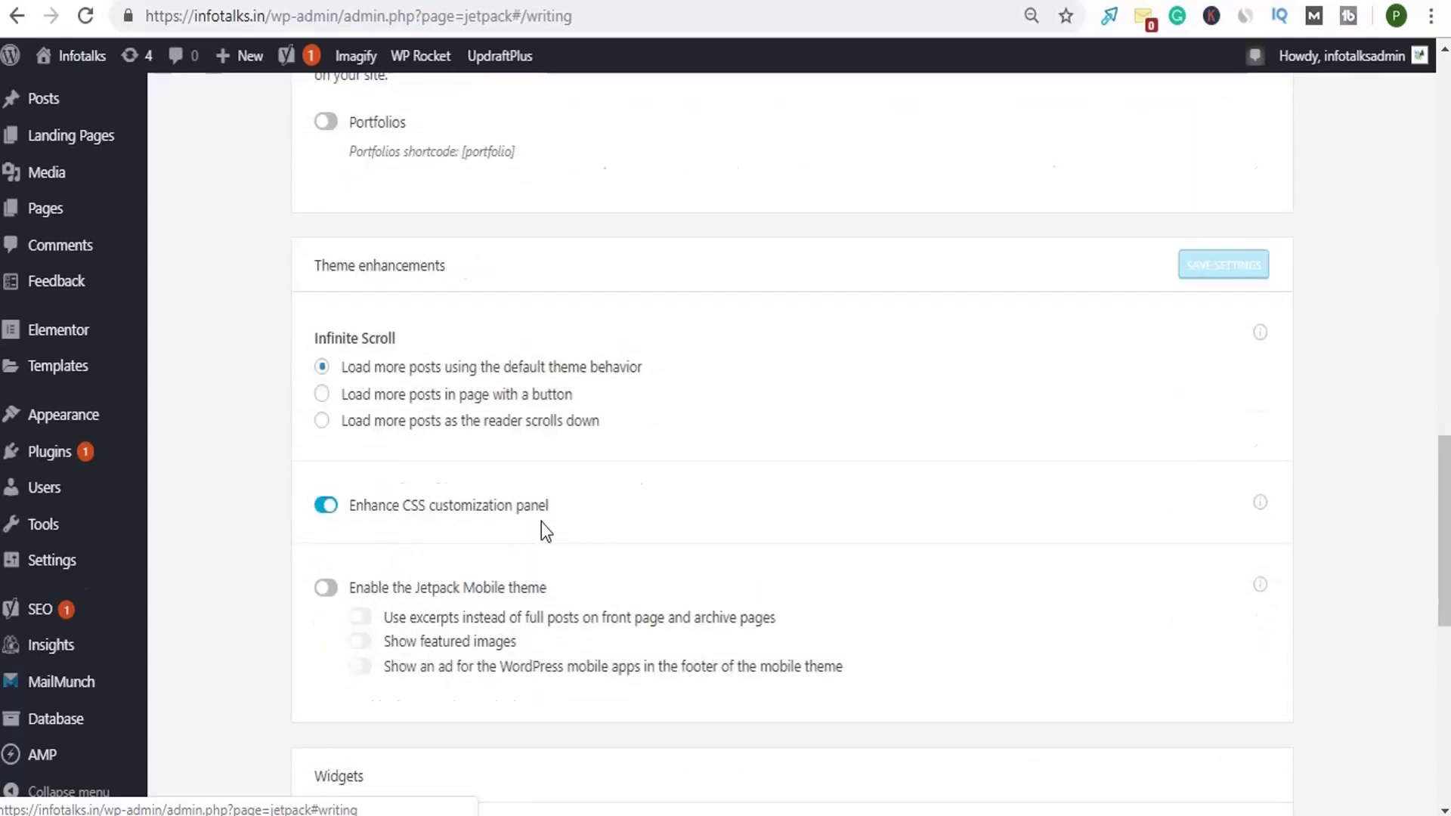
- Open Jetpack's Sharing settings and review the Publicize connections, sharing buttons and Like buttons options
scroll(541, 521, up, 15)
click(603, 192)
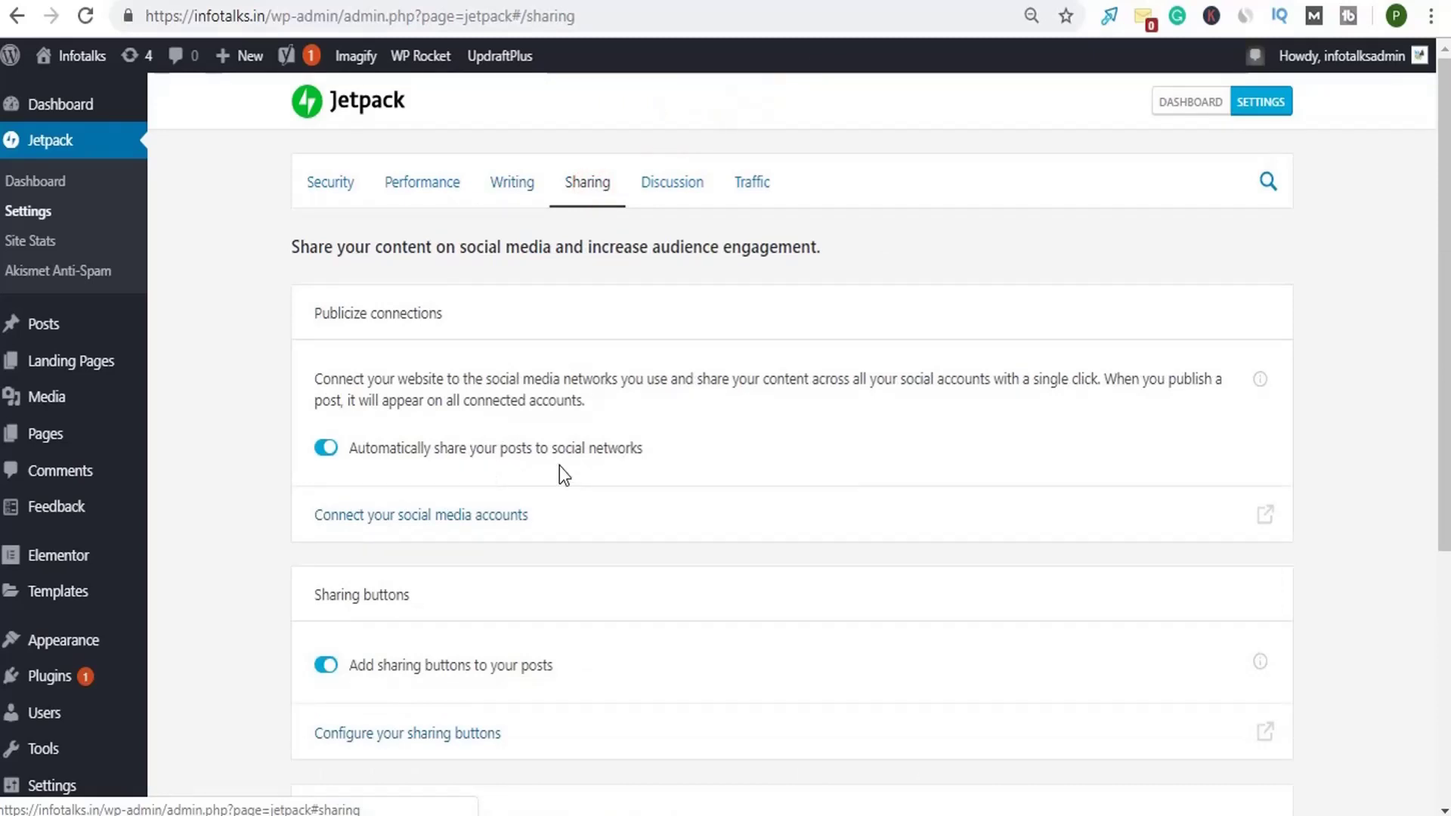
scroll(560, 466, down, 5)
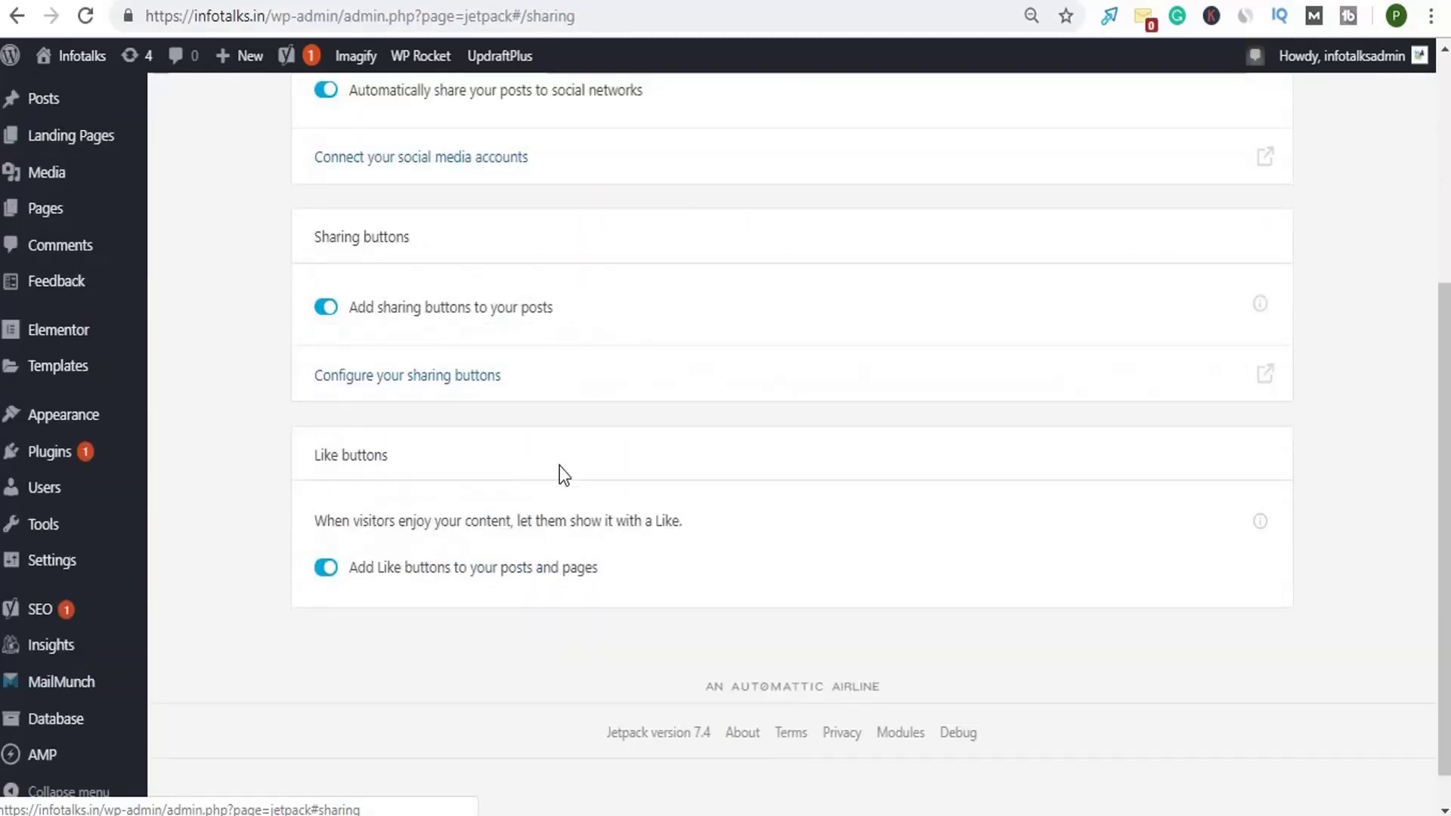
scroll(559, 465, up, 5)
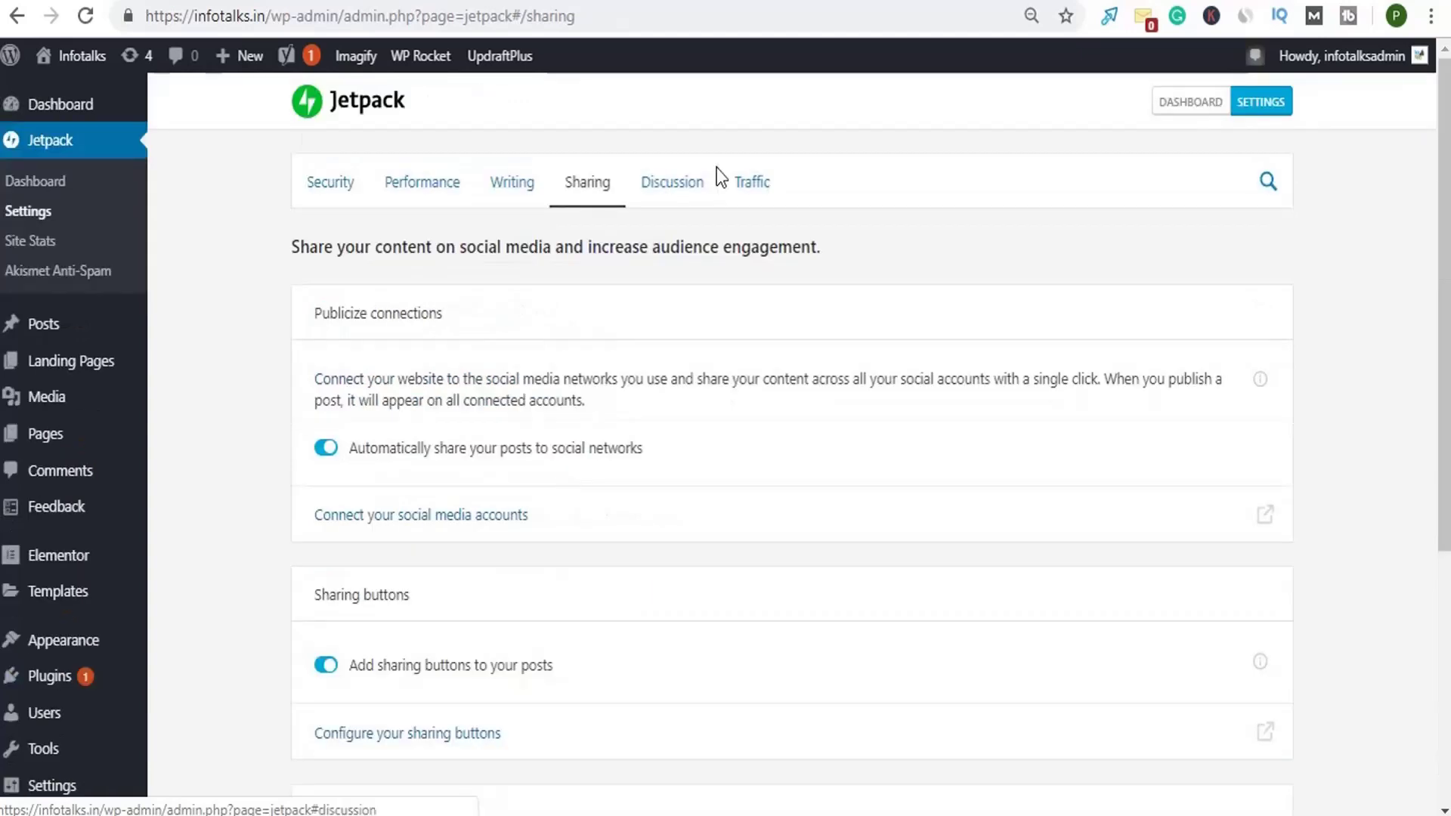
- Show Jetpack's Discussion settings for comments and email subscriptions
click(673, 190)
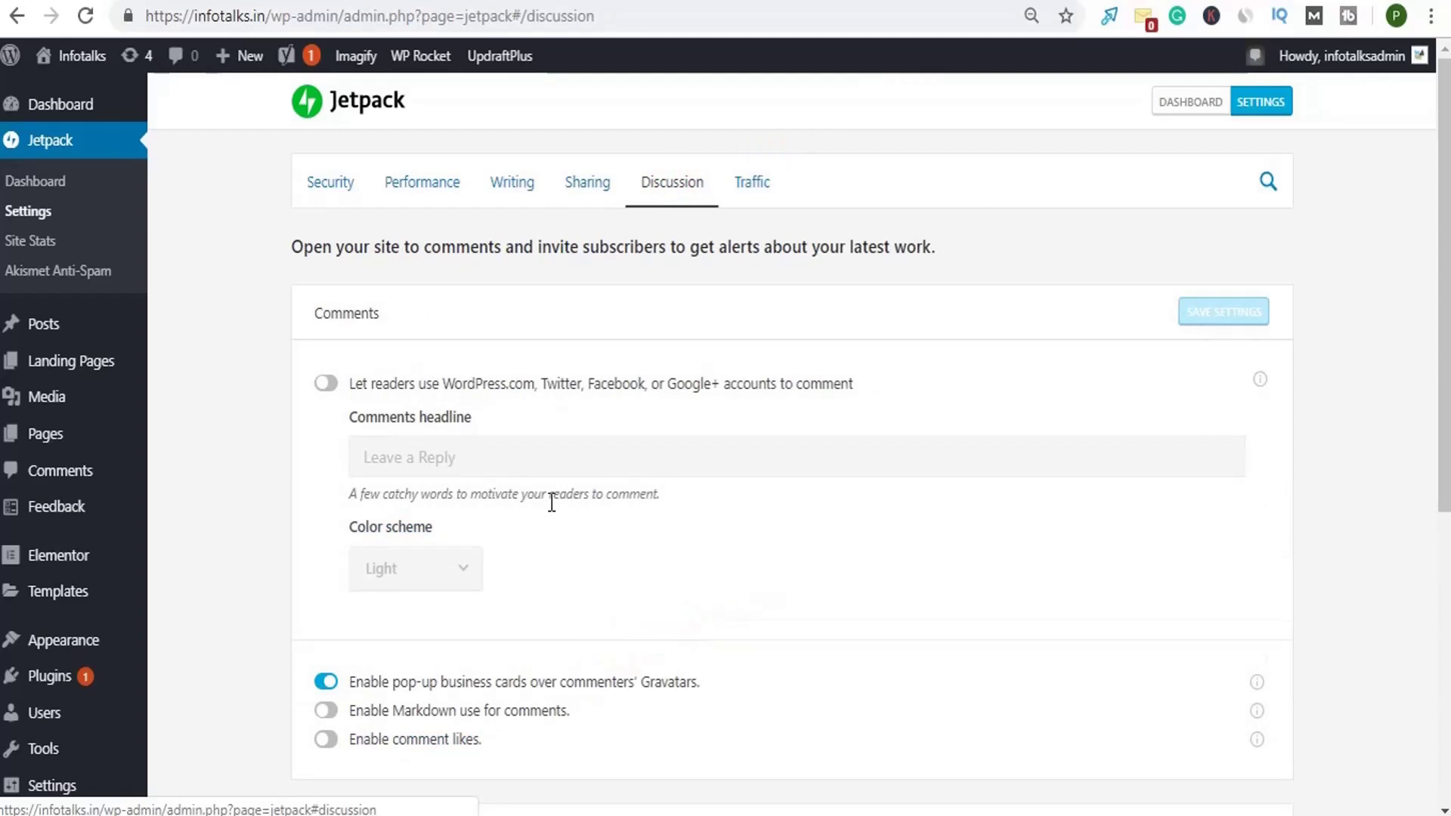
scroll(551, 502, down, 5)
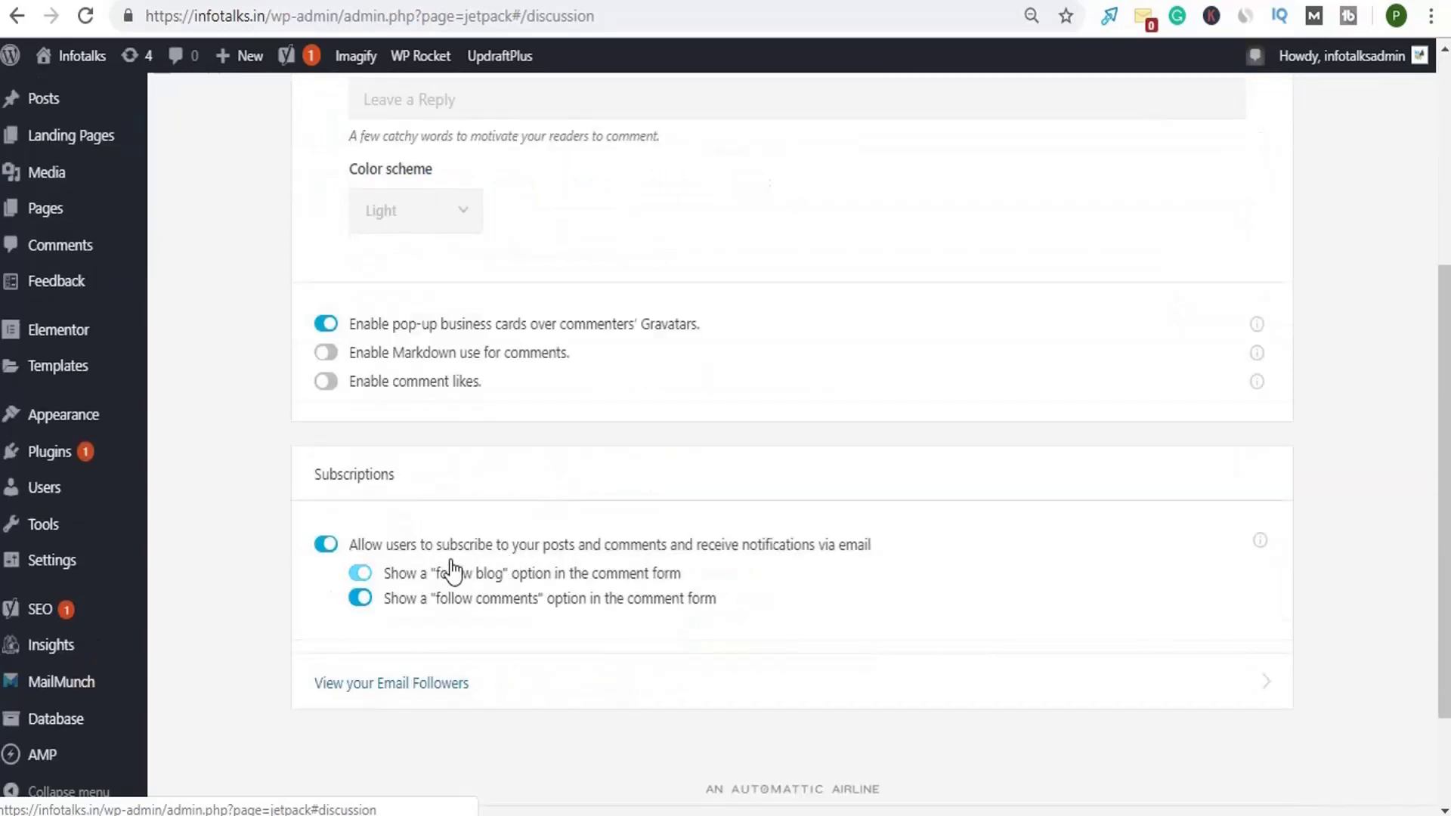
scroll(669, 563, up, 5)
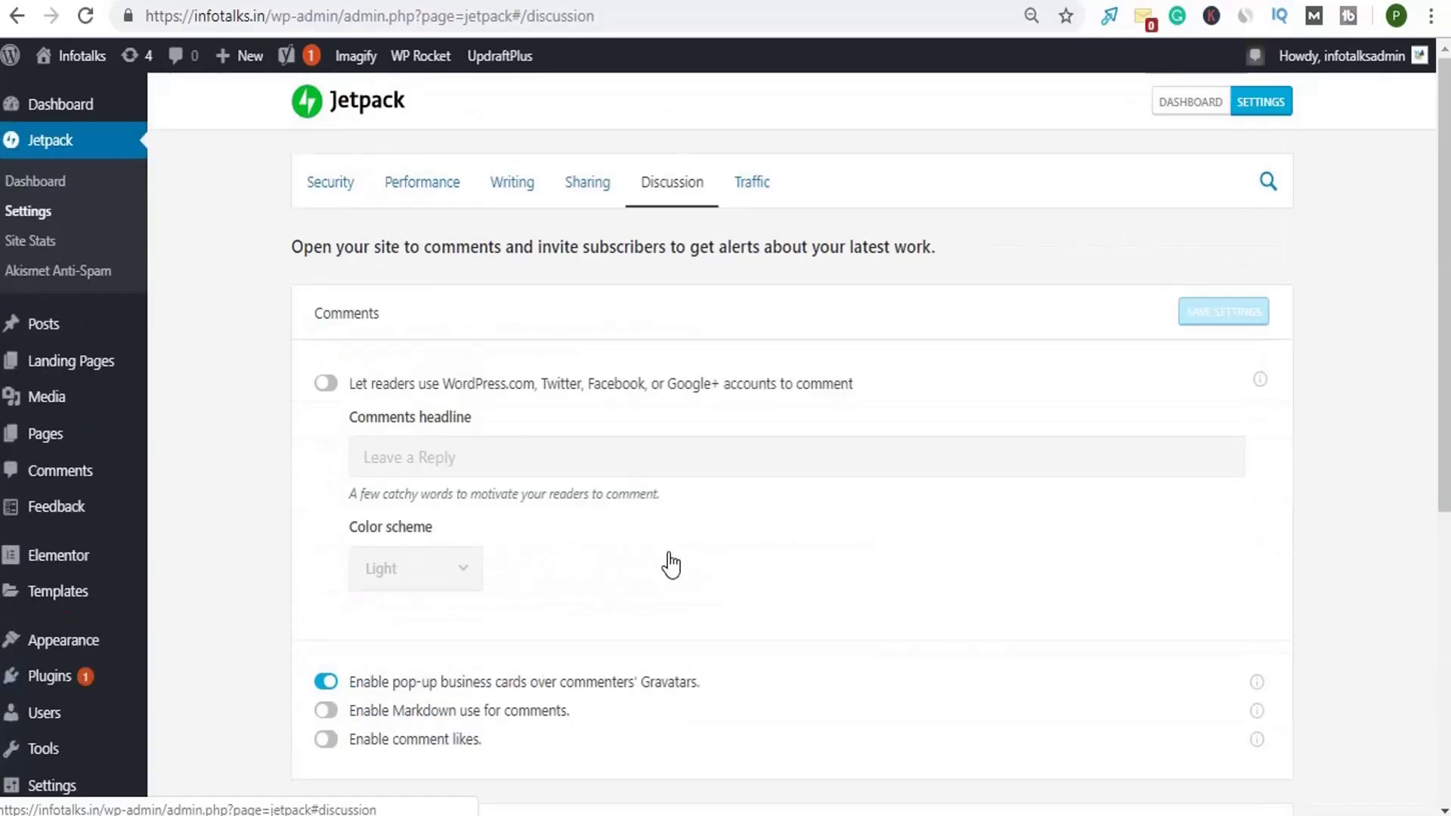
- Open Jetpack's Traffic settings and examine the related posts, site stats, shortlinks, sitemaps and site verification options
click(751, 197)
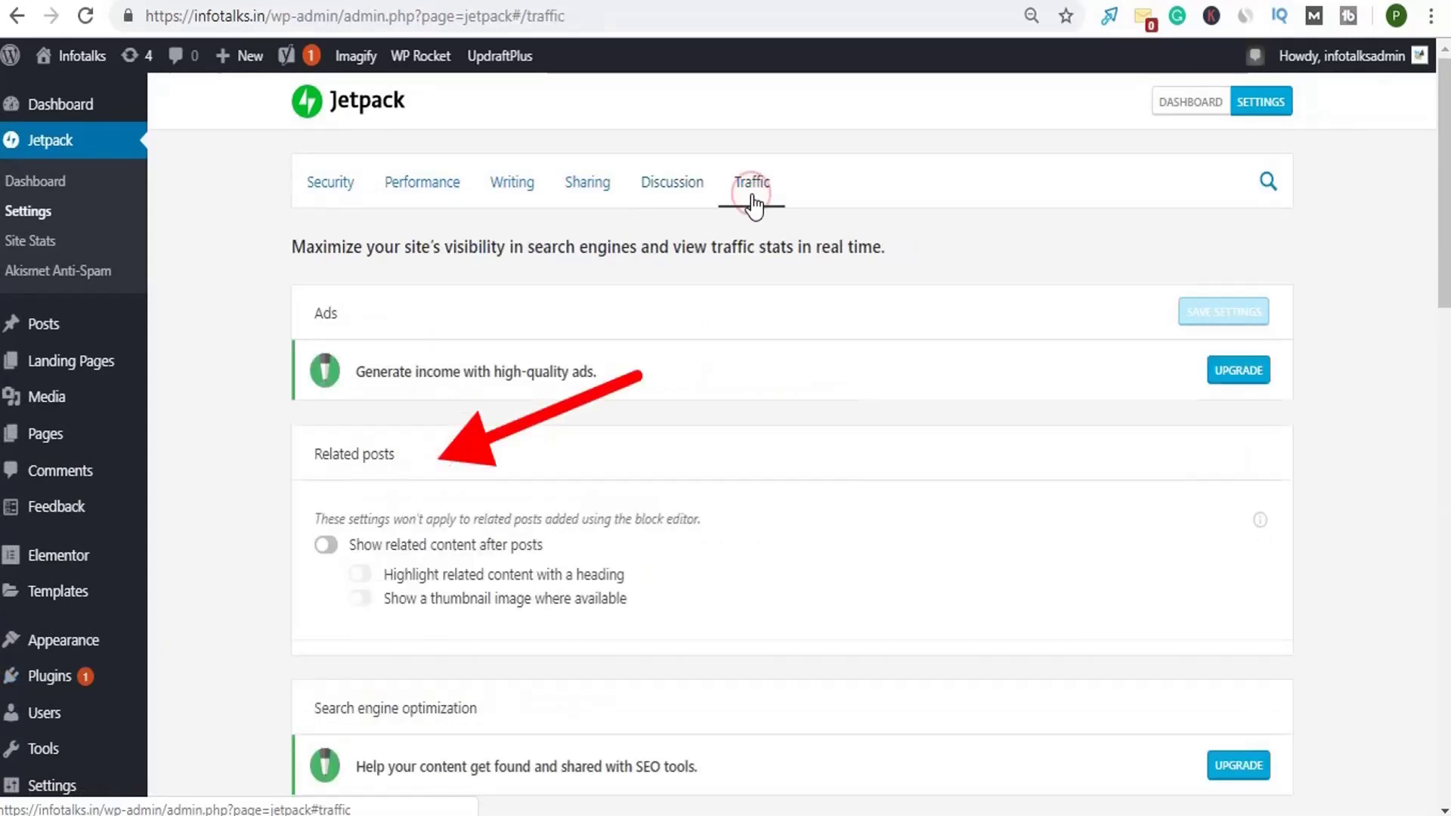
scroll(533, 449, down, 5)
scroll(534, 454, down, 6)
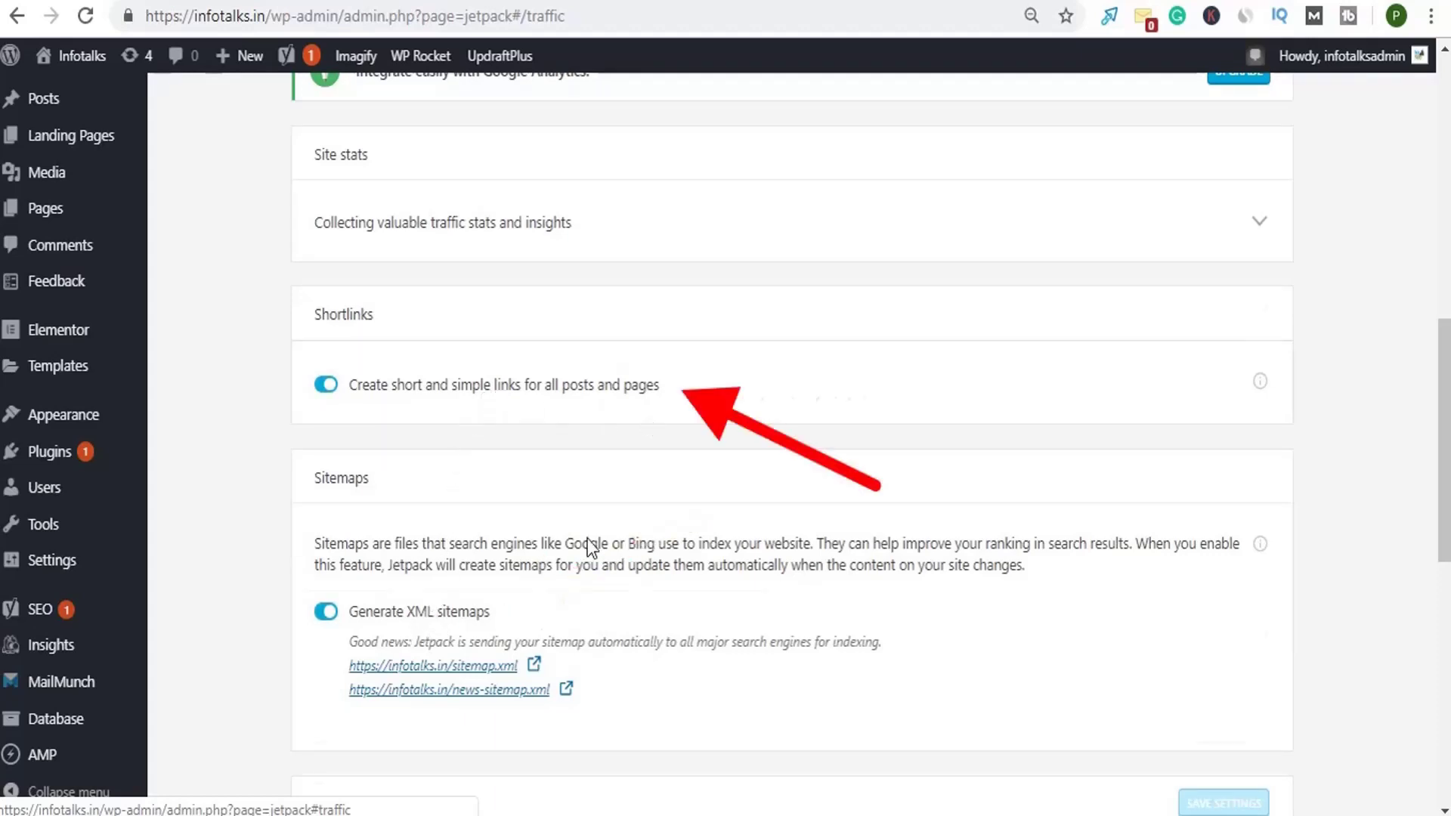
scroll(589, 538, down, 6)
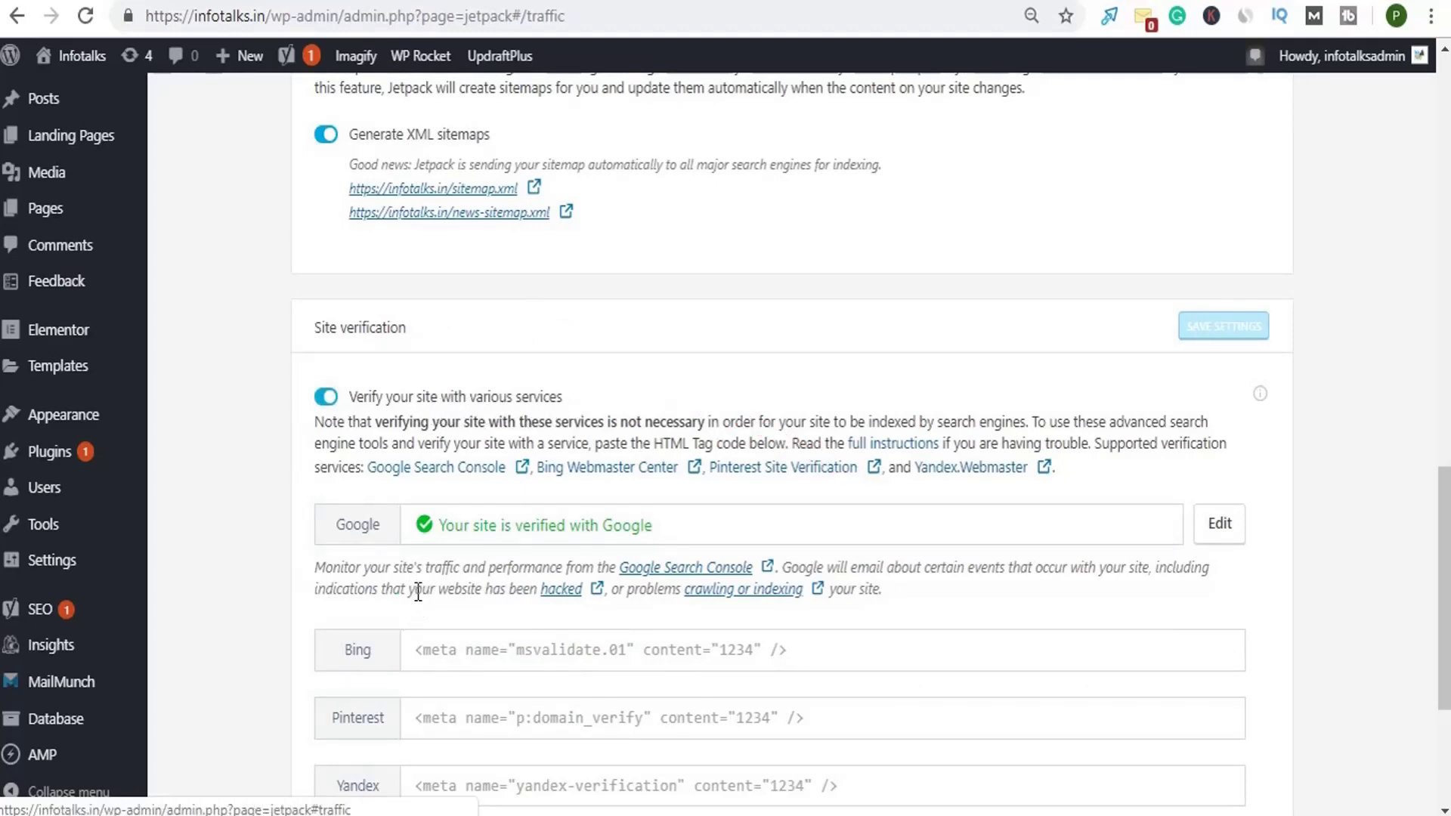
scroll(417, 591, down, 3)
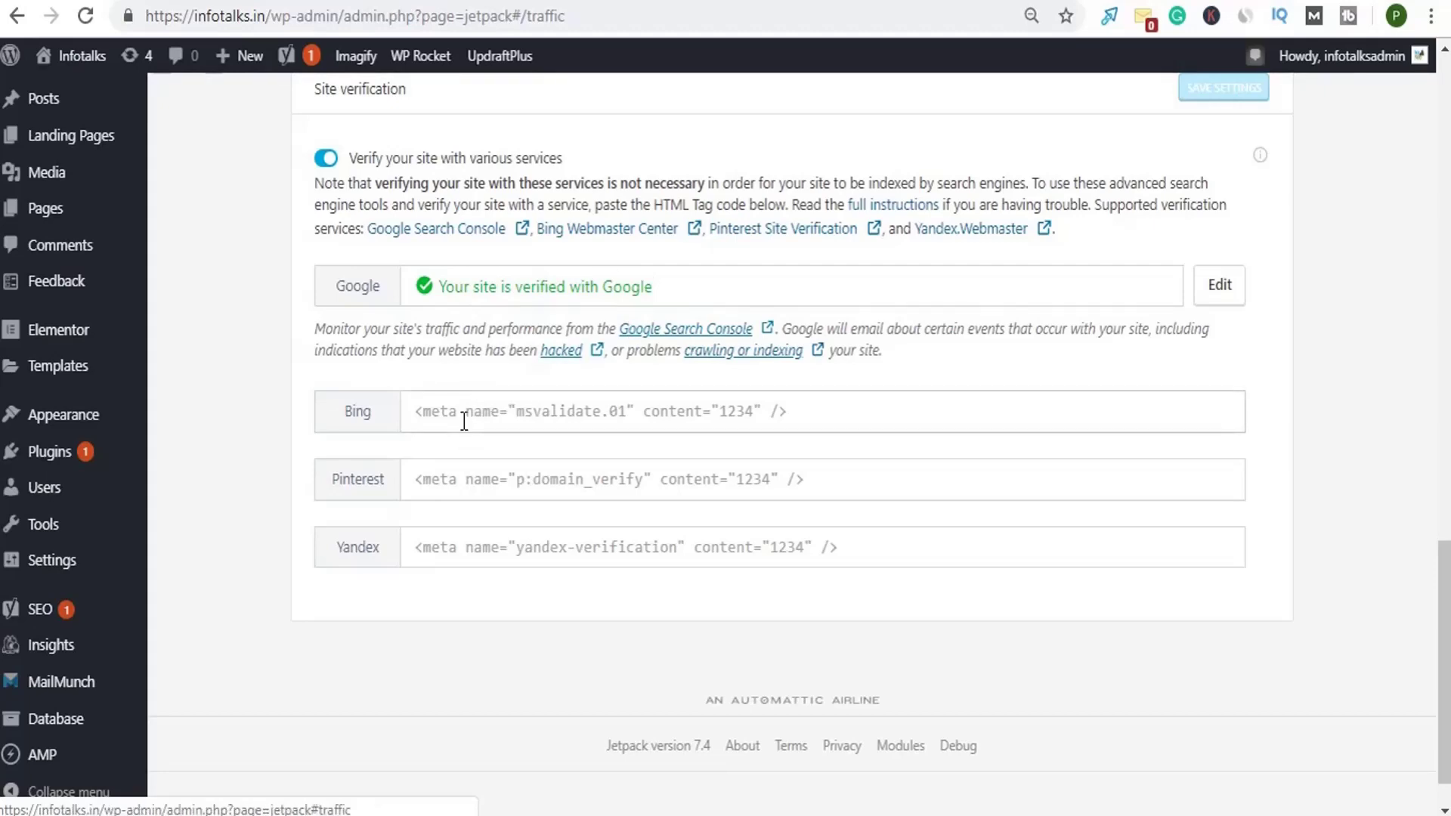
scroll(405, 704, up, 10)
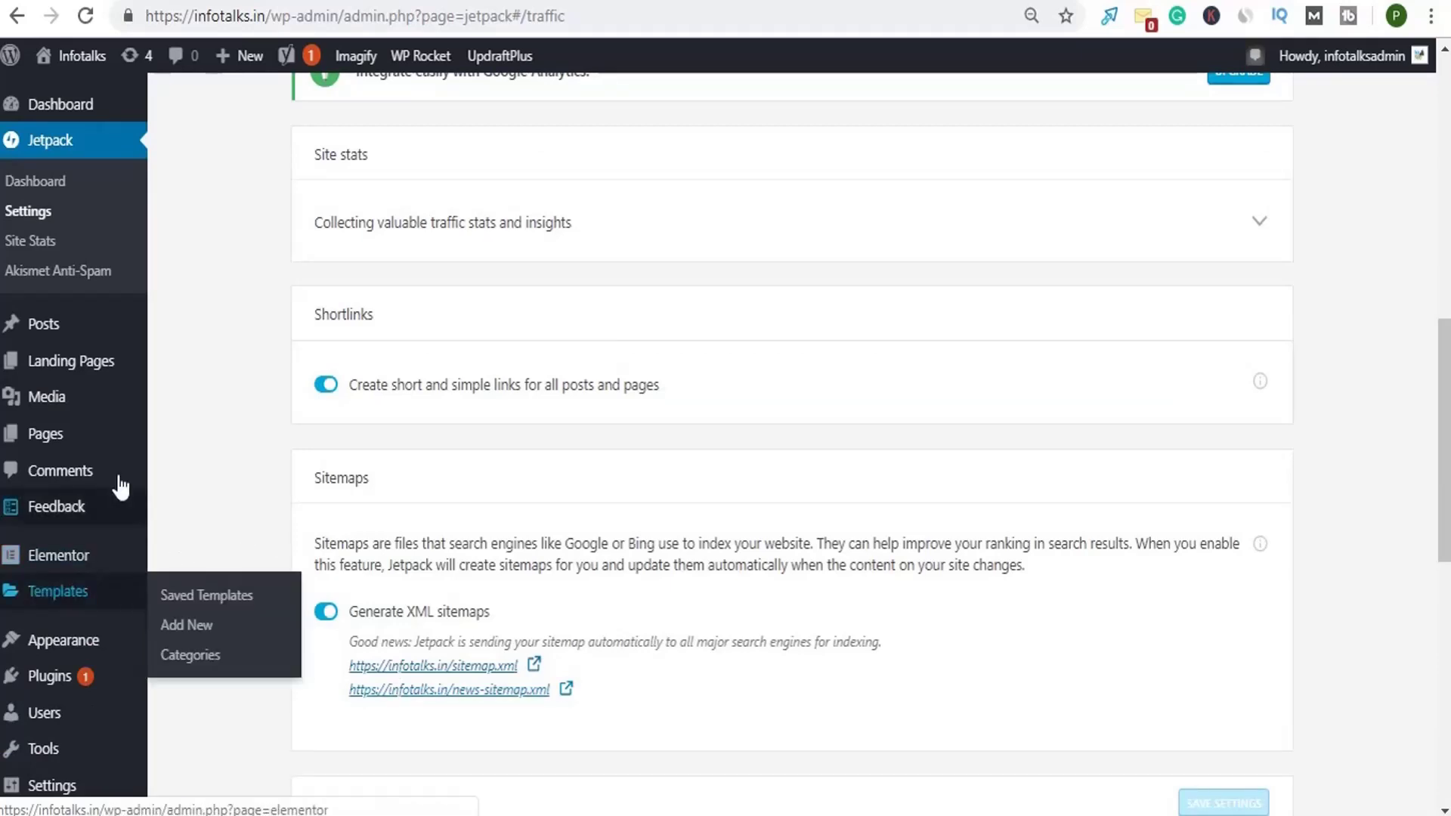
- Return to the Installed Plugins list and look through the installed plugins, ending around the MailMunch entry
scroll(114, 557, down, 6)
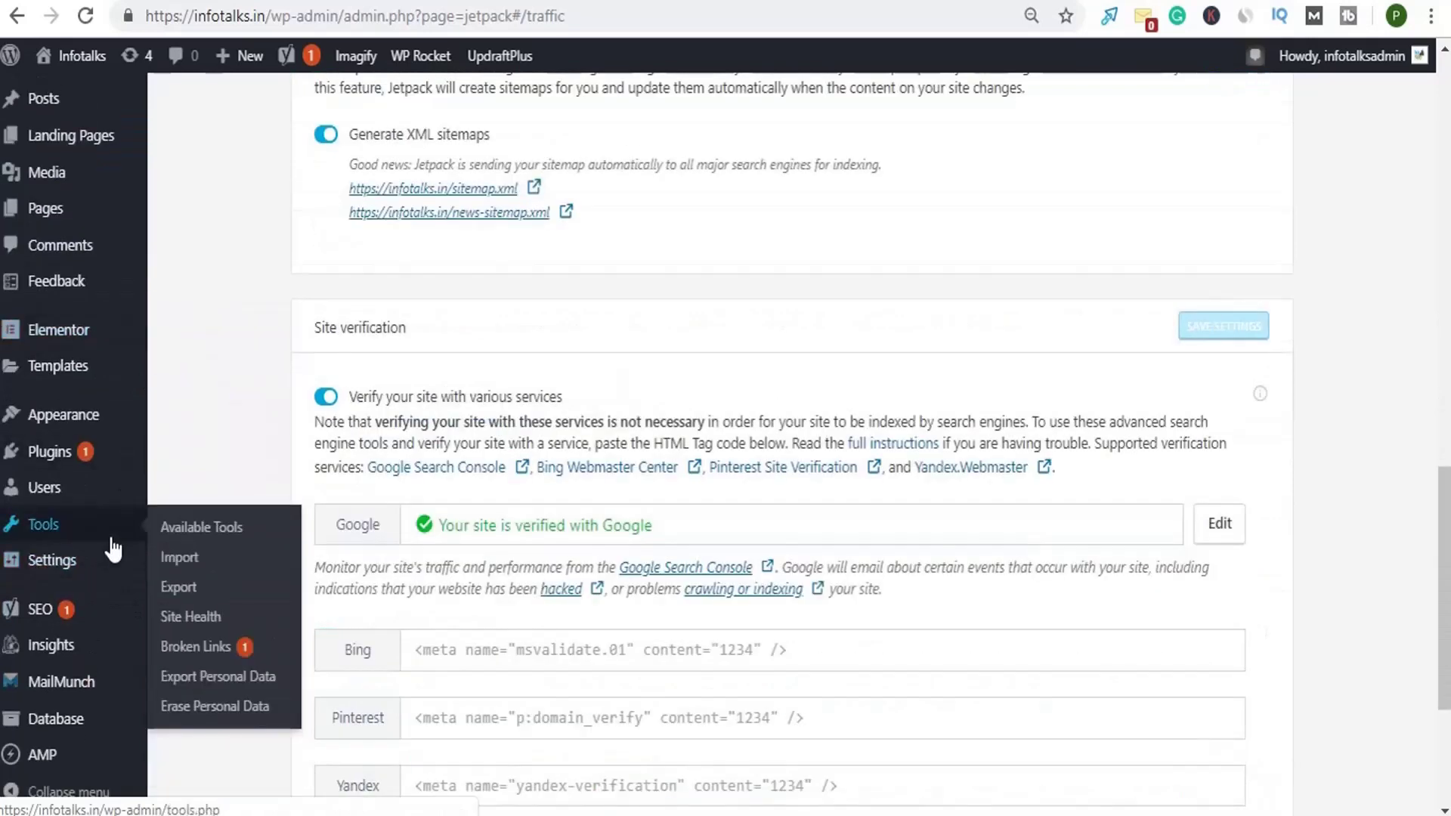
mouse_move(126, 468)
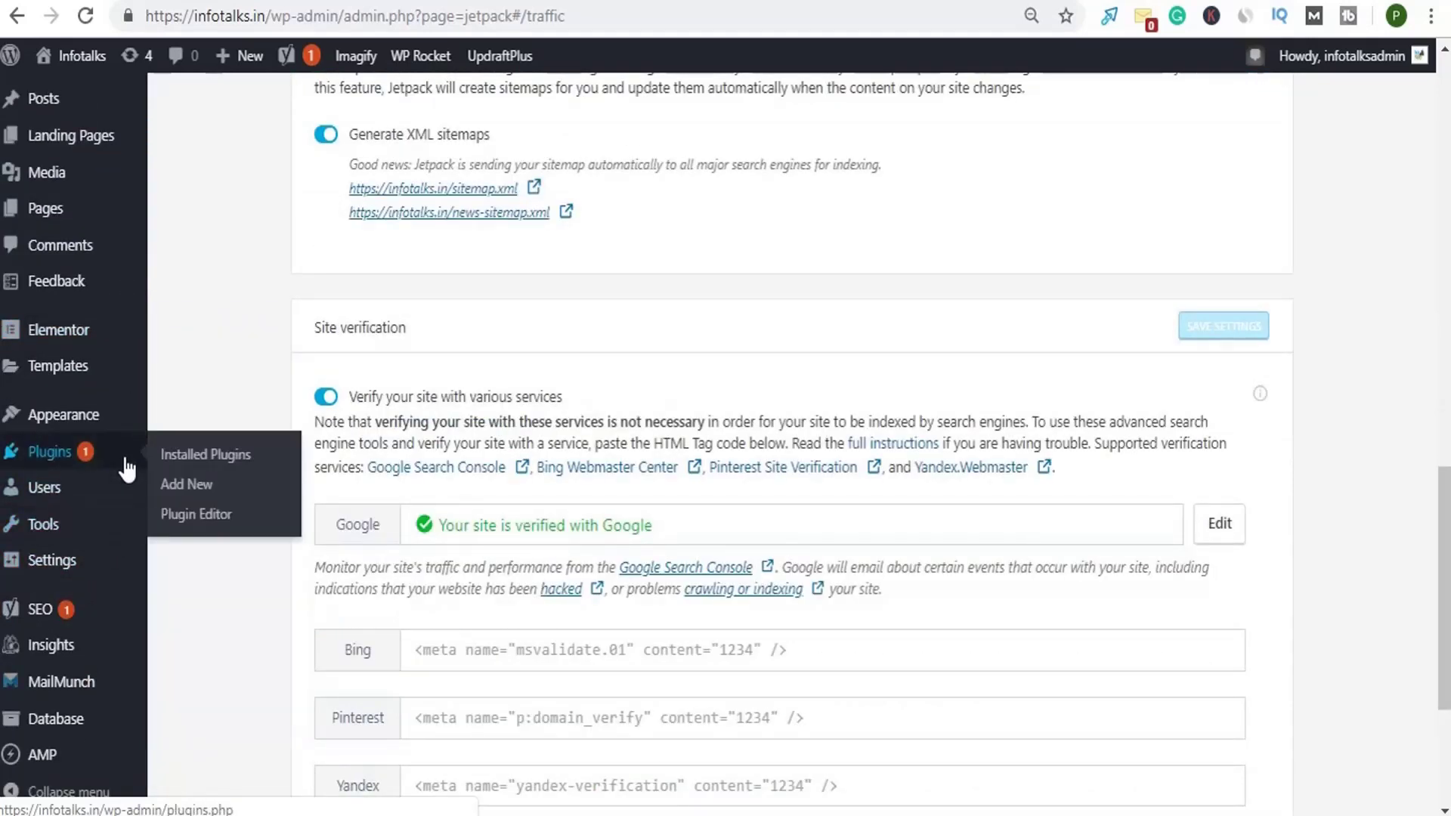
mouse_move(82, 415)
click(181, 462)
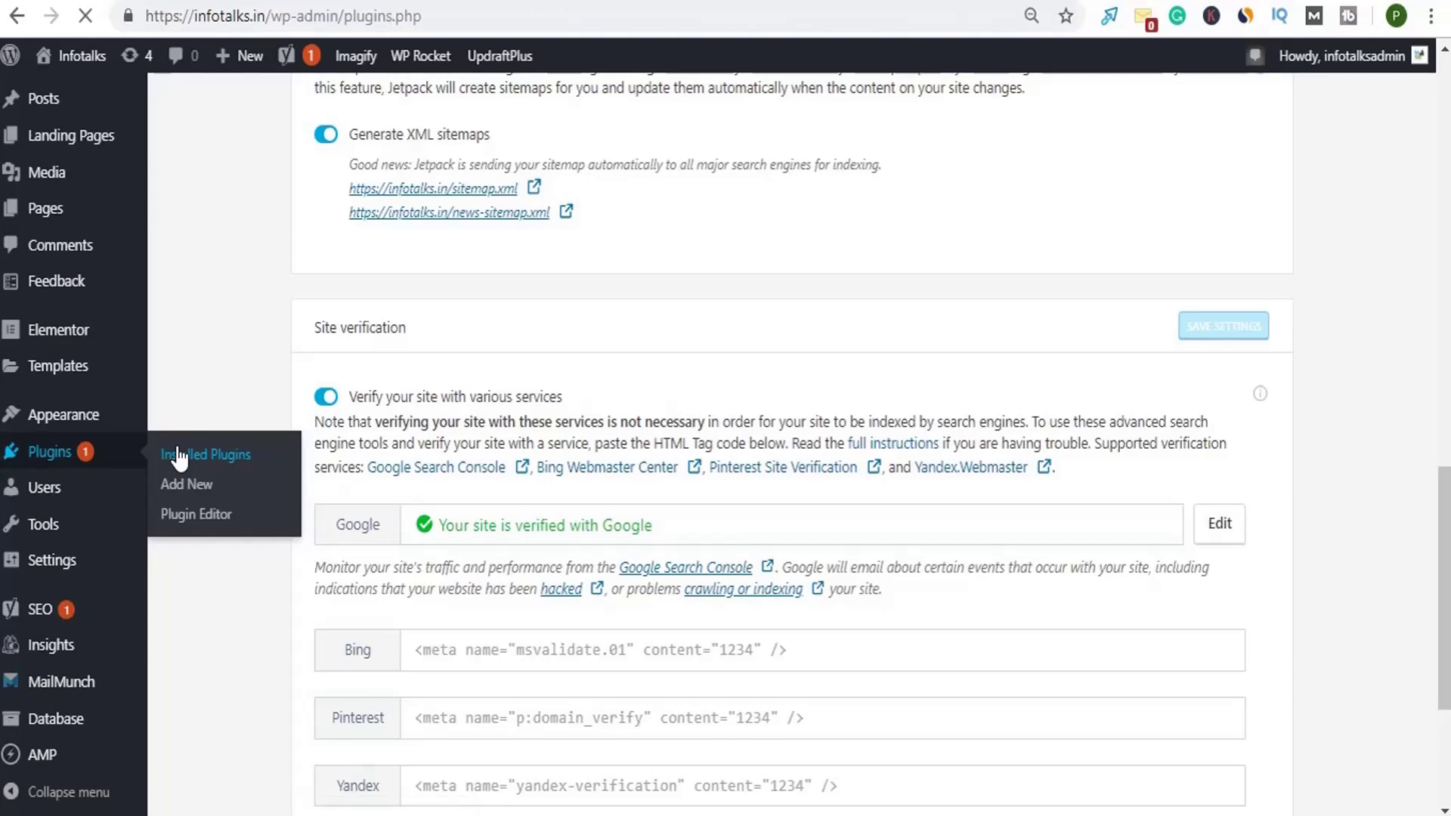
scroll(317, 469, down, 10)
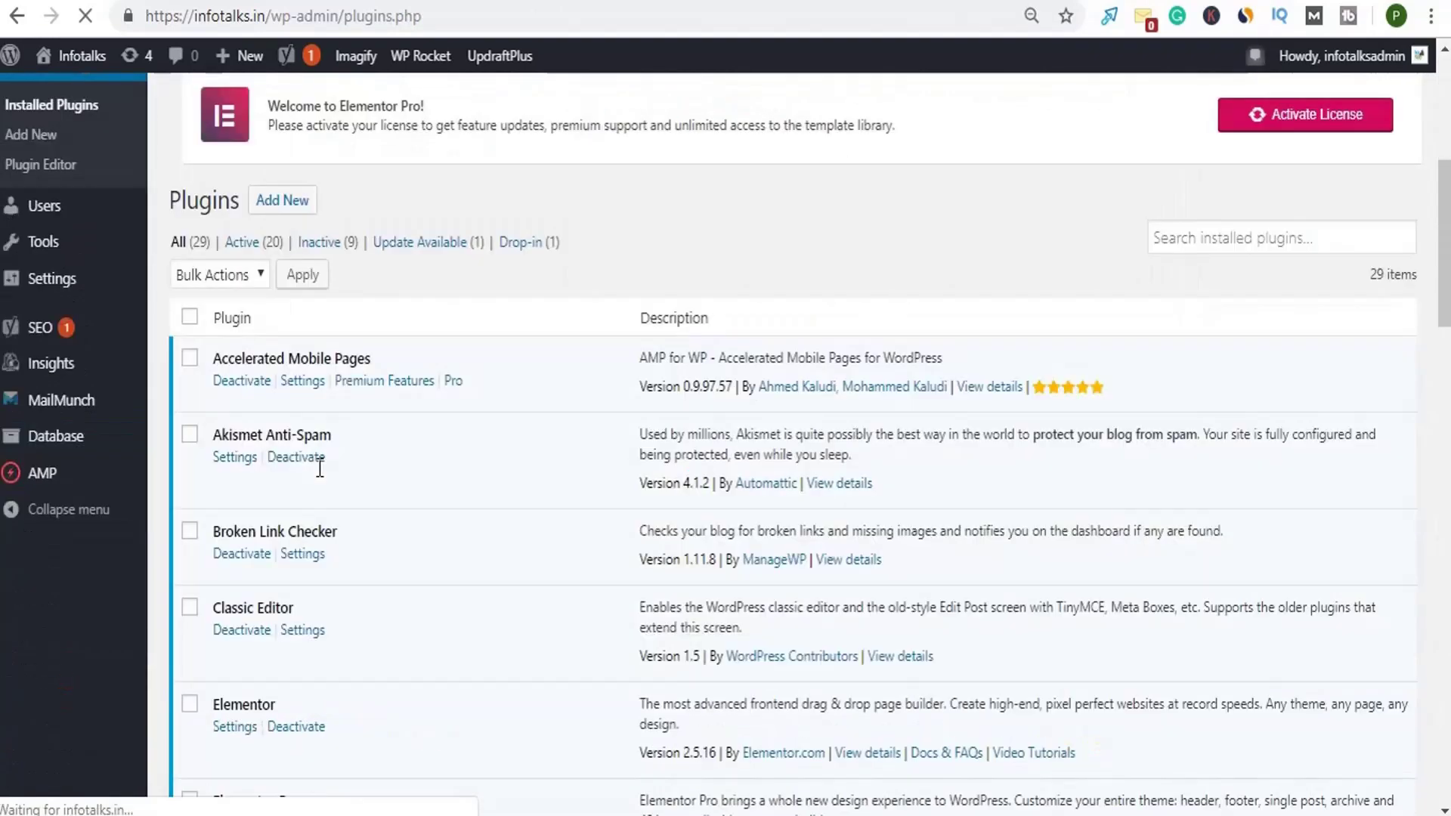
scroll(317, 469, down, 13)
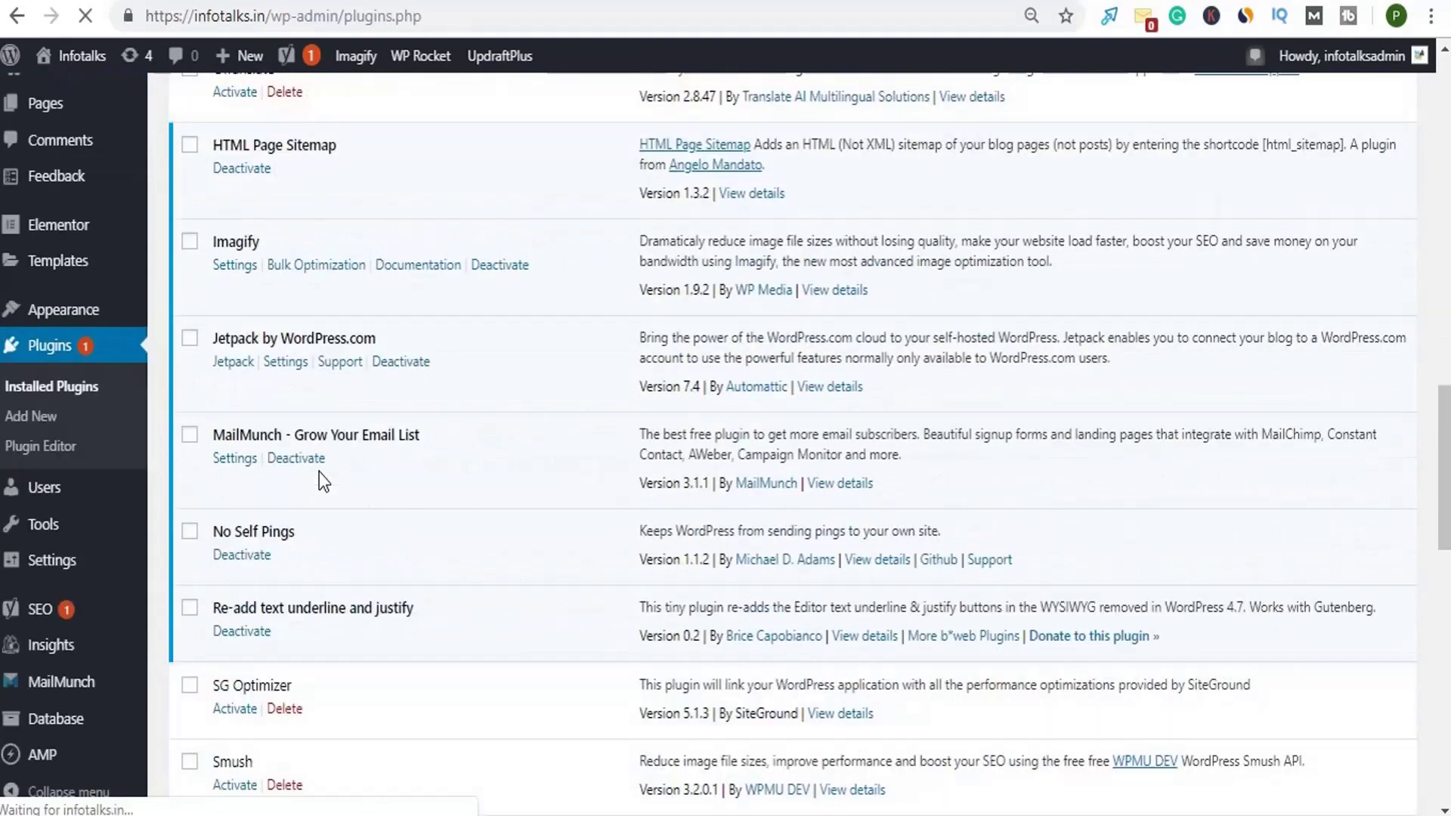
scroll(319, 472, down, 5)
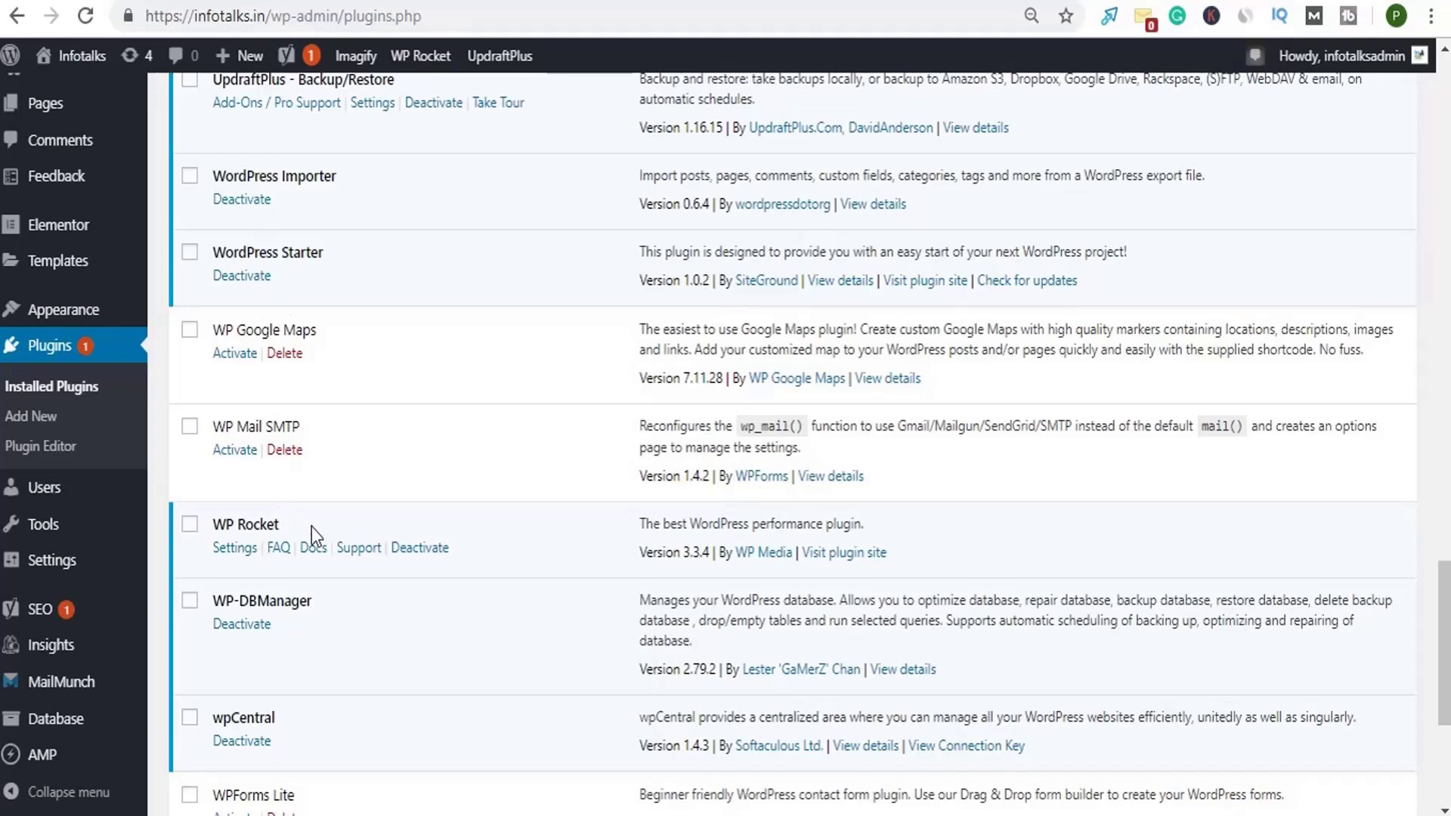
scroll(334, 550, up, 10)
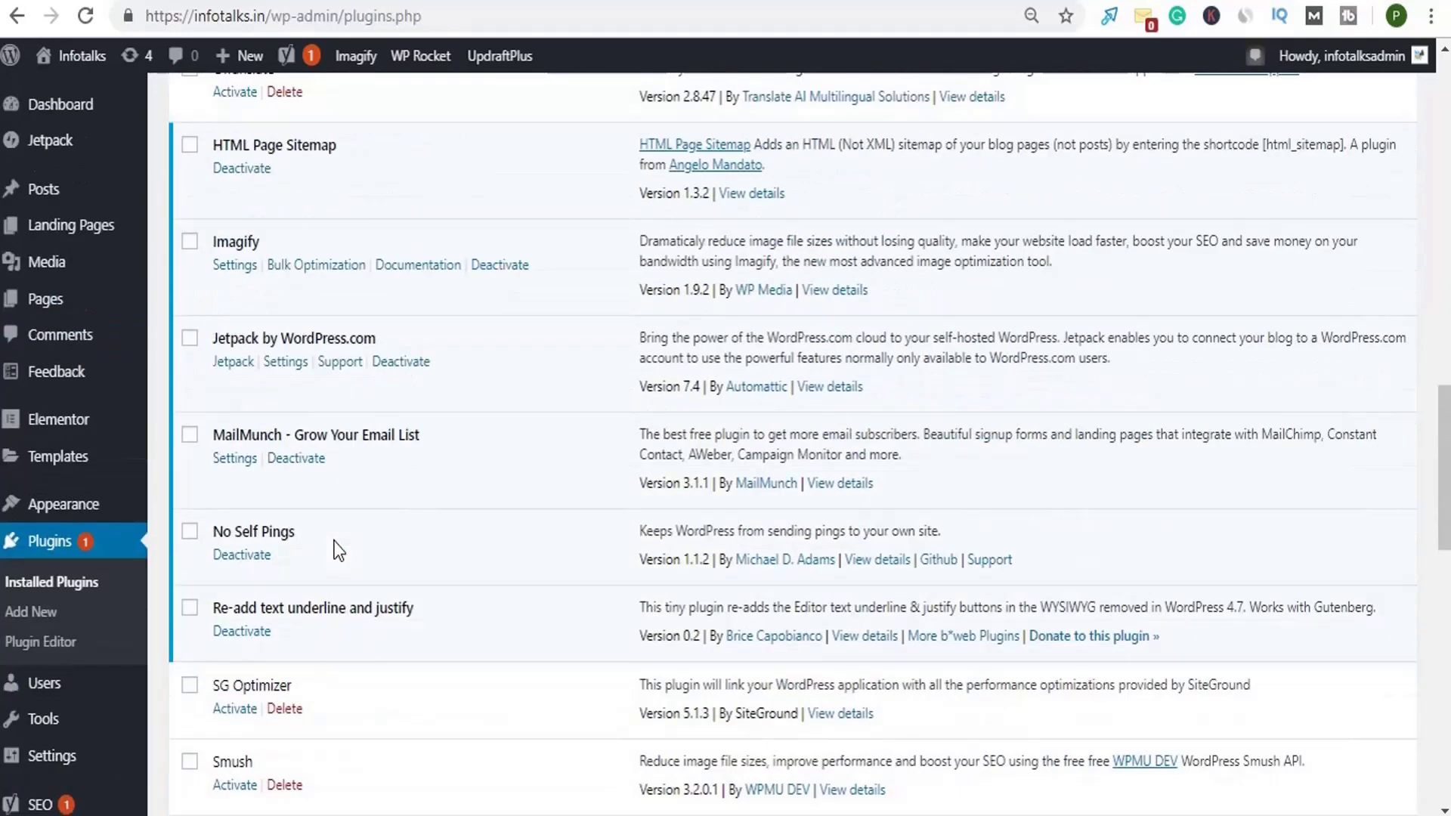
scroll(337, 550, up, 15)
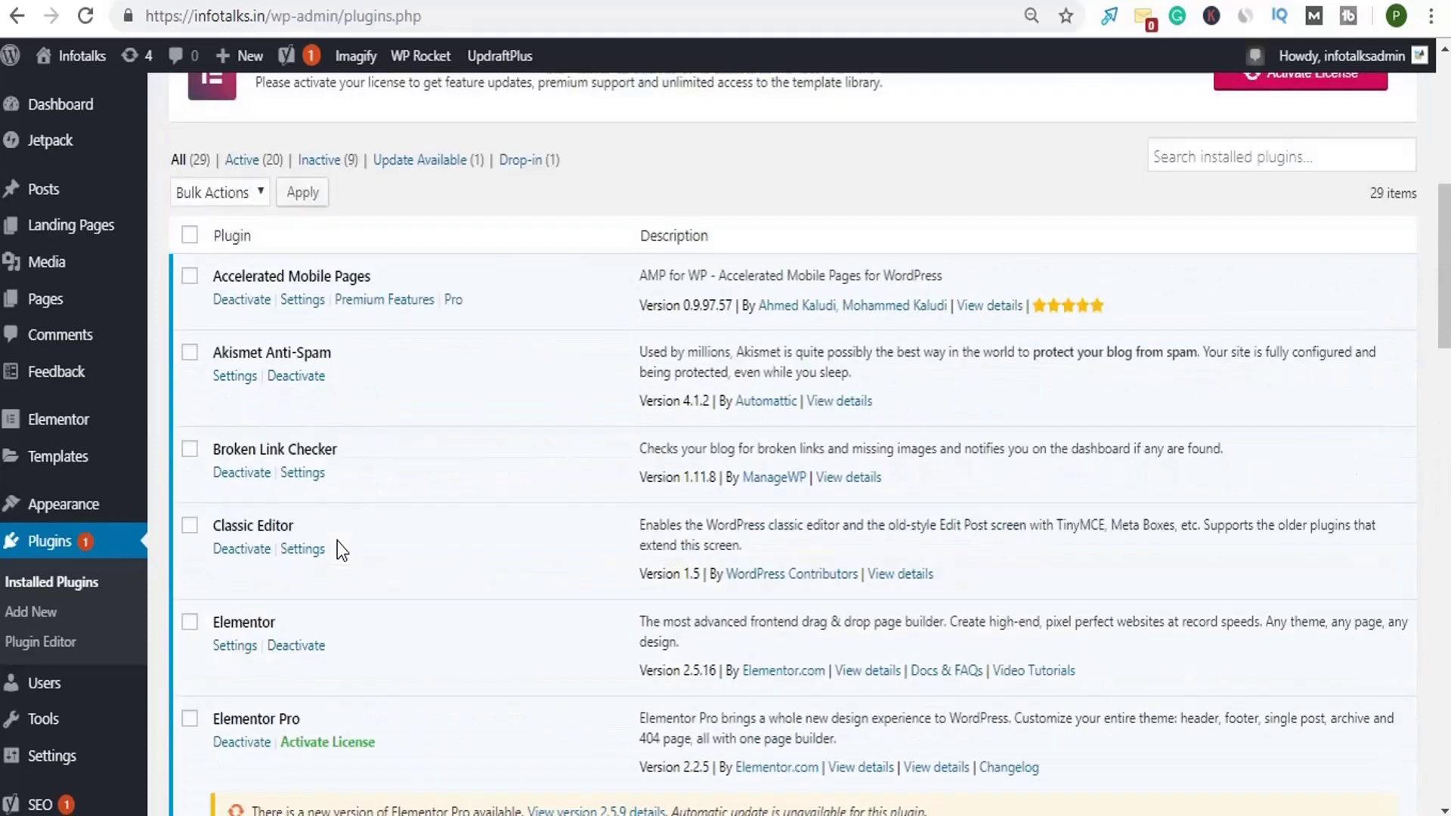
scroll(337, 541, down, 8)
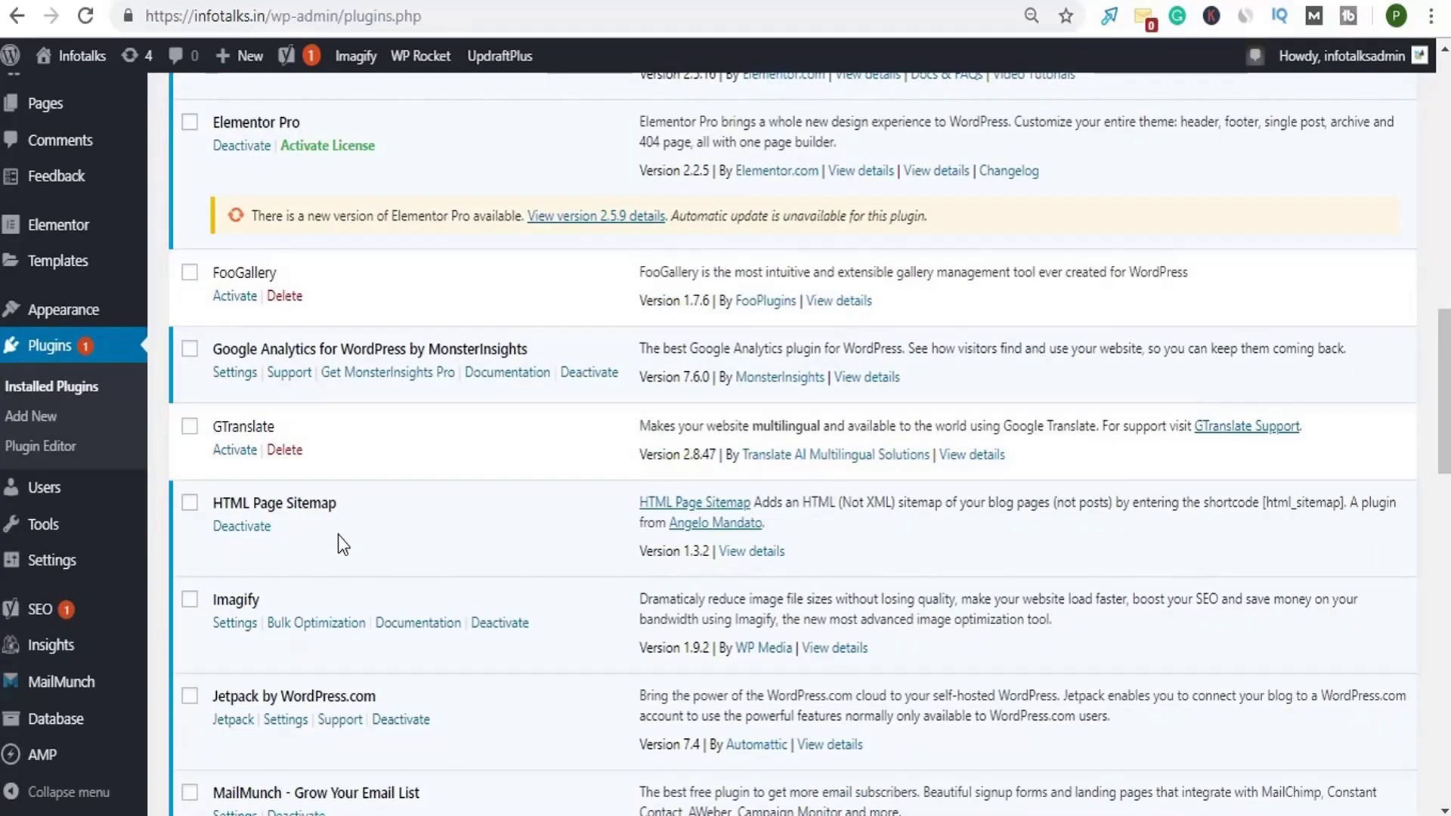
scroll(337, 533, down, 5)
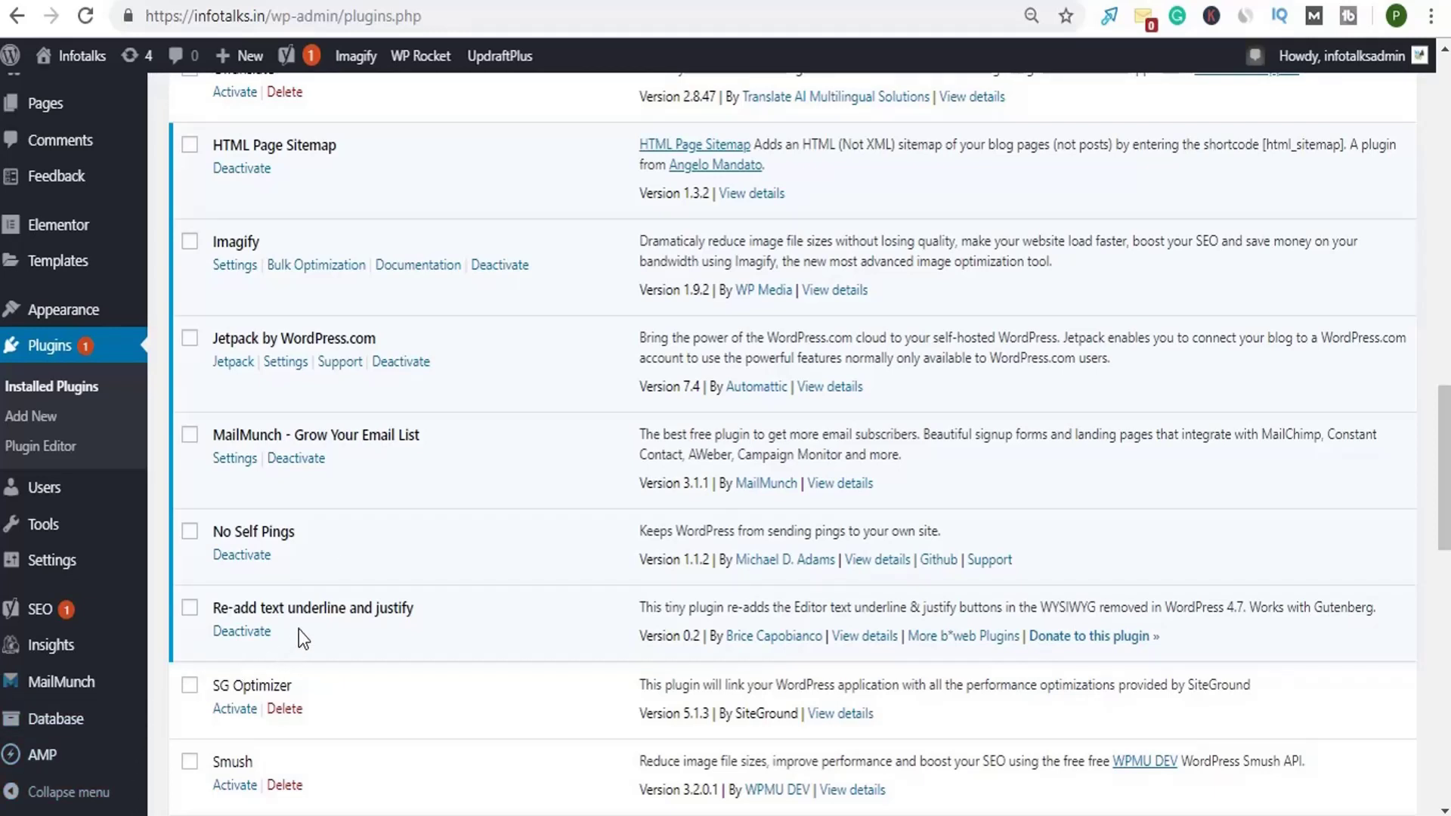
- Switch to the live infotalks.in homepage and show the MailMunch newsletter form with its name and email fields
mouse_move(99, 684)
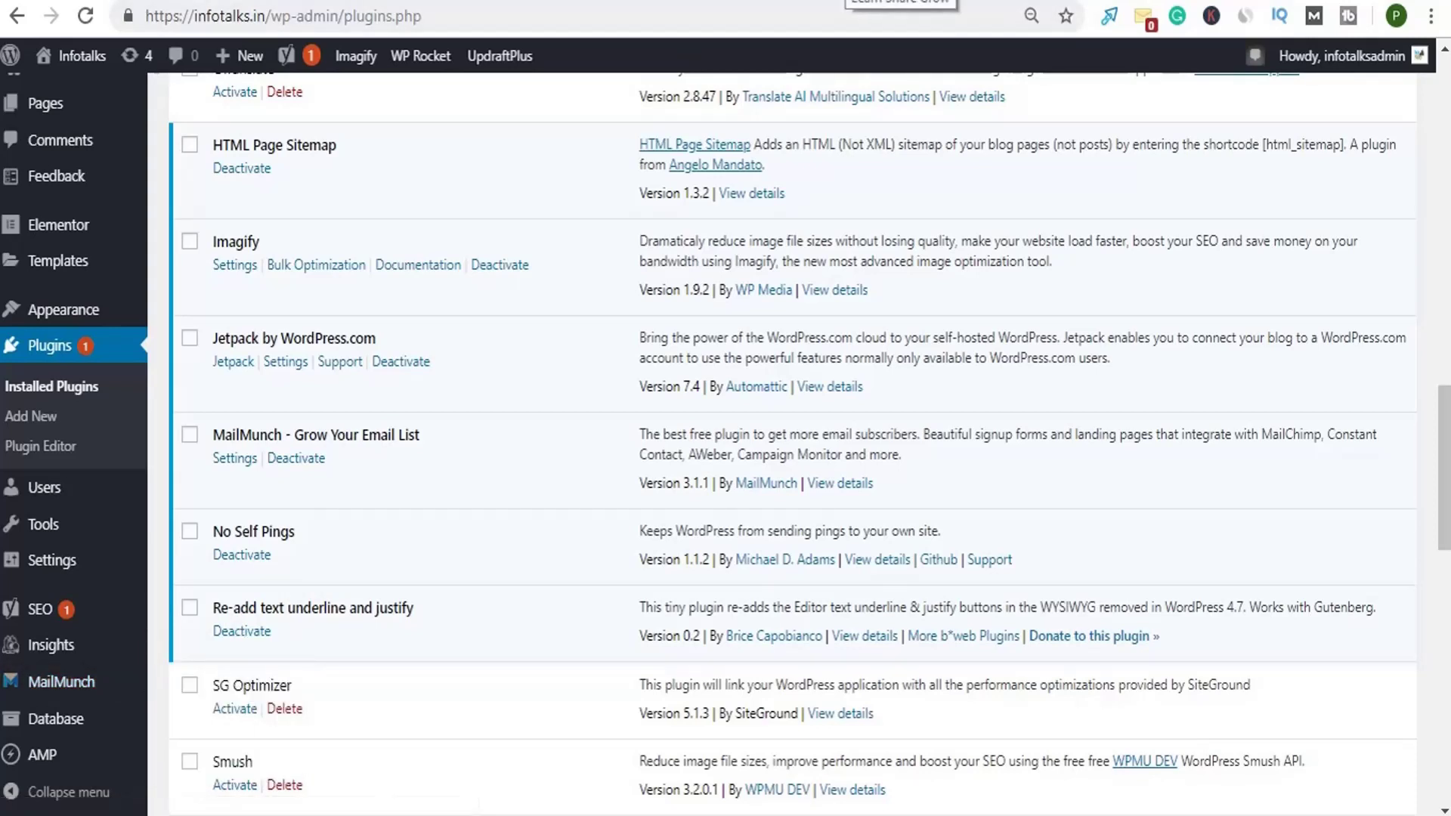
click(899, 2)
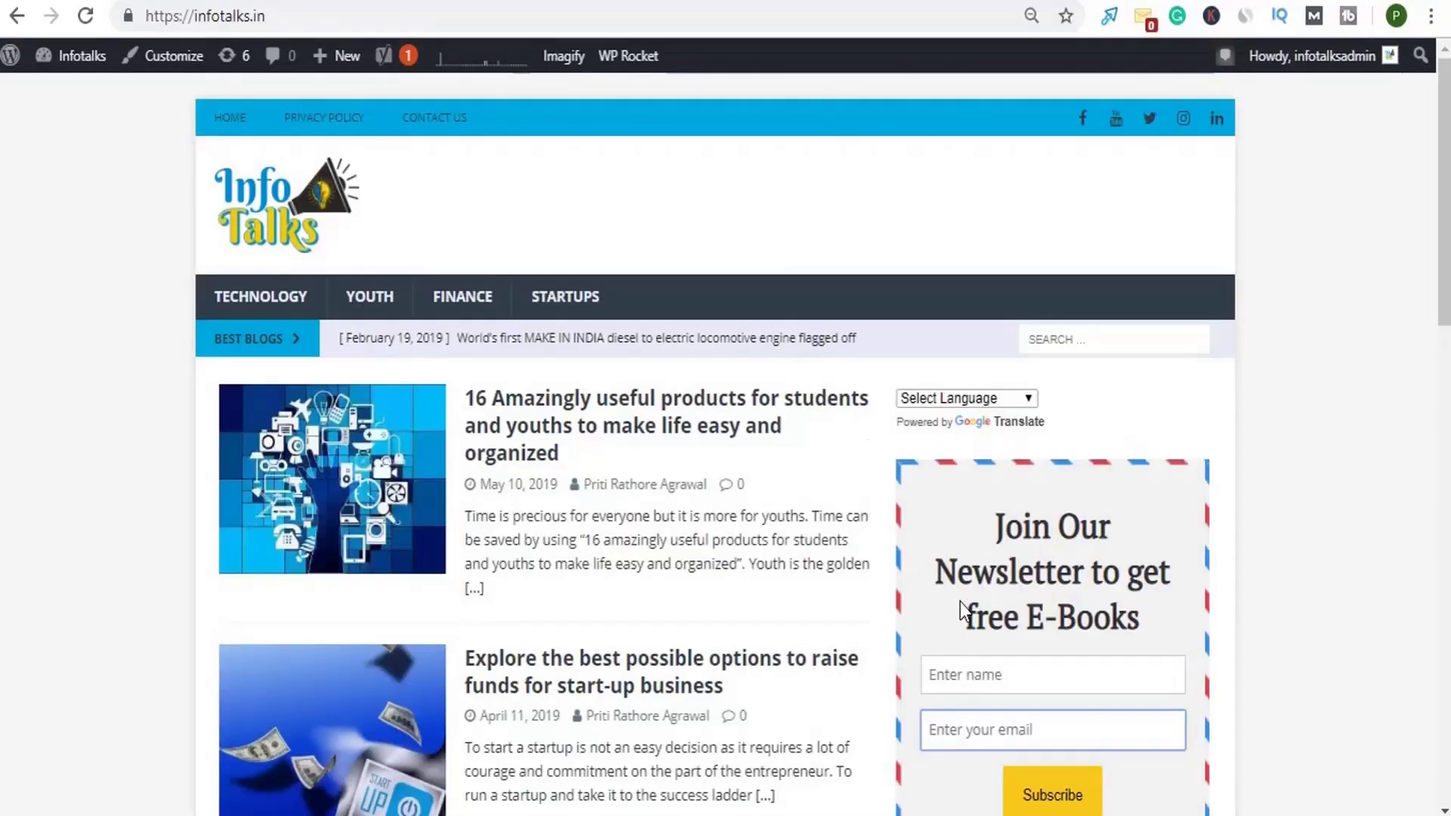
scroll(959, 601, down, 3)
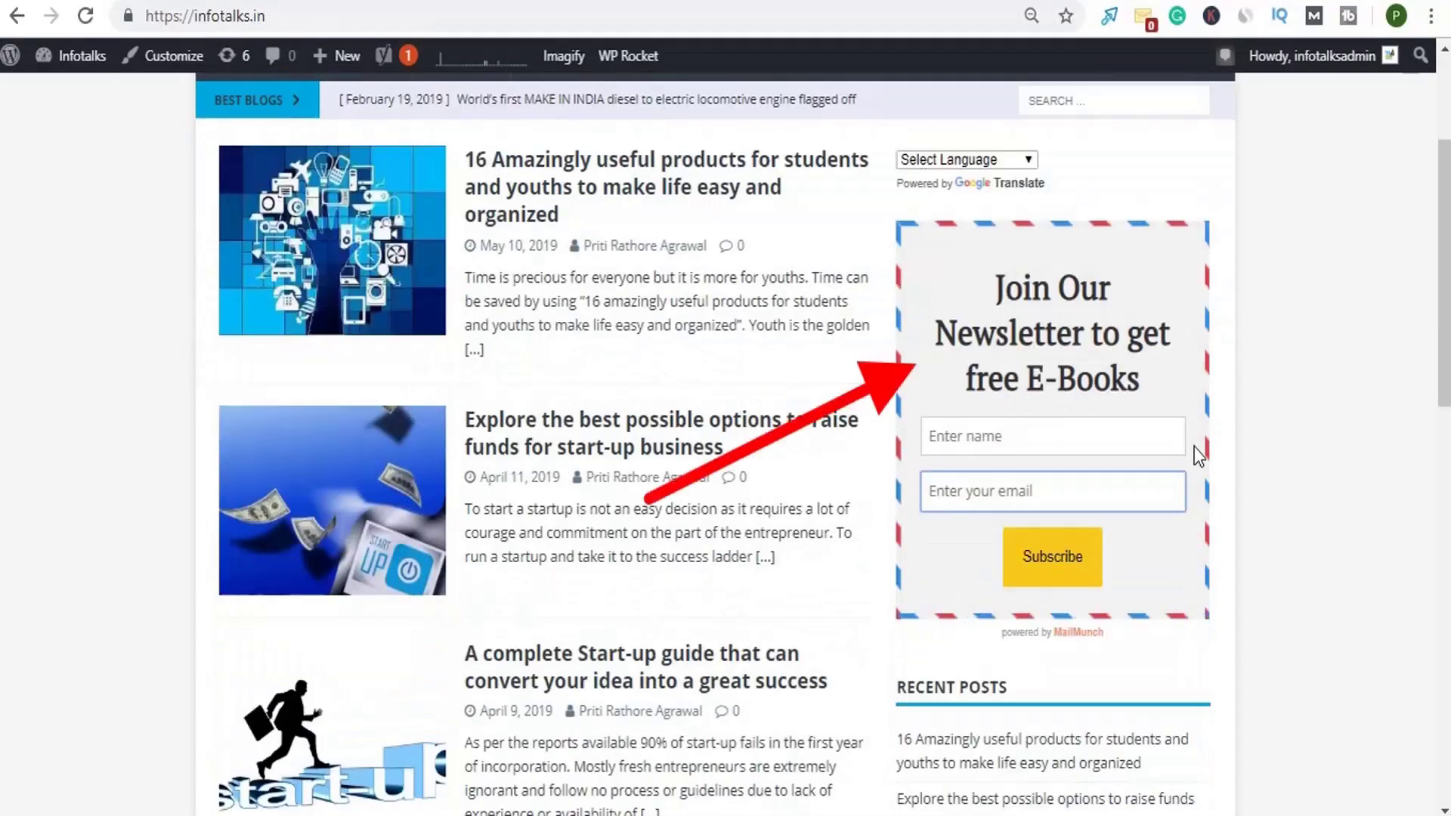
click(1017, 435)
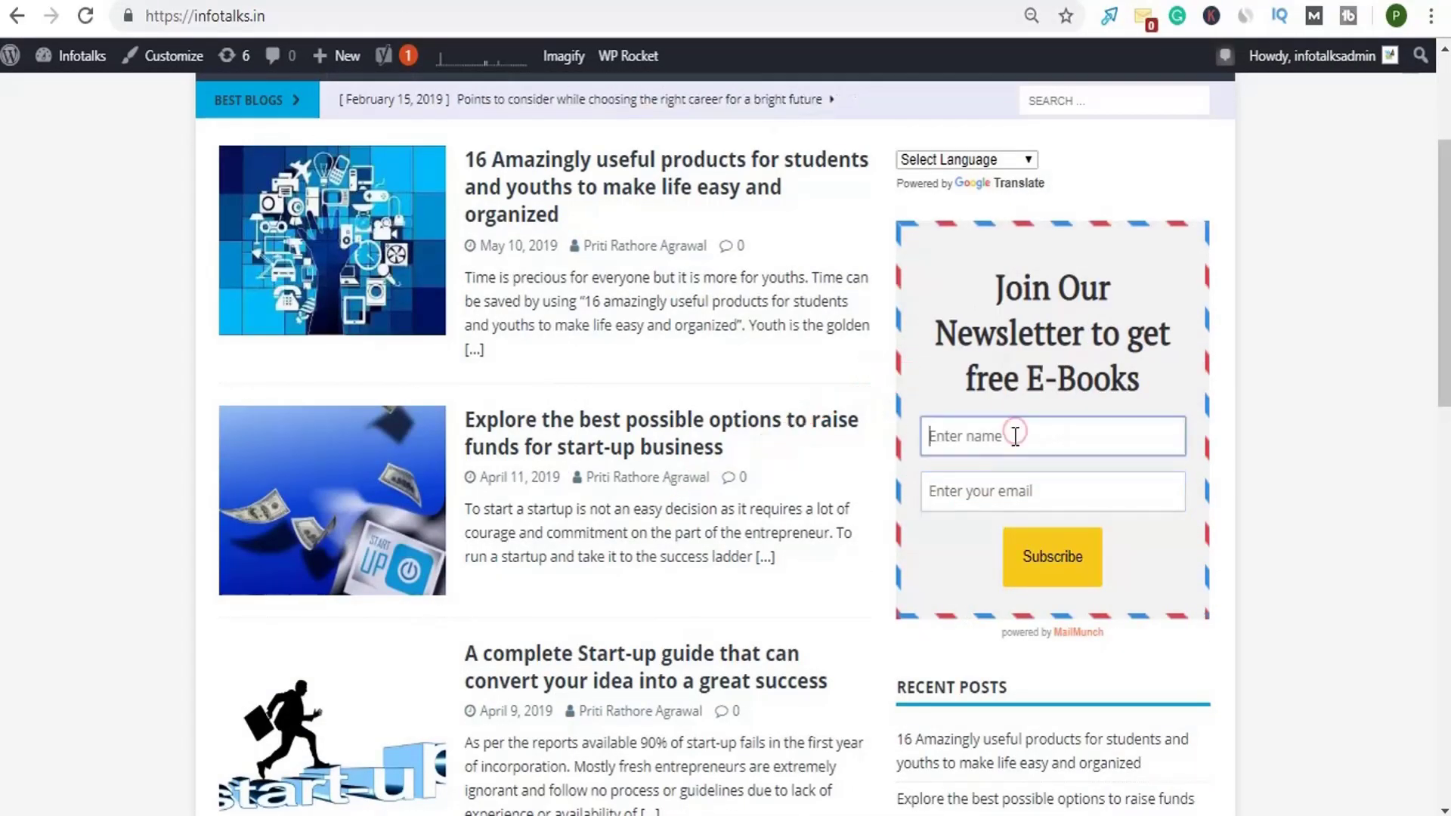
click(990, 493)
mouse_move(816, 476)
scroll(816, 476, down, 15)
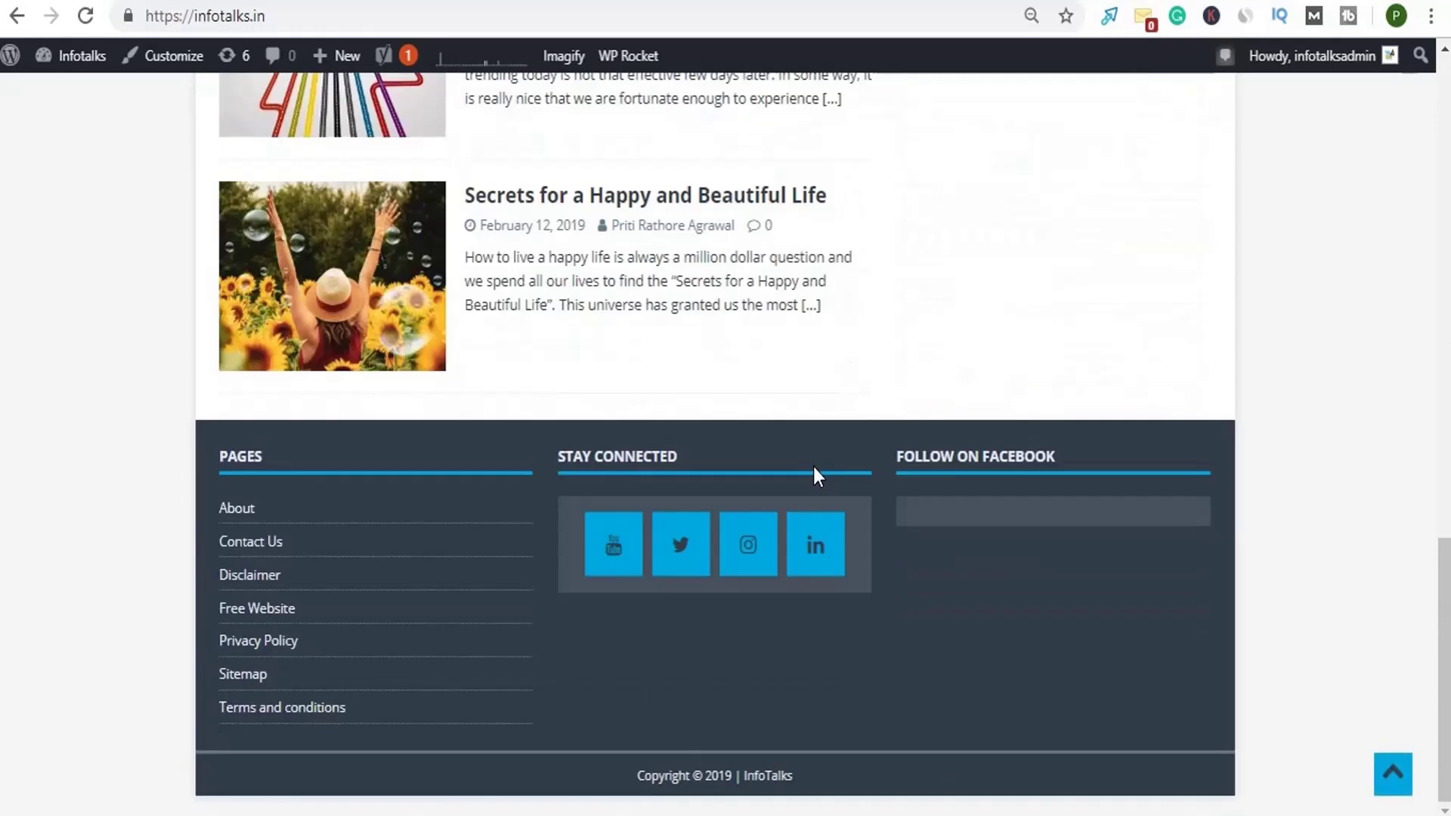
scroll(816, 476, up, 10)
scroll(816, 476, up, 7)
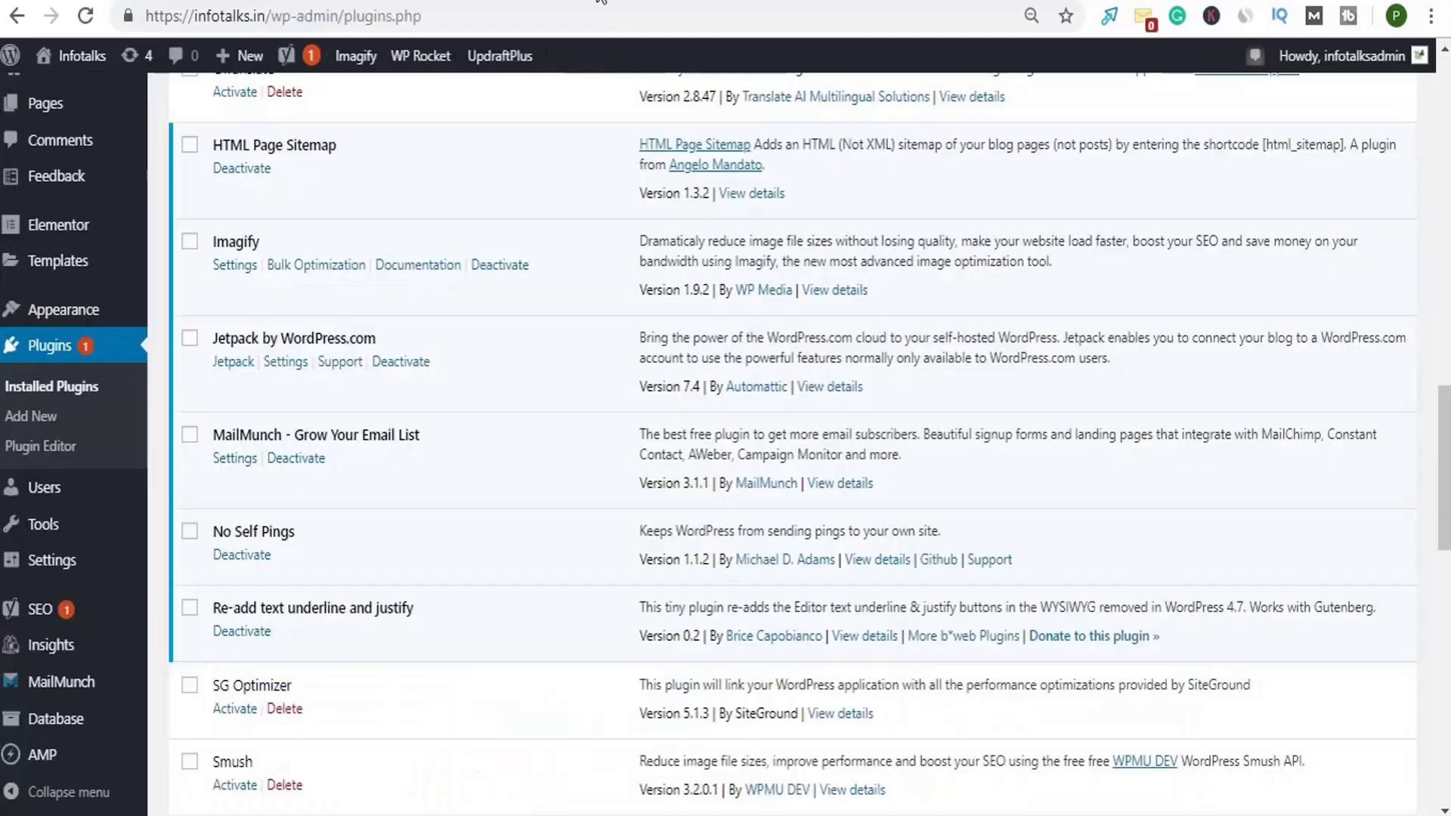
- Open MailMunch's Forms page in the WordPress admin and examine the list of existing subscription forms
mouse_move(87, 694)
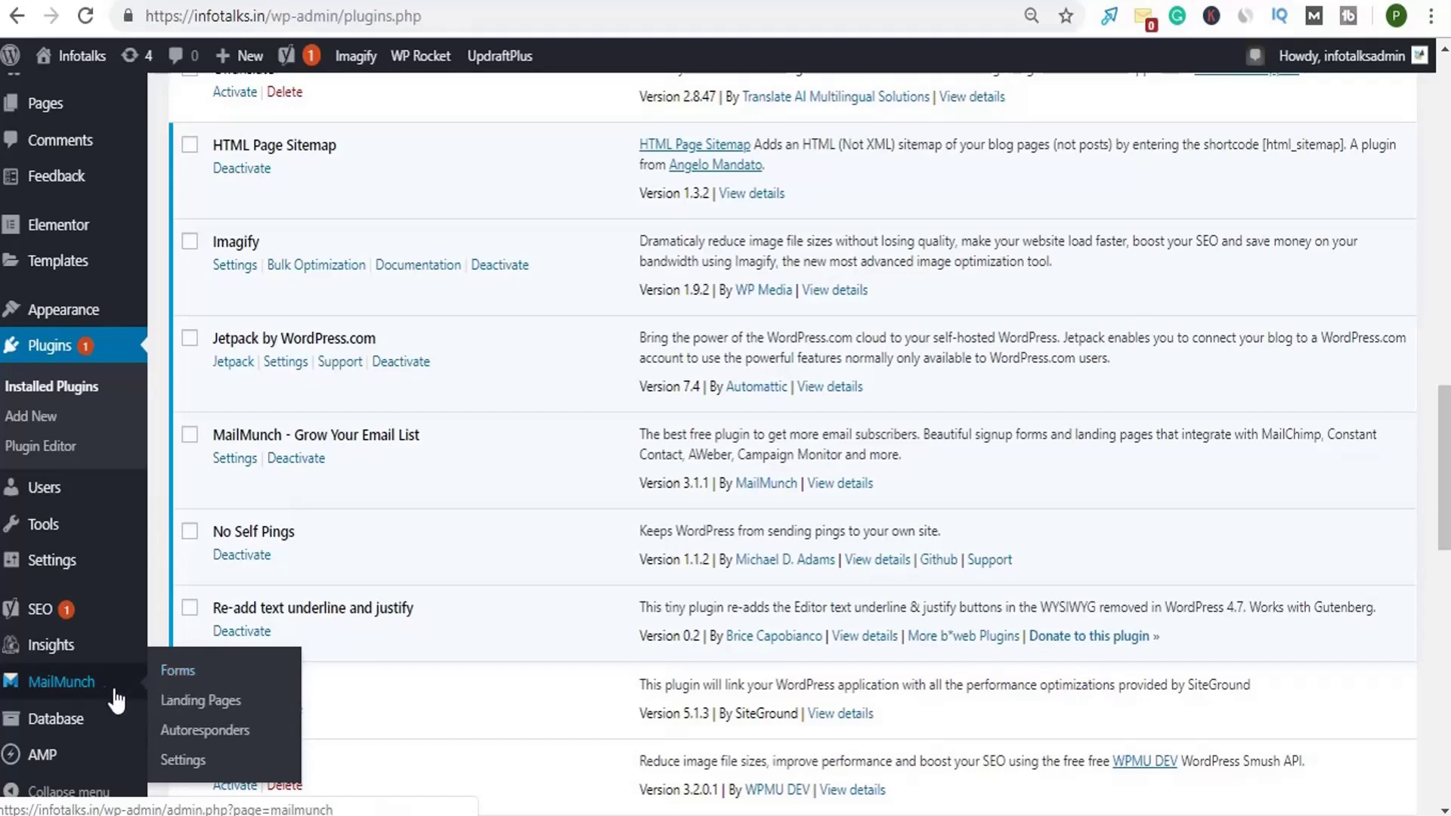
click(186, 672)
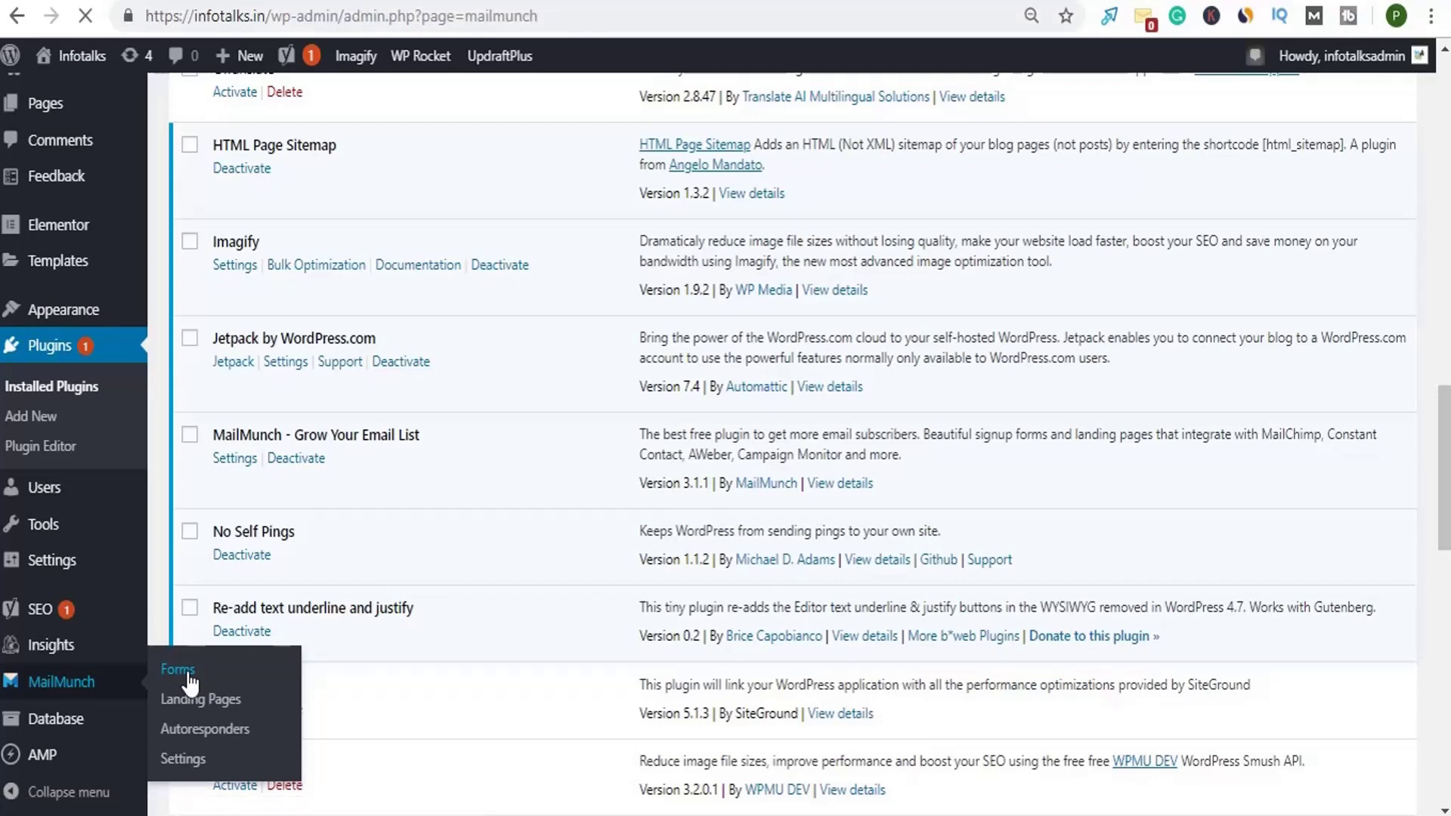
scroll(189, 680, down, 5)
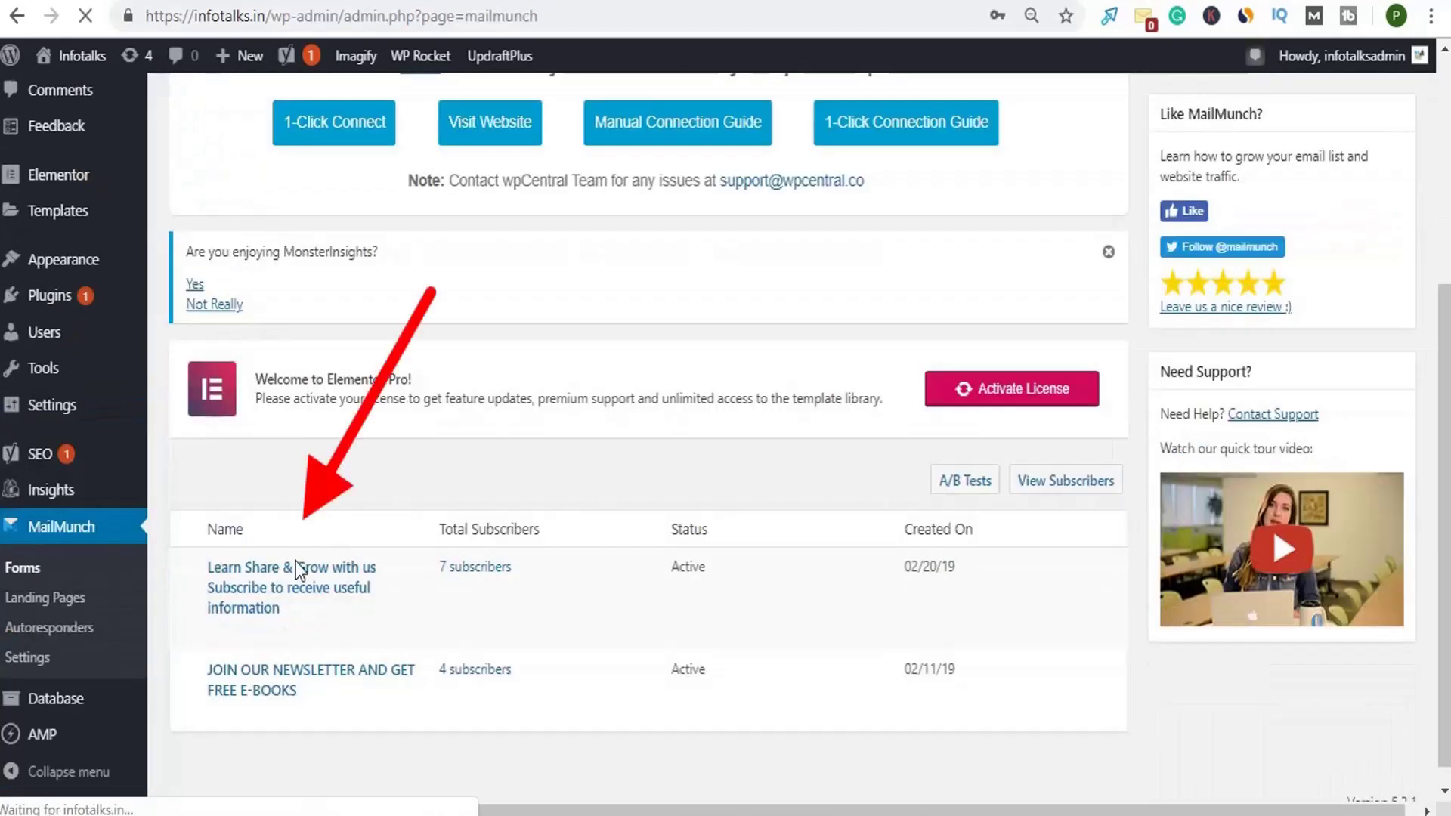
mouse_move(251, 550)
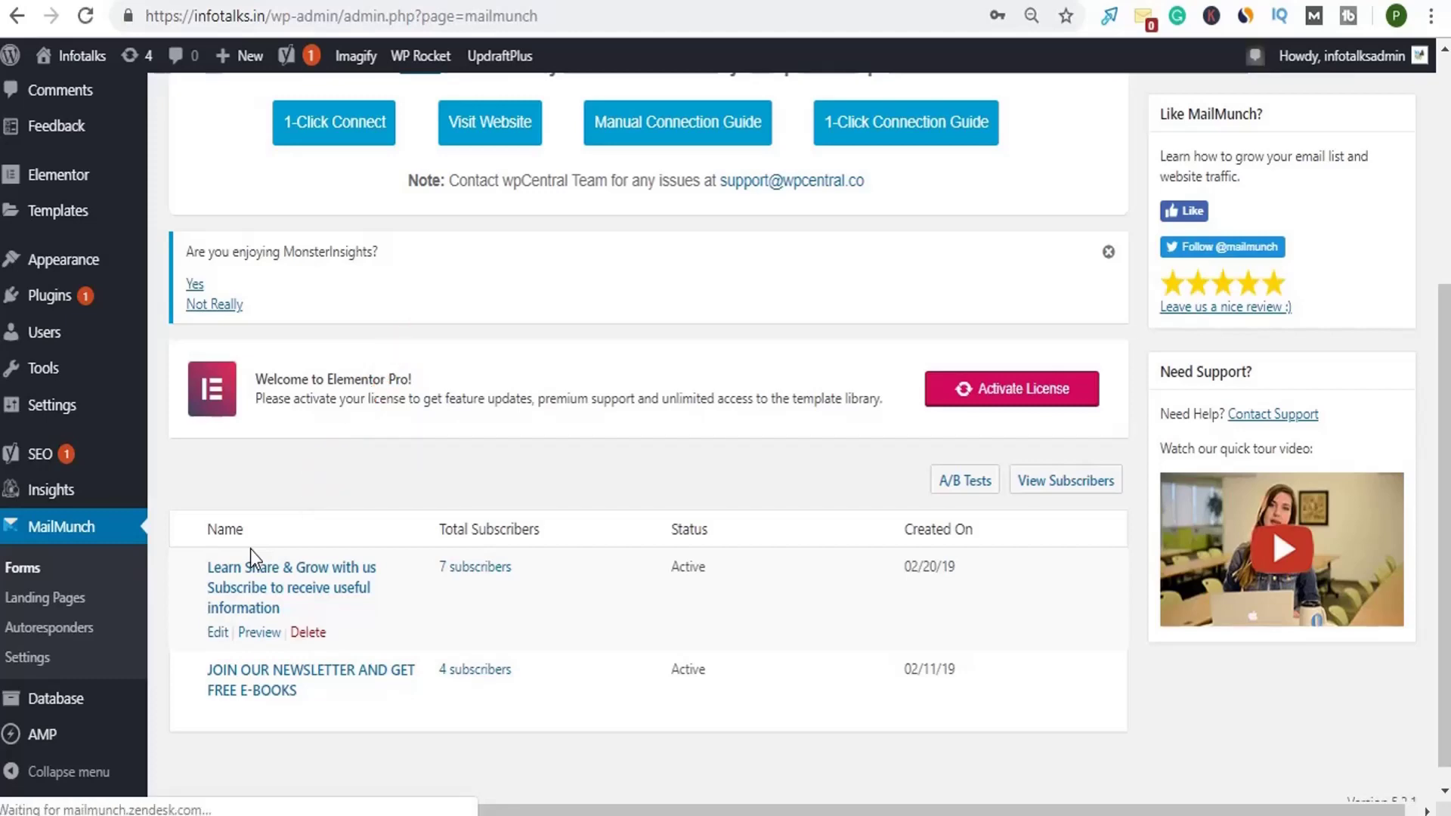
- Examine MailMunch's Forms page, covering the existing subscription forms and the option for creating a new form
scroll(579, 598, up, 5)
scroll(578, 598, down, 5)
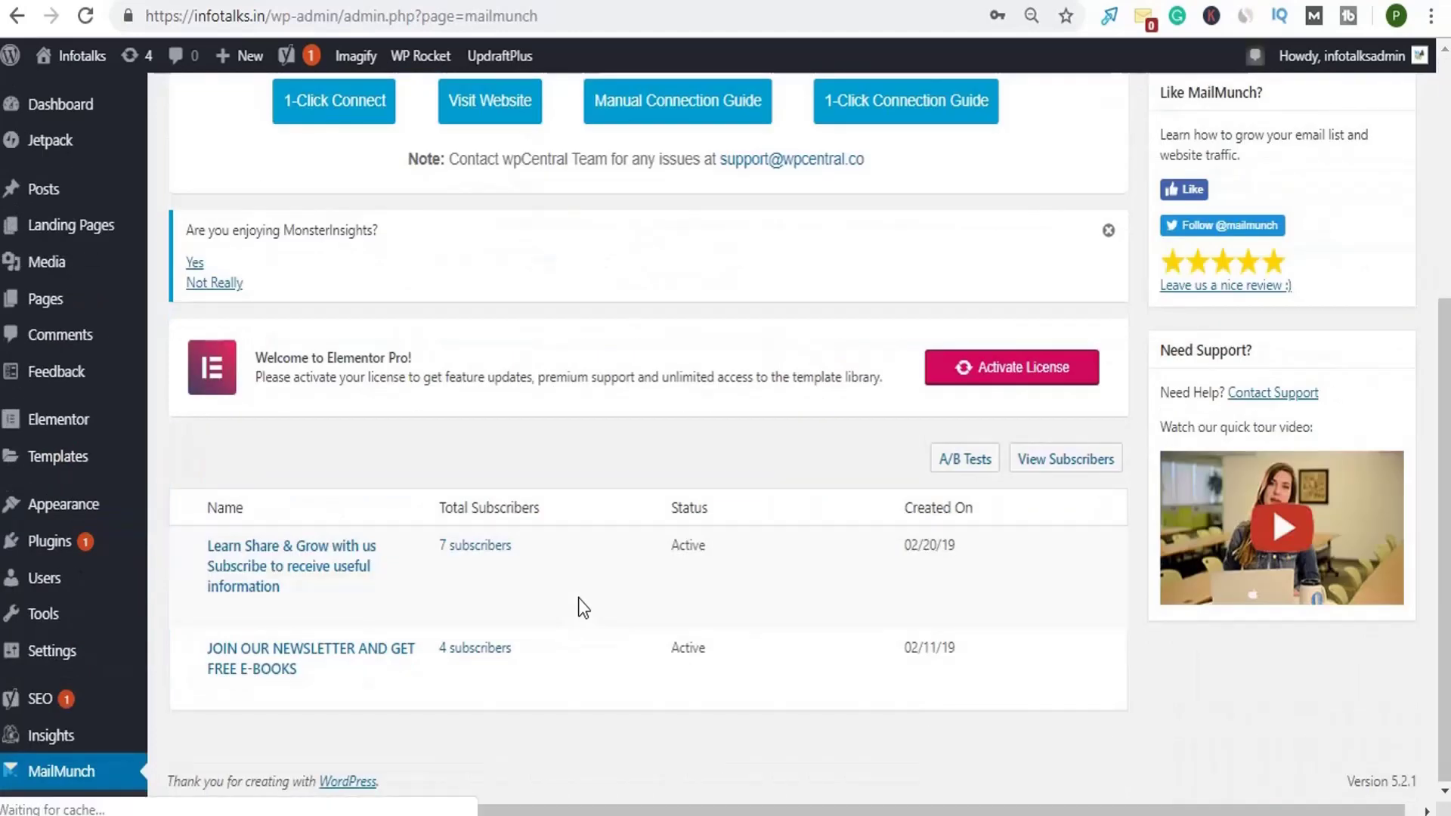
scroll(578, 597, up, 5)
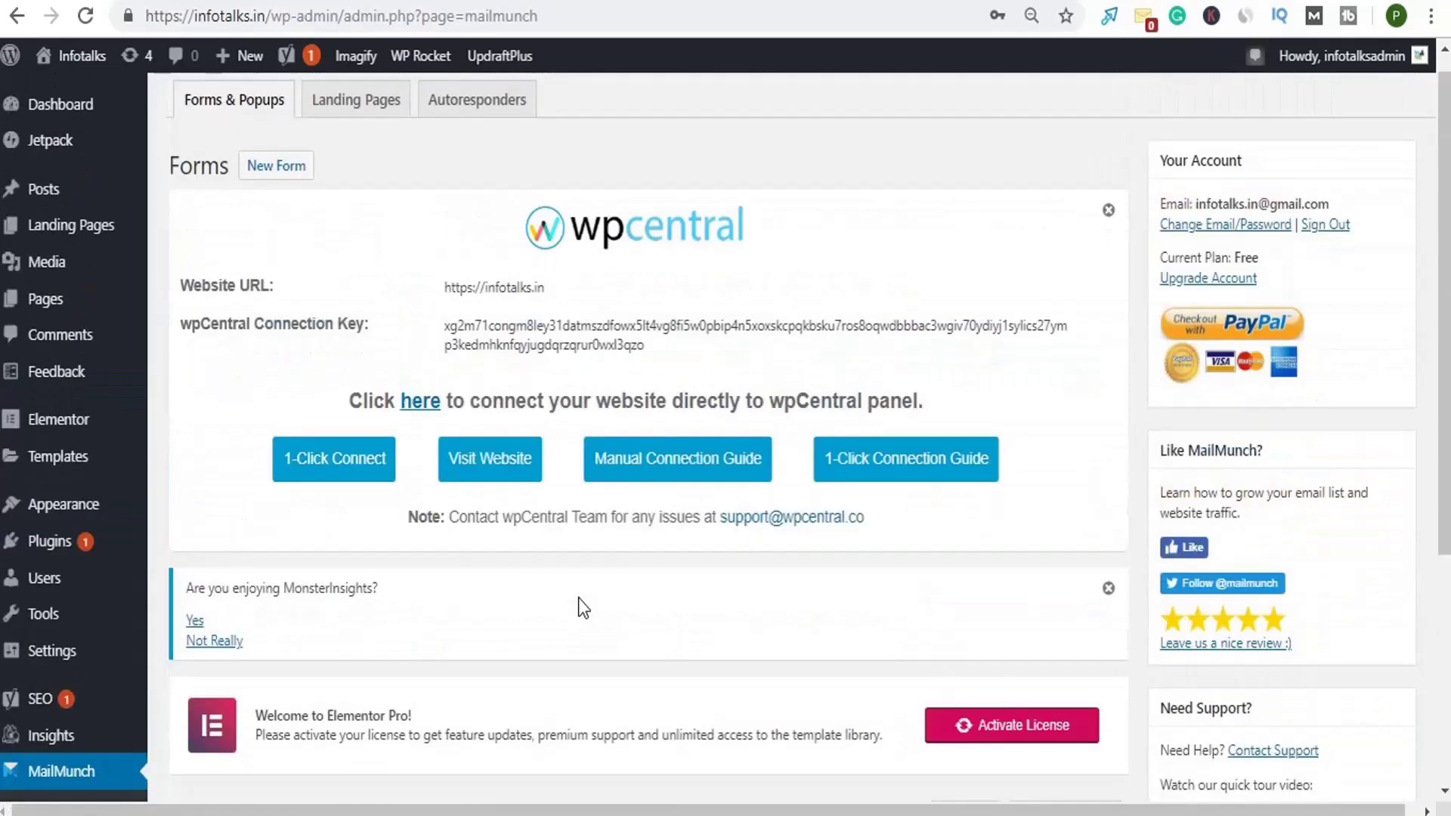
scroll(578, 597, down, 5)
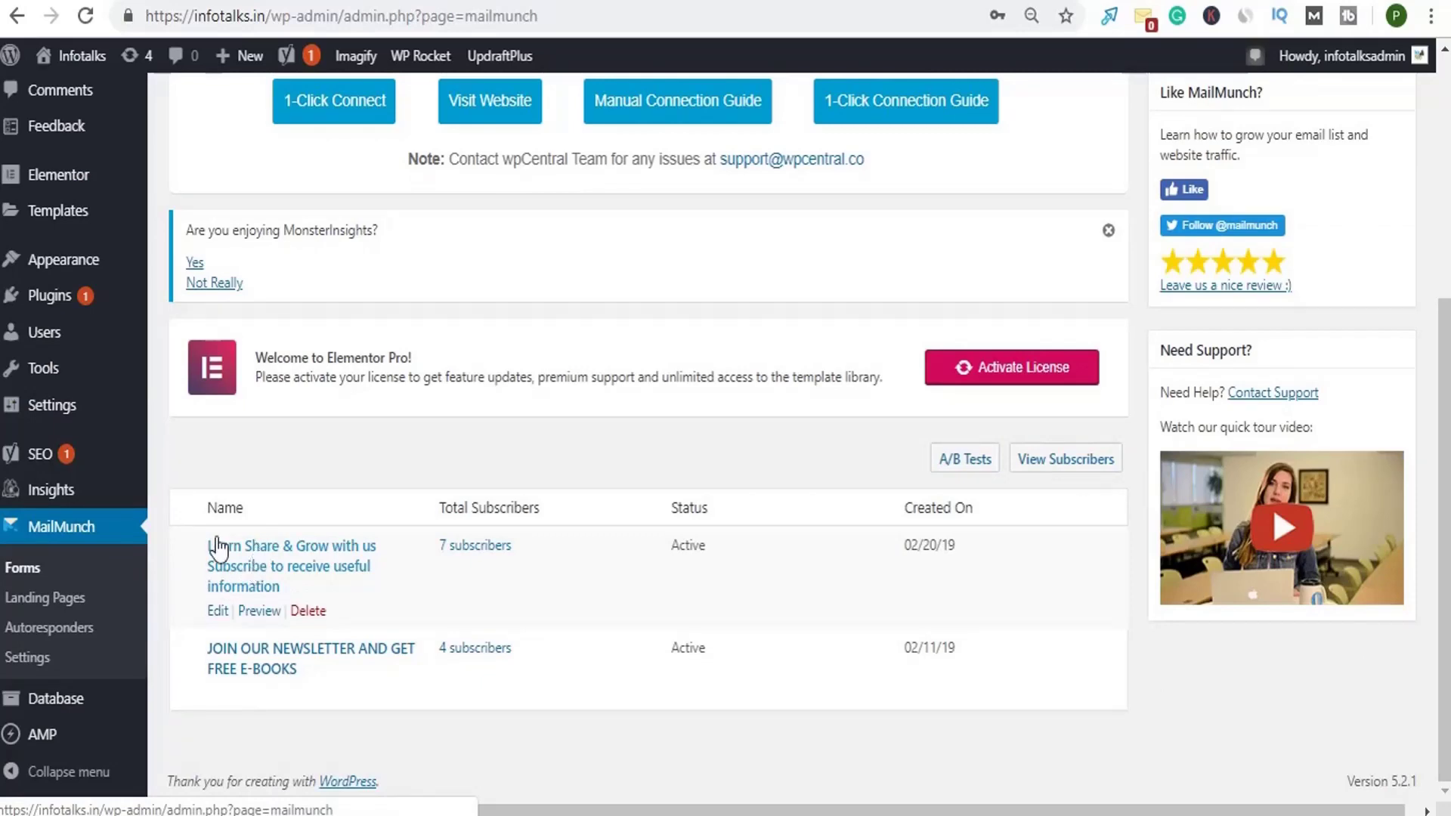
scroll(268, 574, up, 5)
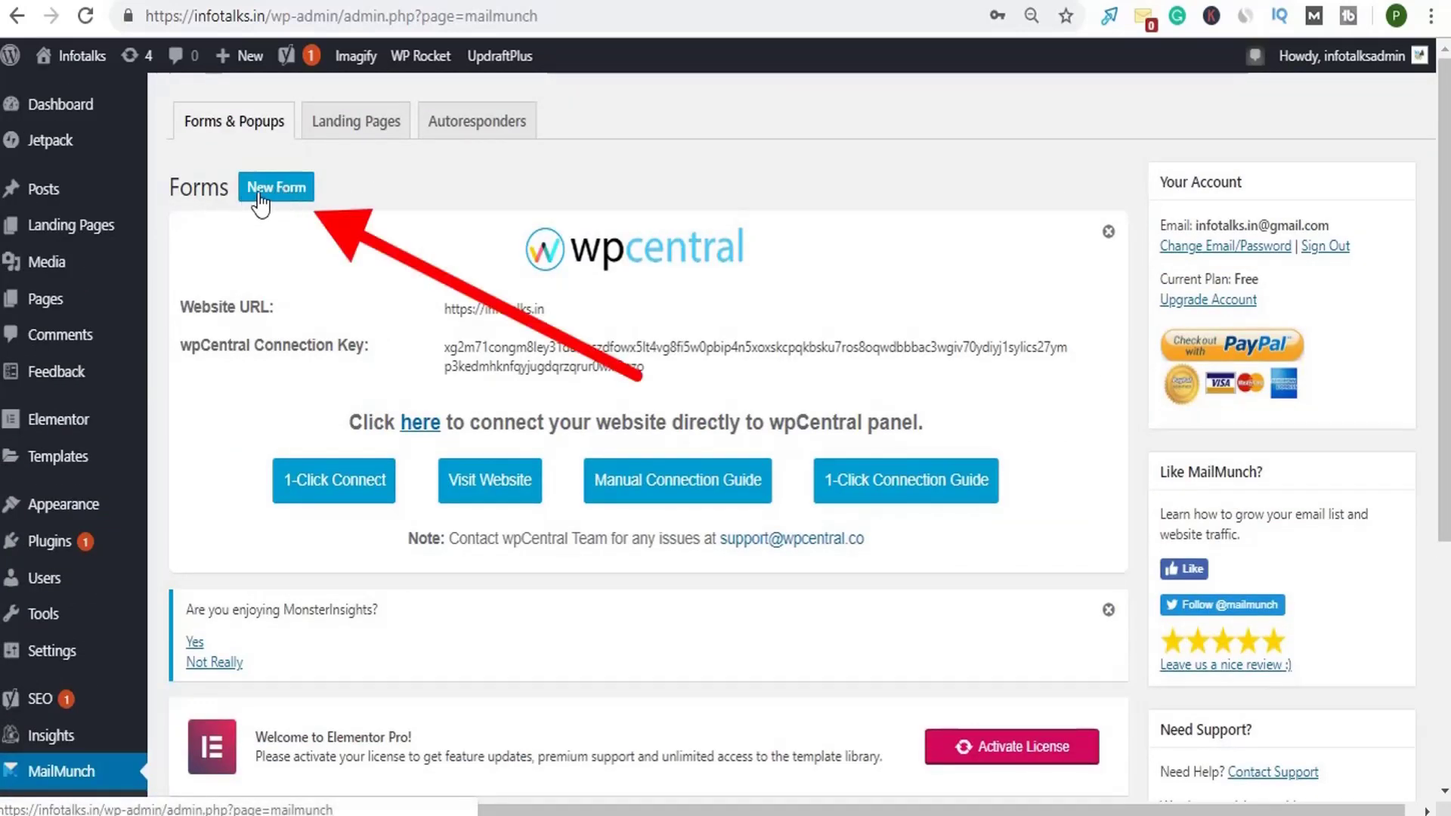
scroll(302, 393, down, 5)
scroll(334, 305, up, 5)
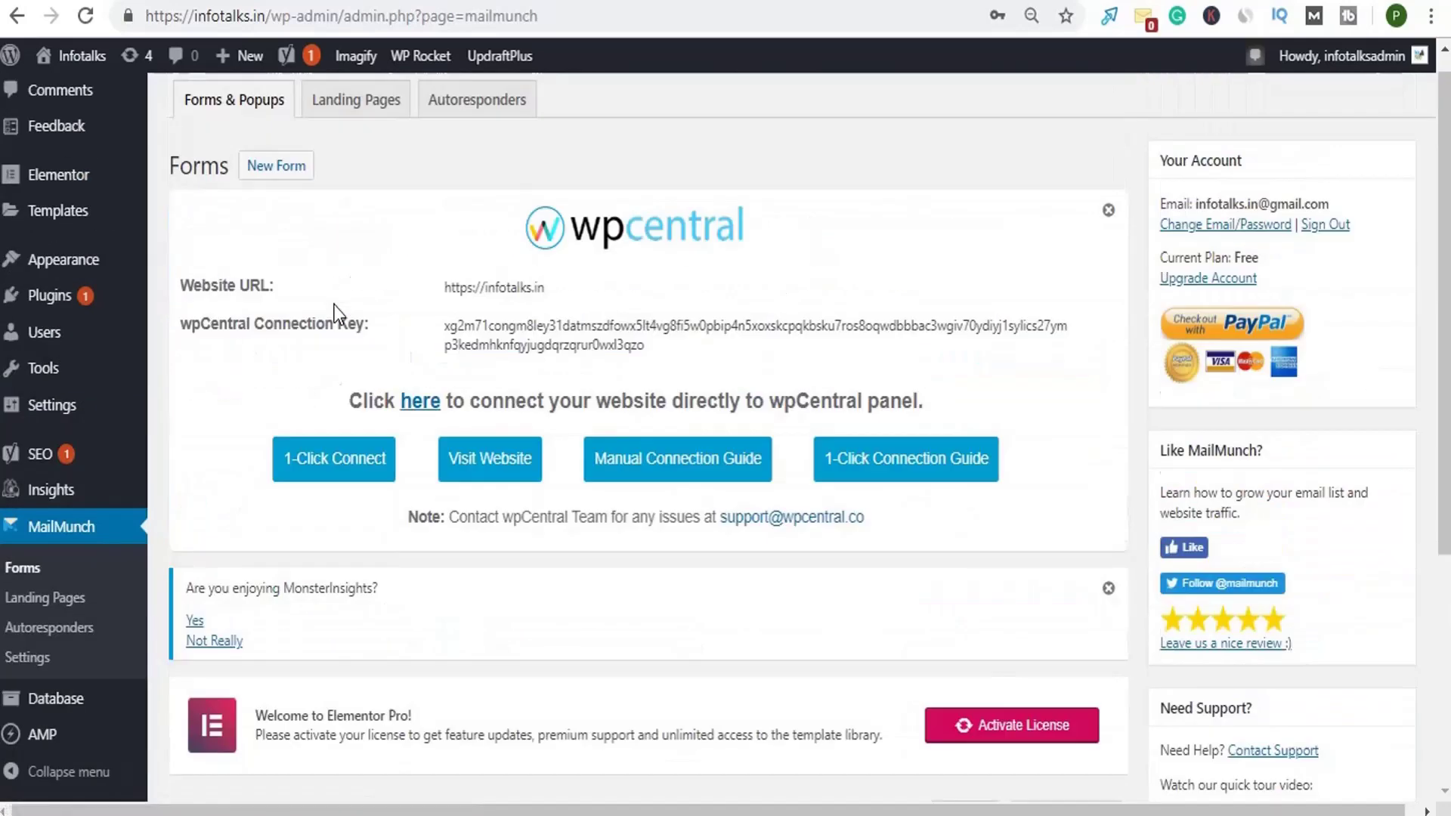
- Open the "Learn Share & Grow with us" form for editing and look through its available themes, including Simple and Postman
mouse_move(236, 593)
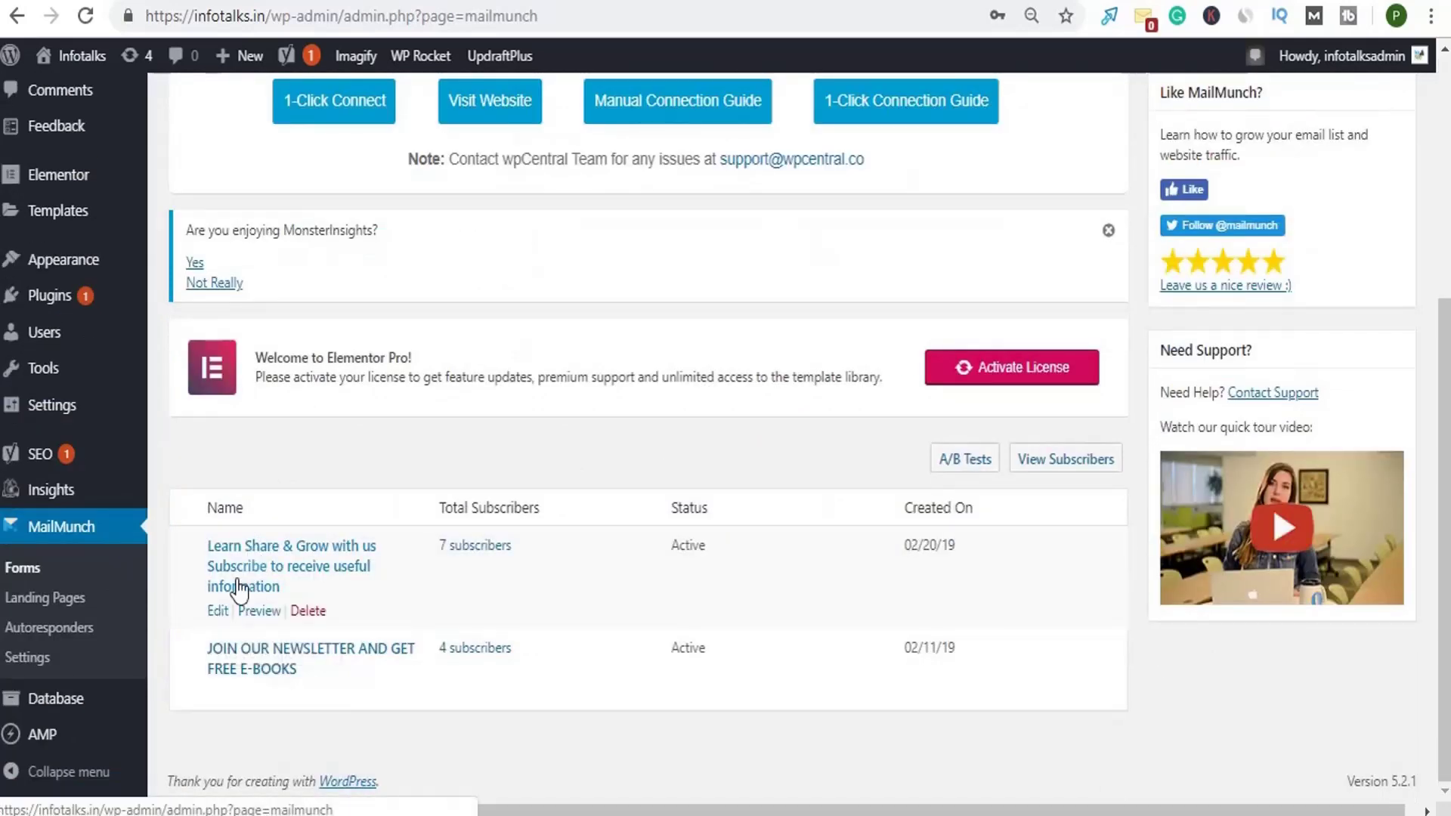
click(221, 609)
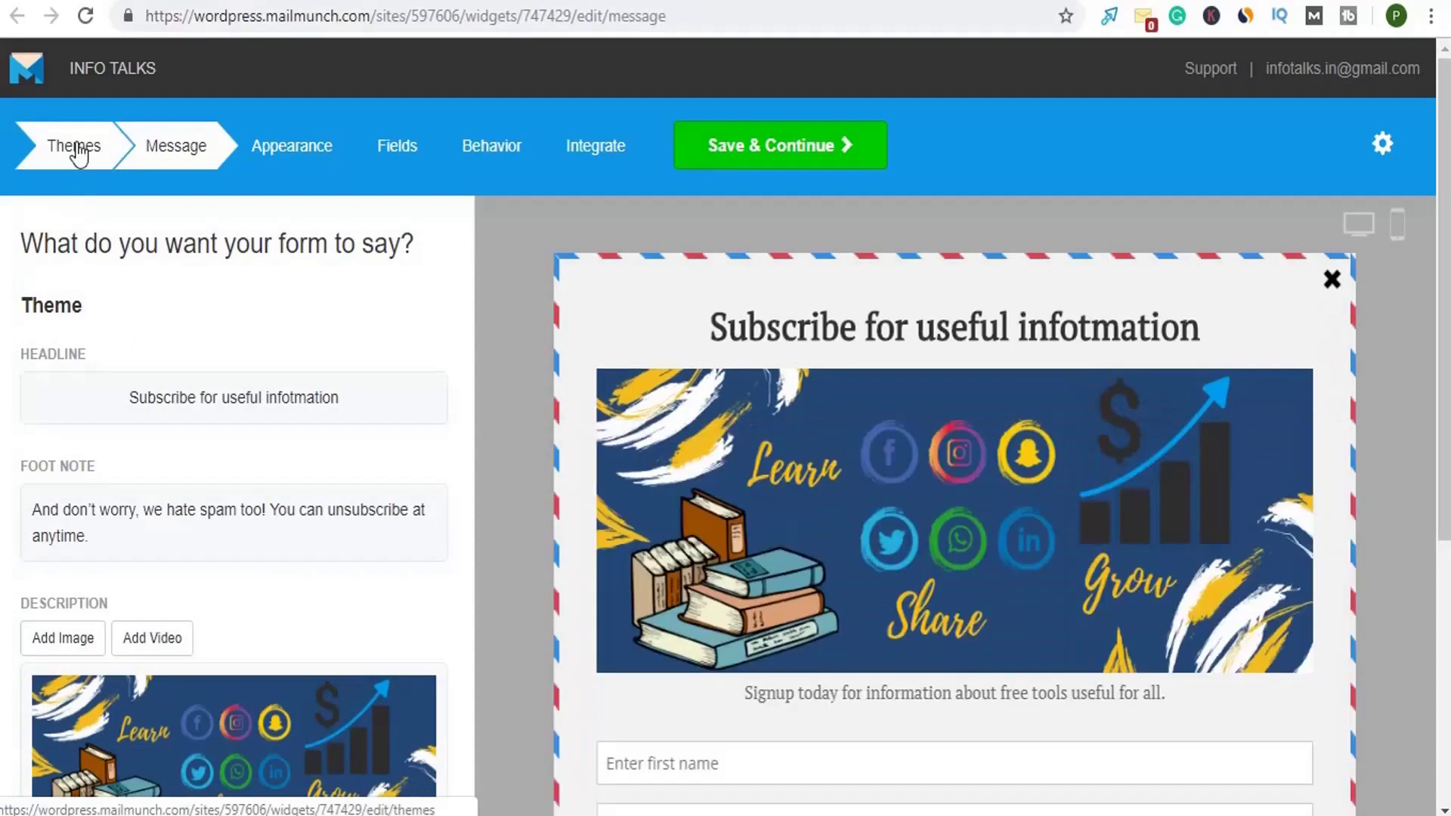
click(76, 143)
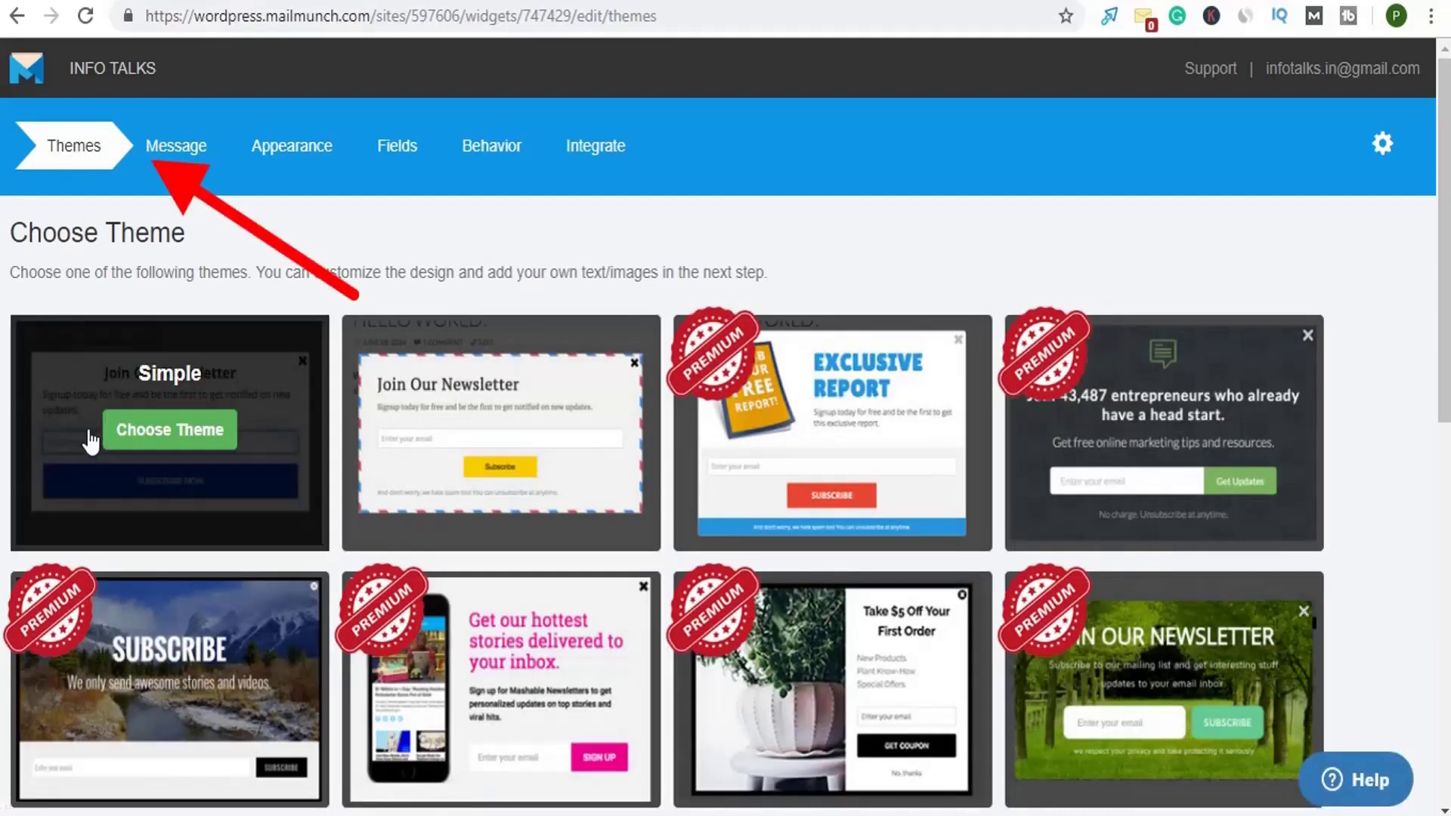
mouse_move(467, 453)
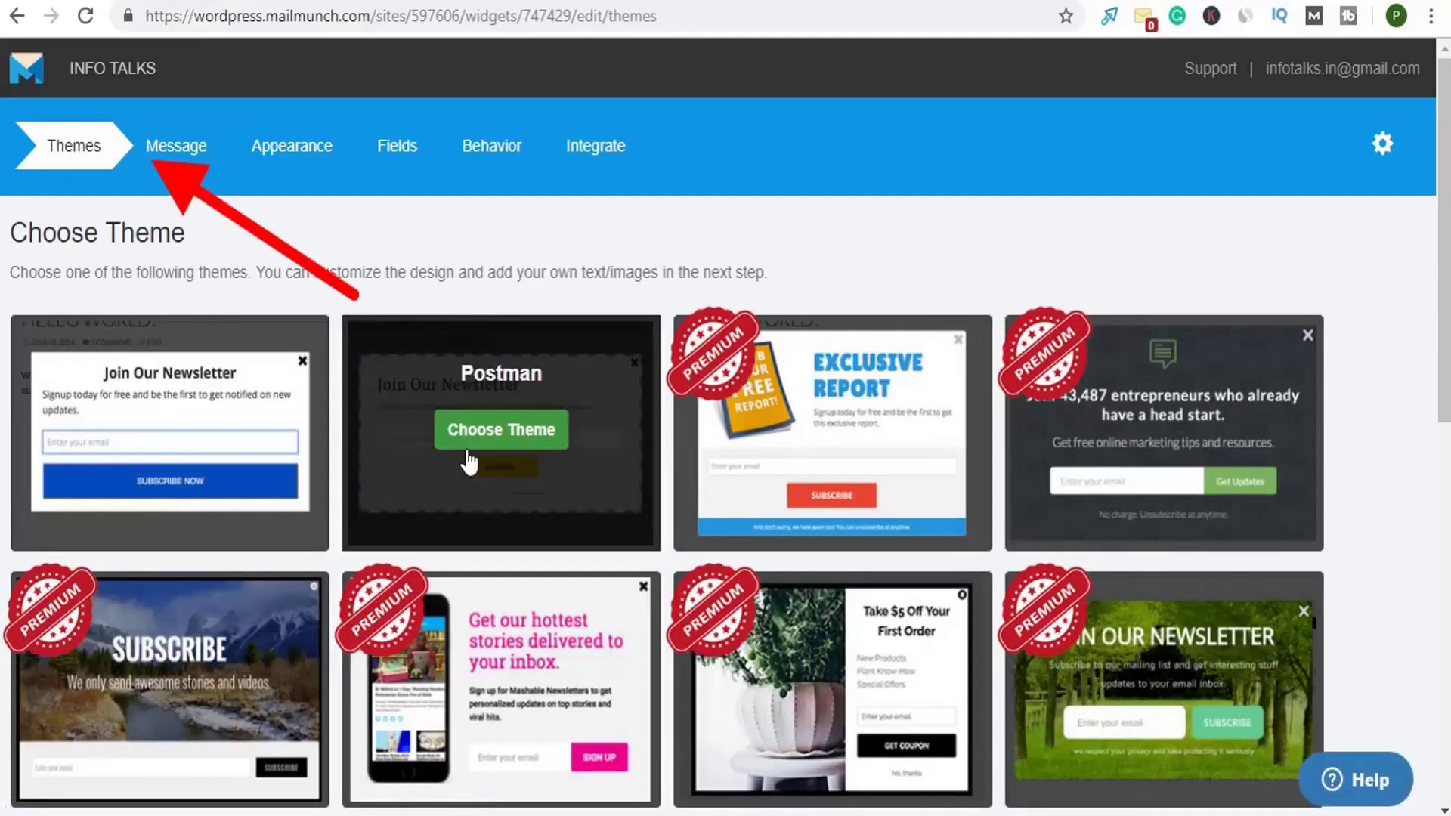
mouse_move(285, 451)
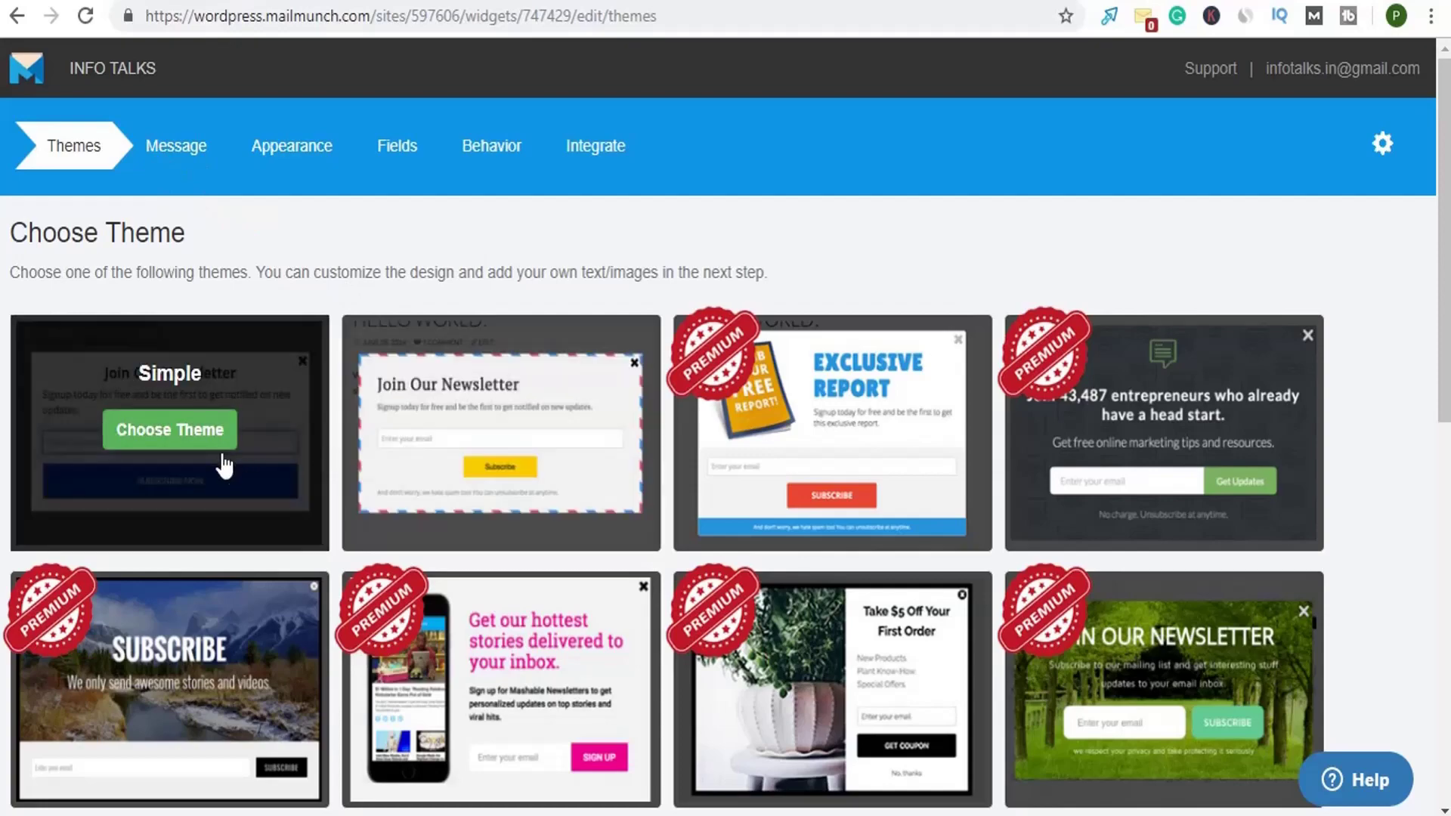
scroll(335, 474, down, 5)
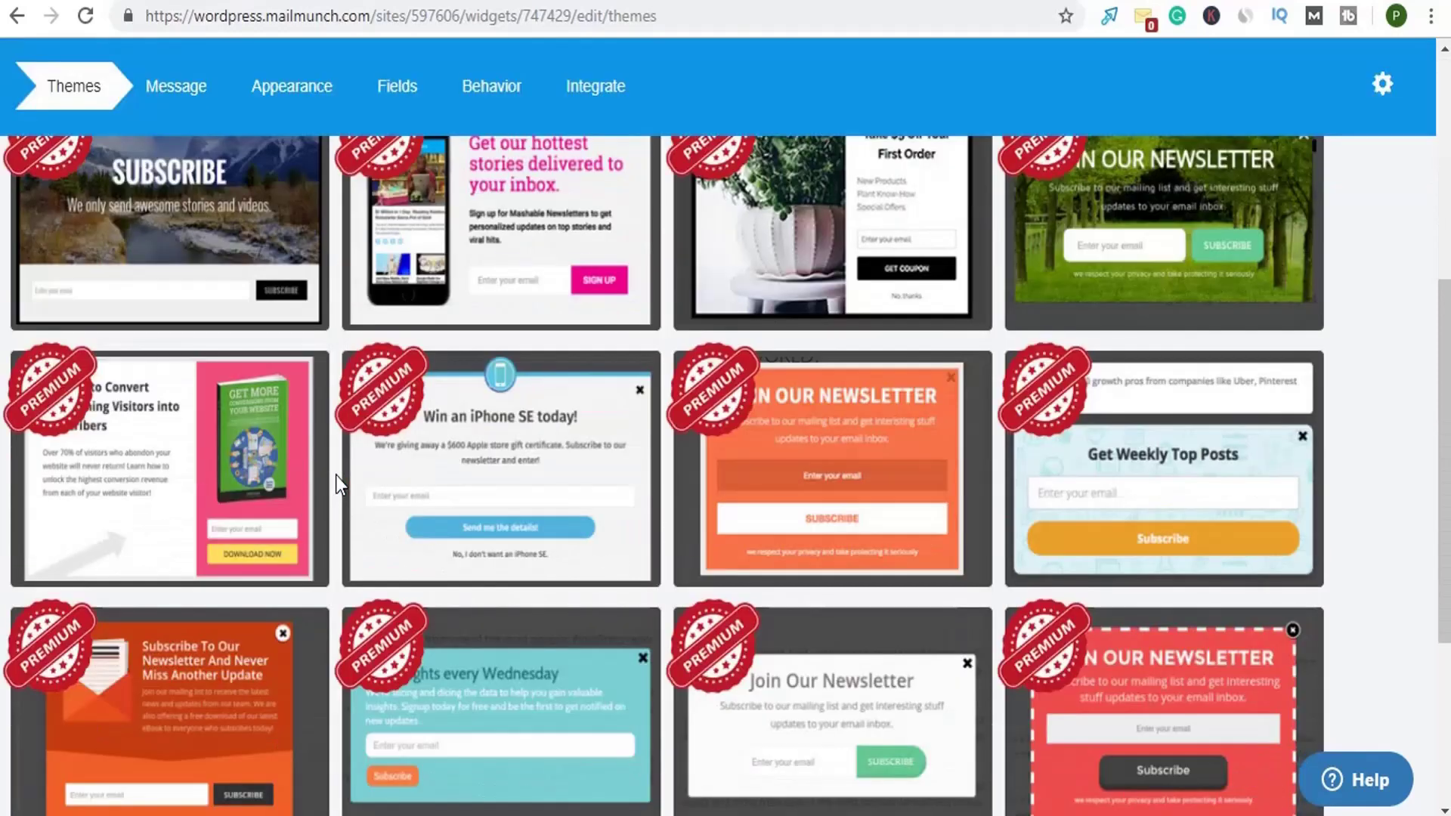
scroll(336, 475, up, 5)
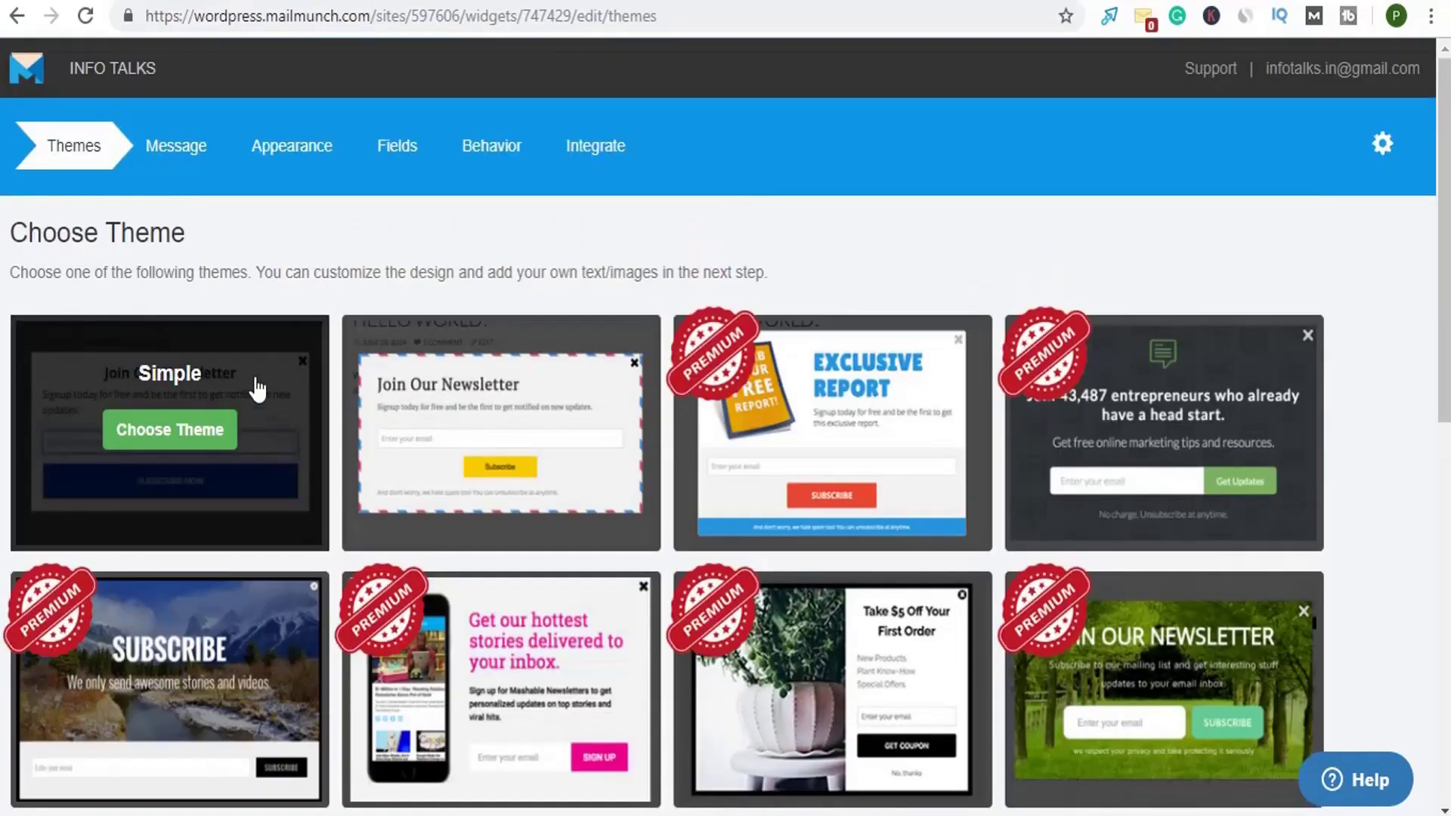
- Open the form's Message settings and examine the headline, foot note, description and thank-you message
click(170, 146)
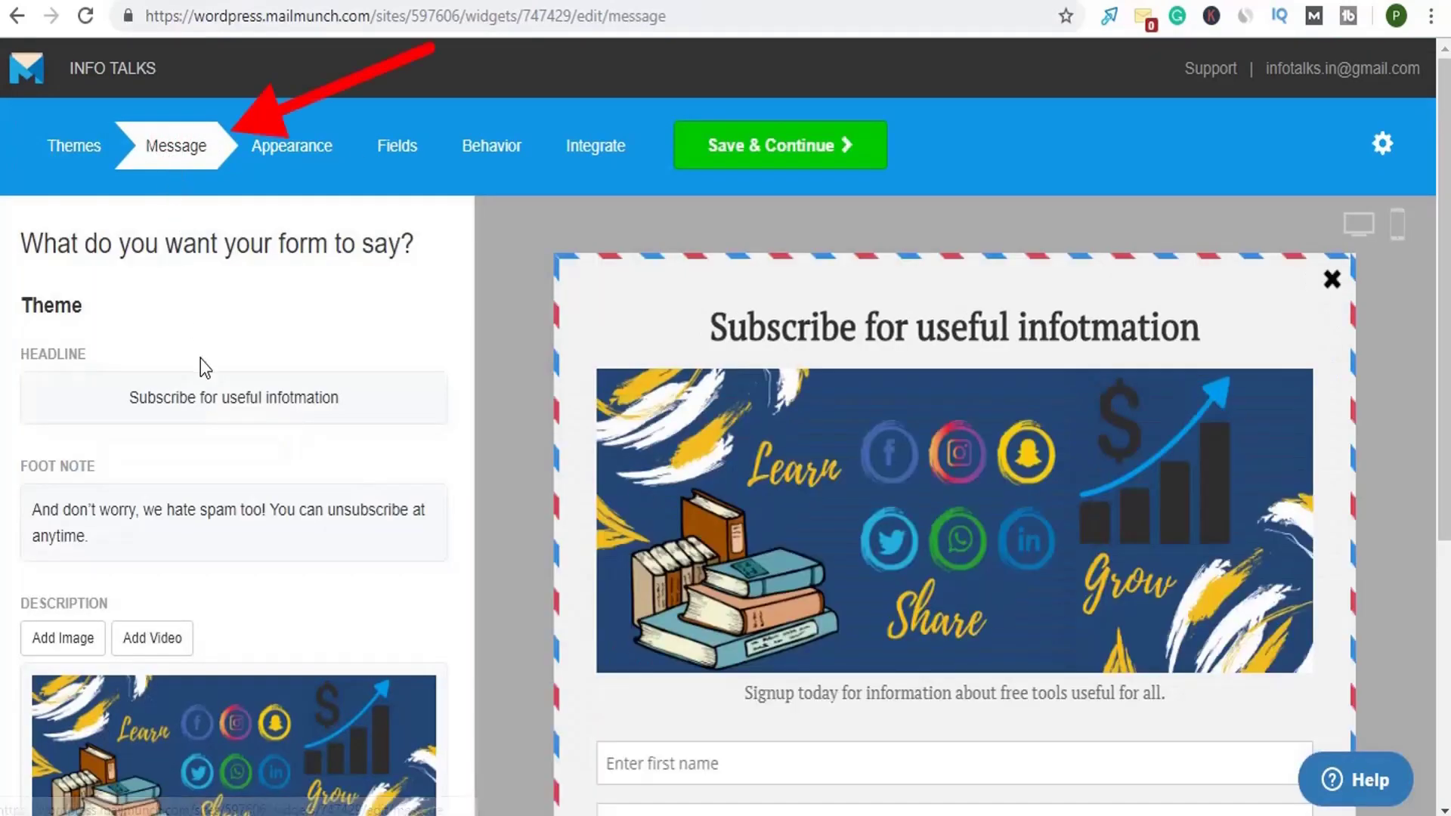
scroll(658, 476, down, 4)
scroll(831, 374, up, 4)
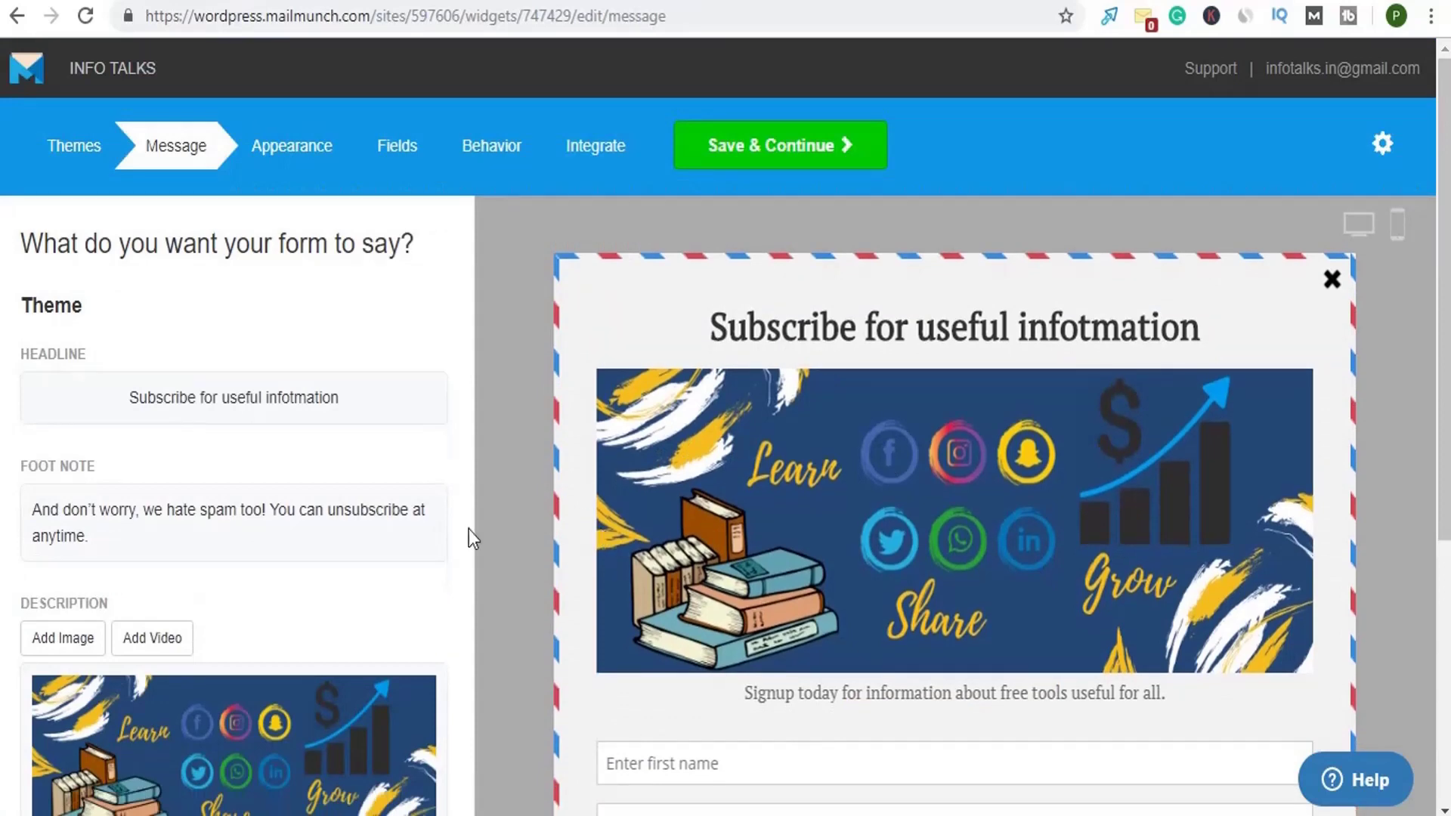
scroll(468, 538, down, 5)
scroll(515, 501, up, 2)
scroll(345, 578, down, 2)
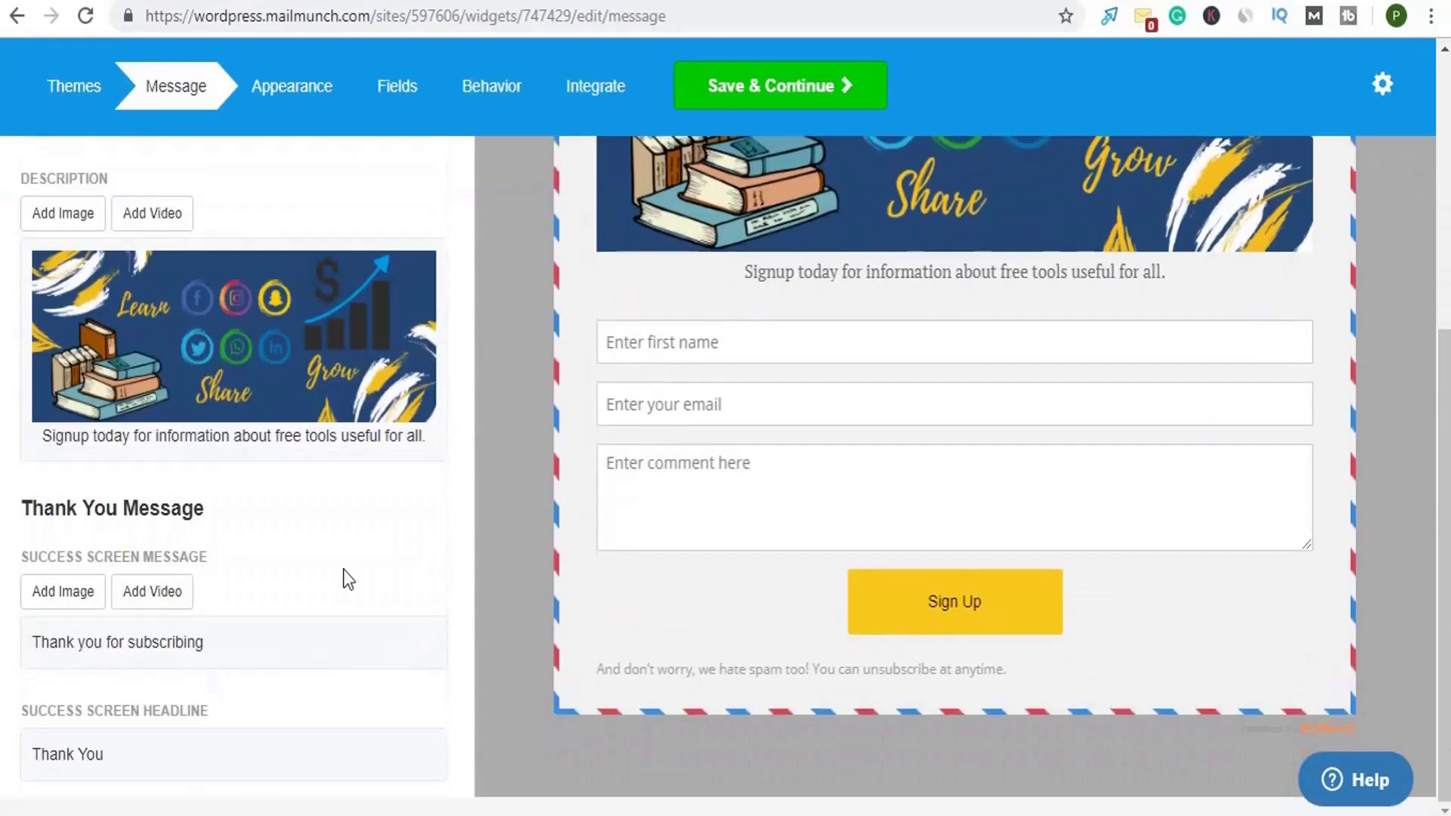
scroll(632, 457, up, 3)
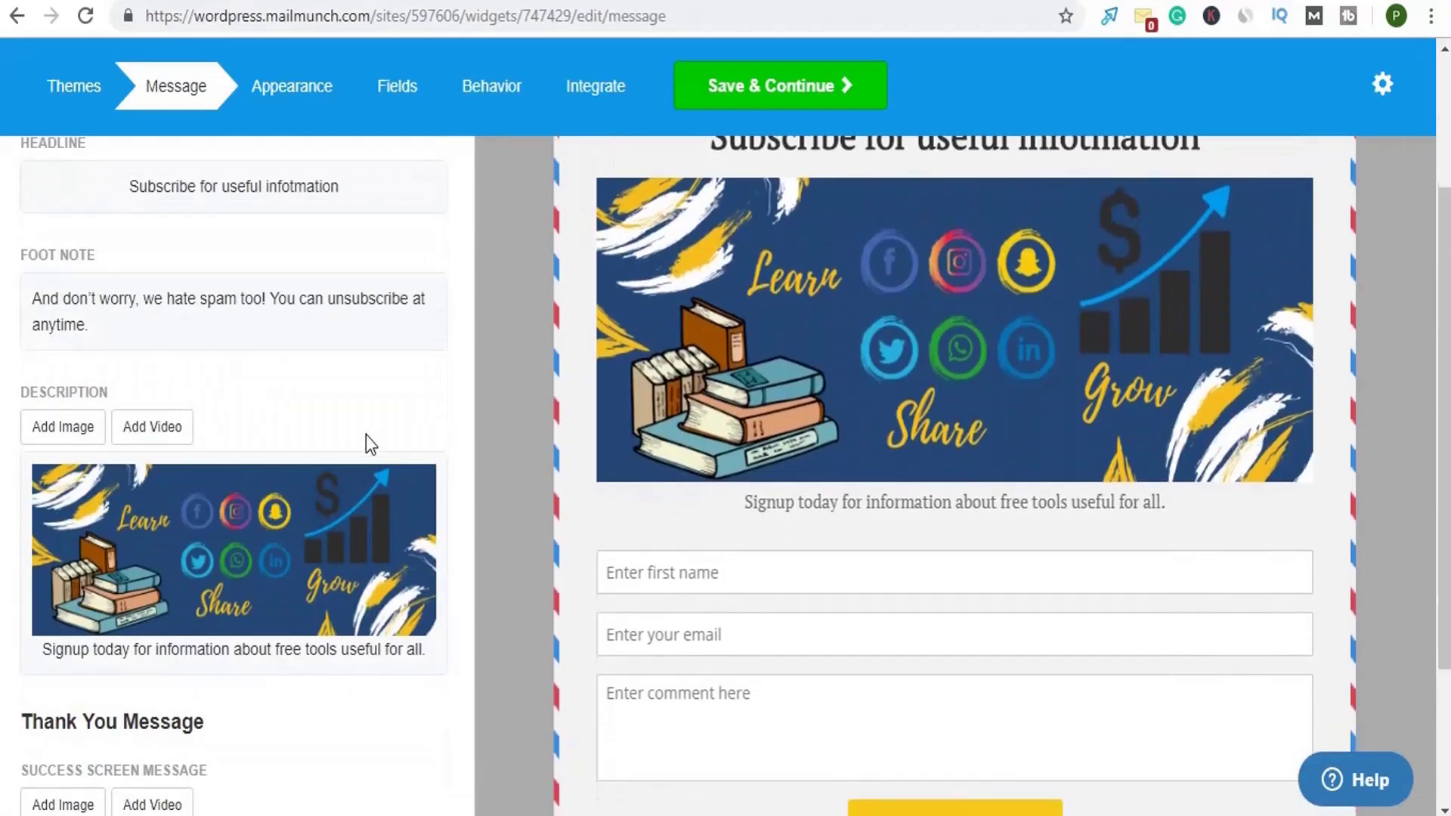
scroll(366, 436, up, 3)
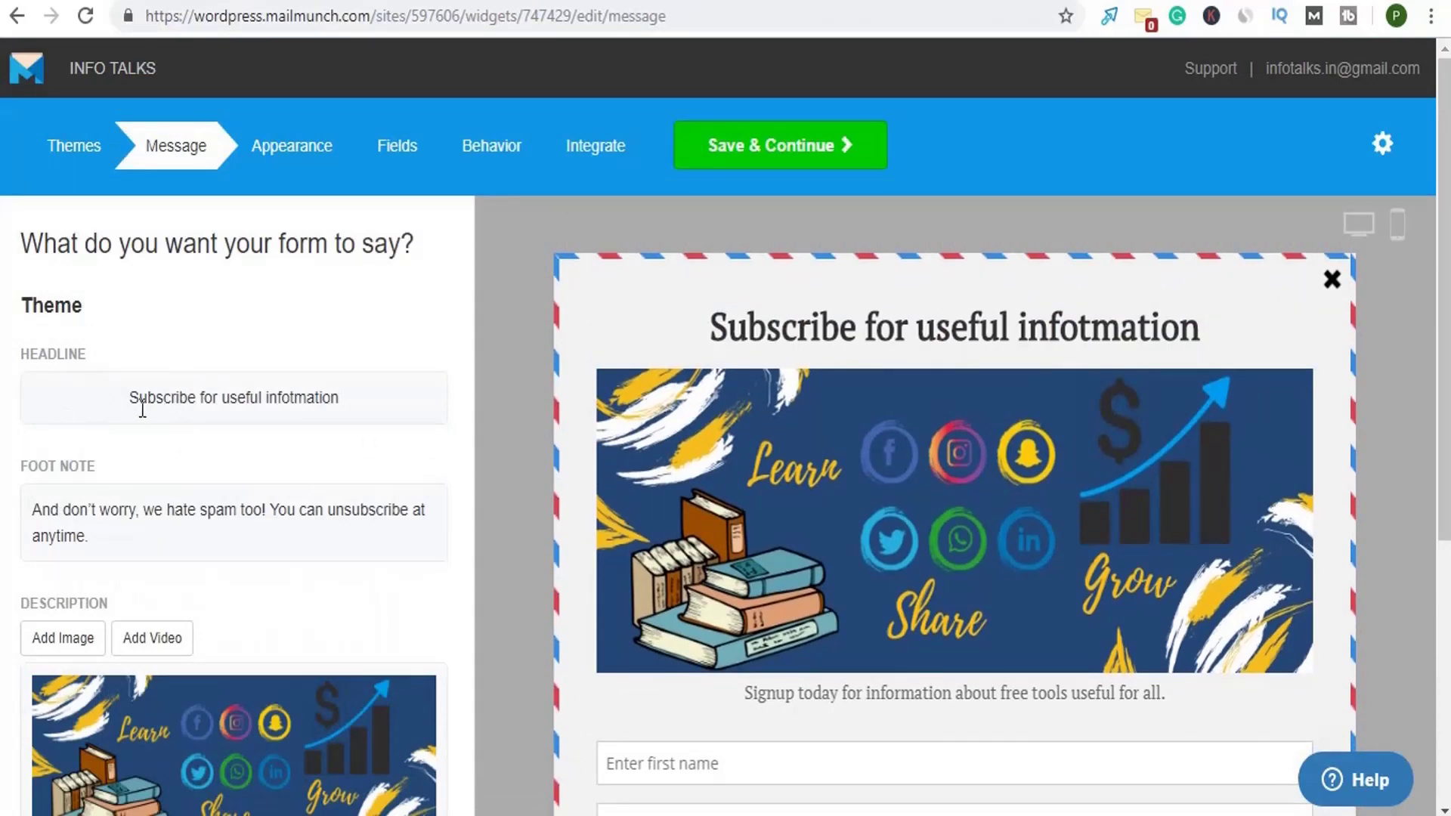
scroll(132, 399, down, 5)
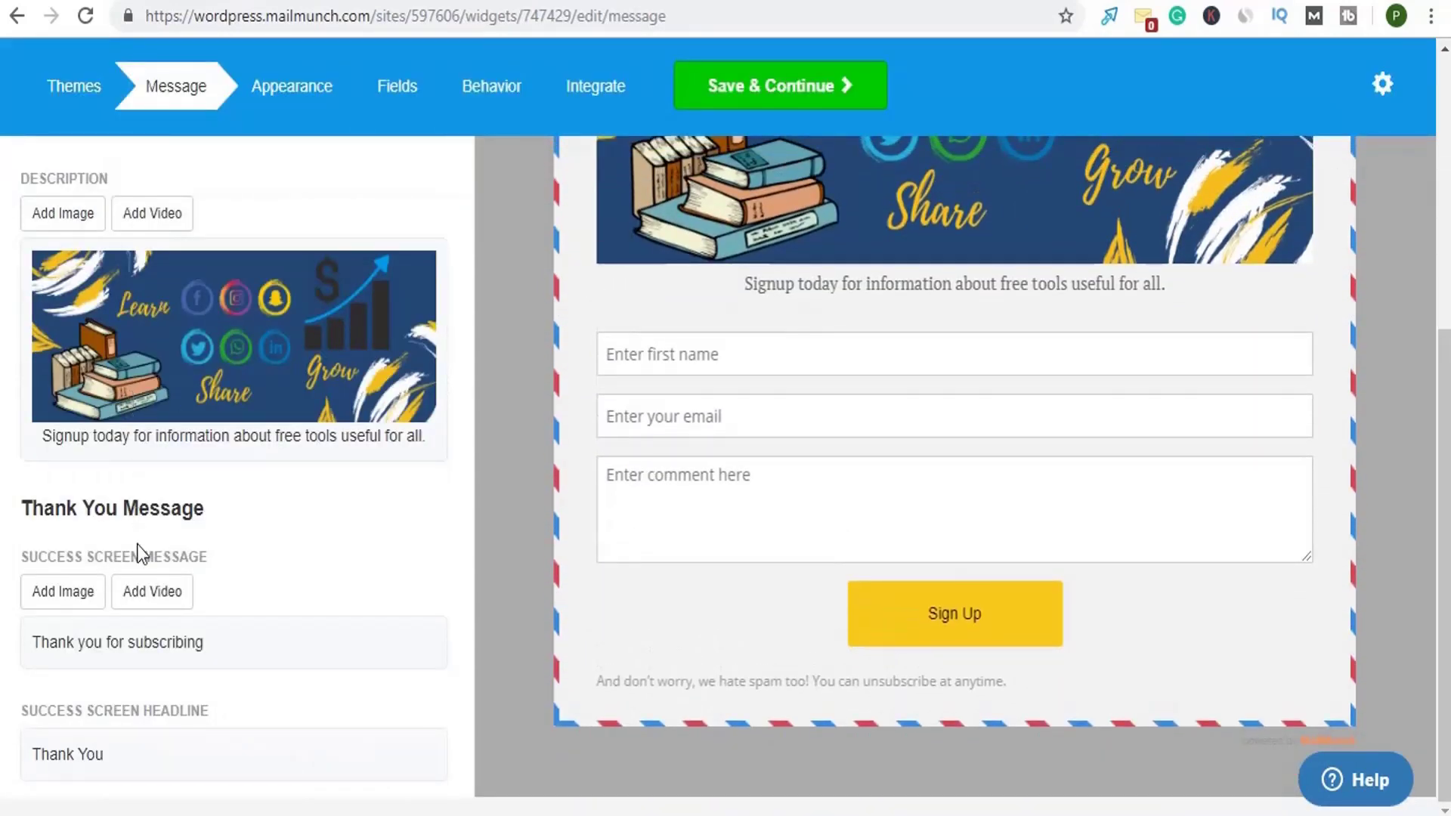
scroll(137, 544, up, 6)
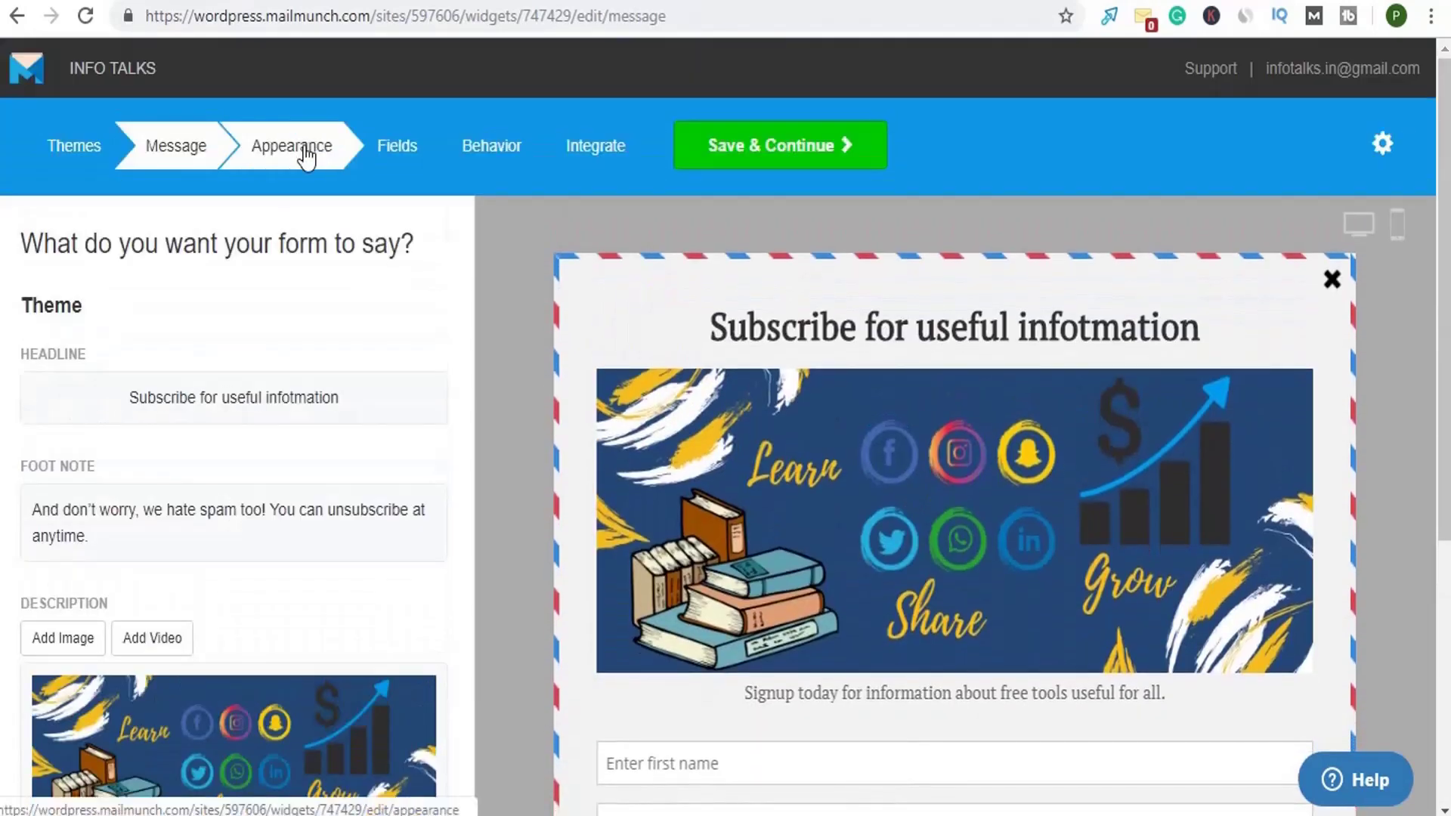
- Open the form's Appearance settings and examine the color options and the popup size options
click(306, 164)
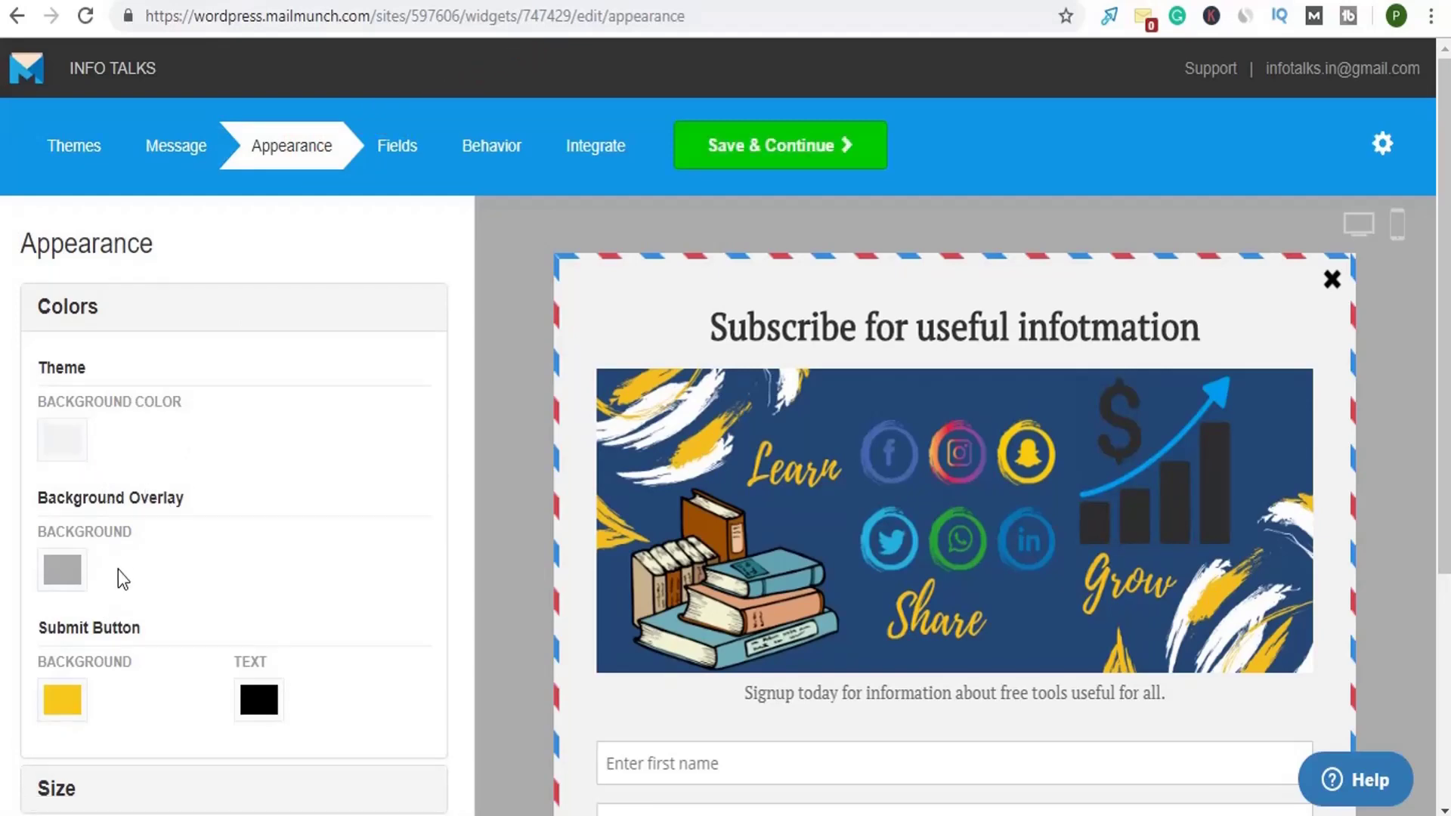
scroll(121, 593, down, 3)
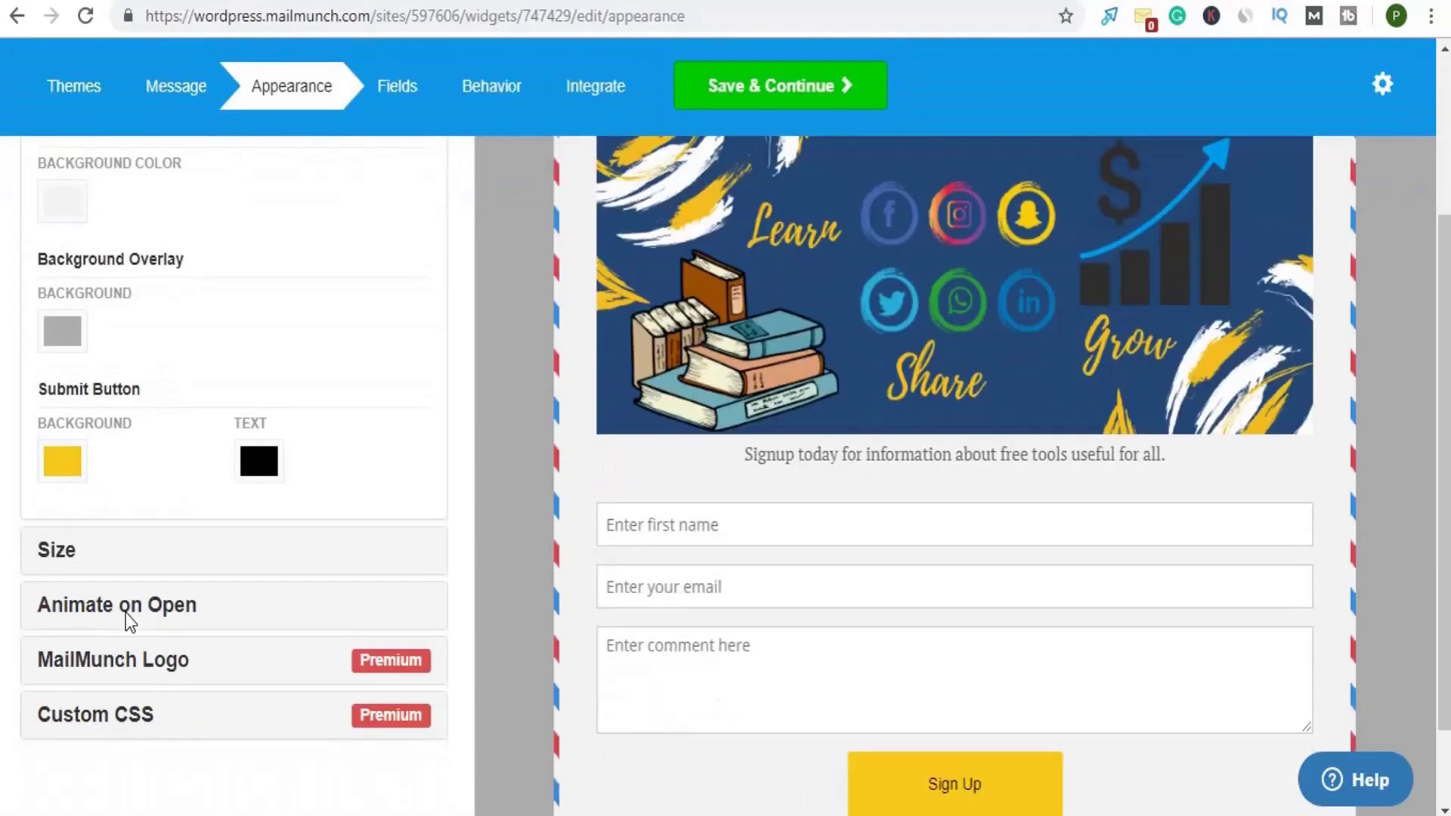
click(156, 555)
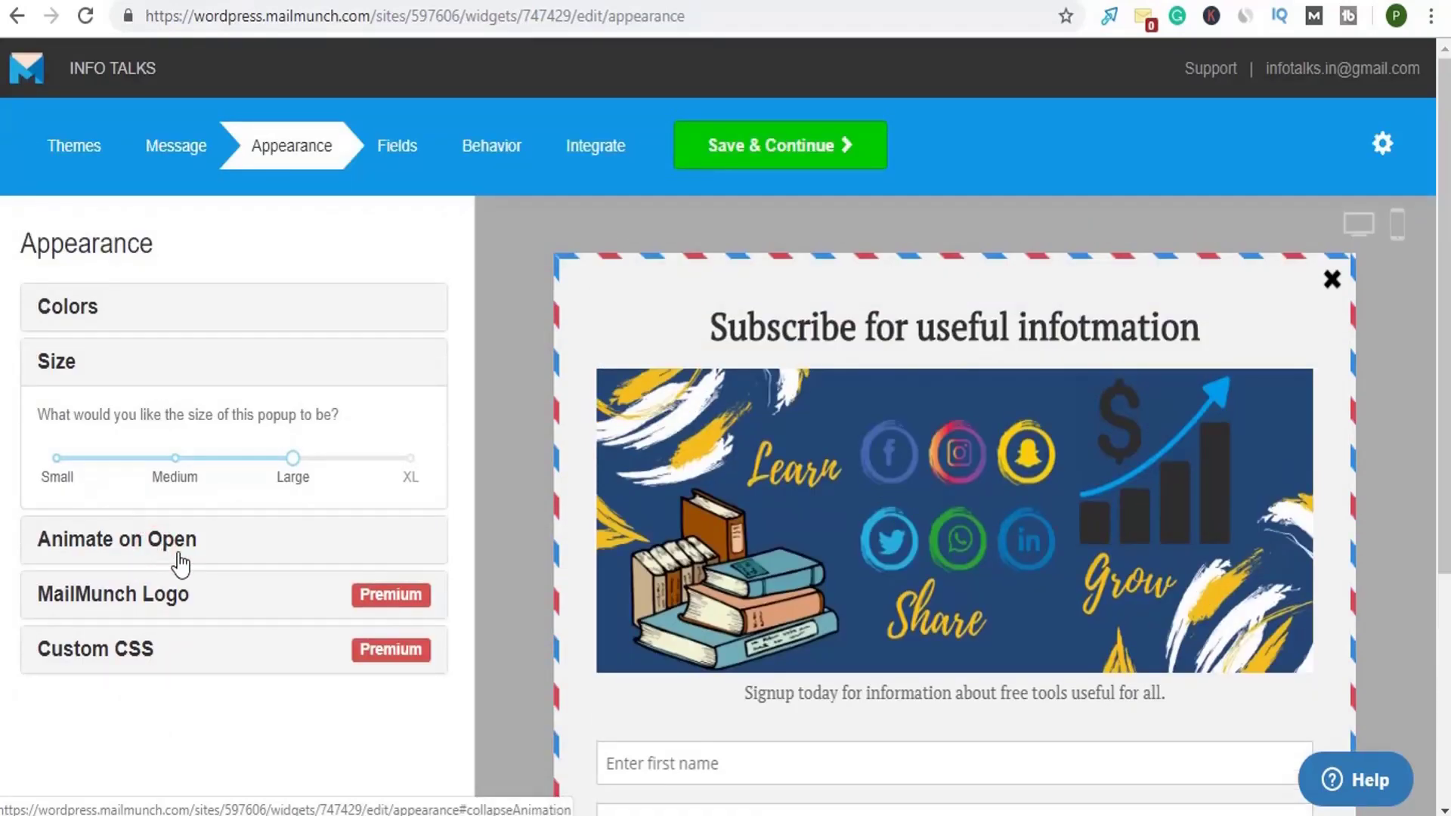
- Open the form's Fields settings and examine the options of the First Name and Comment fields
click(399, 155)
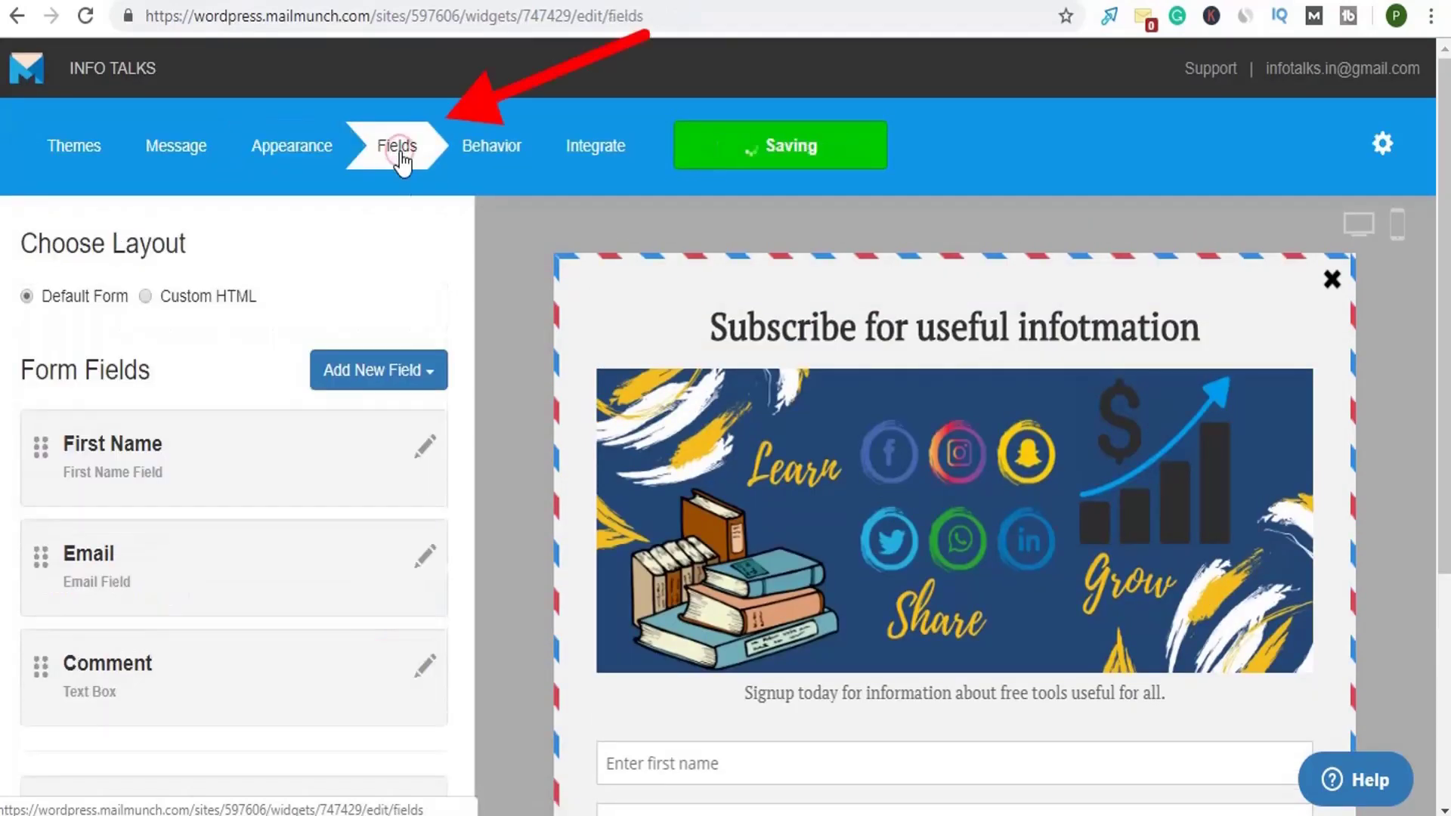
scroll(209, 540, down, 3)
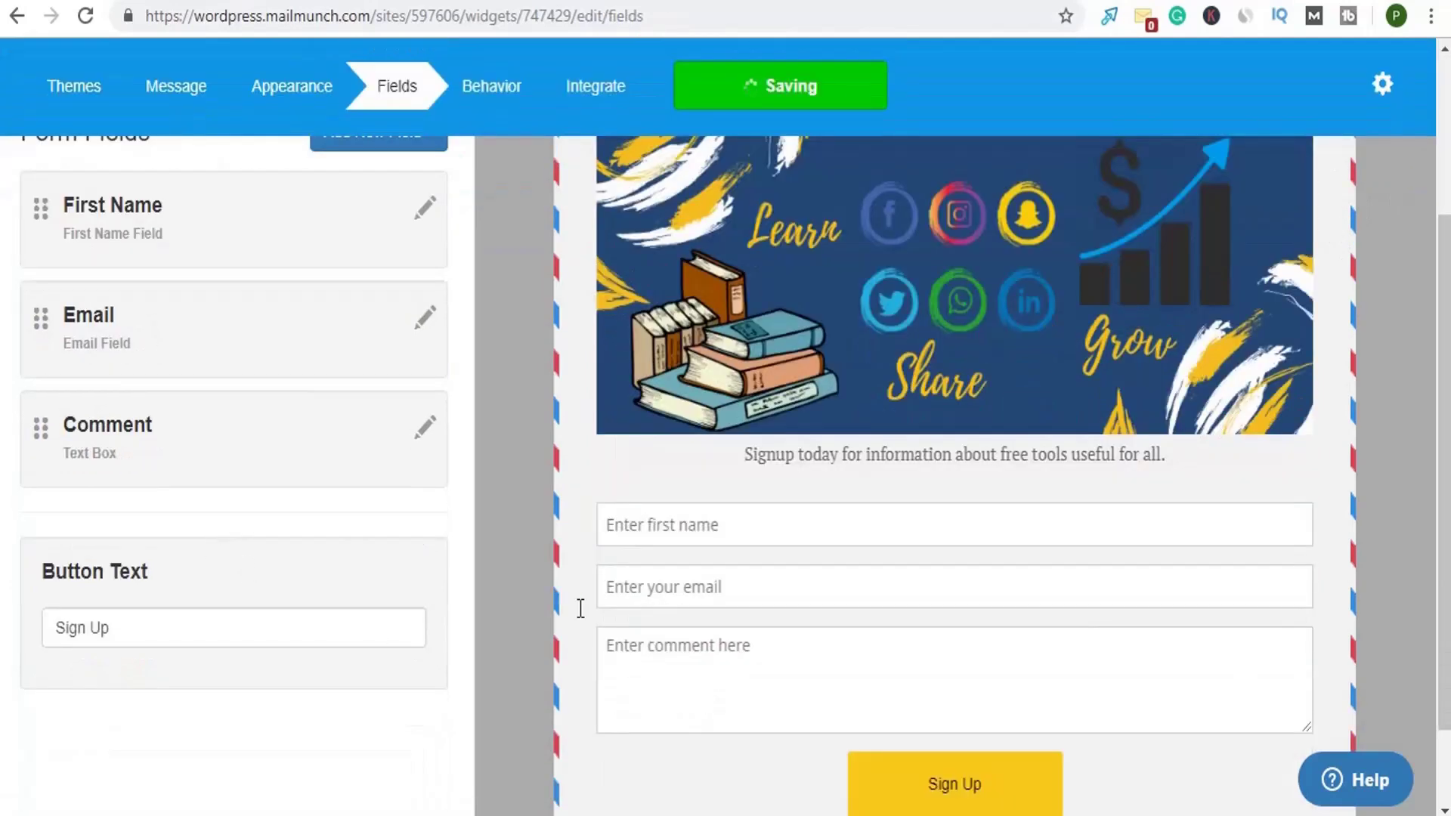
scroll(581, 609, up, 1)
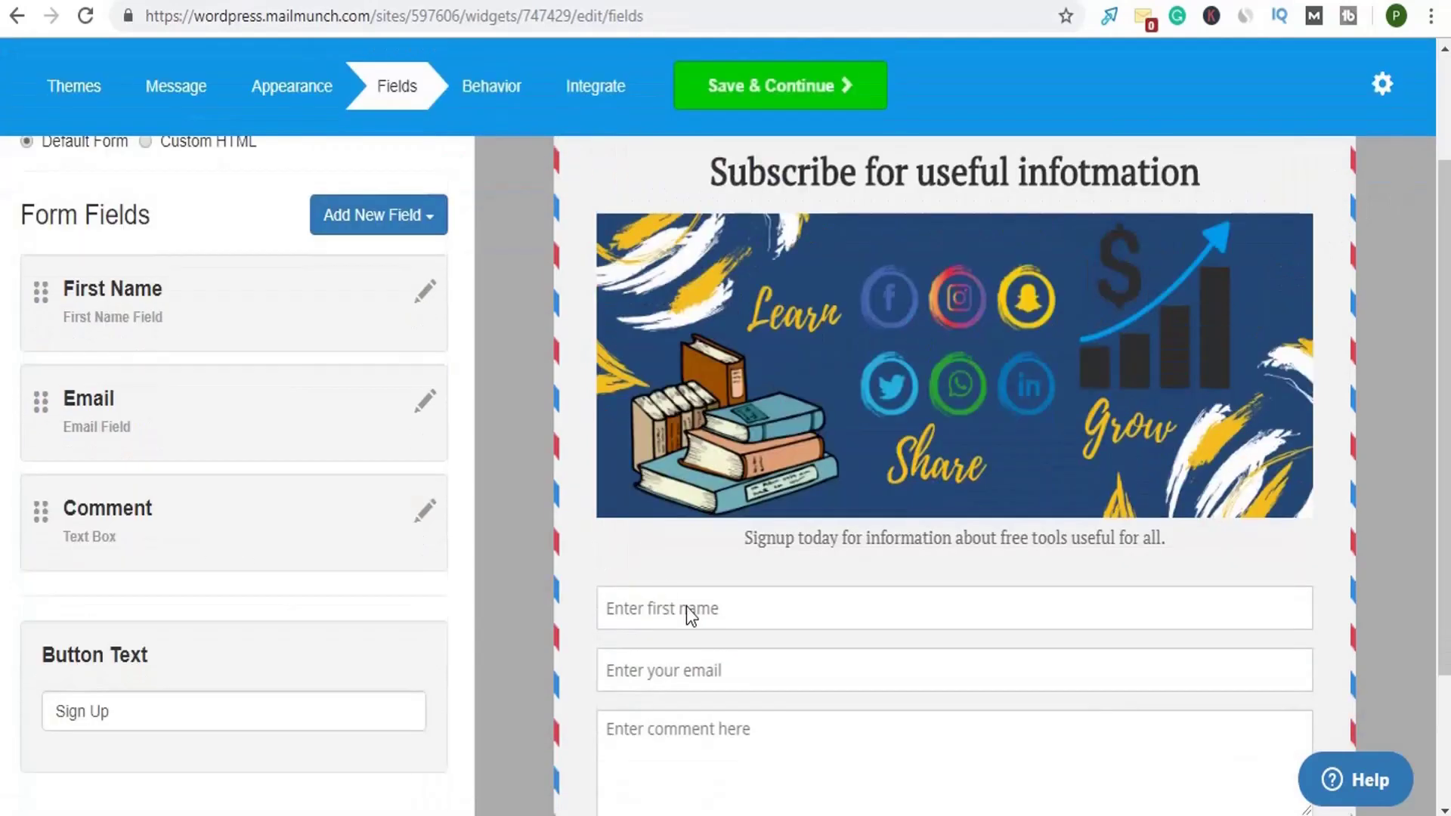
click(424, 297)
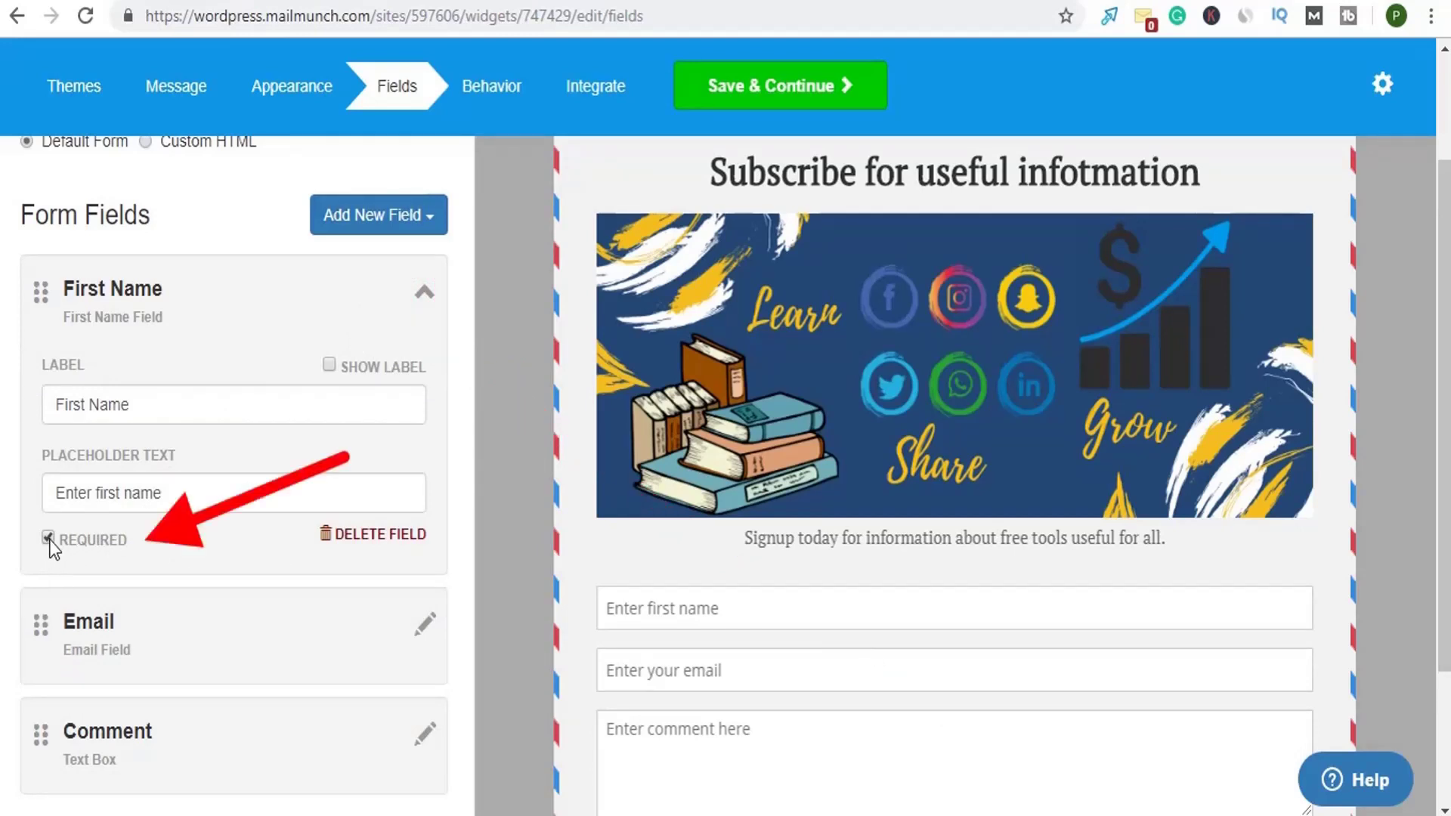
scroll(198, 590, down, 2)
click(424, 542)
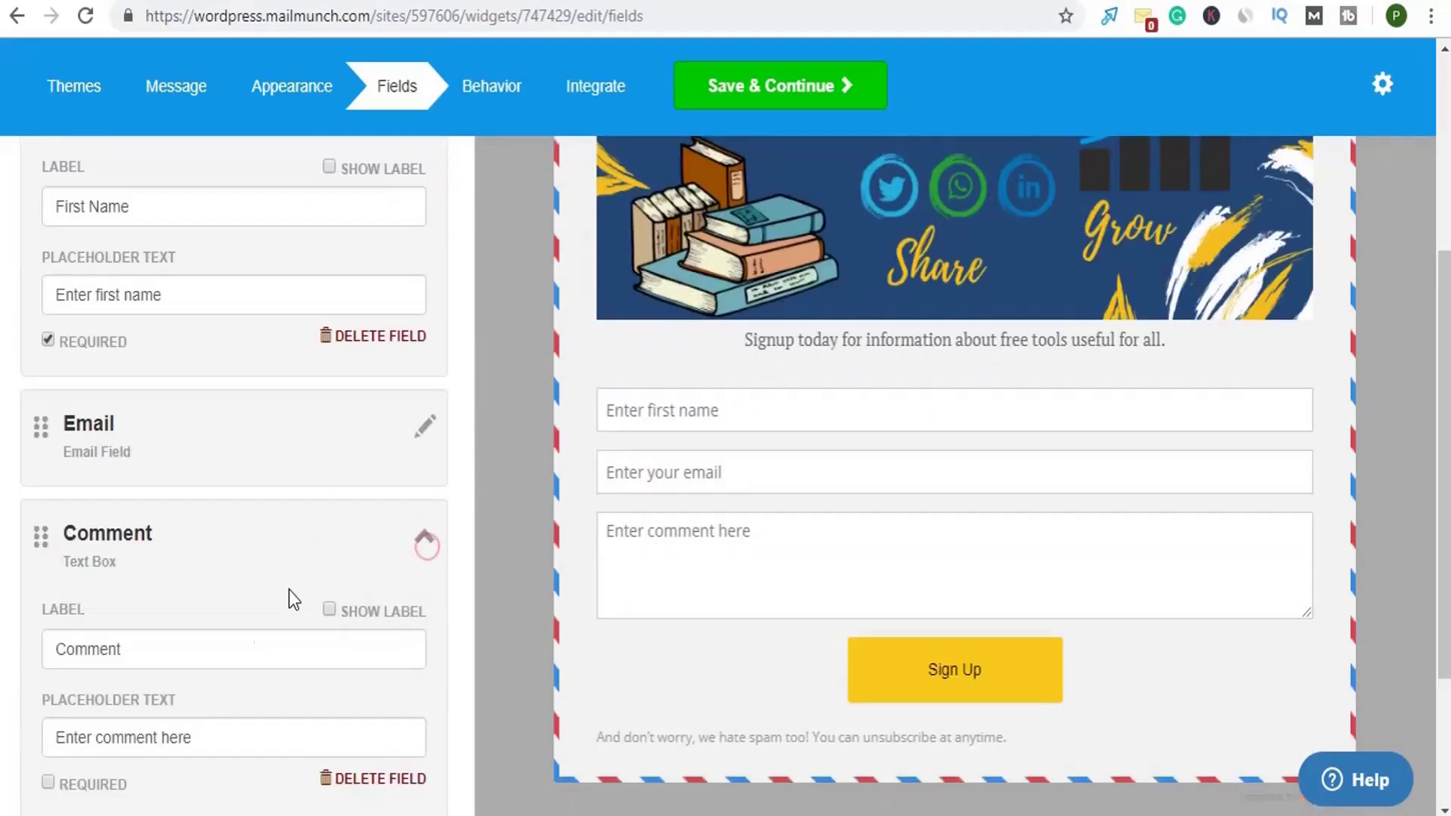
click(425, 542)
scroll(425, 542, up, 5)
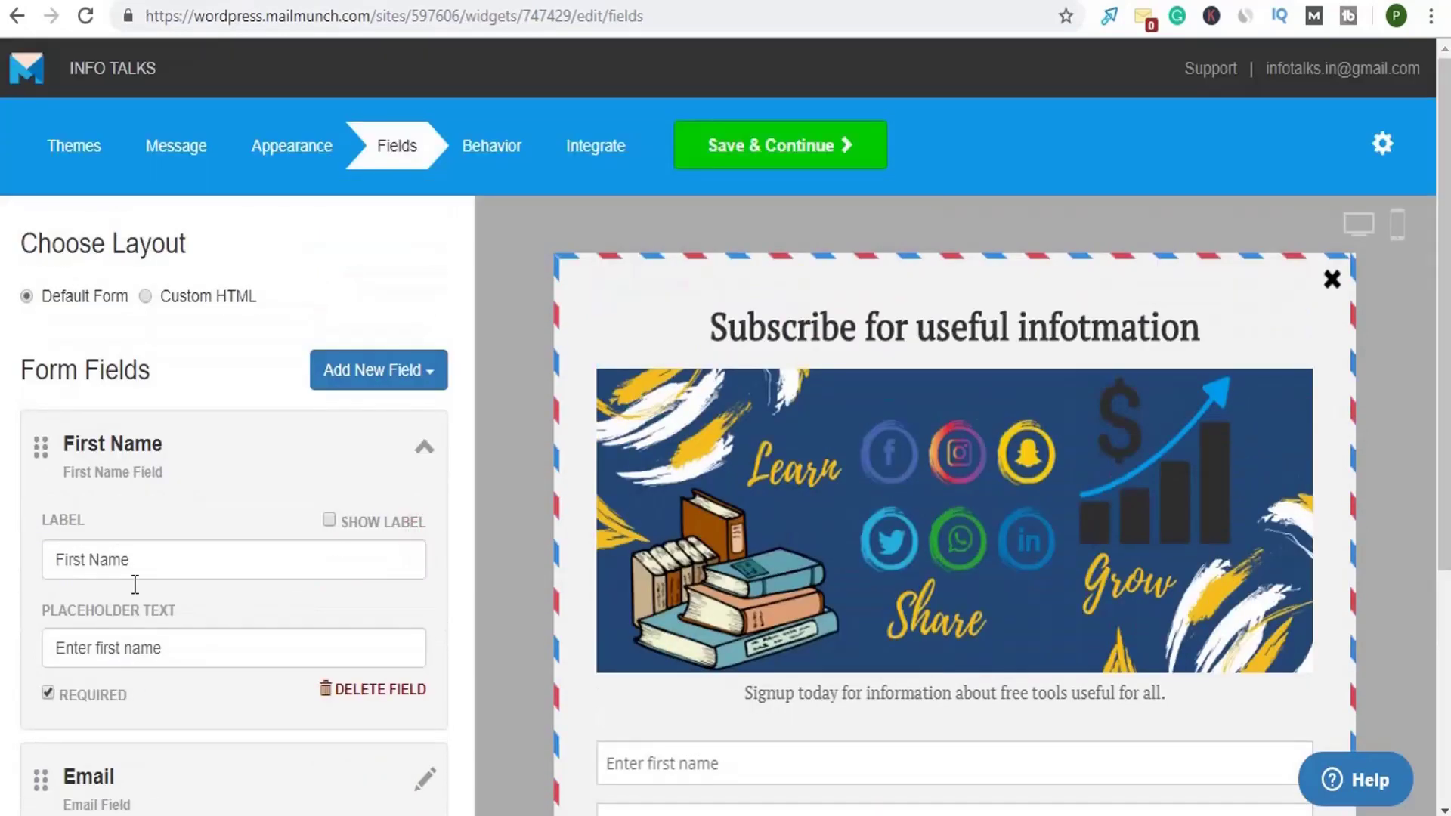
- Point out the First Name field's label and placeholder text, and show where the placeholder sits in the form preview
click(55, 557)
drag(54, 560, 132, 559)
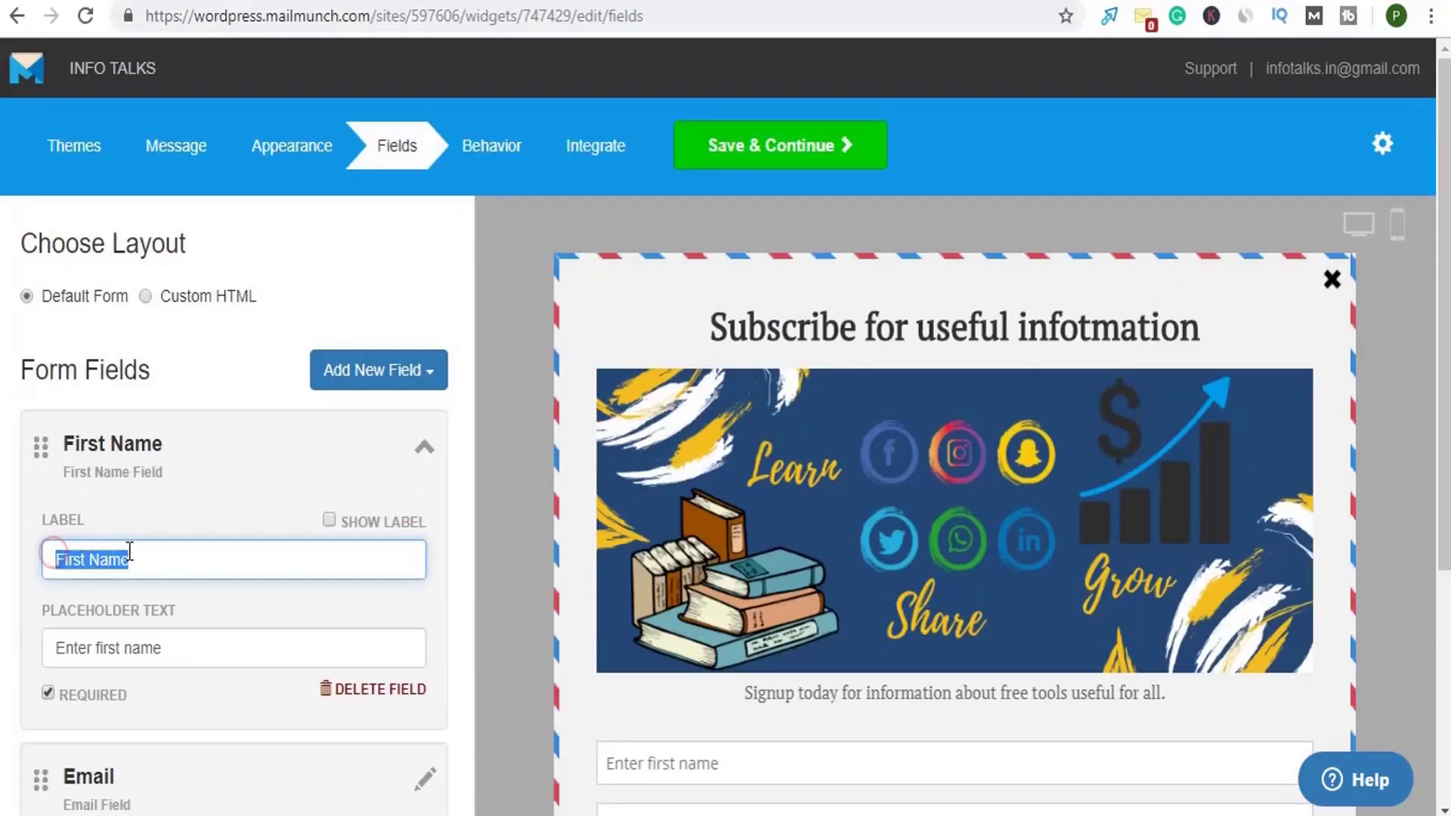
drag(56, 647, 194, 648)
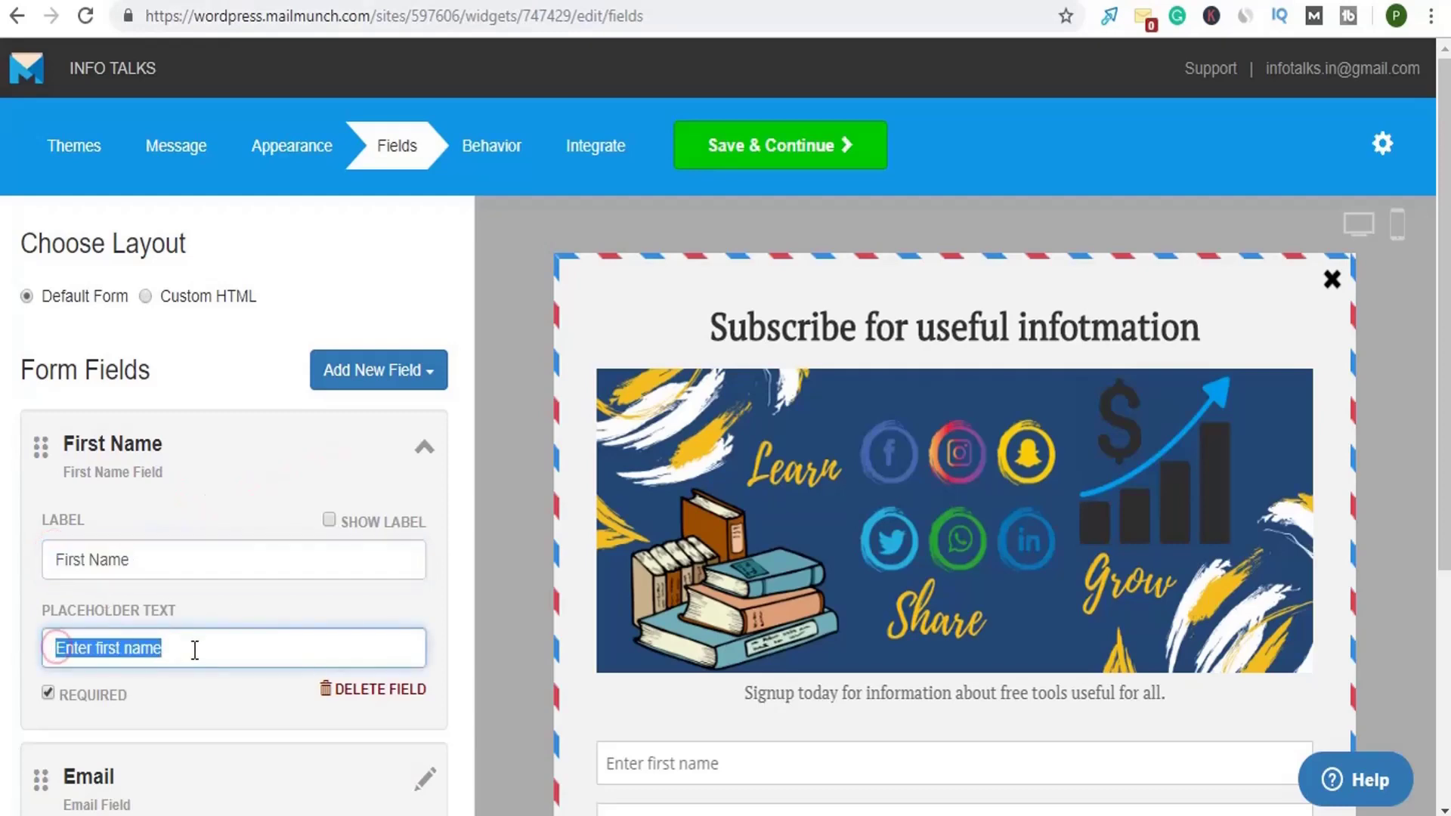
scroll(369, 588, down, 5)
click(667, 410)
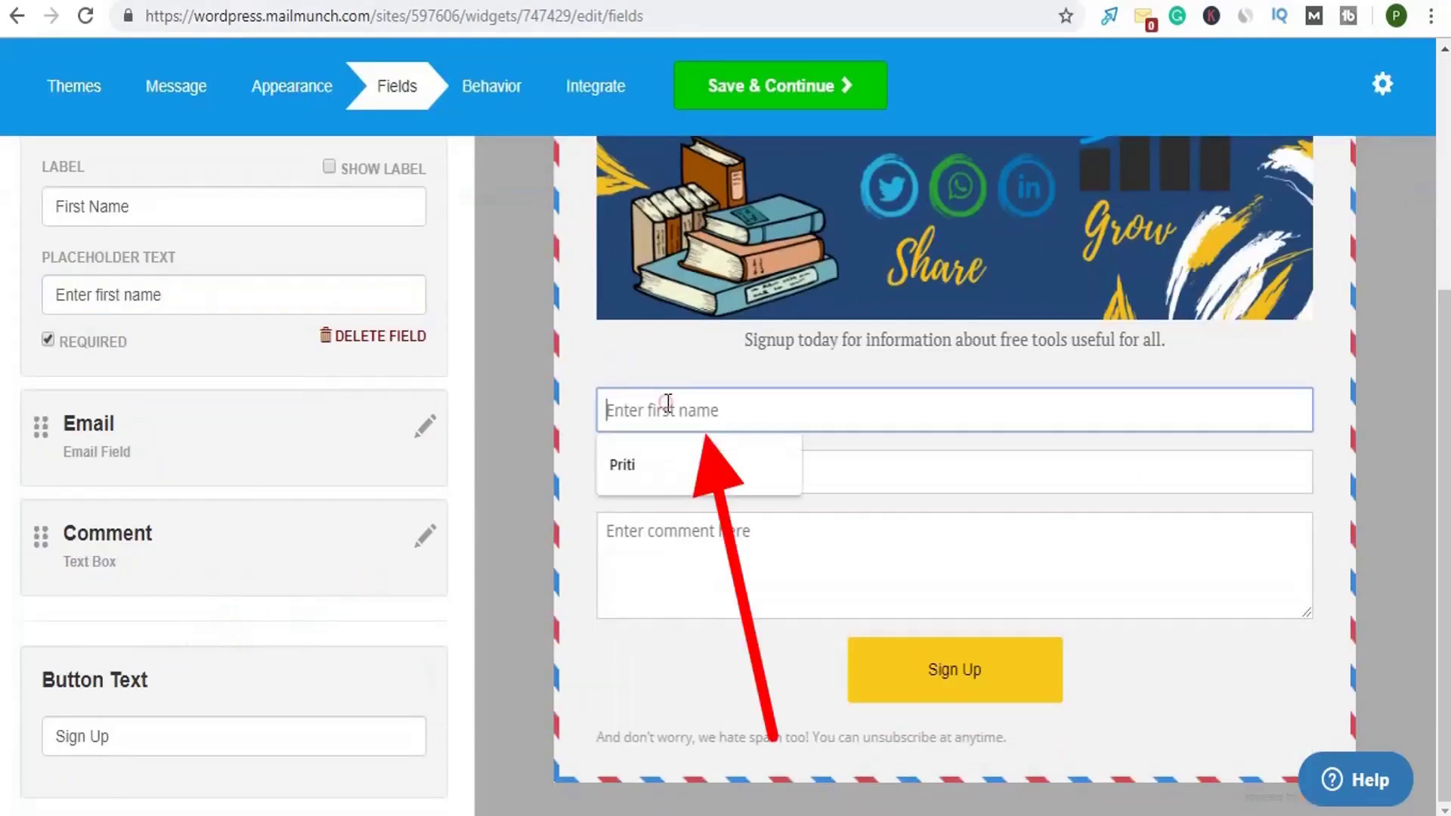
click(741, 408)
click(665, 361)
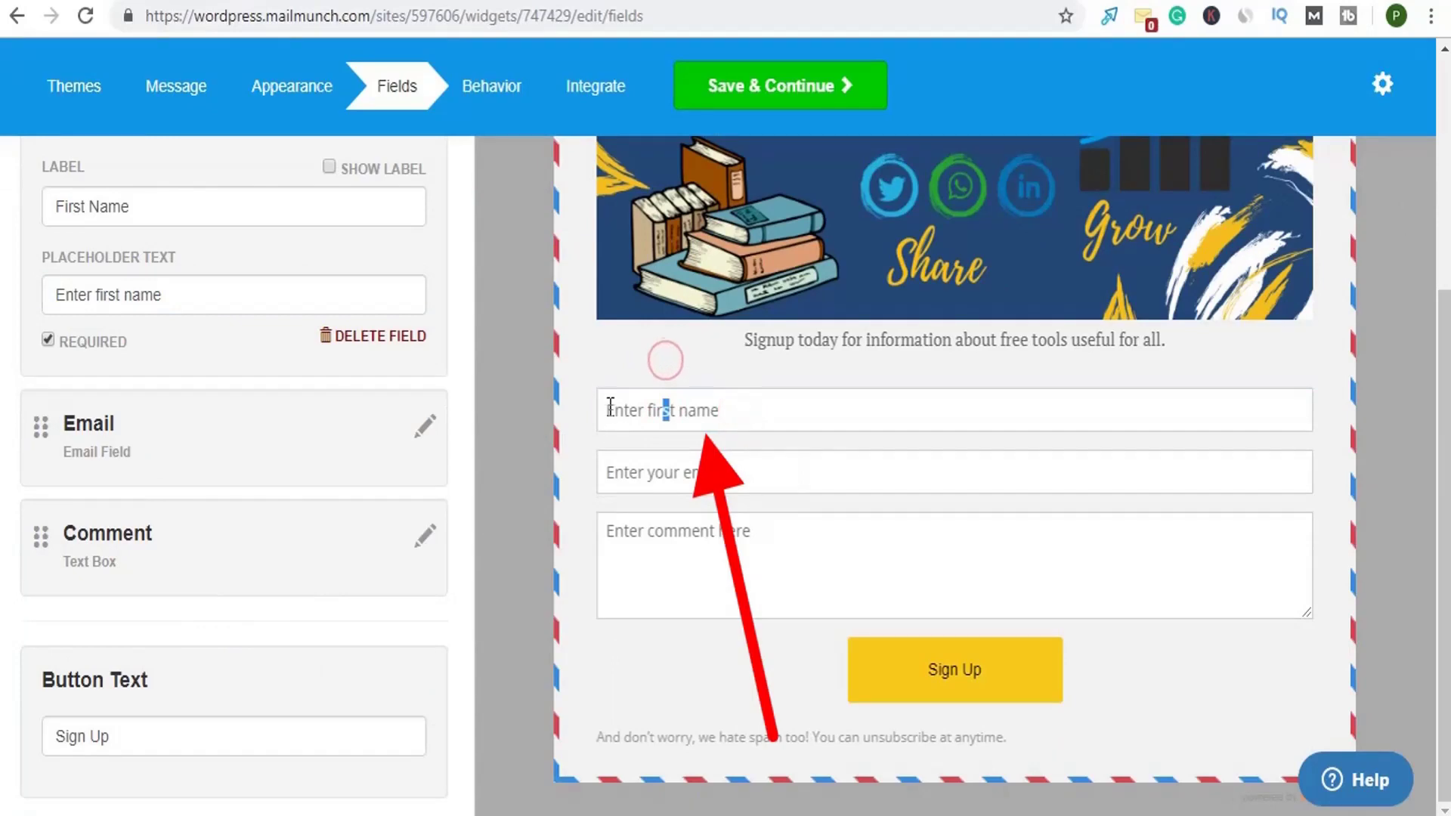
click(612, 419)
click(598, 340)
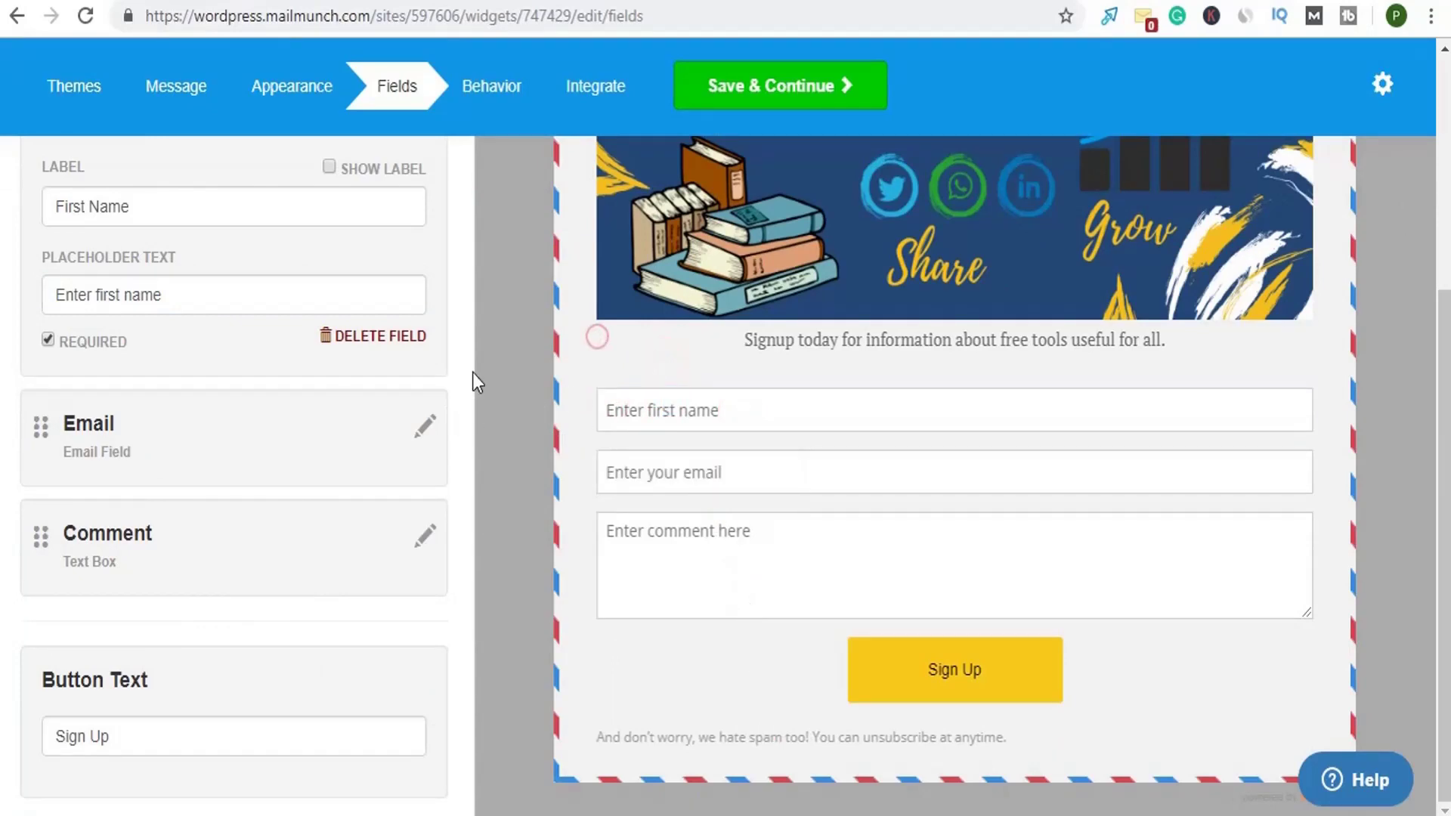
- Turn on the visible label for the First Name field in the subscription form
scroll(257, 480, up, 3)
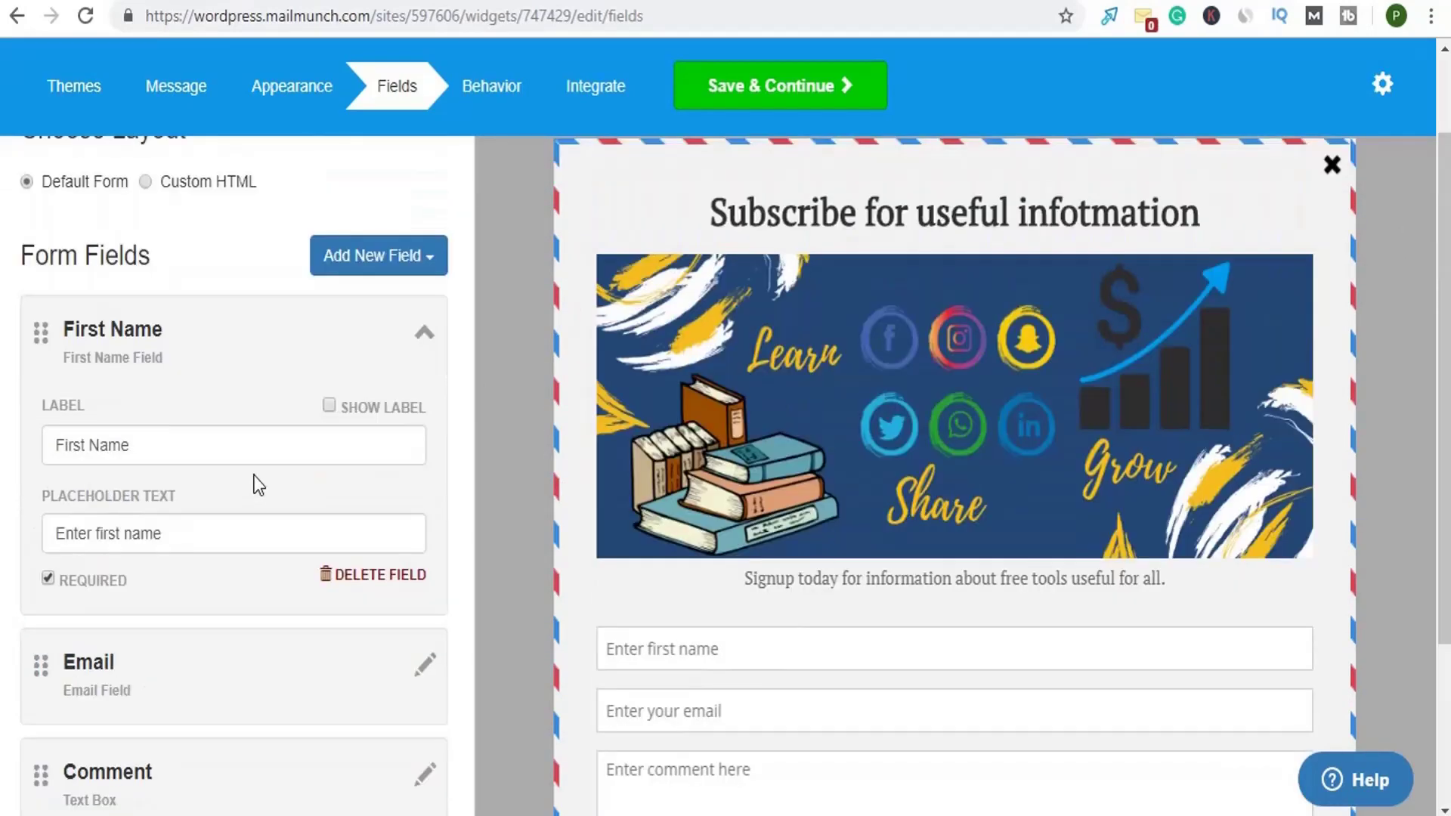
click(336, 411)
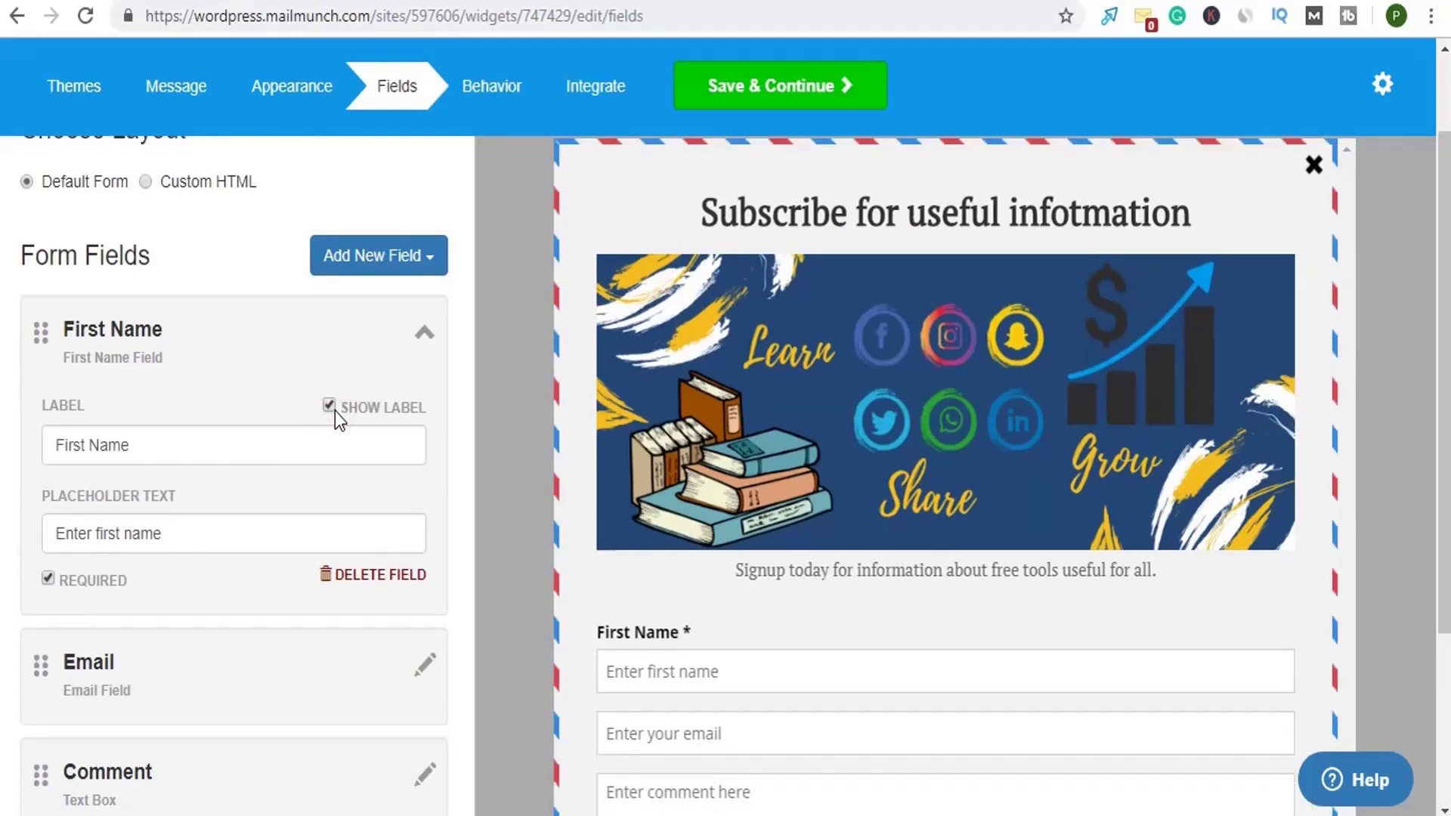
- Turn off the visible label for the First Name field and point out its placeholder in the form preview
click(334, 411)
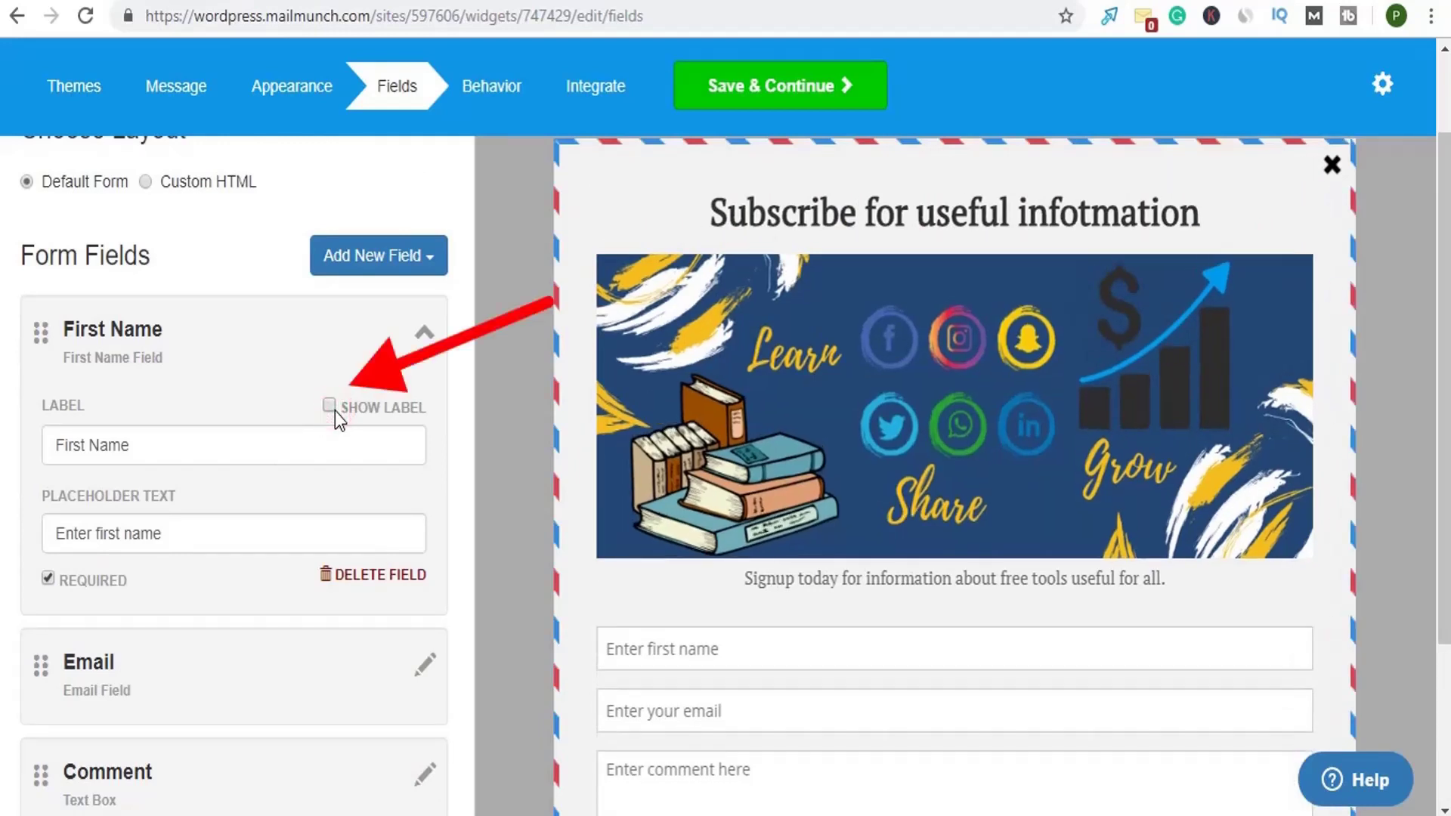
click(728, 646)
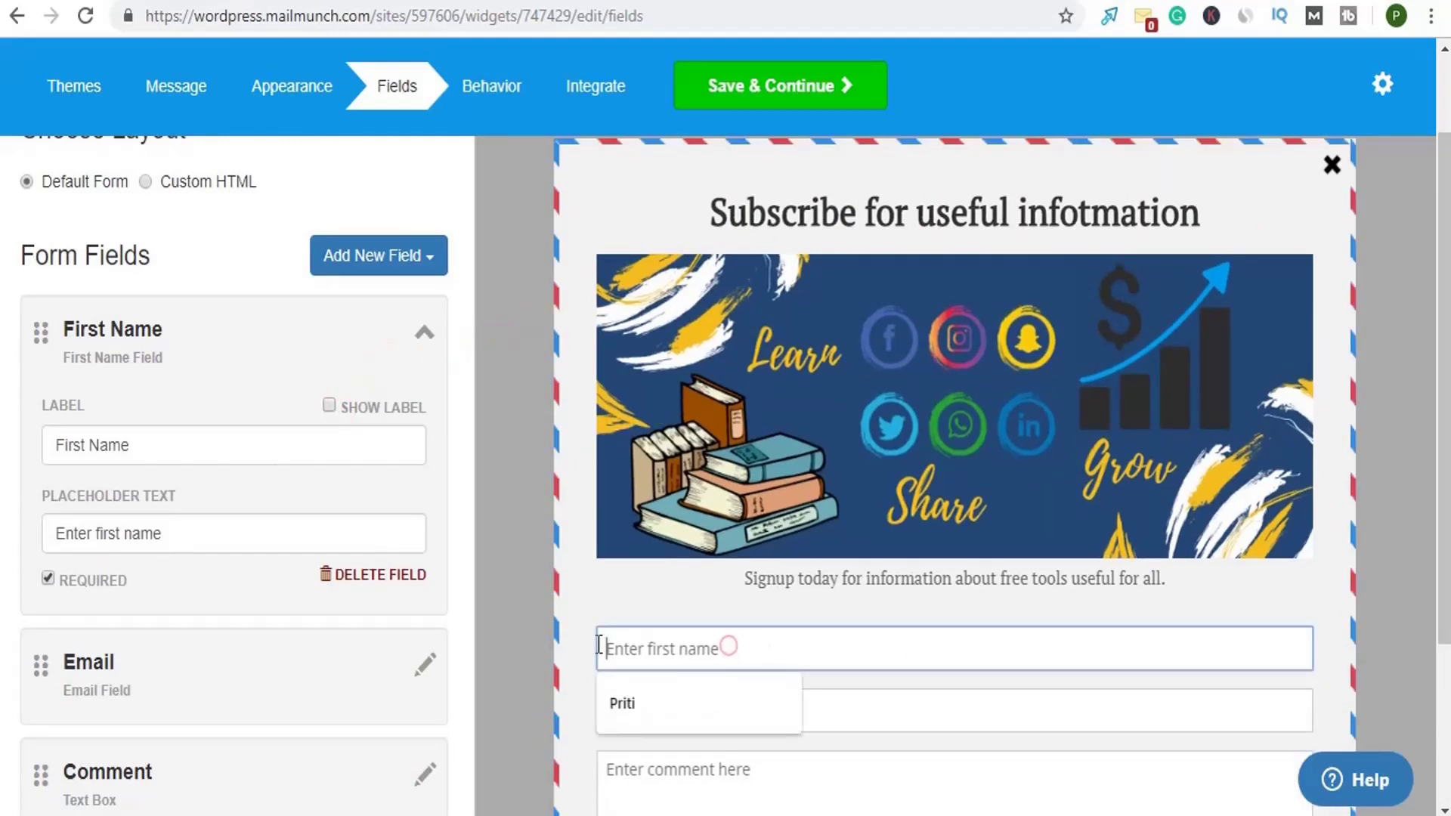
click(614, 619)
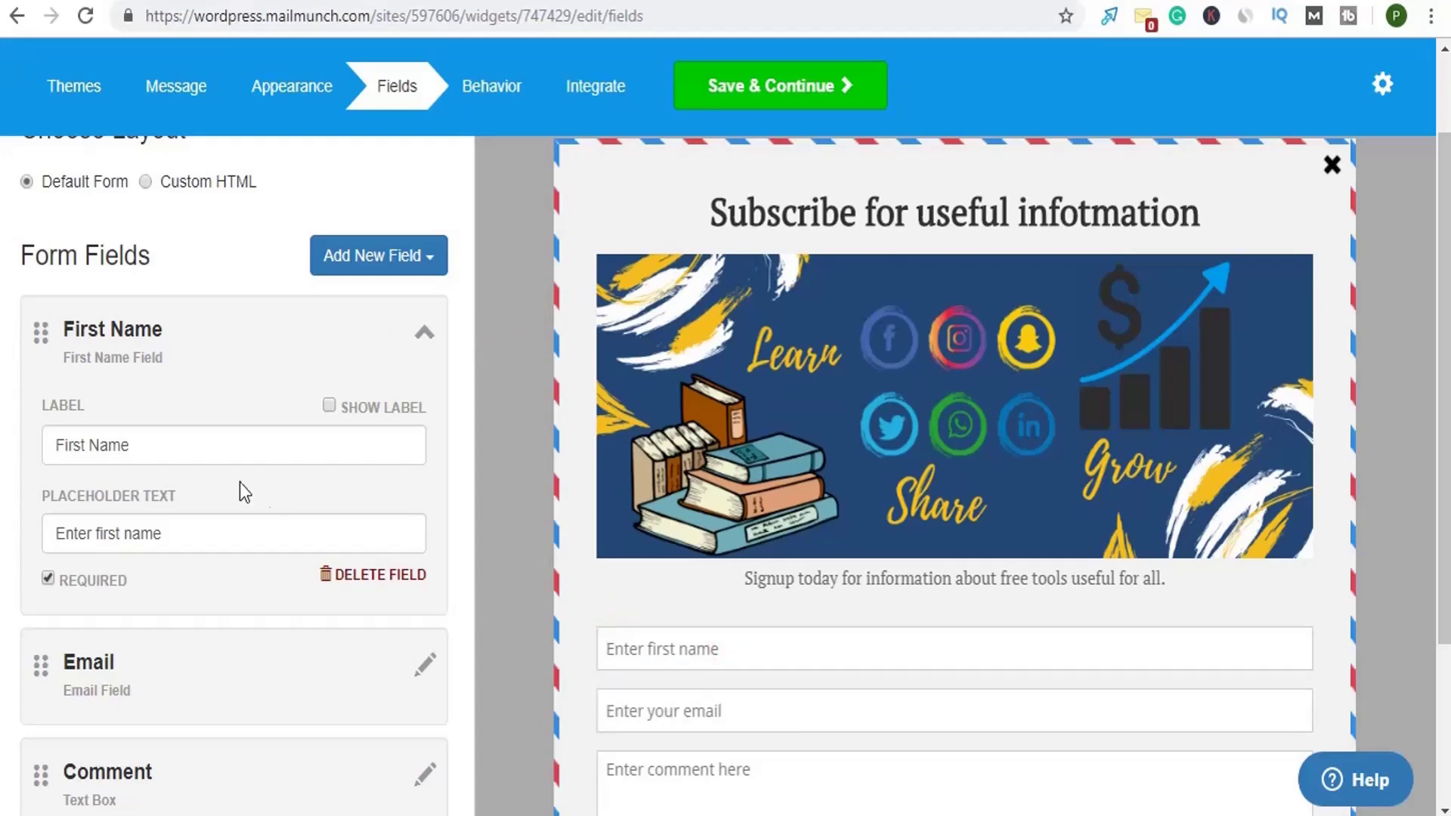
- Open the form's Behavior settings and examine the When to Show and After User Subscribes options
scroll(227, 476, up, 2)
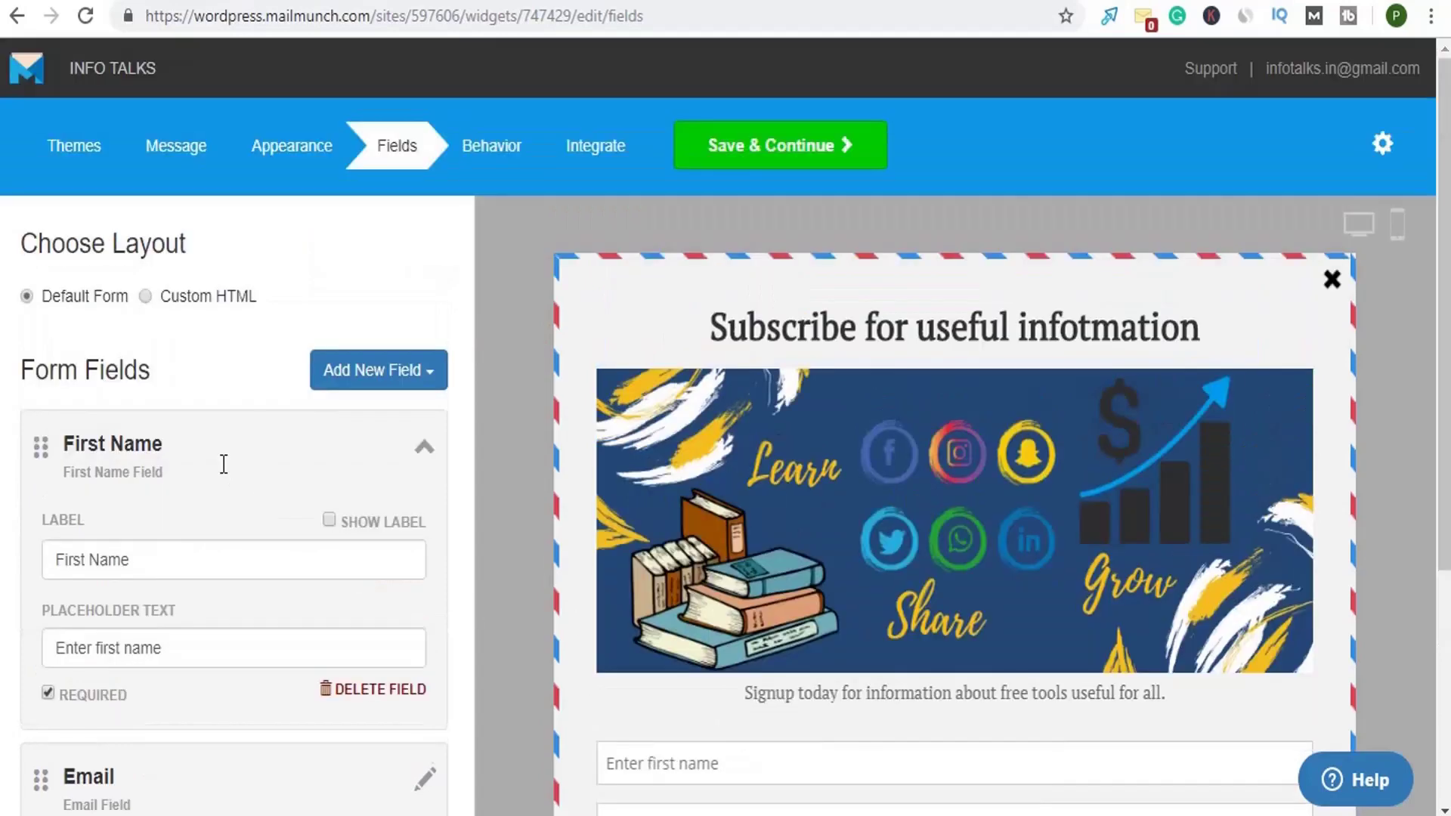
click(503, 154)
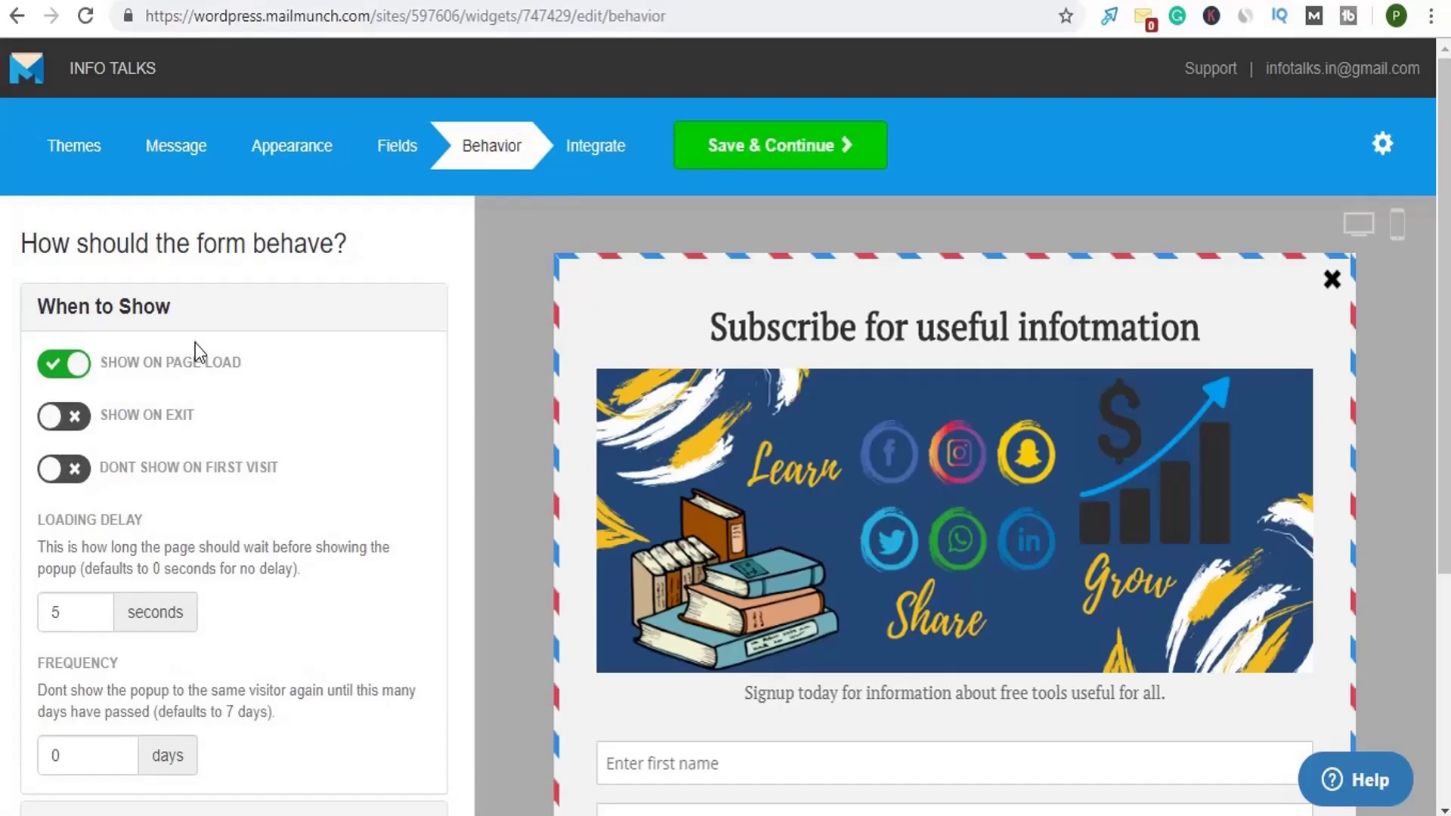
scroll(195, 343, down, 2)
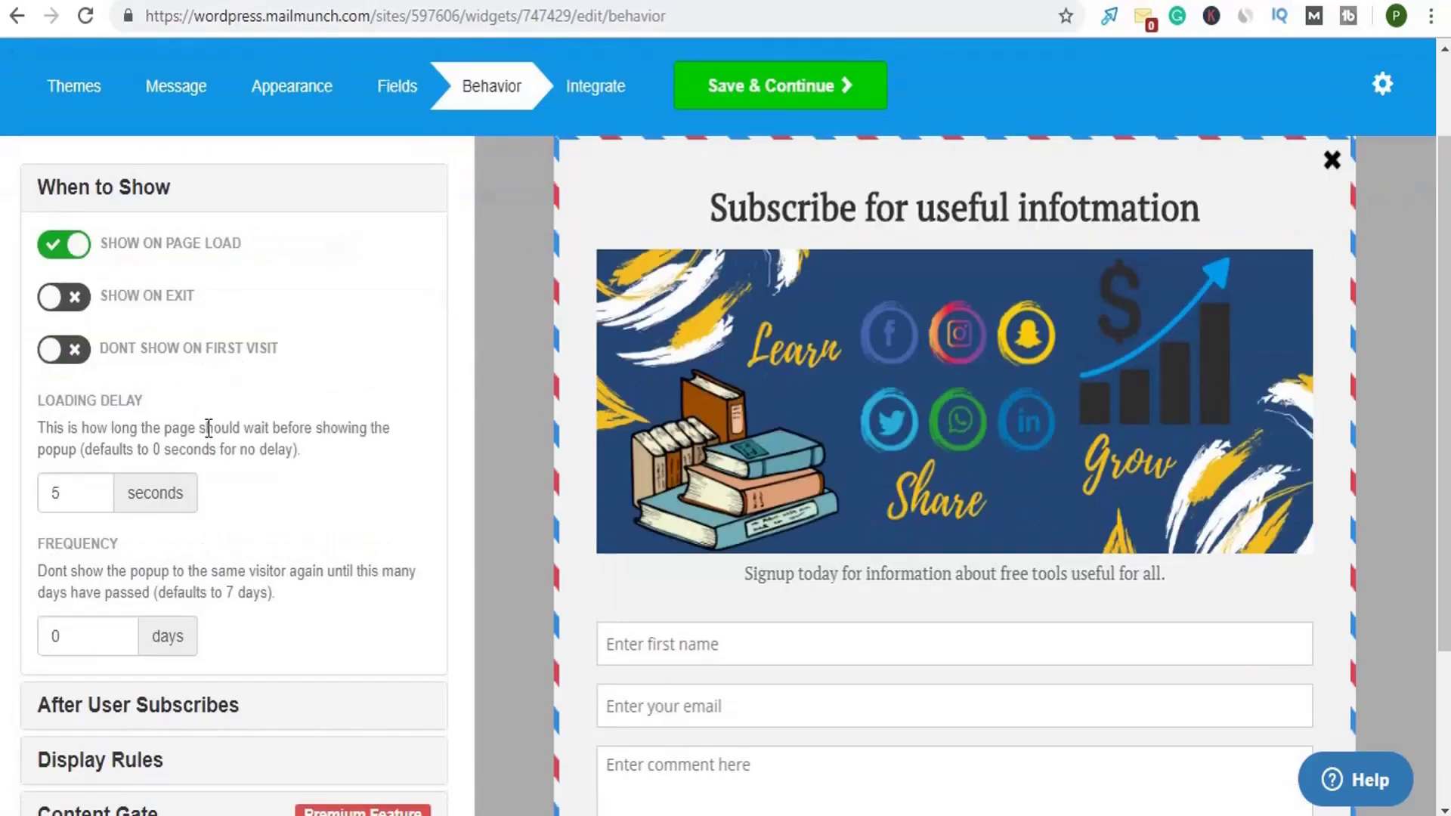
click(161, 718)
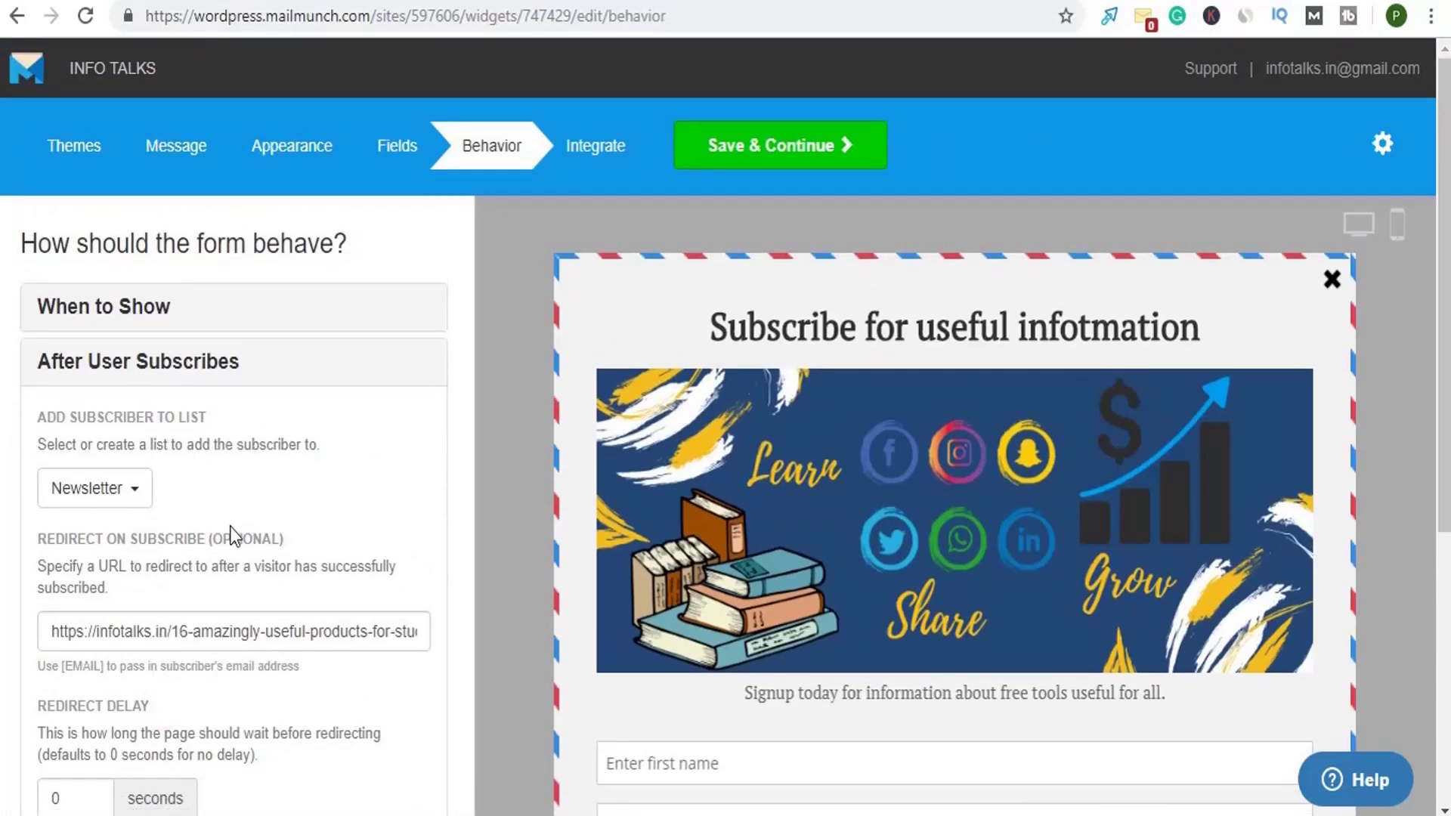
scroll(198, 526, down, 5)
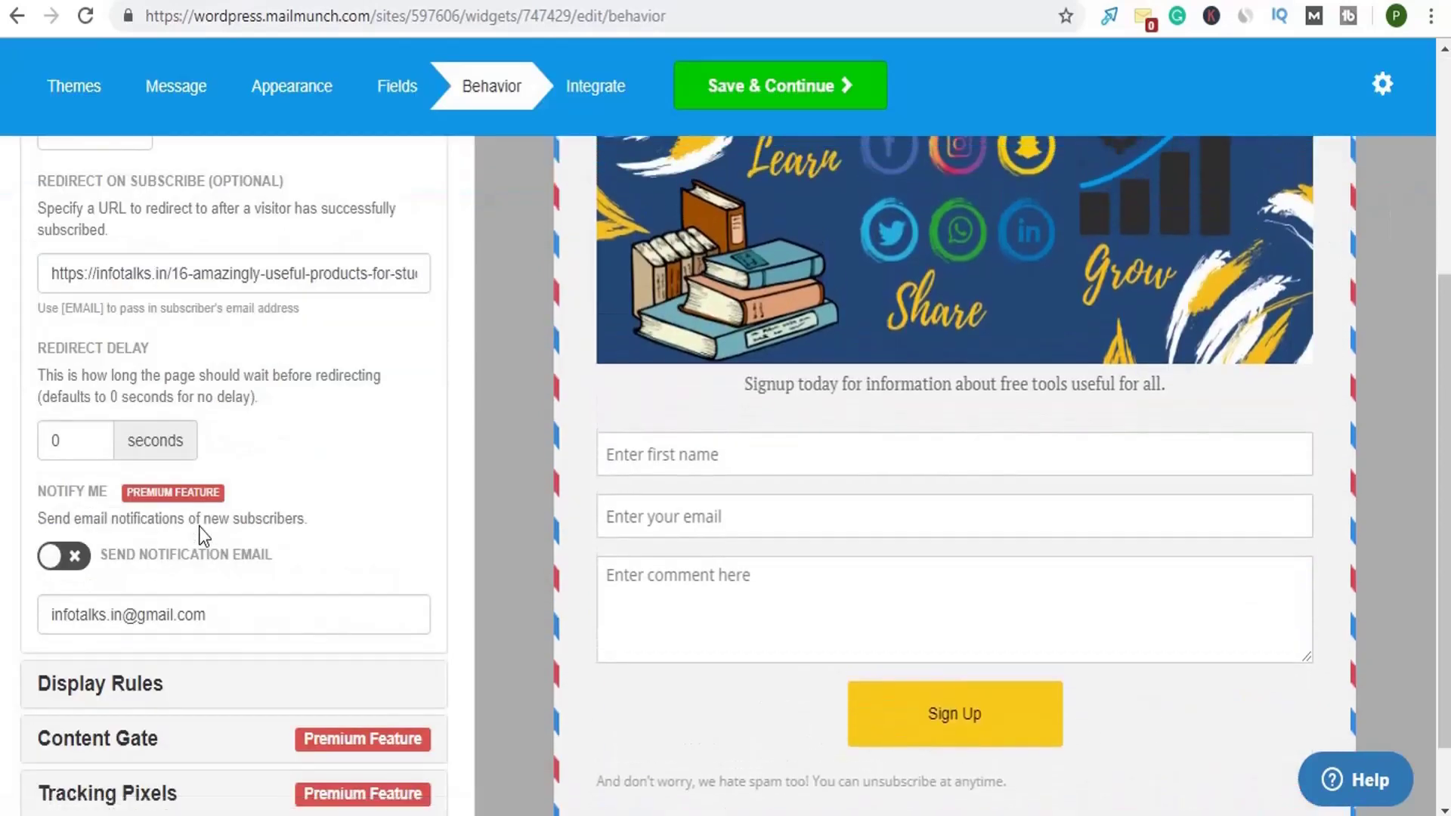
scroll(198, 526, up, 5)
click(194, 310)
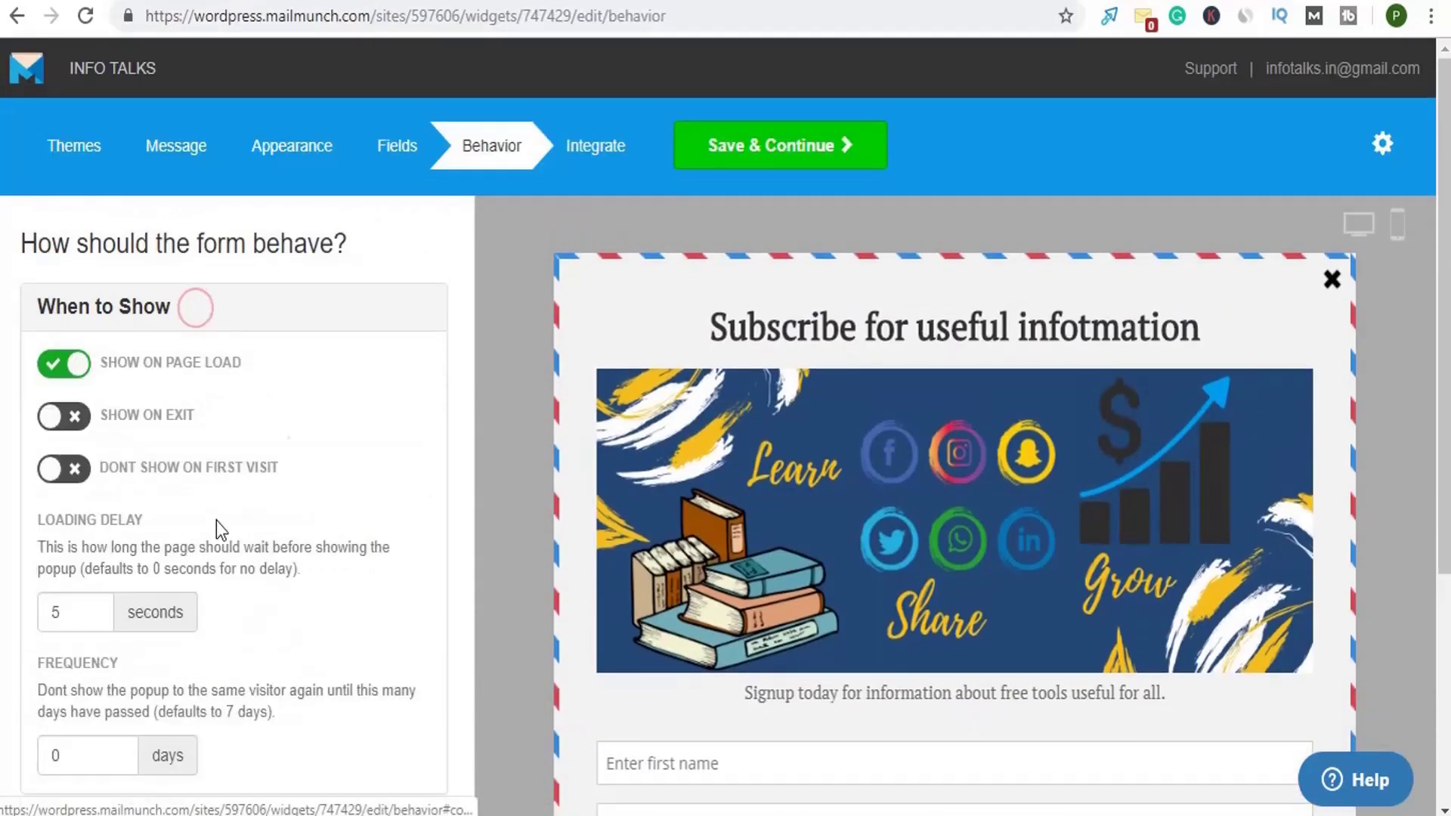
- Open the form's Integrate settings, go to the connected accounts, and start adding another integration
click(586, 151)
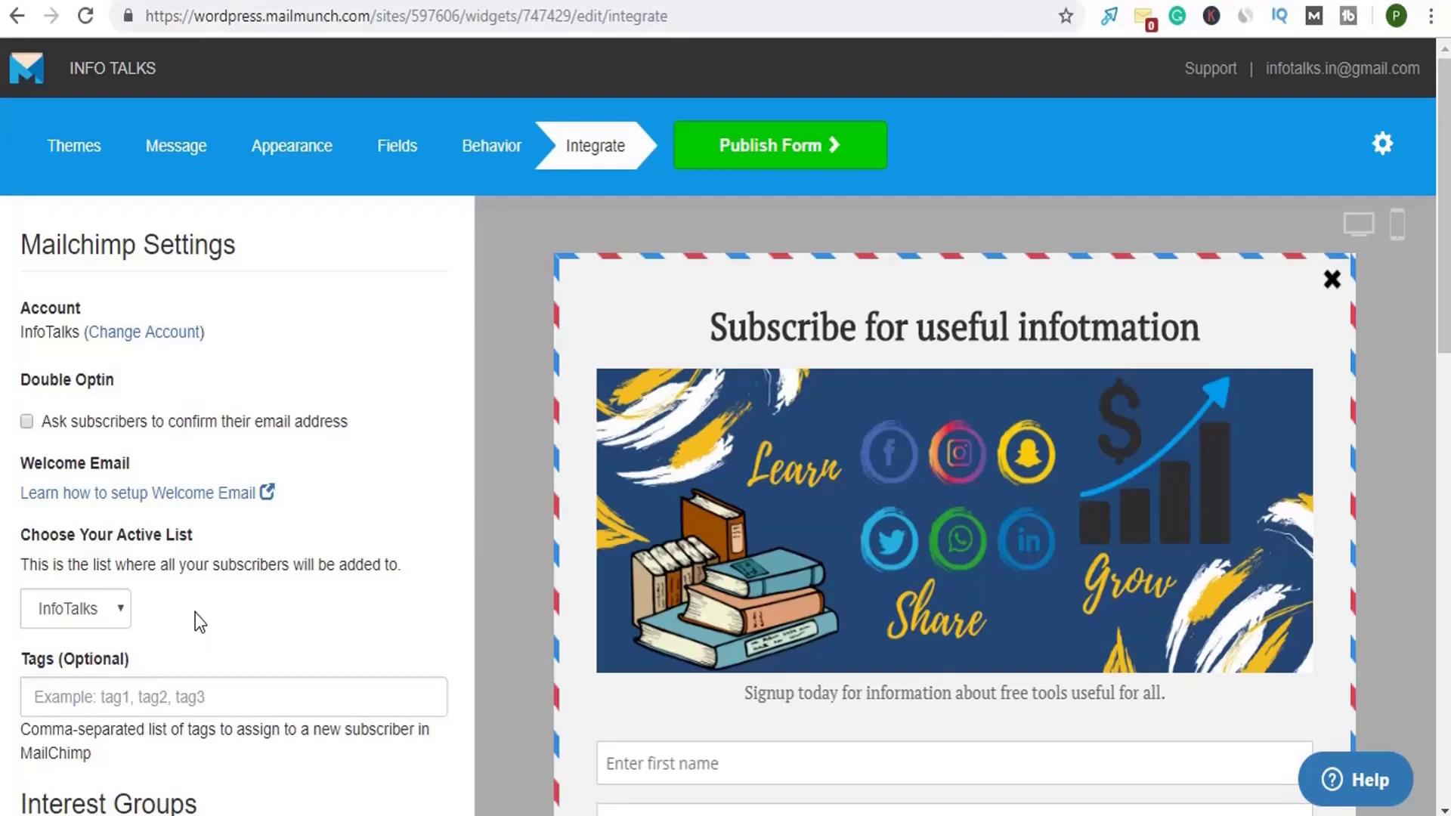
click(146, 340)
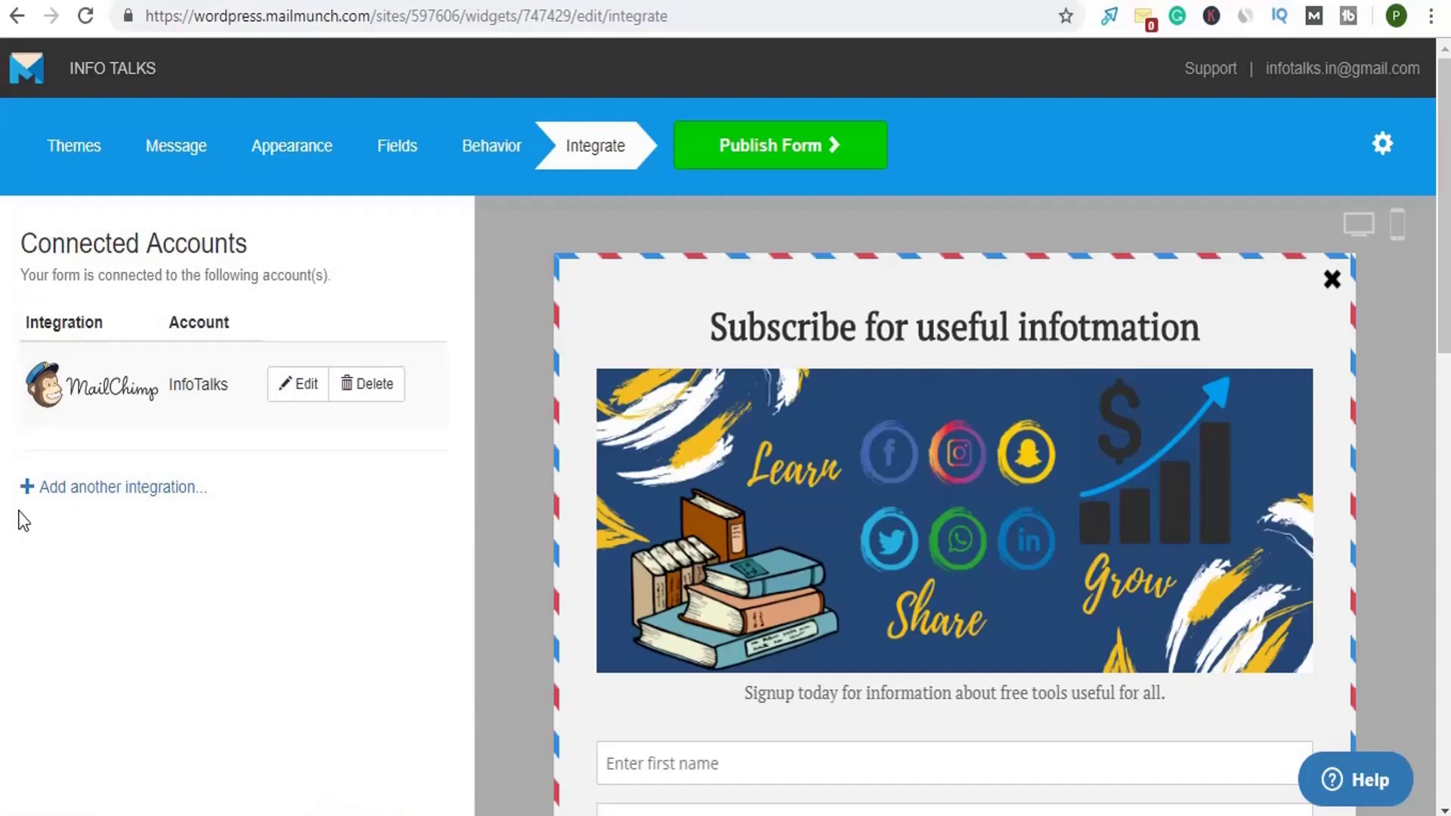
click(91, 492)
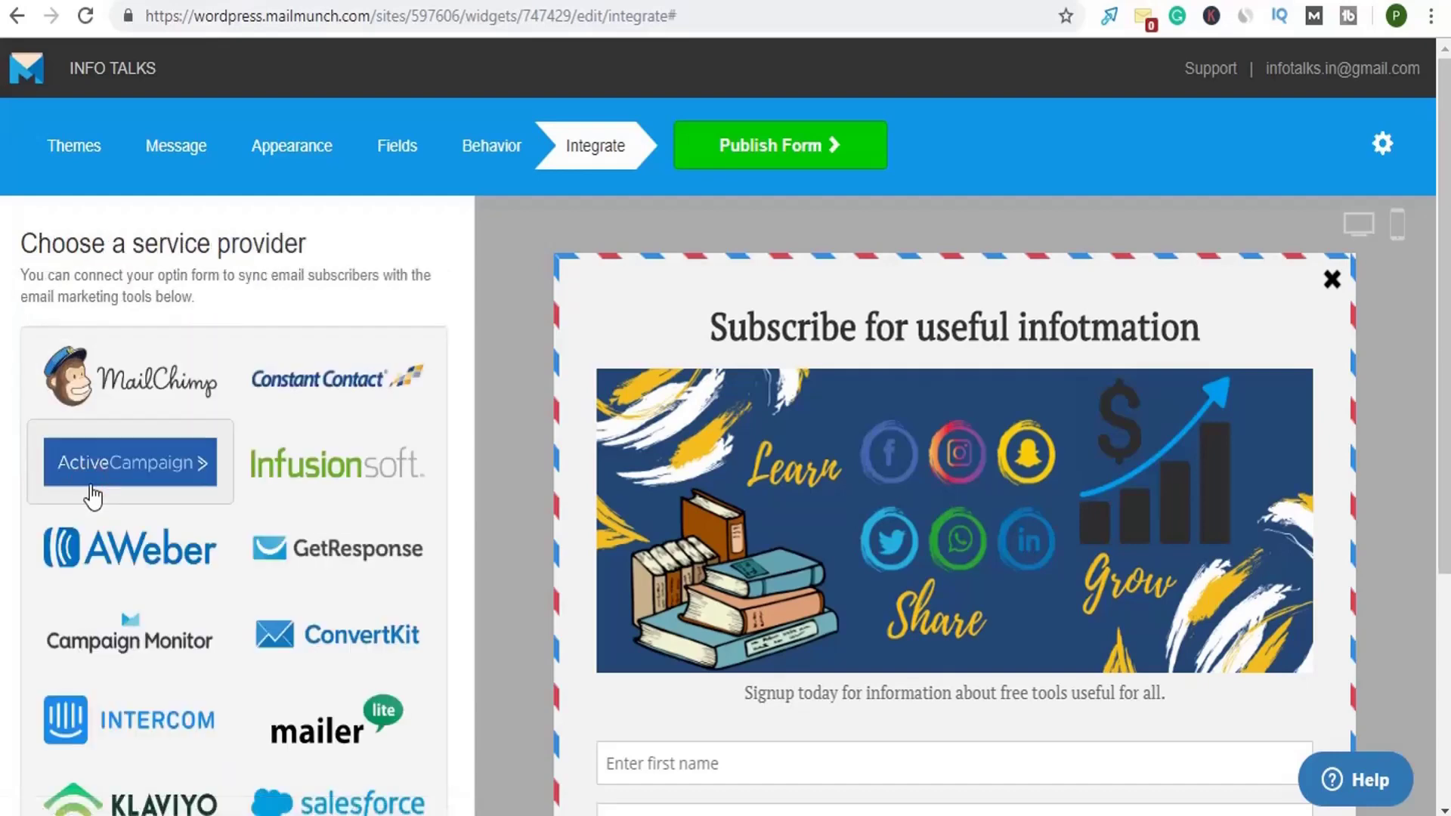
- Examine the email marketing service providers that can be connected to the subscription form
scroll(243, 388, down, 5)
scroll(243, 388, up, 5)
scroll(238, 397, down, 3)
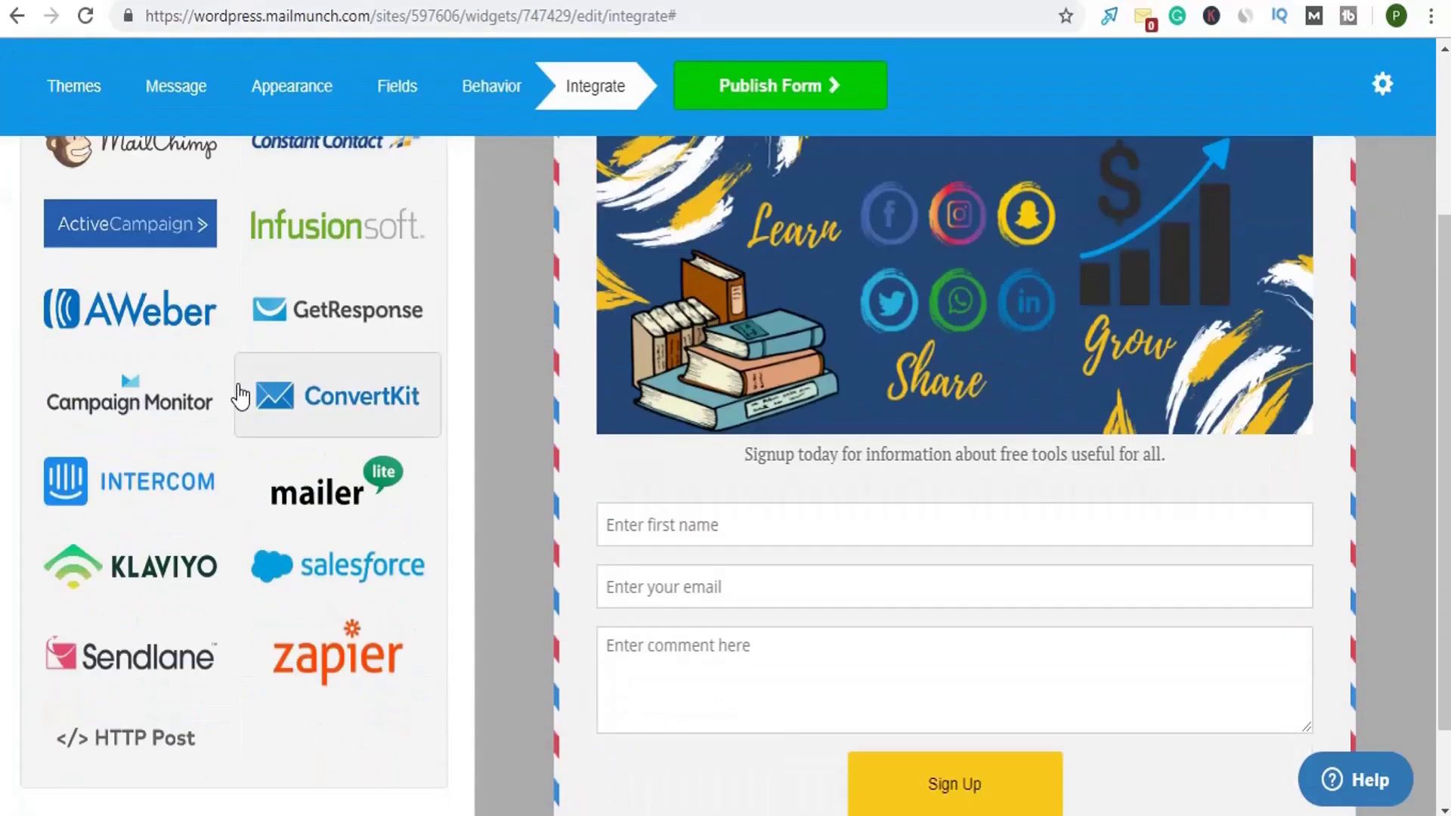
scroll(265, 437, up, 4)
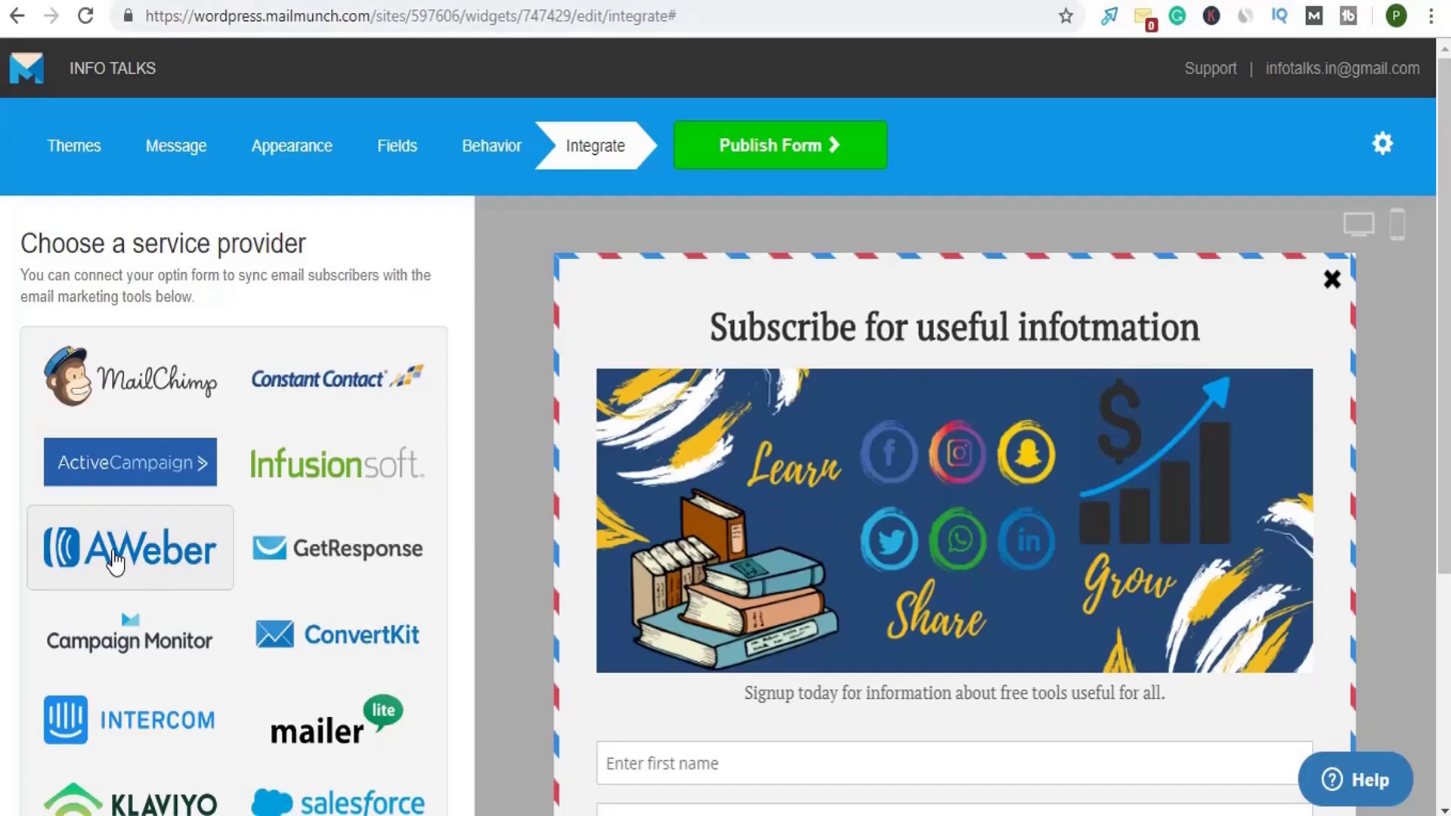
scroll(115, 563, down, 5)
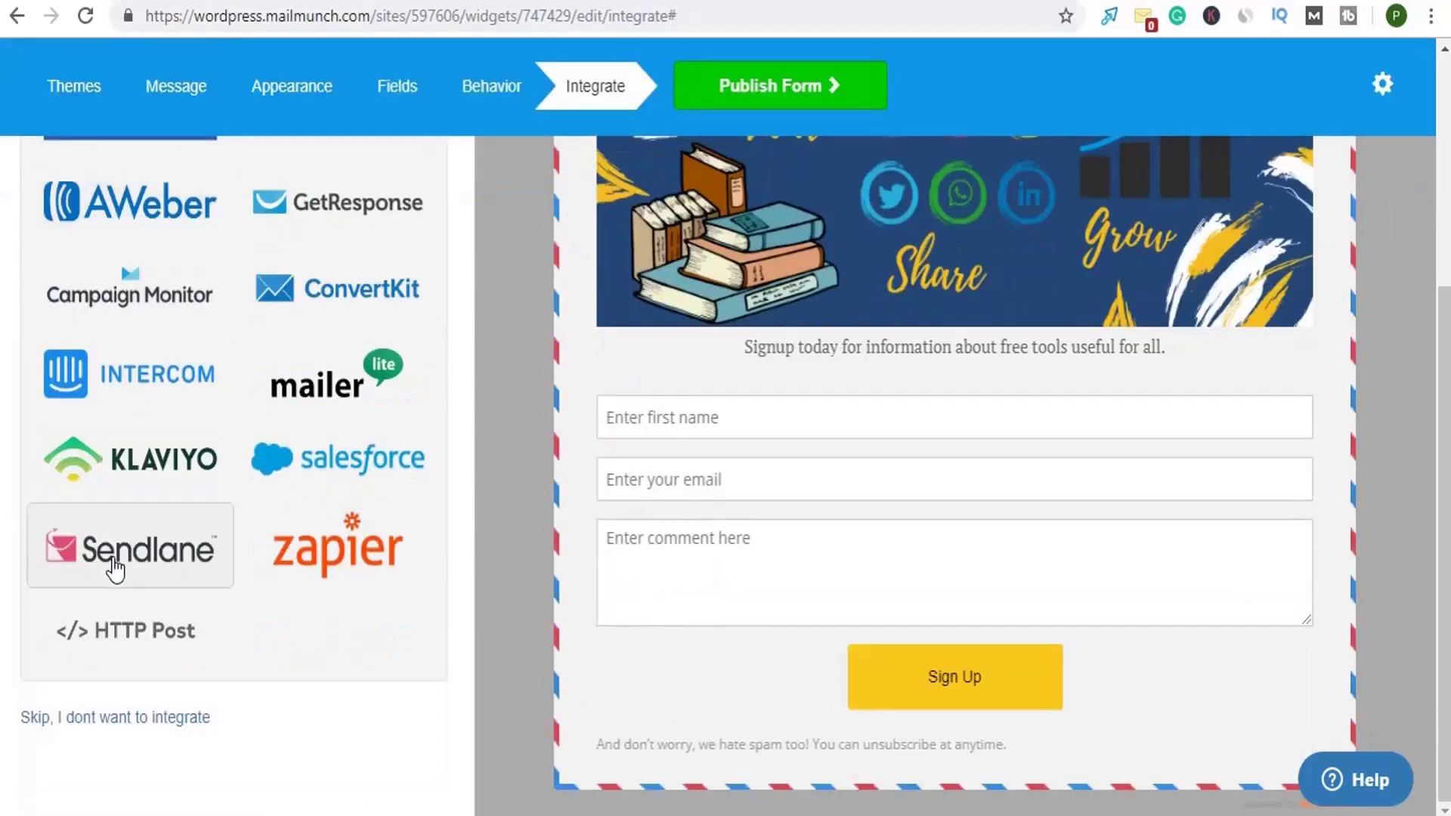
scroll(115, 570, up, 3)
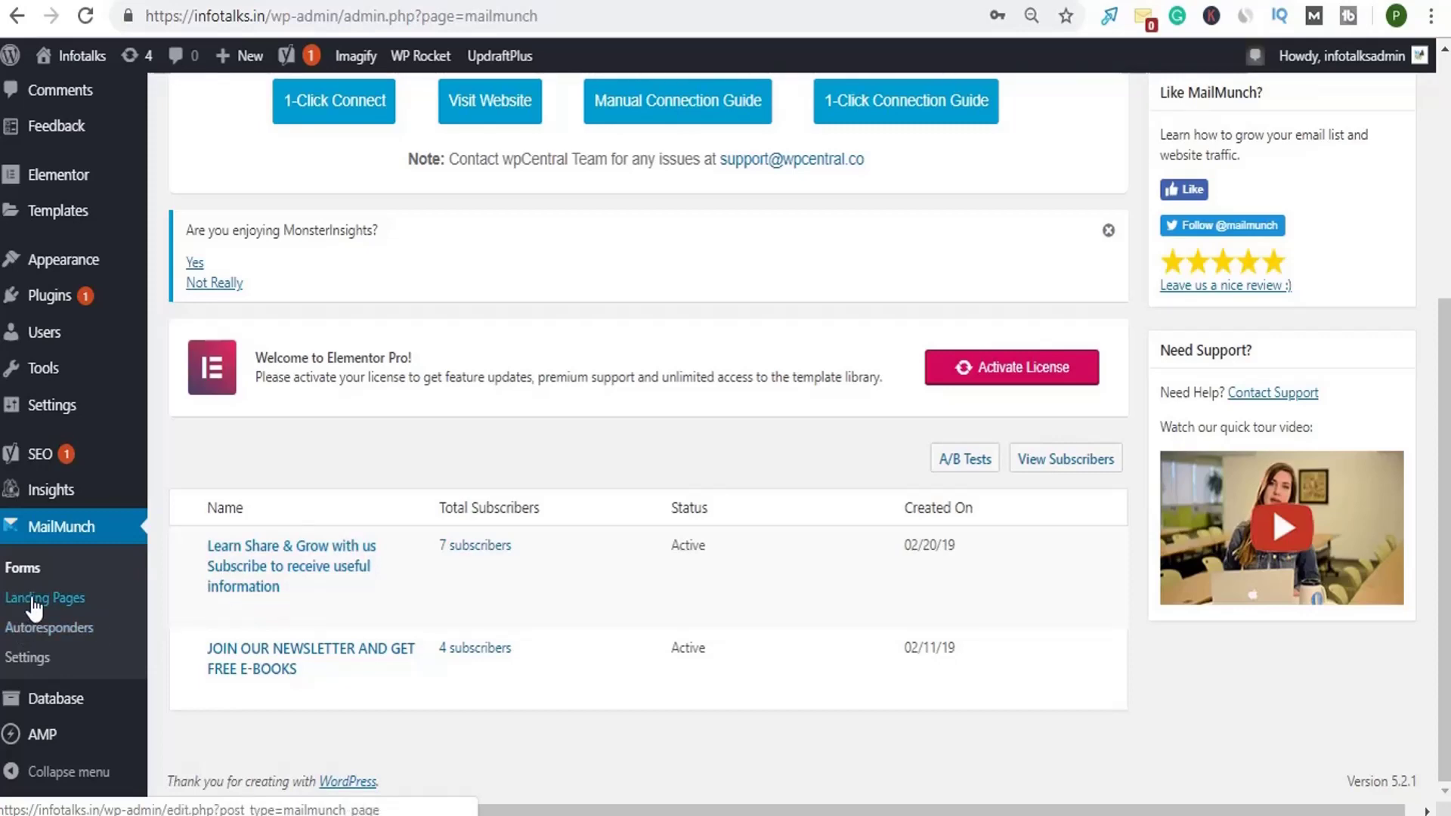
- Switch to the MailMunch page in the WordPress admin and open its landing pages list
scroll(269, 665, up, 5)
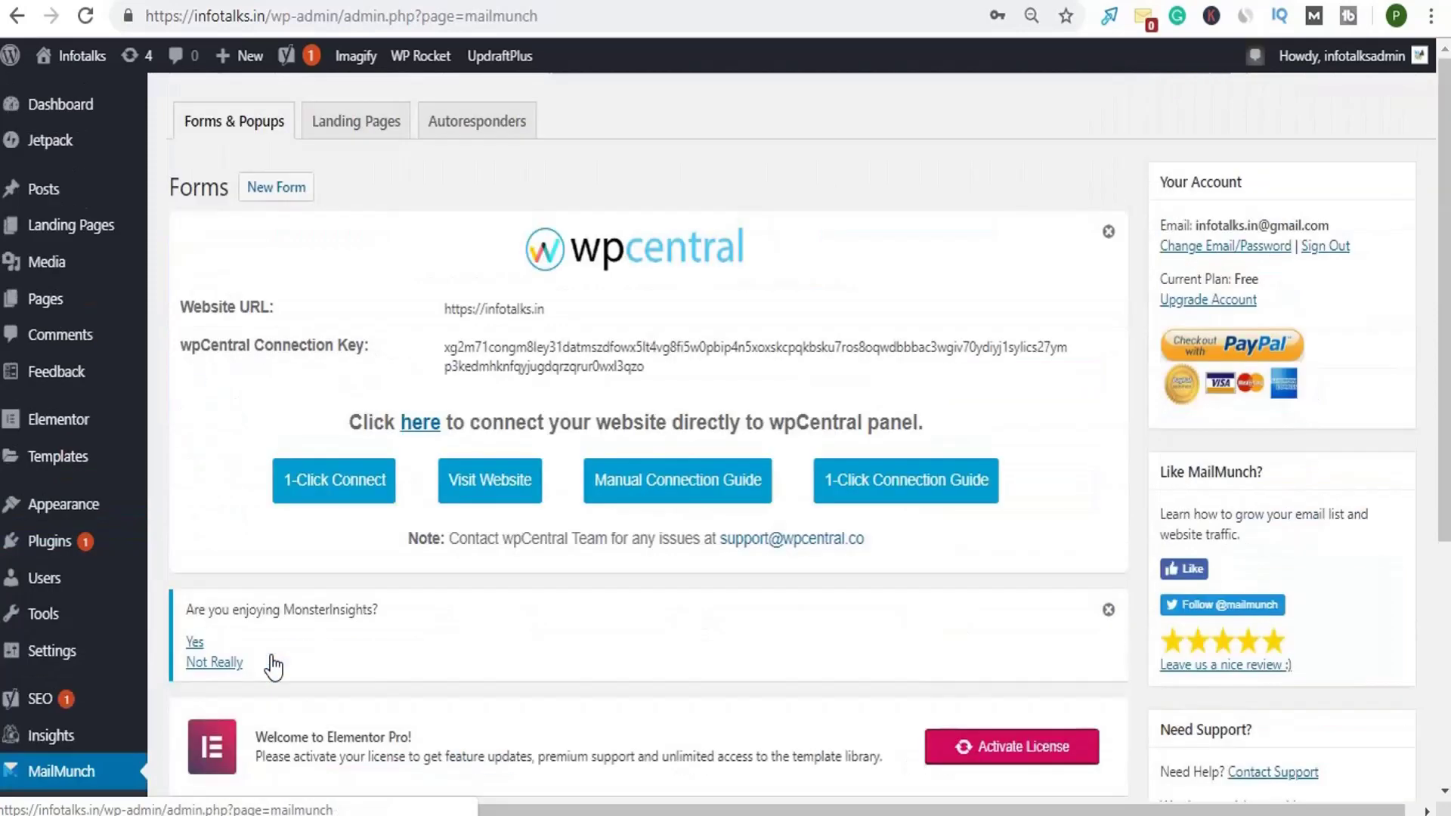
click(378, 129)
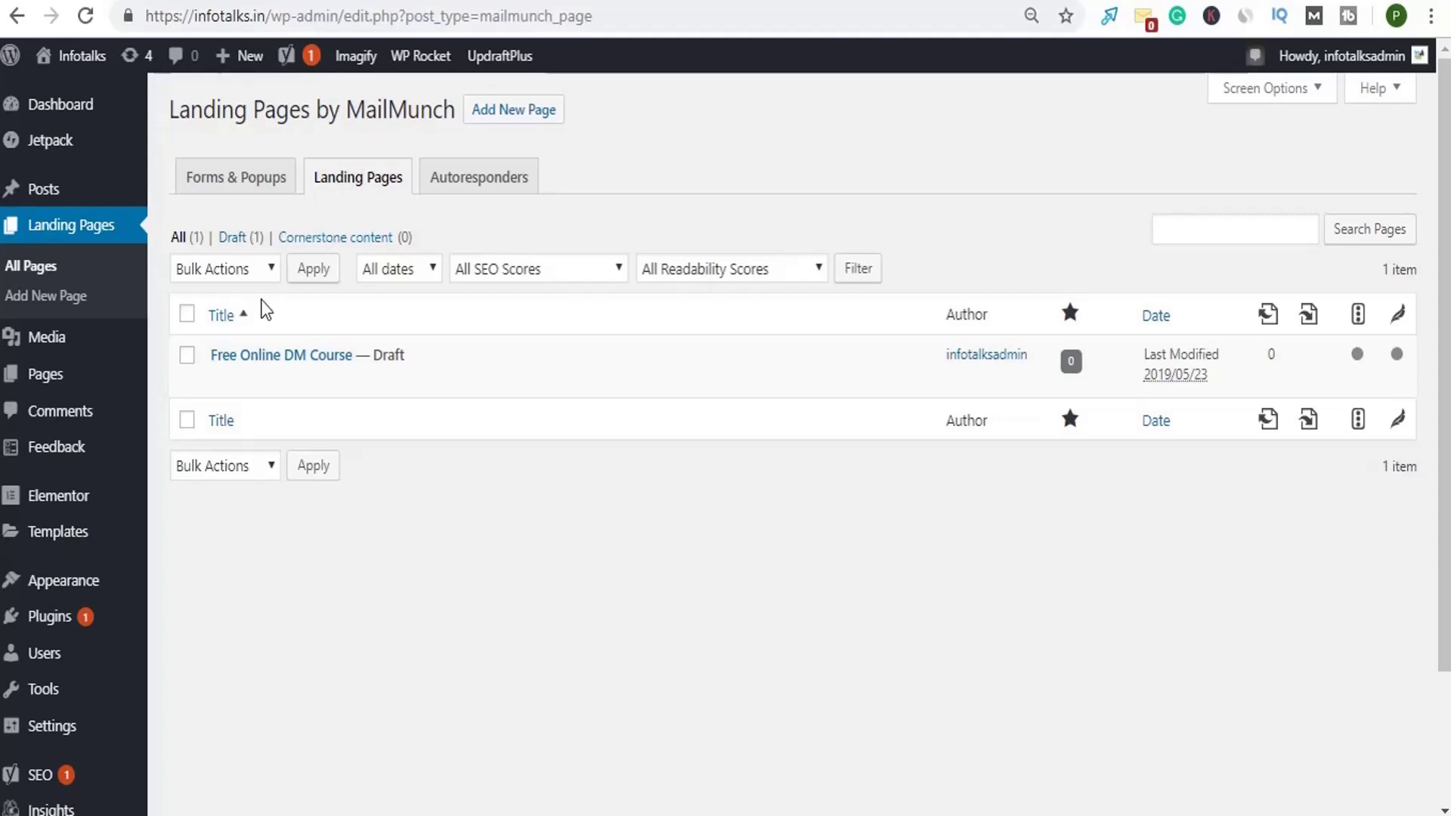
- Open the list of installed plugins in the WordPress admin
scroll(47, 637, down, 2)
mouse_move(82, 646)
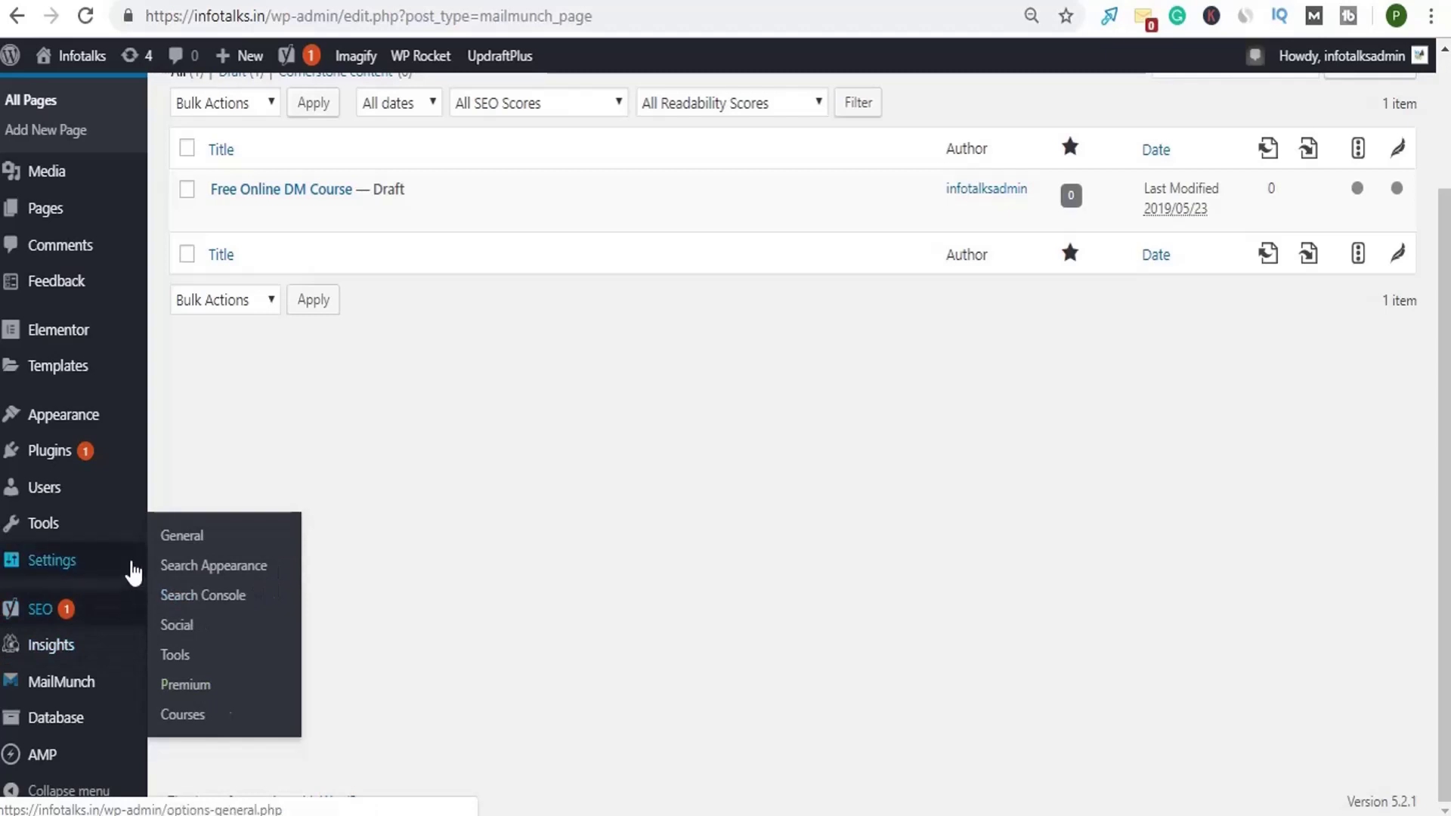
mouse_move(113, 567)
mouse_move(80, 460)
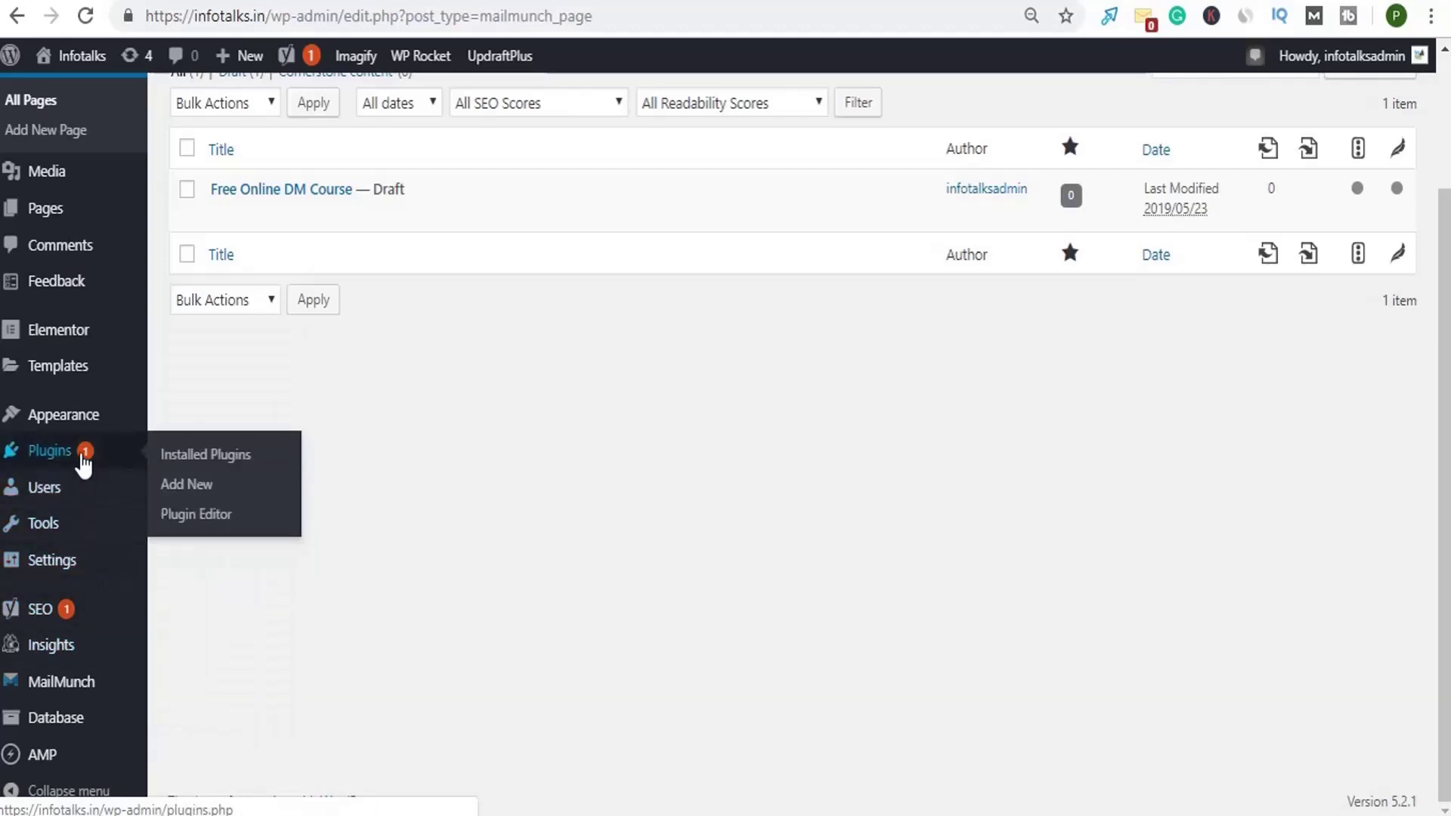
click(185, 458)
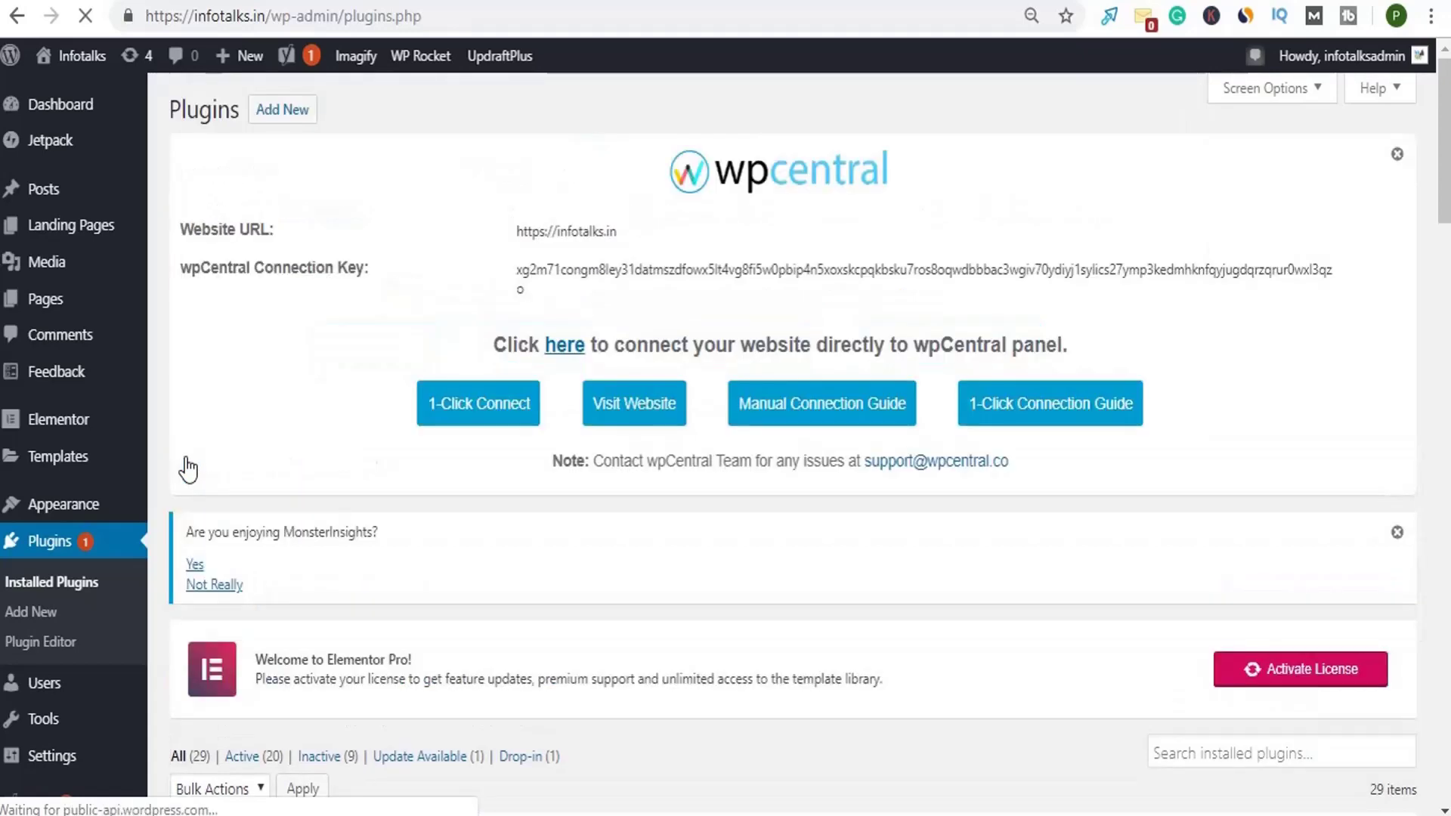
- Find the WP-DBManager plugin among the installed plugins and highlight its name
scroll(337, 552, down, 3)
scroll(336, 550, down, 9)
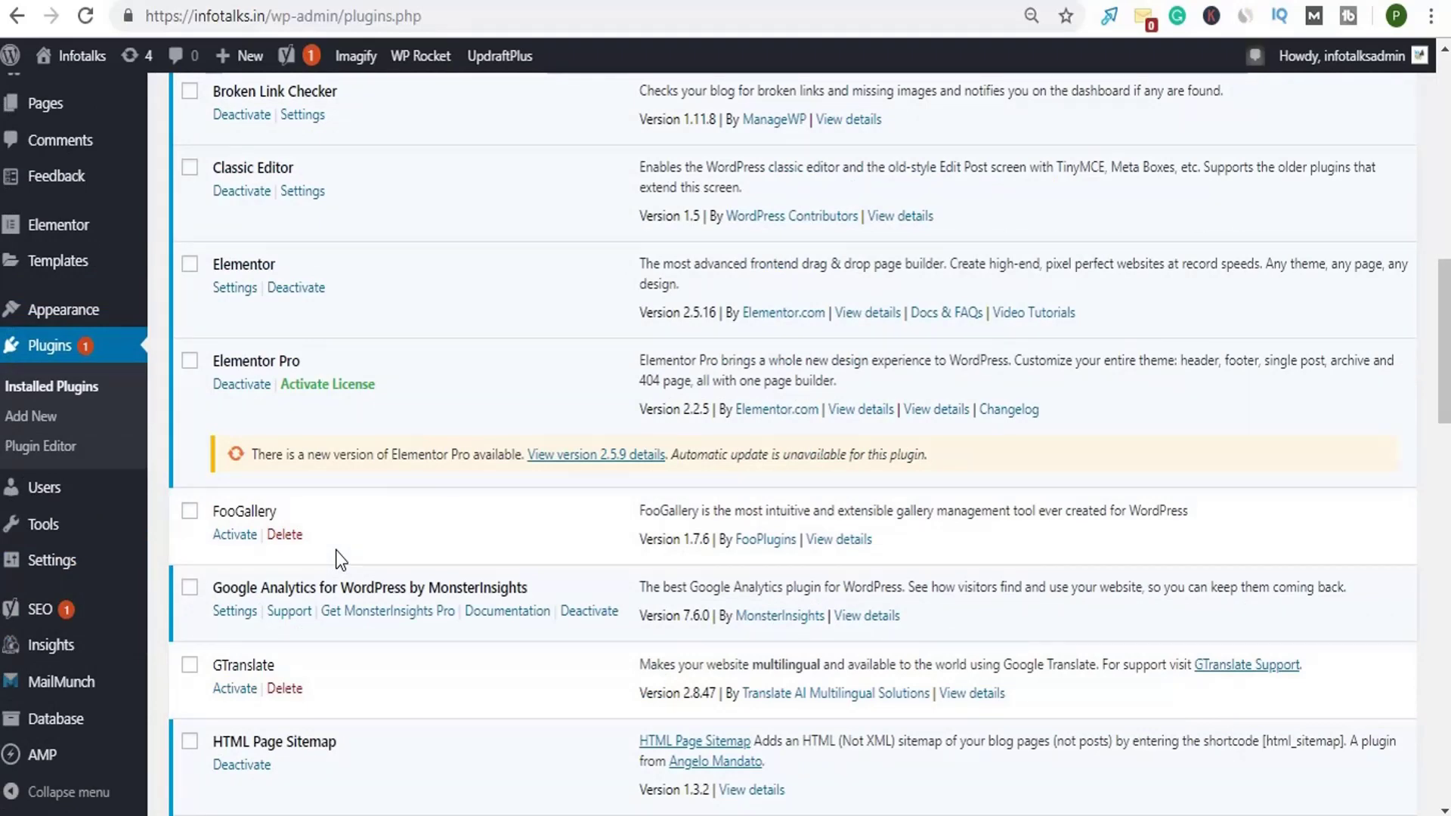
scroll(335, 550, down, 10)
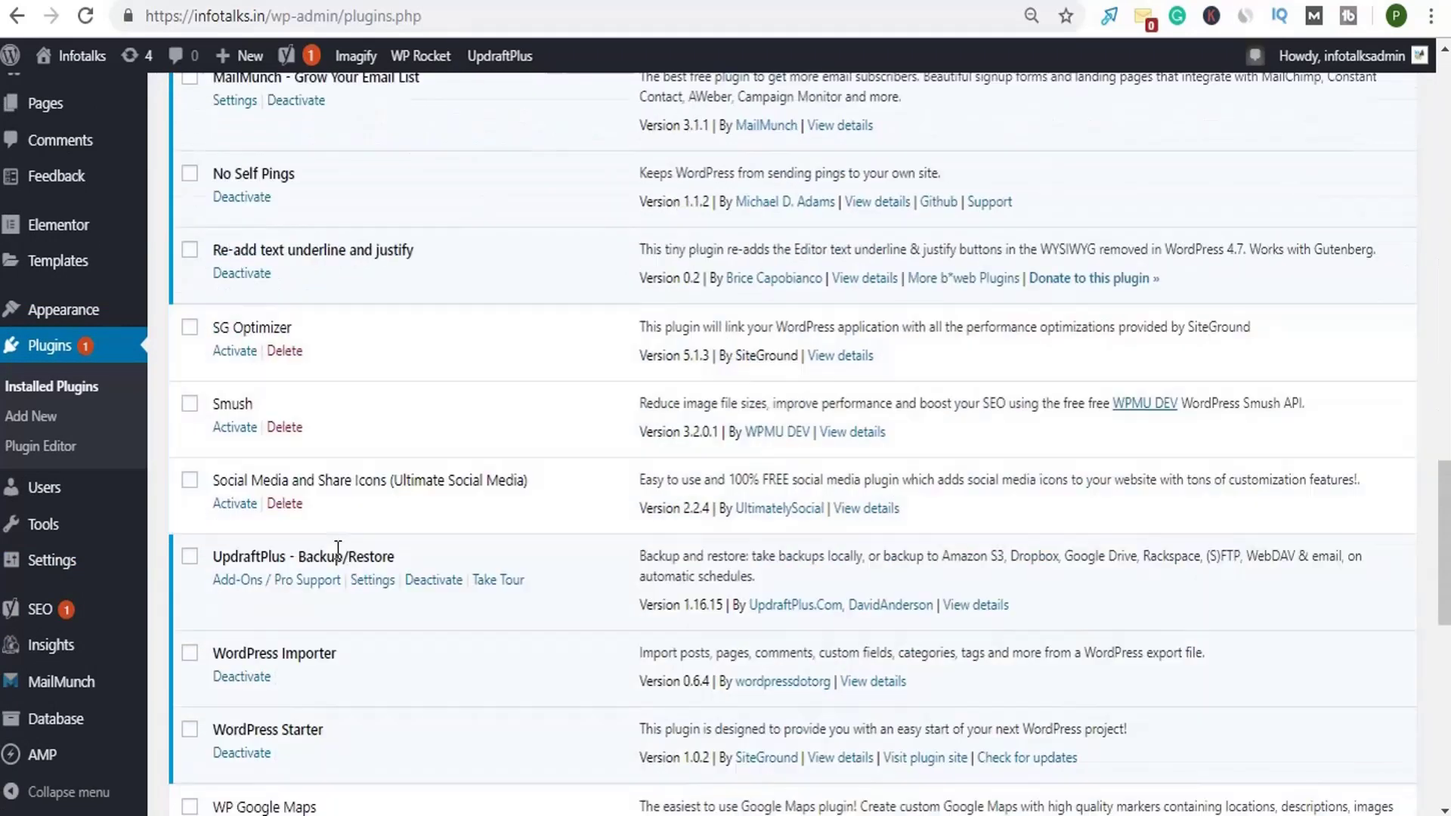
scroll(338, 550, down, 8)
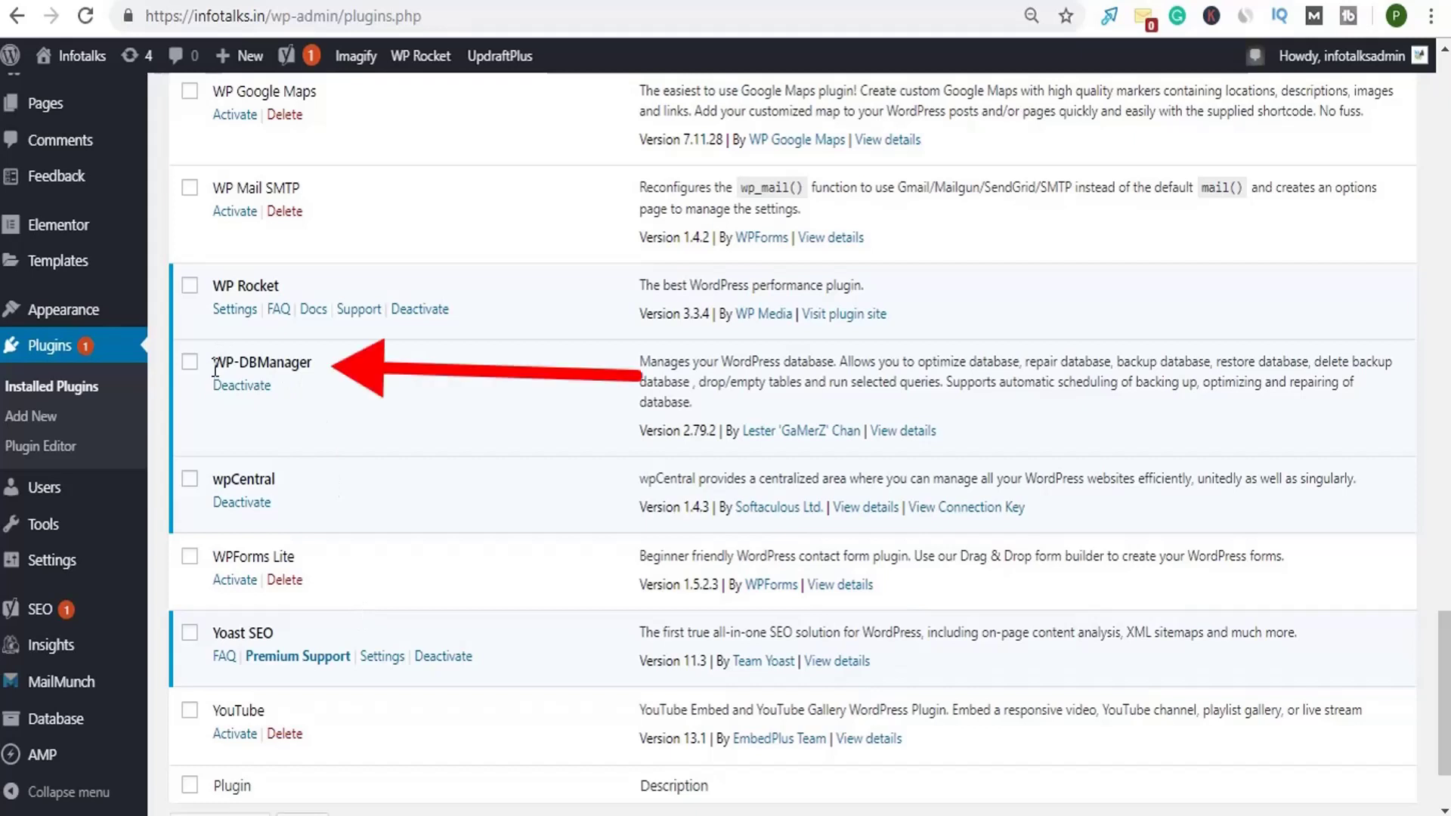
drag(214, 362, 319, 363)
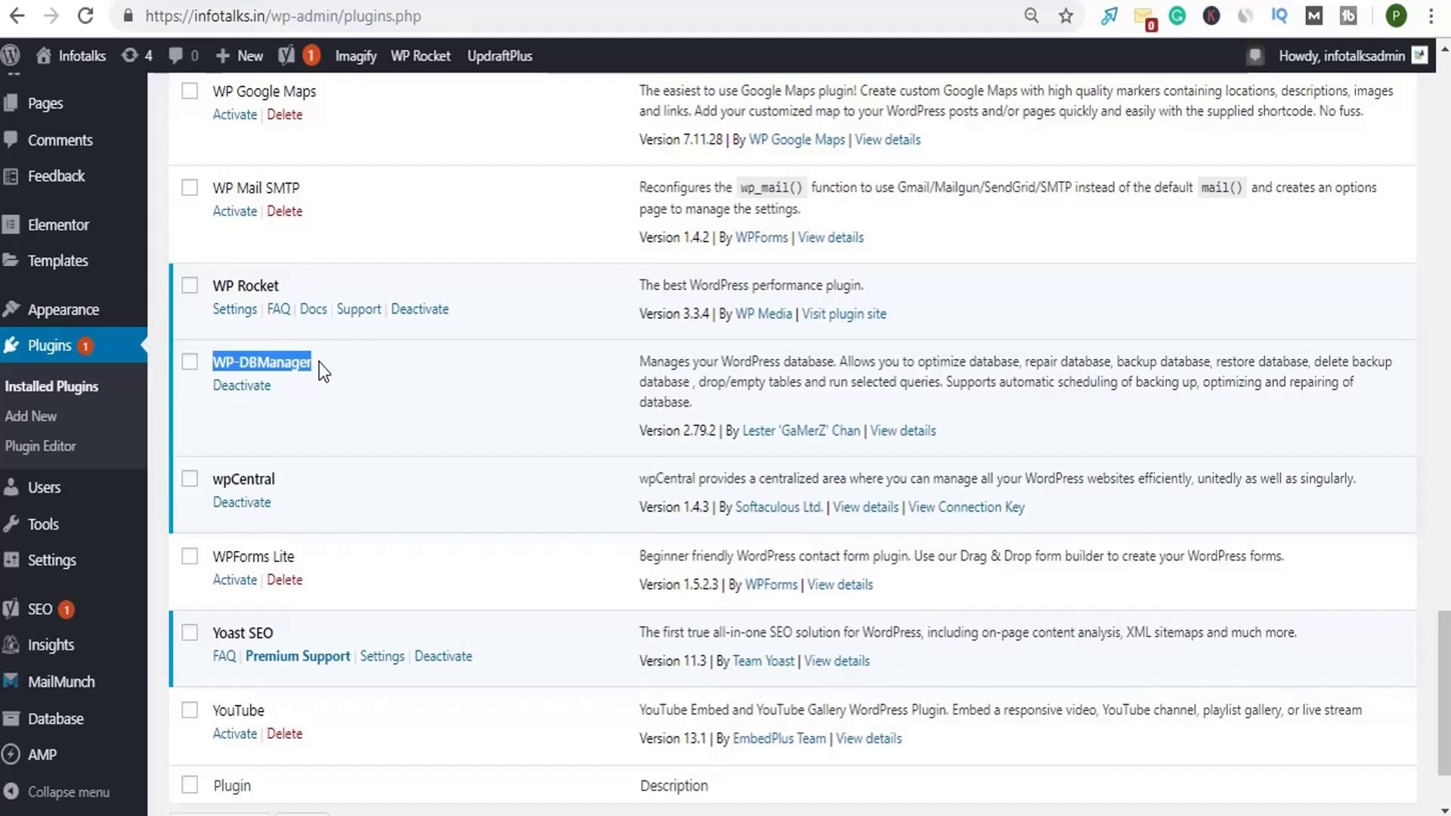
- Look through the installed plugins for HTML Page Sitemap and highlight the [html_sitemap] shortcode in its description
scroll(319, 362, up, 2)
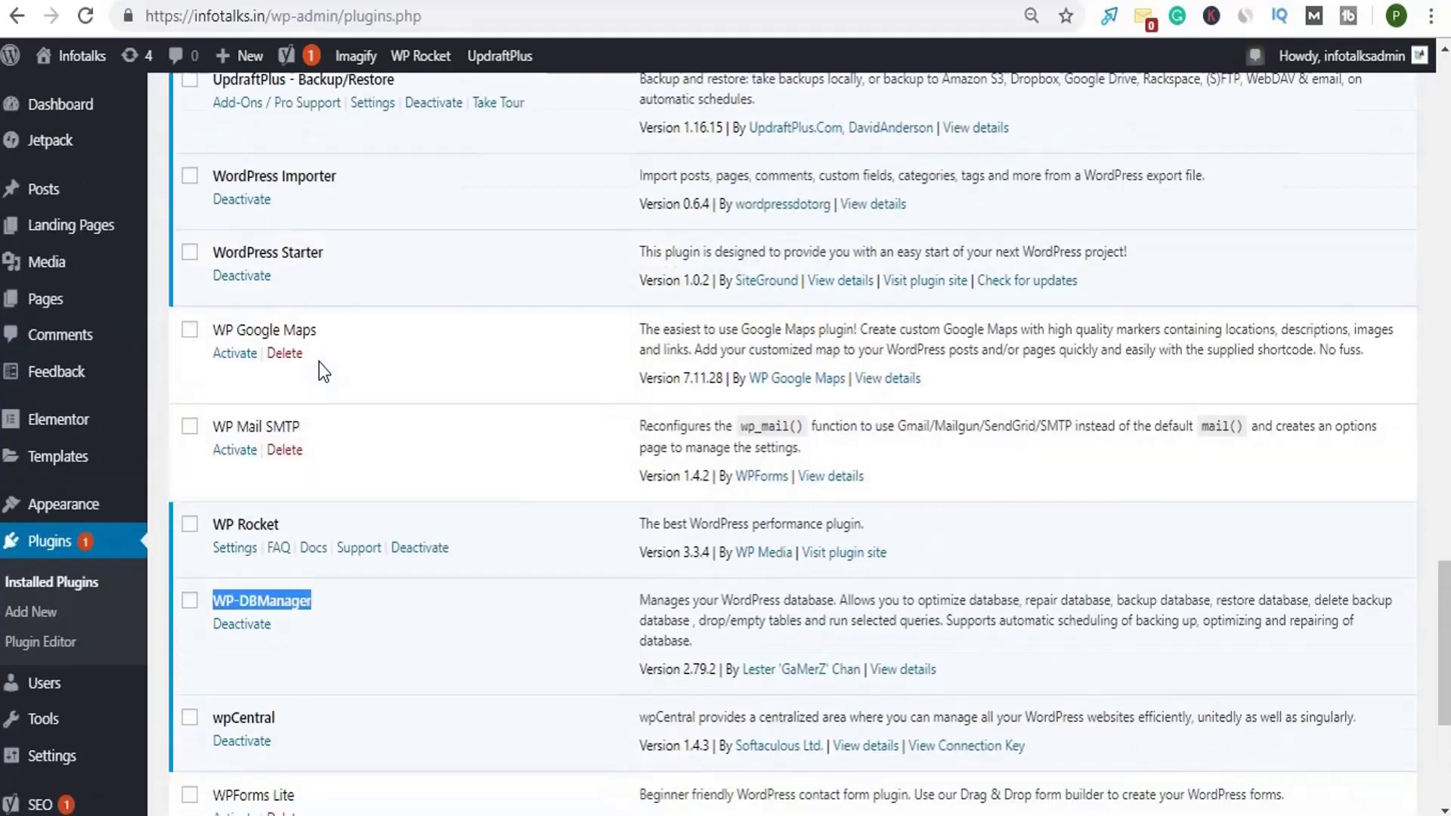
scroll(318, 361, down, 4)
scroll(319, 361, up, 8)
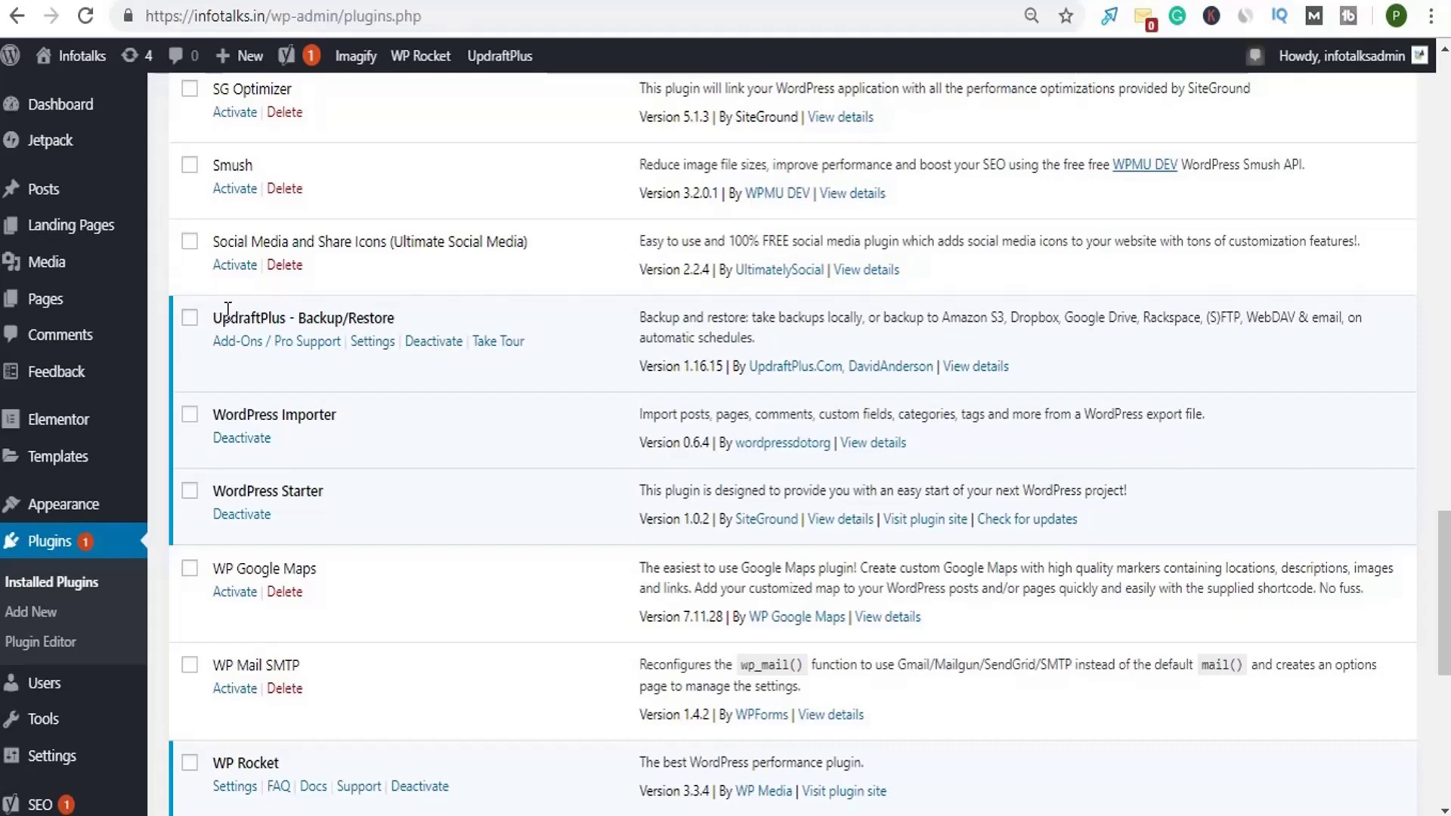
scroll(211, 370, down, 8)
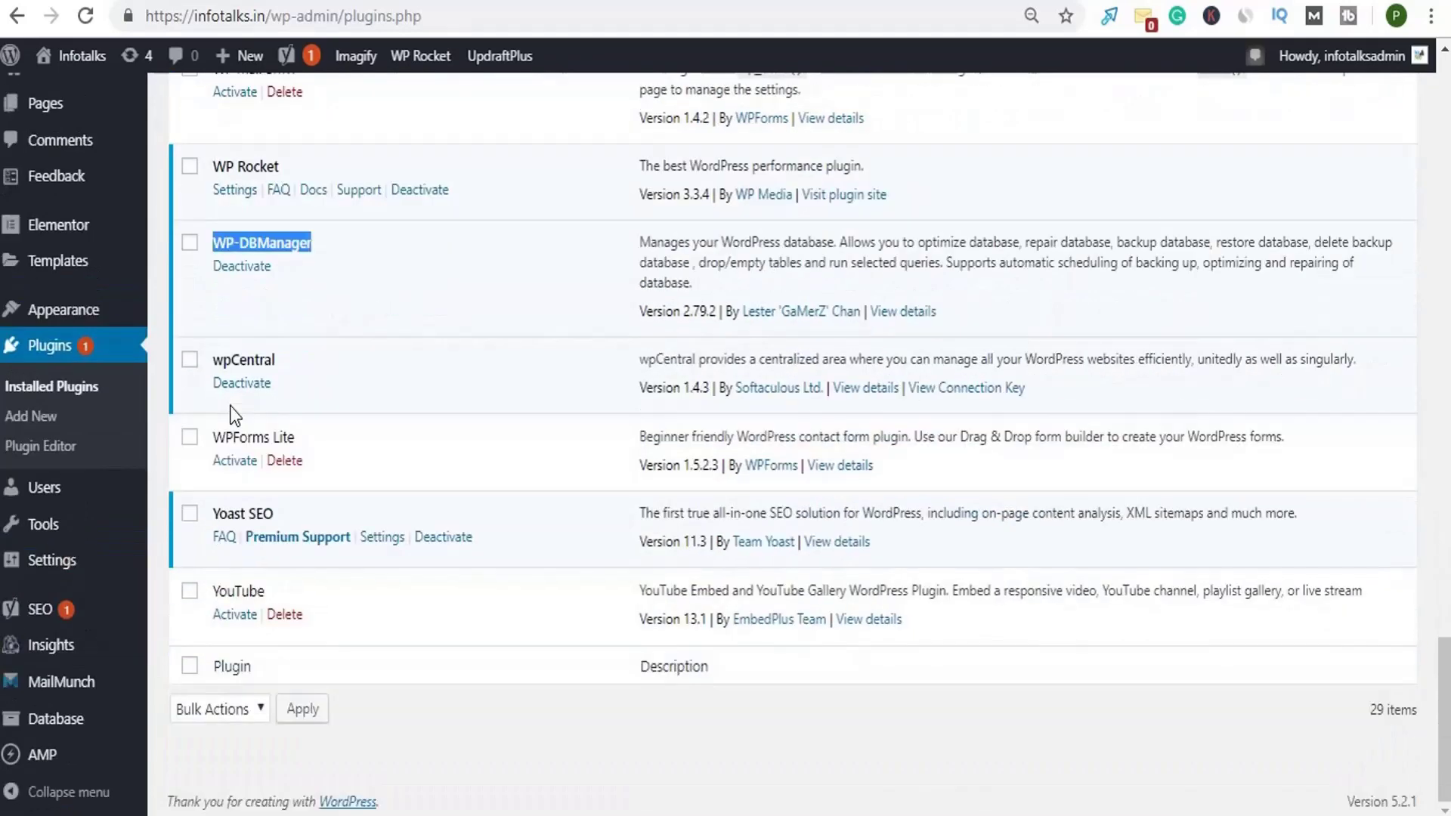
scroll(230, 408, up, 17)
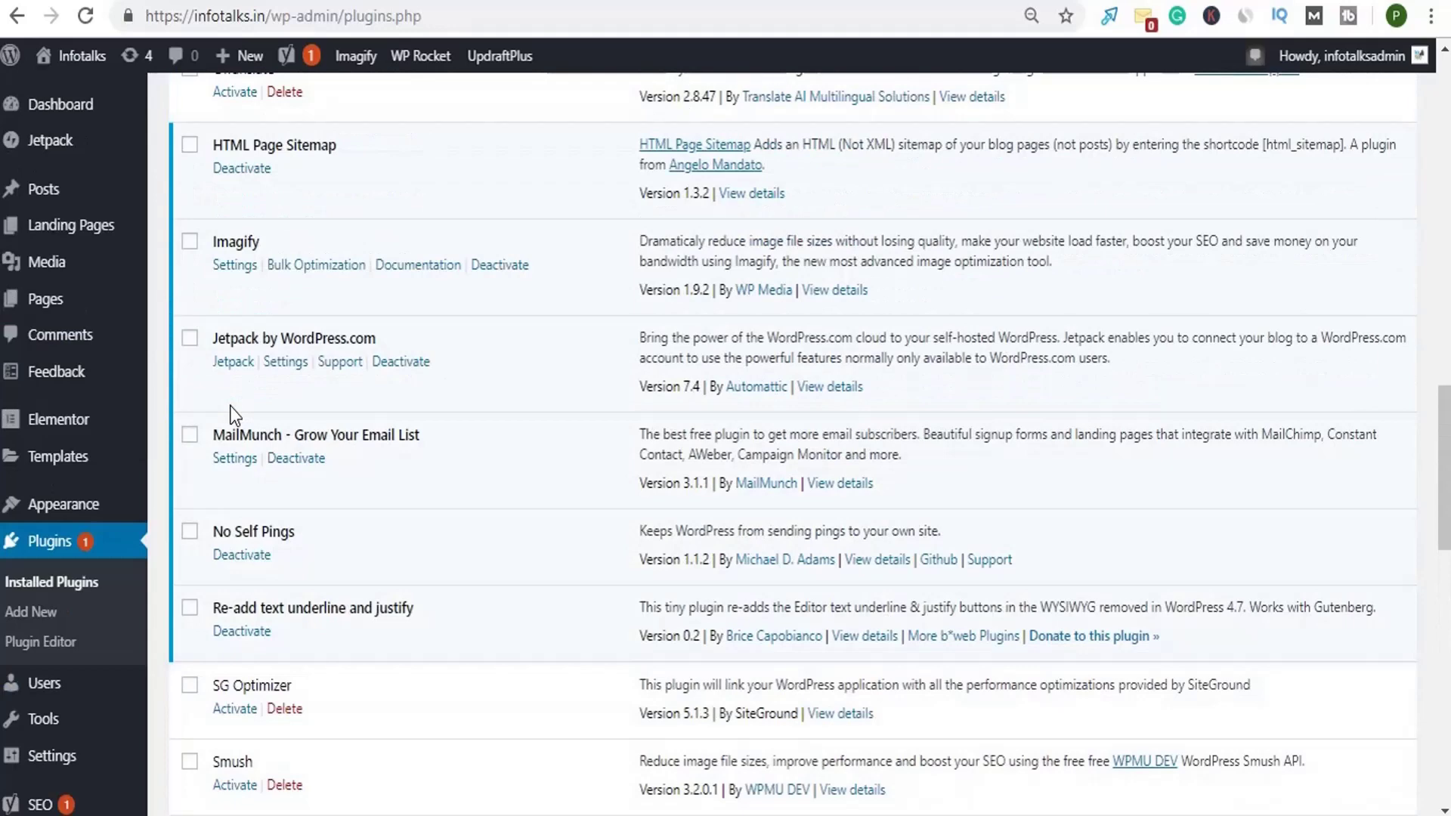
scroll(229, 414, up, 2)
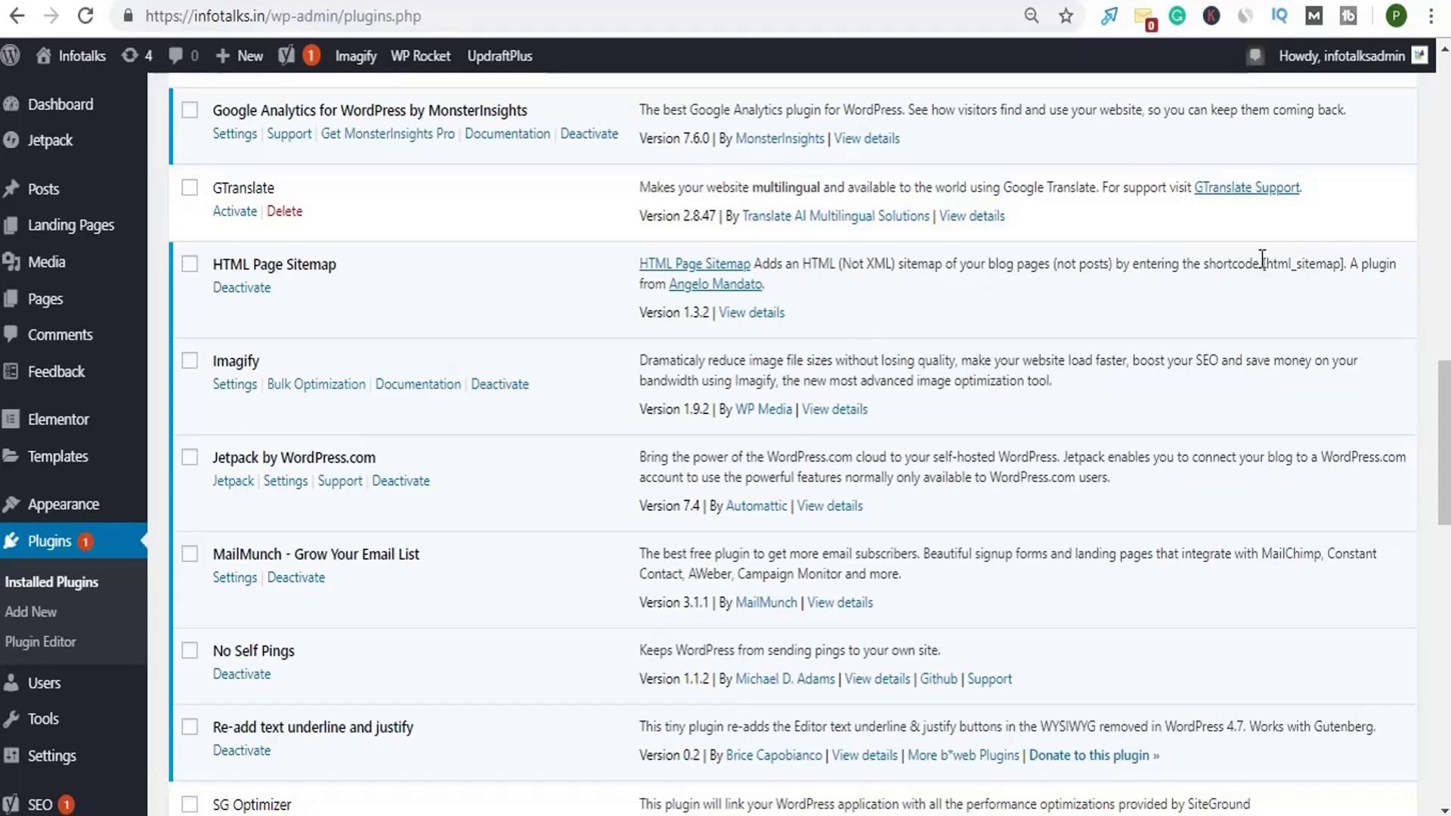
drag(1264, 264, 1344, 273)
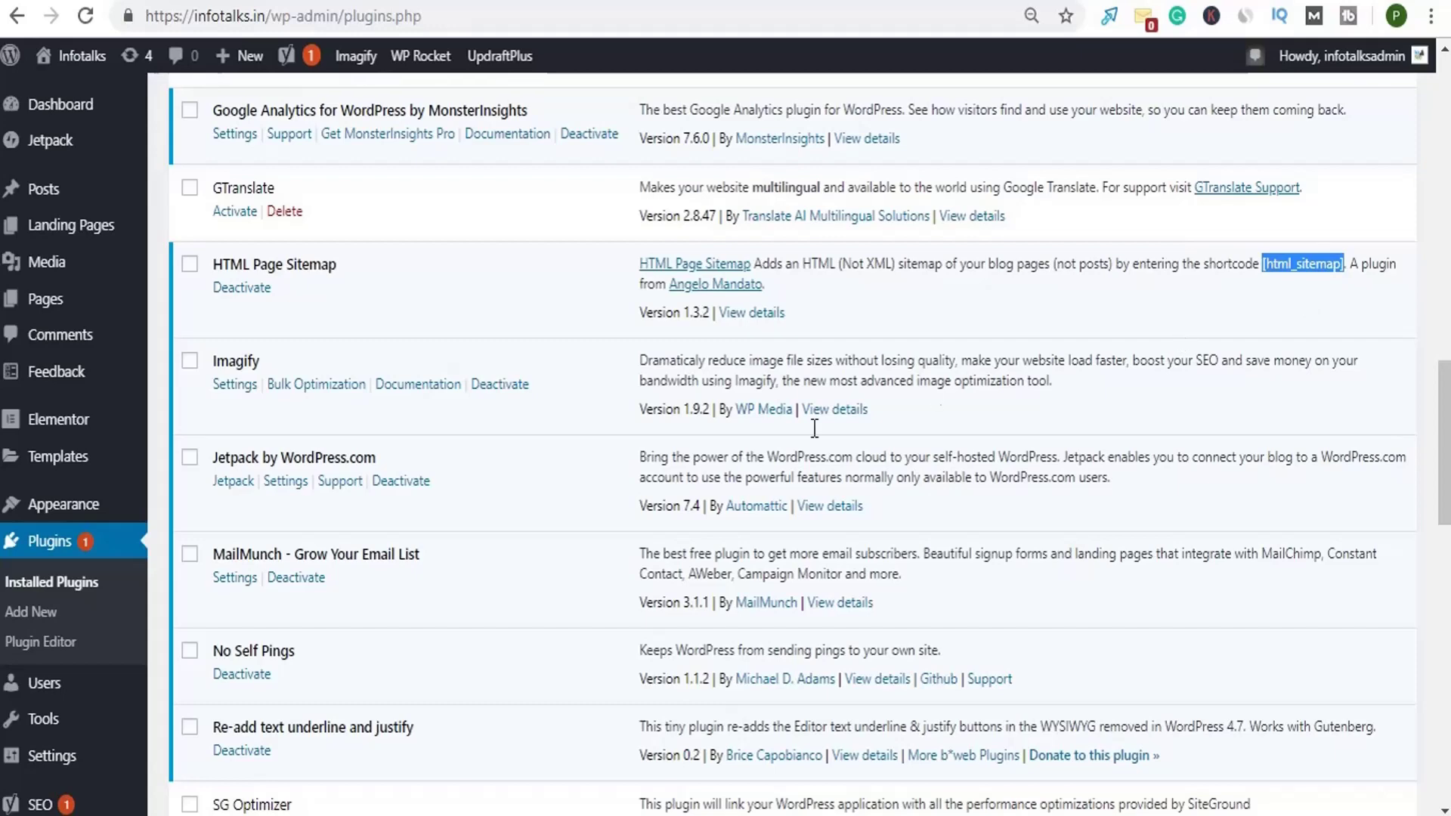
- Find the Smush plugin among the installed plugins and highlight its name
scroll(297, 568, down, 6)
scroll(297, 569, down, 8)
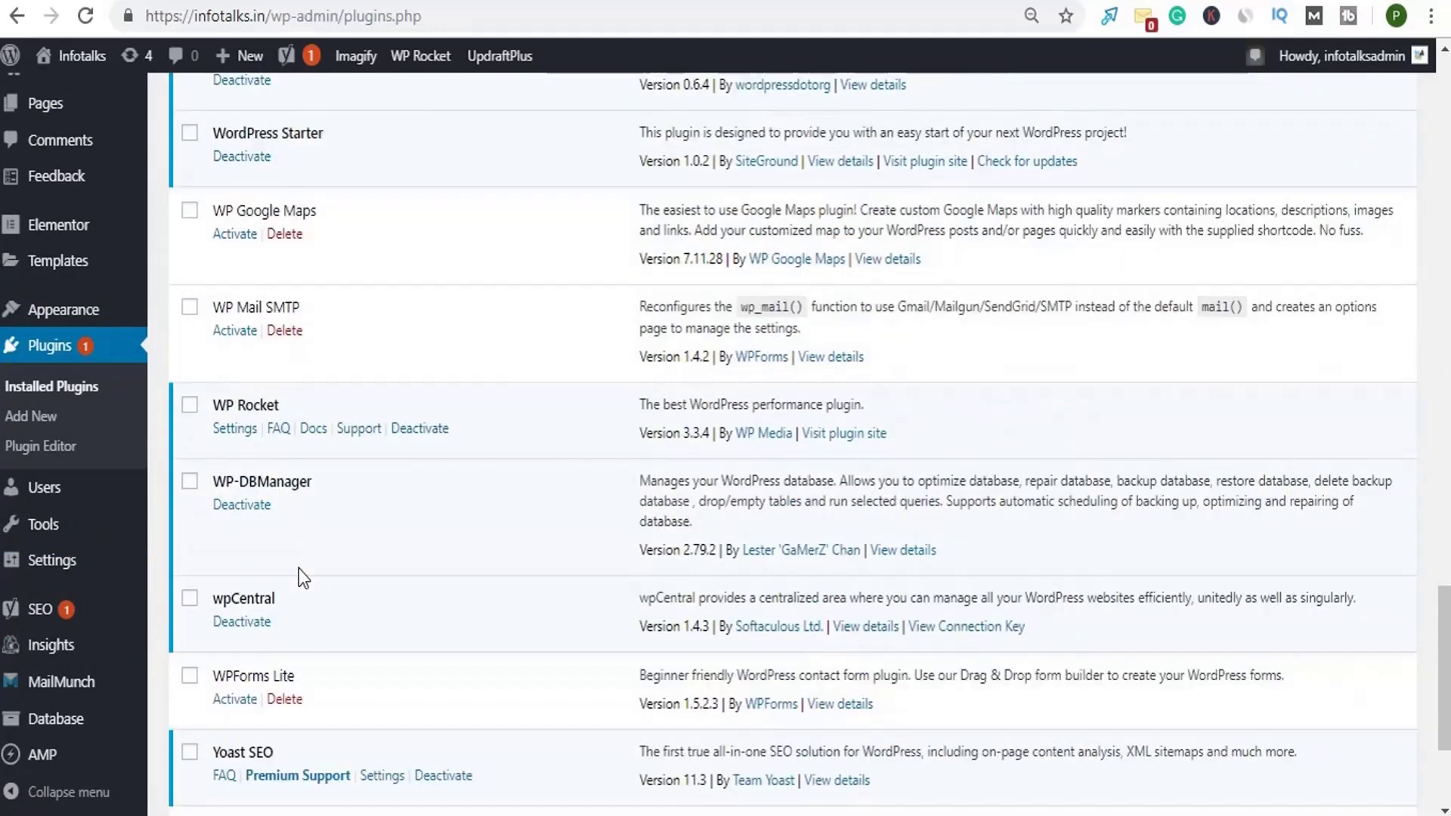
scroll(298, 568, up, 4)
scroll(298, 568, up, 5)
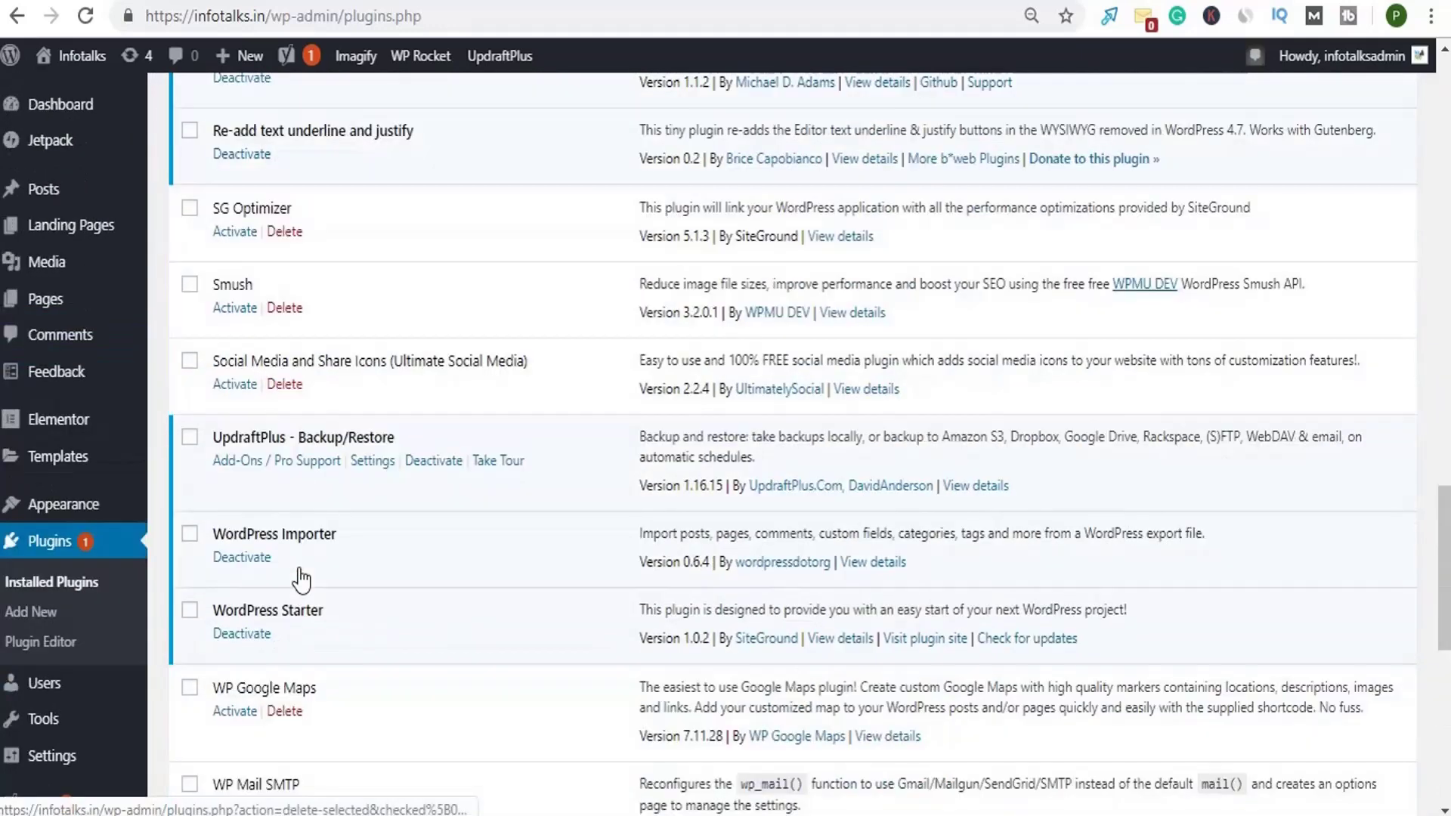
scroll(297, 568, up, 1)
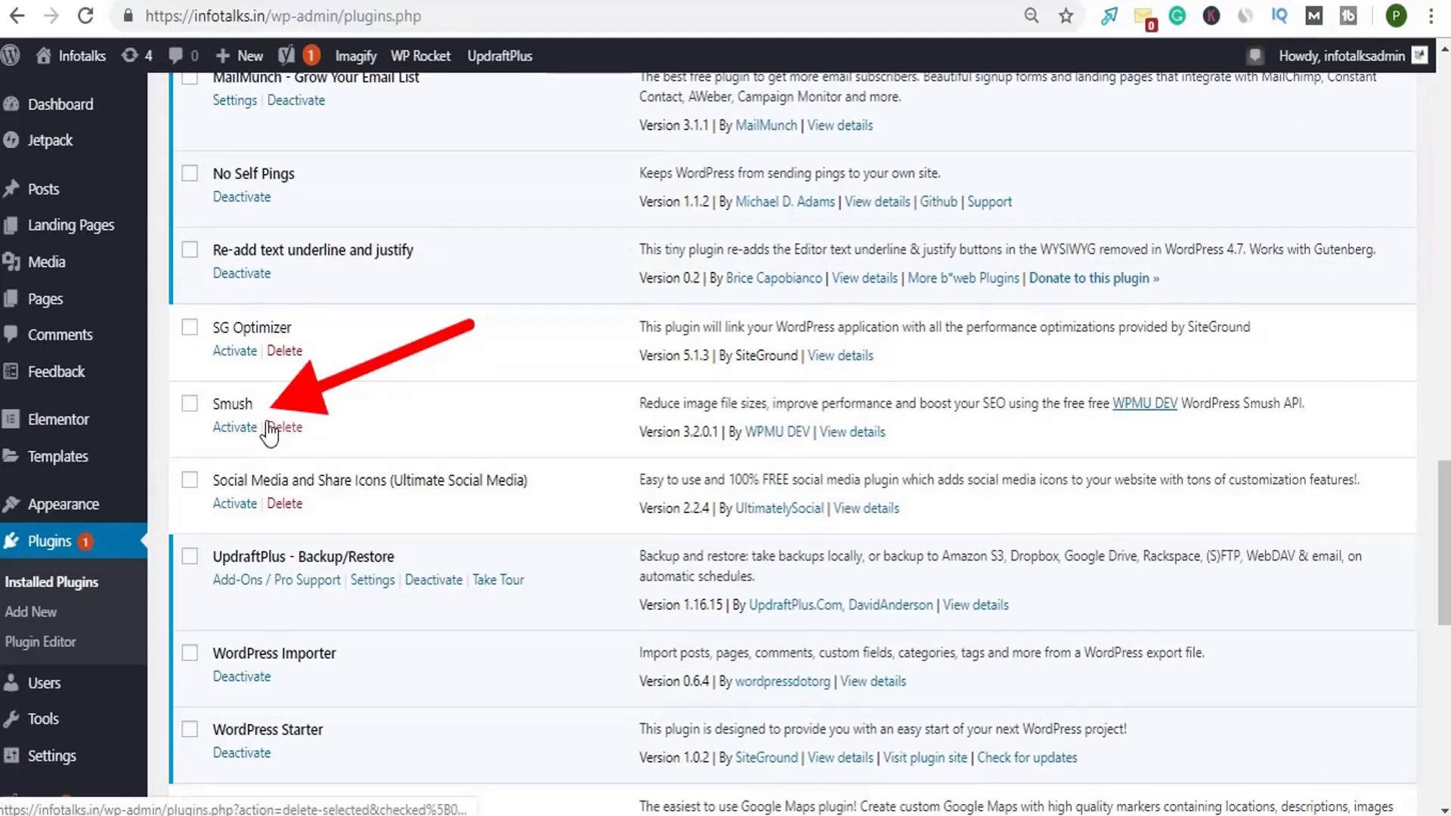
double_click(227, 403)
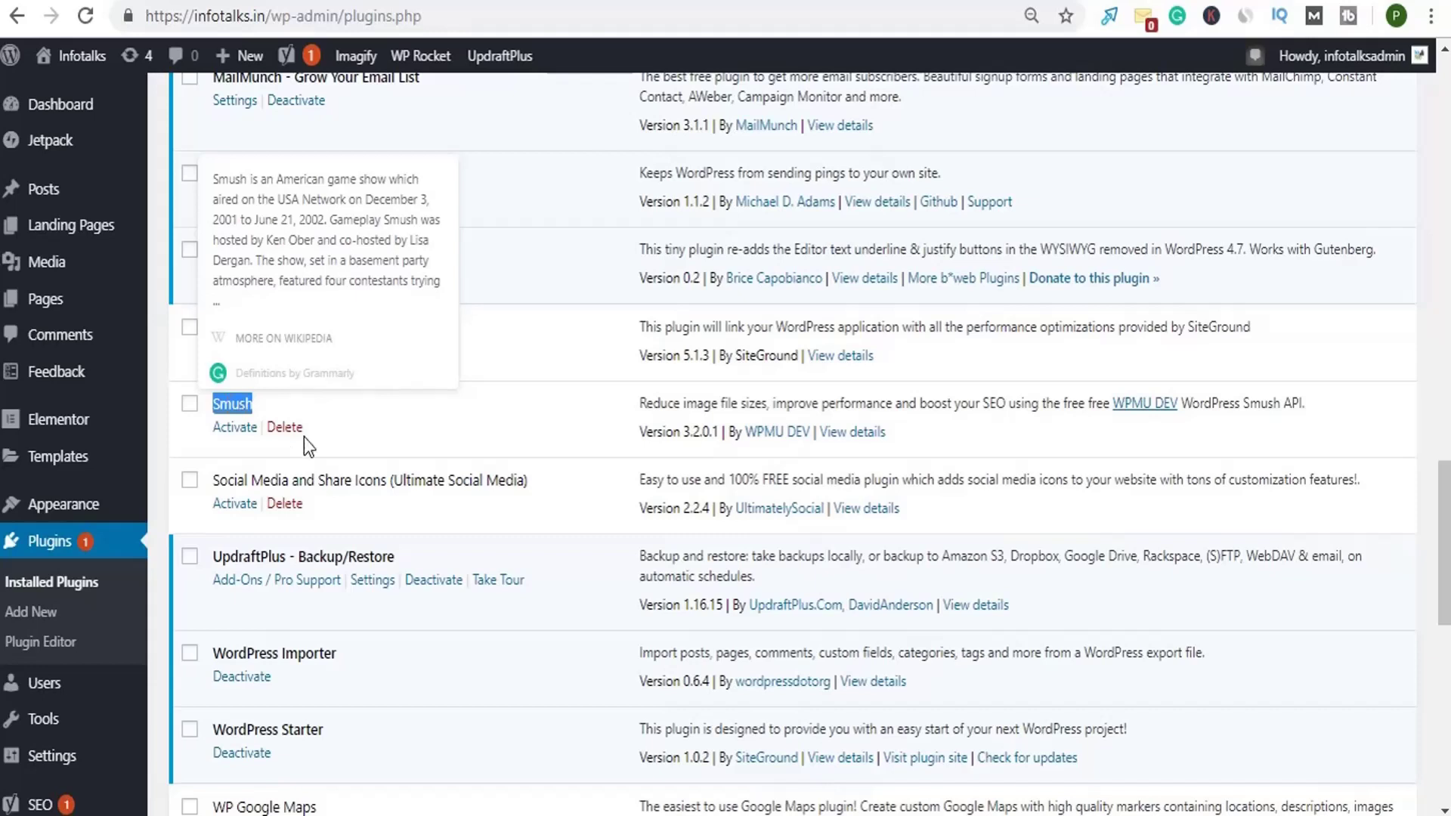
- Find the Classic Editor plugin among the installed plugins, highlight its name and view the available WordPress settings pages
click(437, 428)
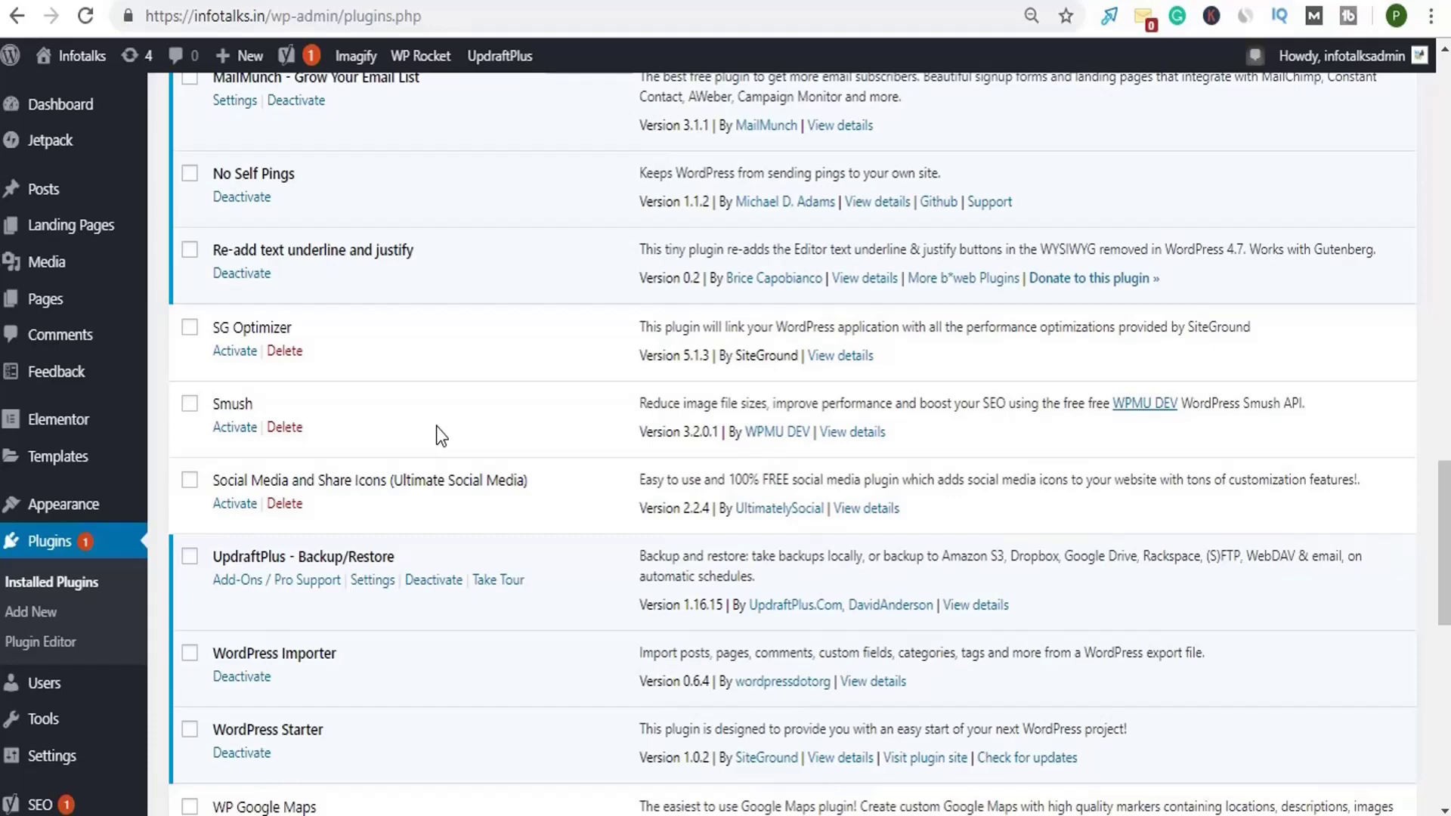
scroll(437, 426, up, 12)
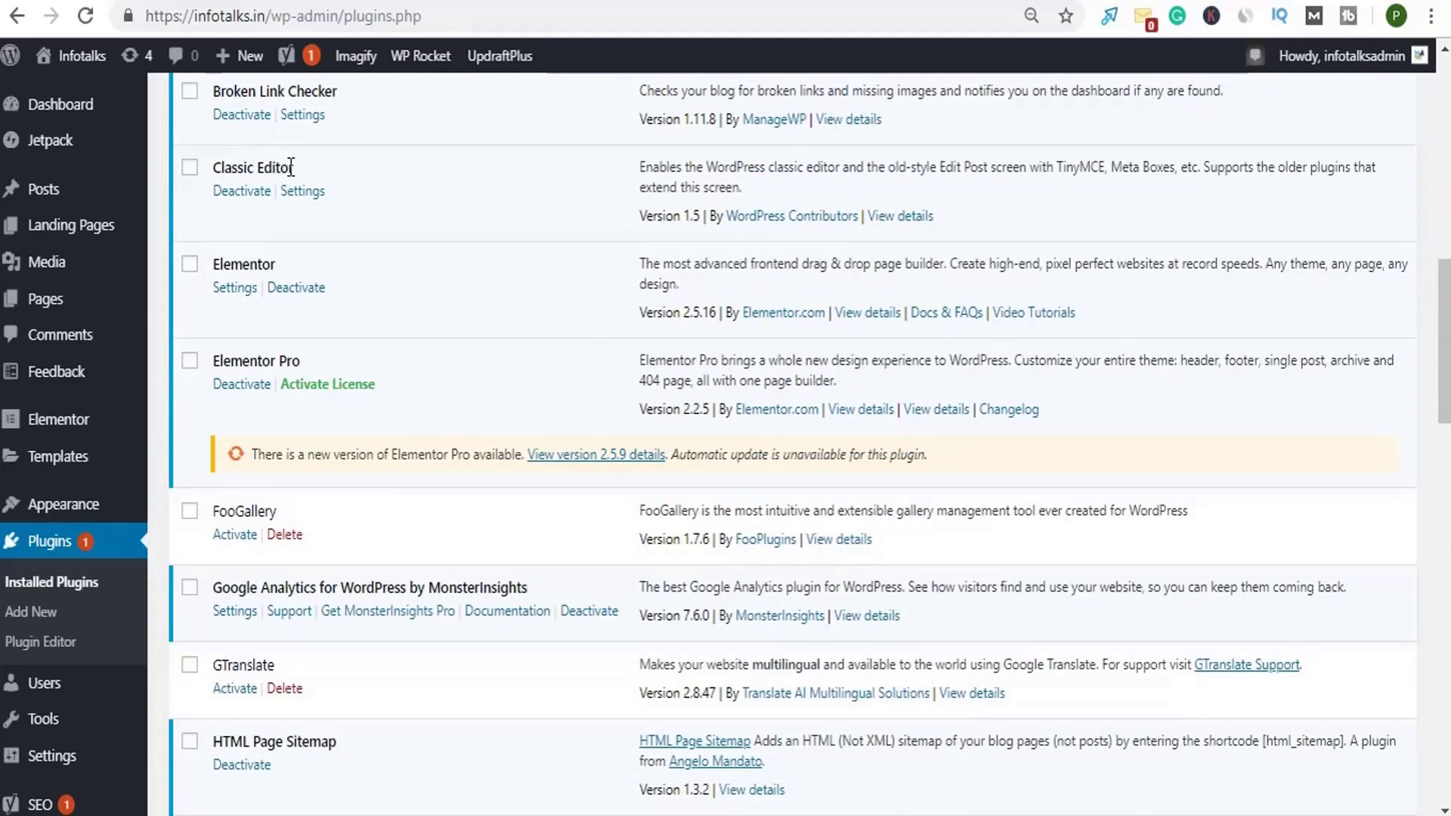
mouse_move(292, 167)
mouse_down()
mouse_move(232, 170)
mouse_move(295, 166)
mouse_up()
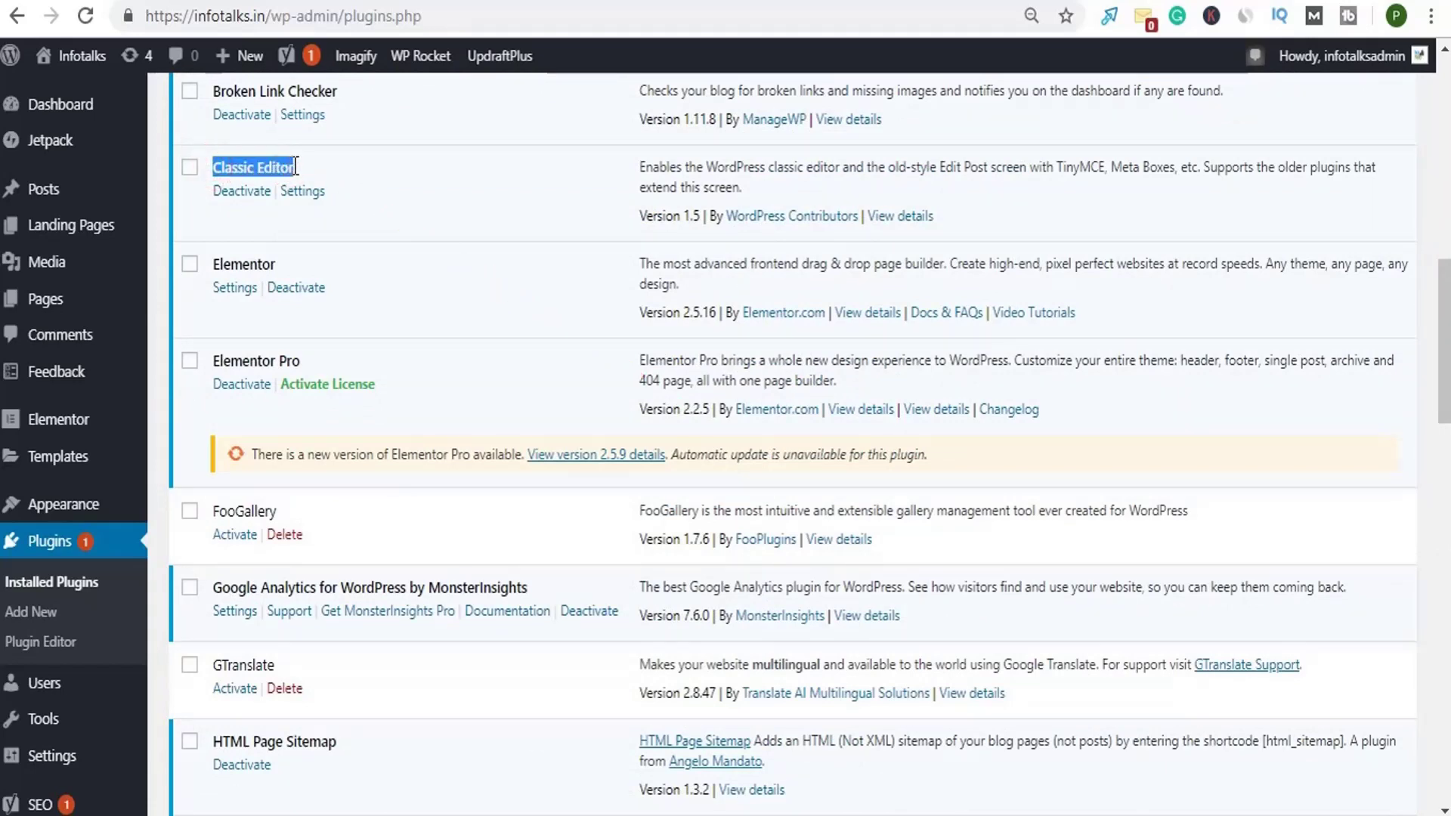
scroll(497, 314, up, 5)
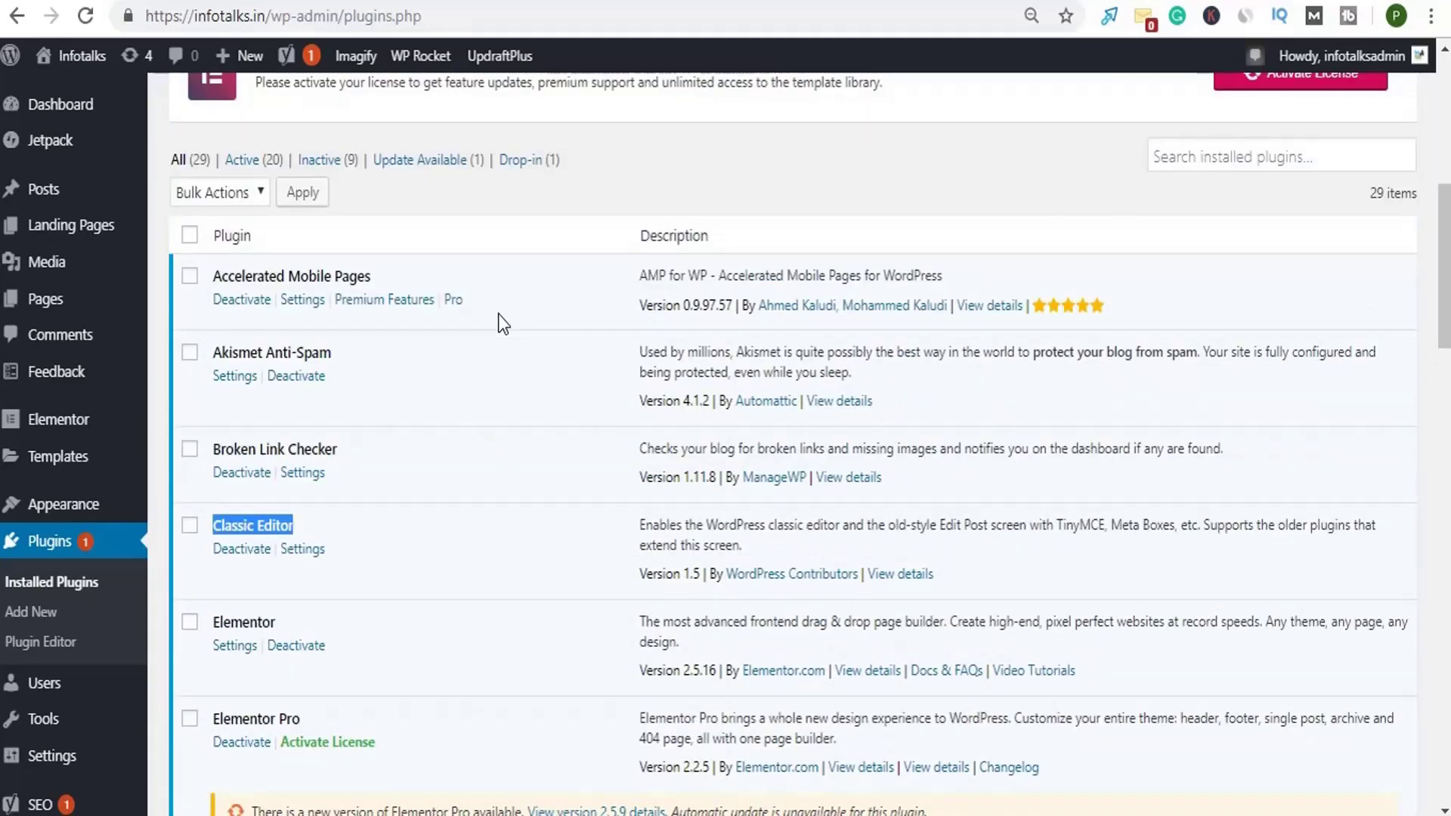
scroll(498, 314, down, 3)
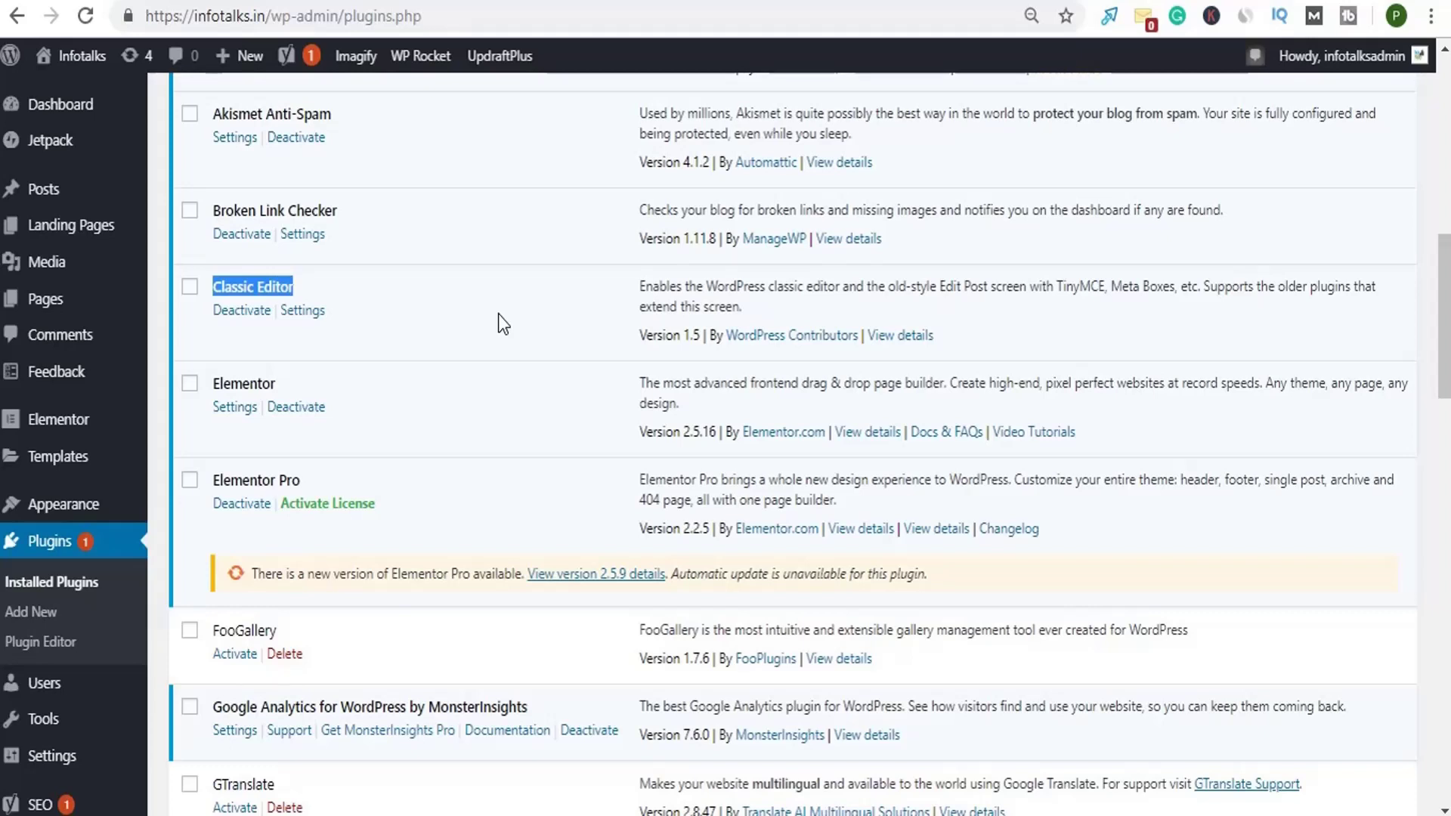
mouse_move(71, 767)
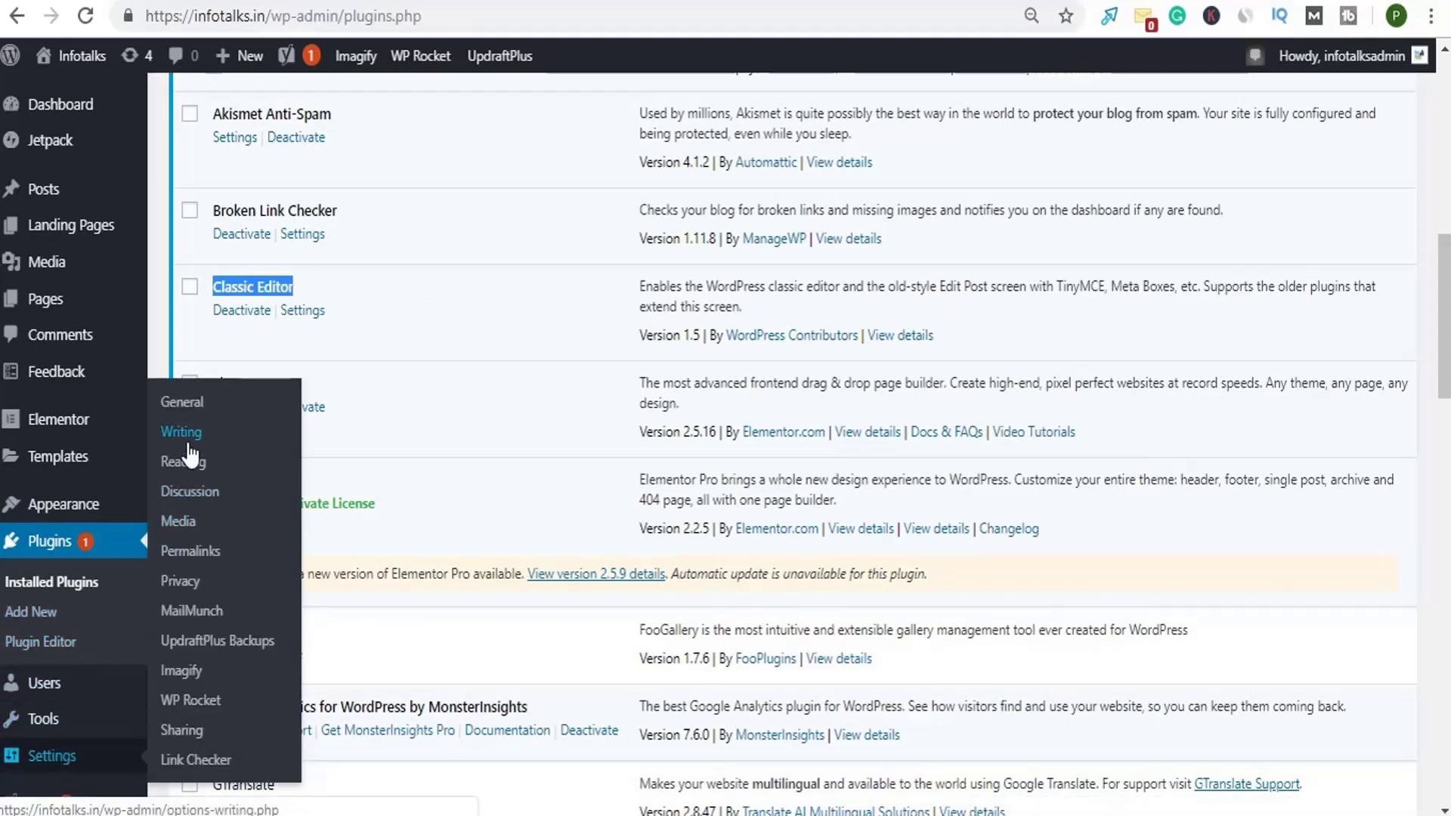
click(405, 323)
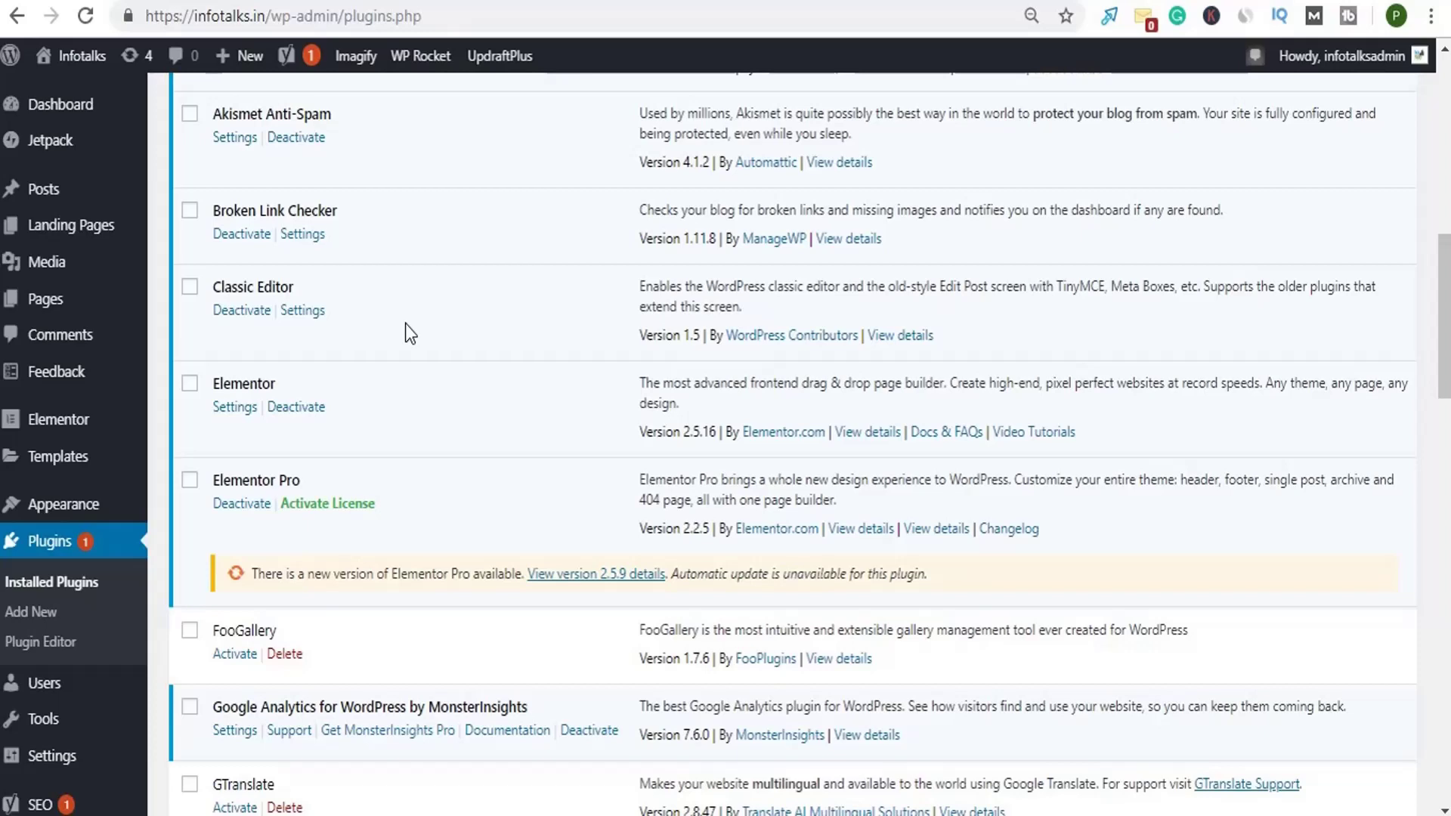
- Find and highlight the names of the WP Google Maps and Social Media and Share Icons (Ultimate Social Media) plugins
scroll(405, 324, down, 20)
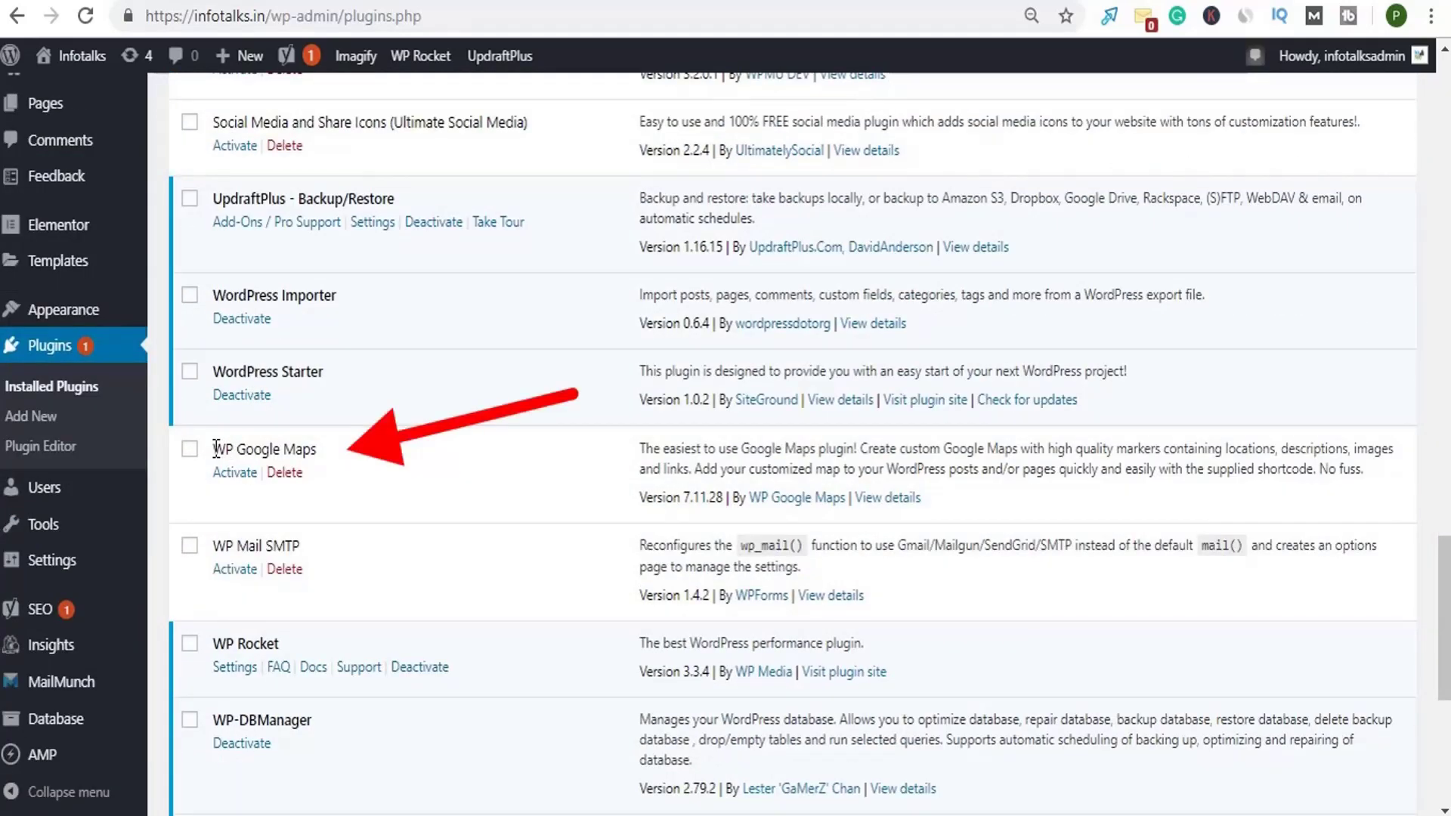
drag(216, 449, 317, 458)
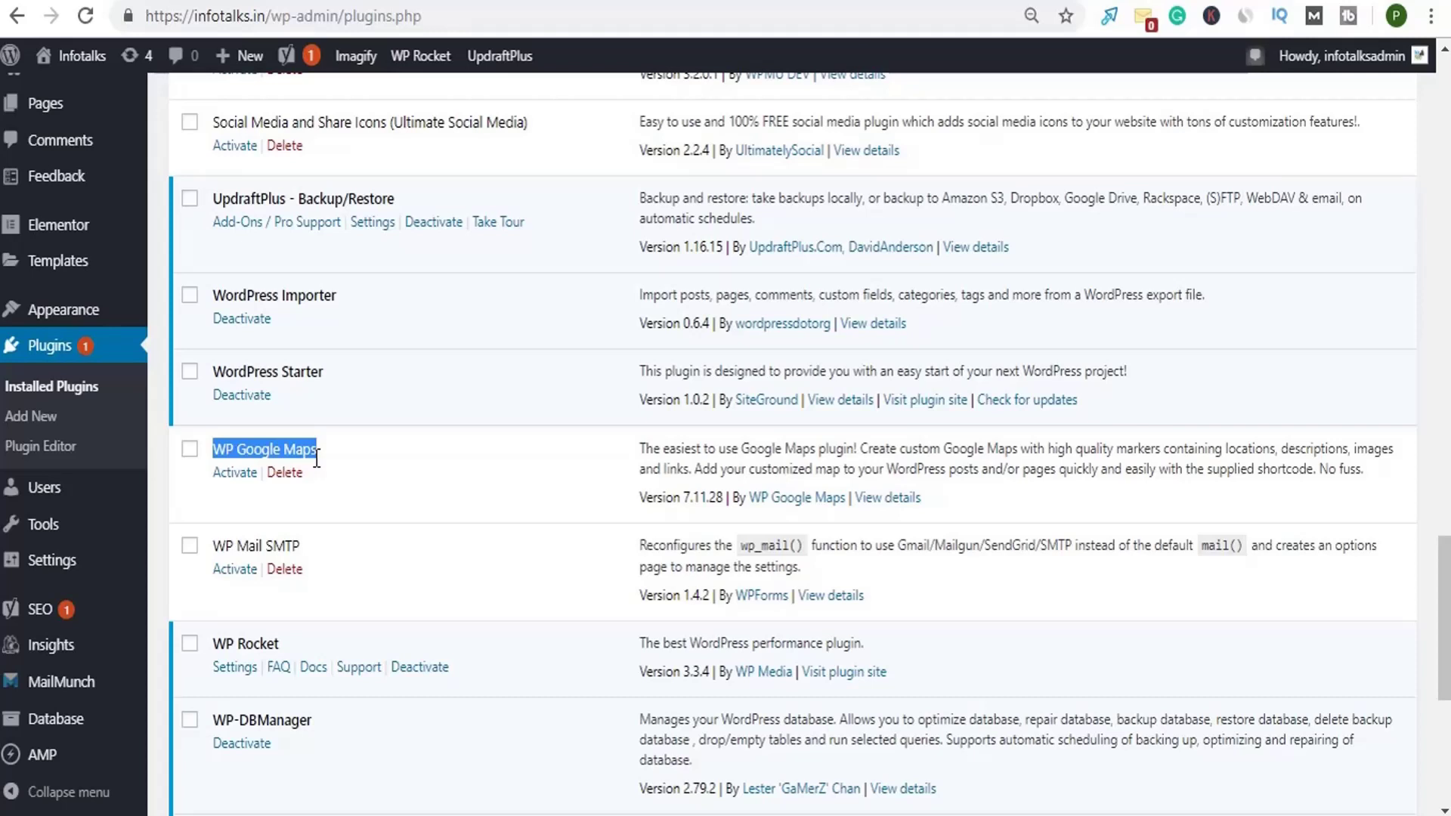
scroll(303, 483, up, 9)
scroll(298, 505, down, 3)
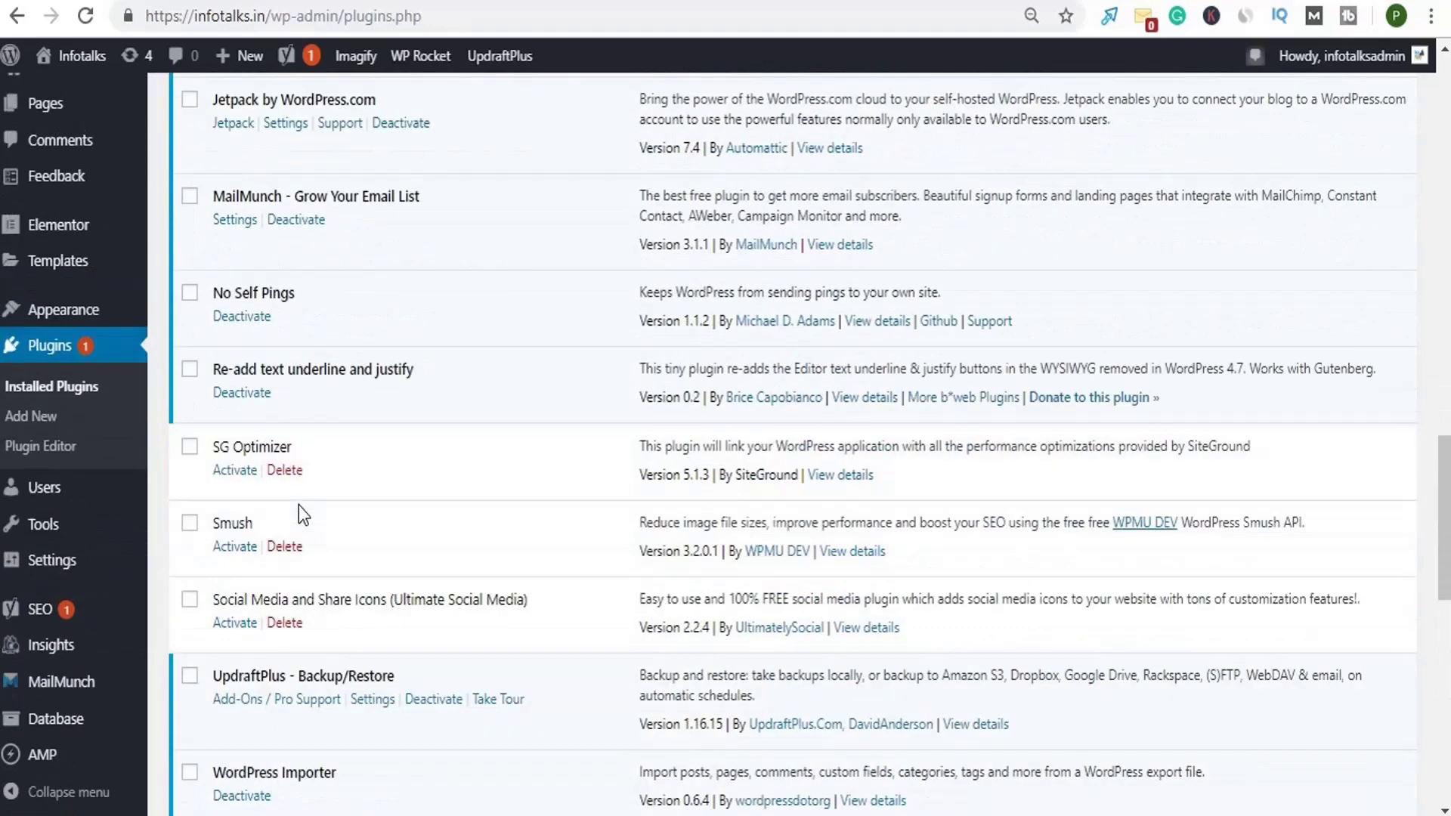
drag(213, 599, 534, 605)
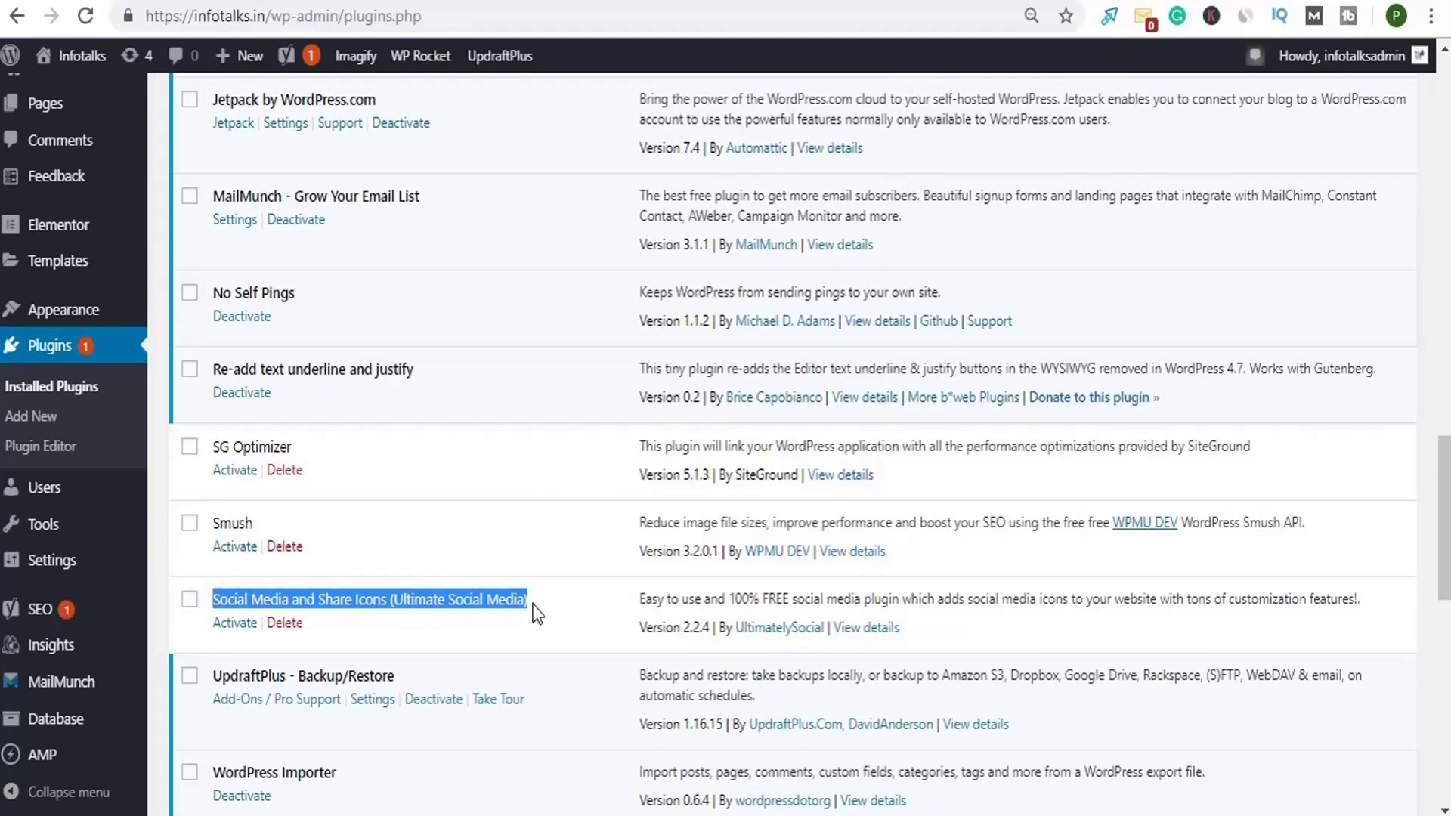
drag(525, 604, 529, 605)
click(557, 644)
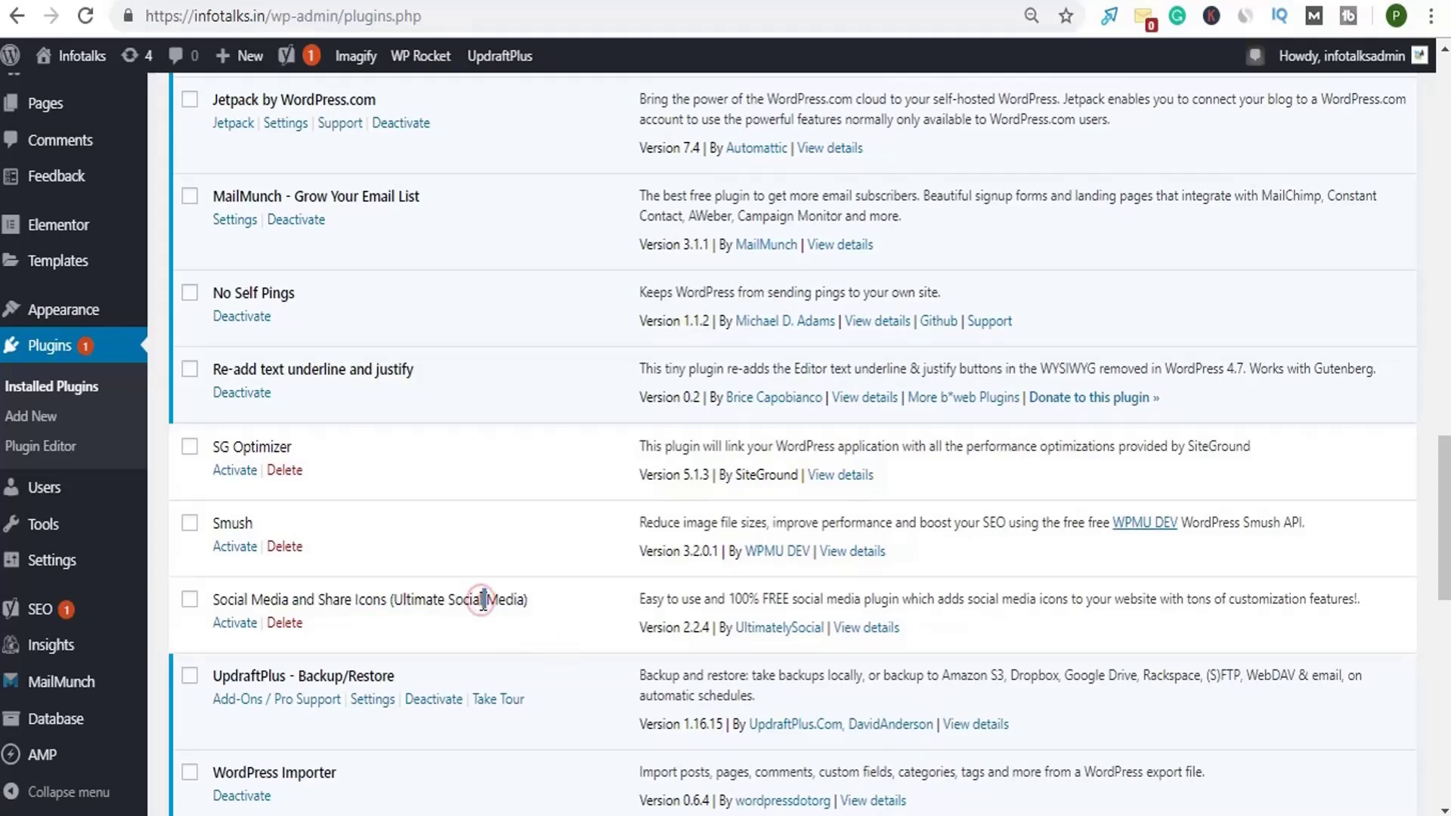
click(456, 602)
- Find the GTranslate plugin among the installed plugins and highlight its name
scroll(447, 595, up, 8)
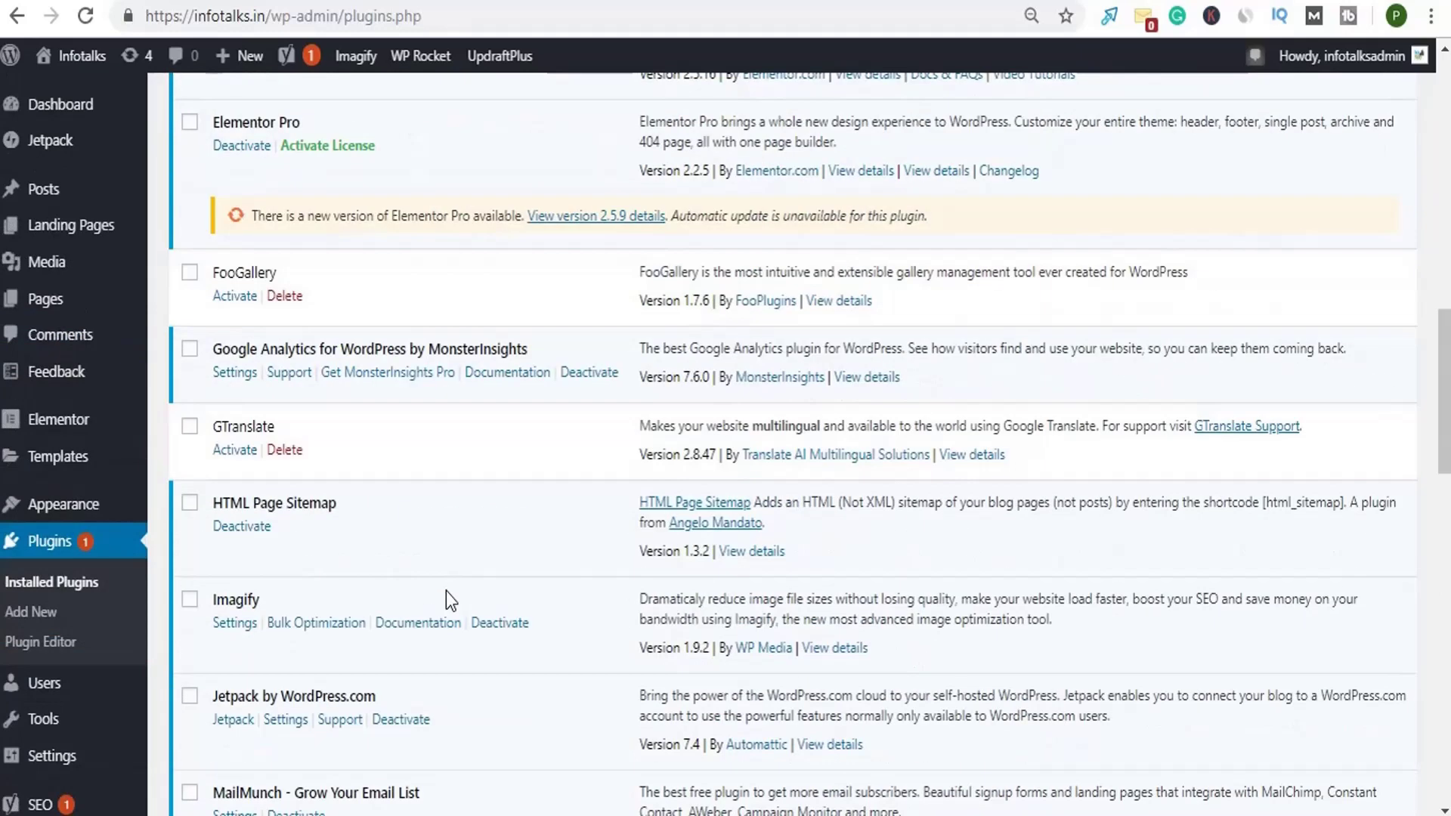
double_click(230, 427)
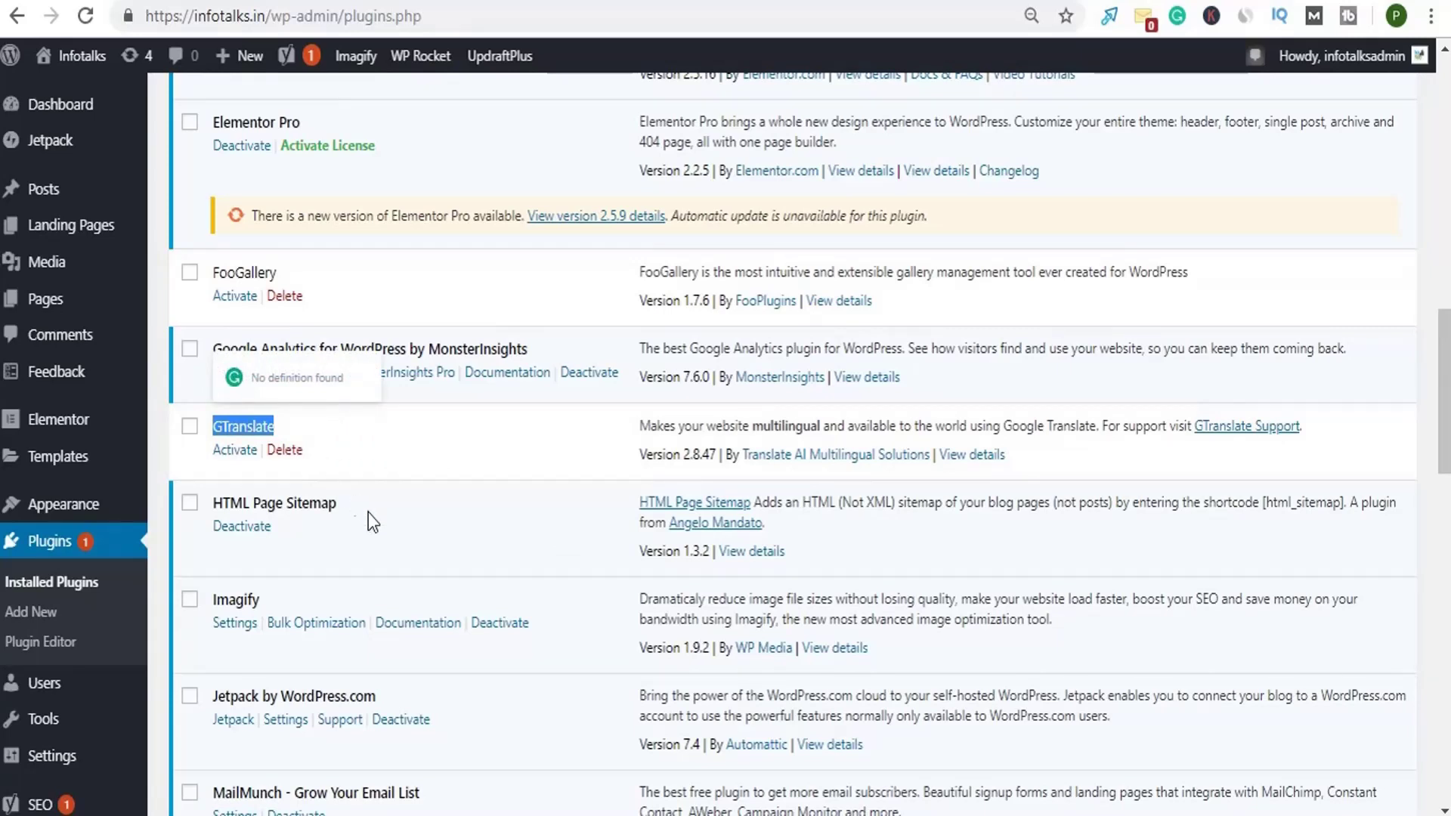
click(443, 469)
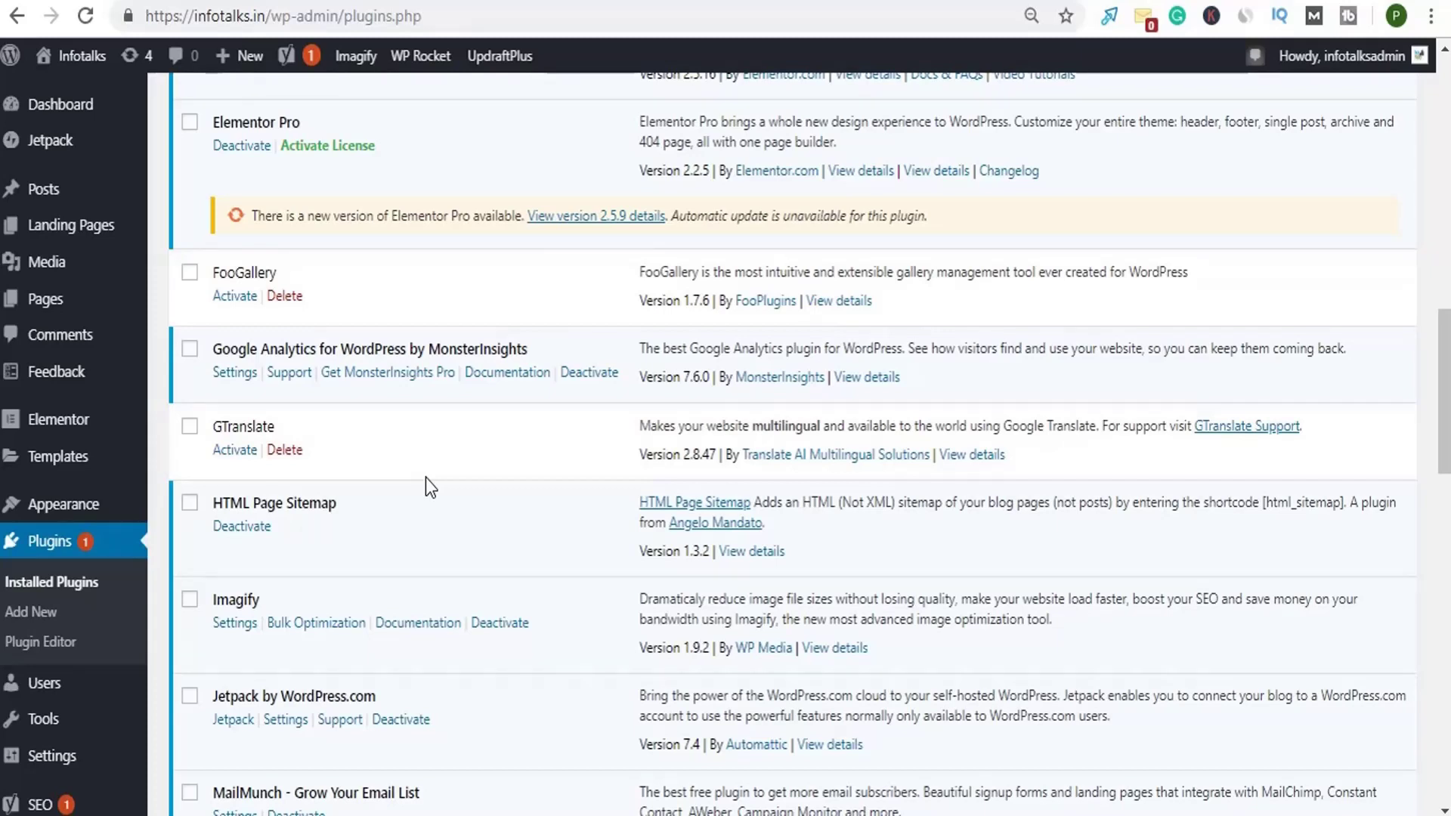
- Look through the whole list of installed plugins to review both the active and the inactive ones
scroll(425, 479, down, 15)
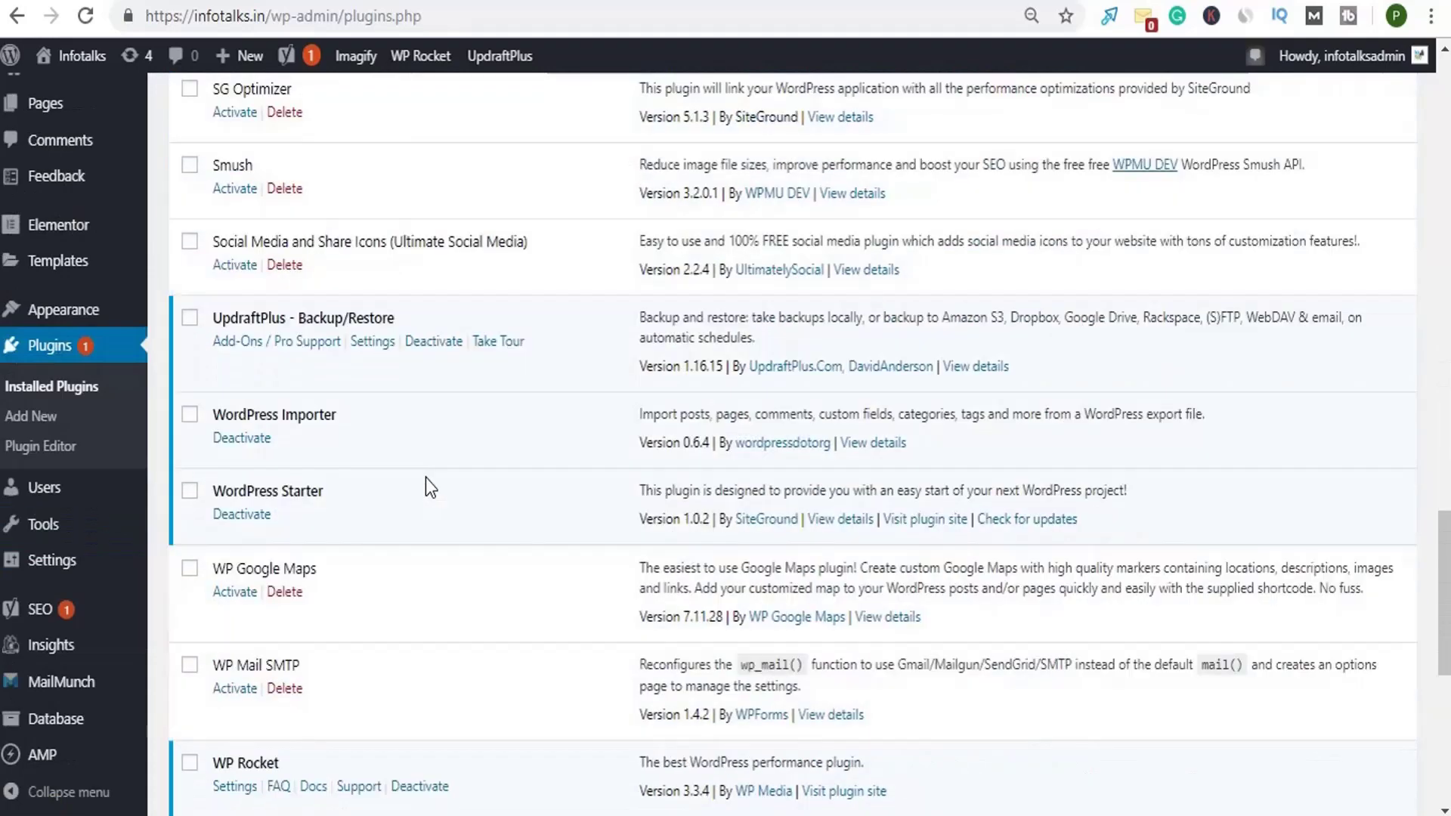
scroll(425, 478, down, 3)
scroll(425, 478, up, 5)
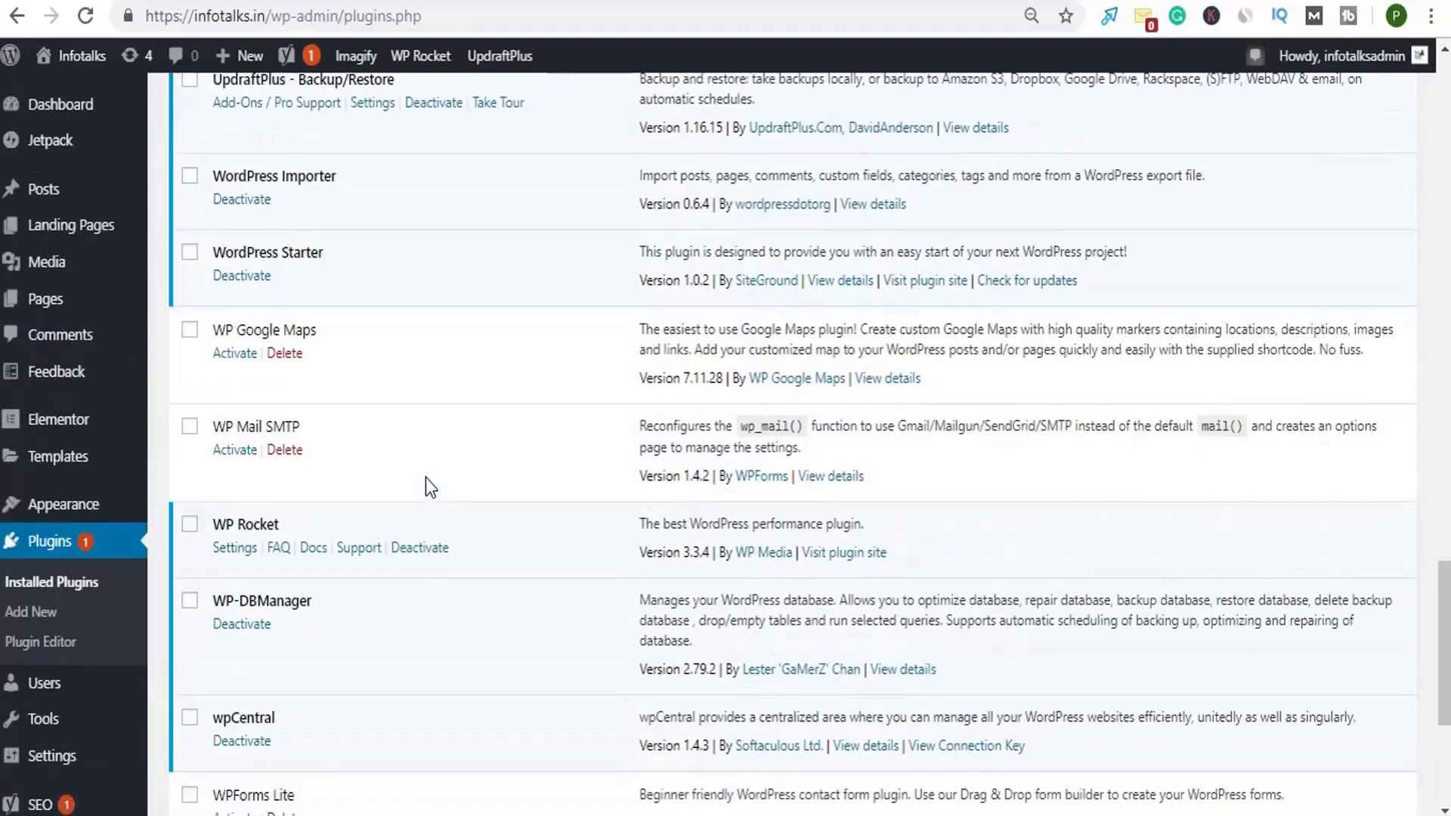
scroll(424, 478, up, 10)
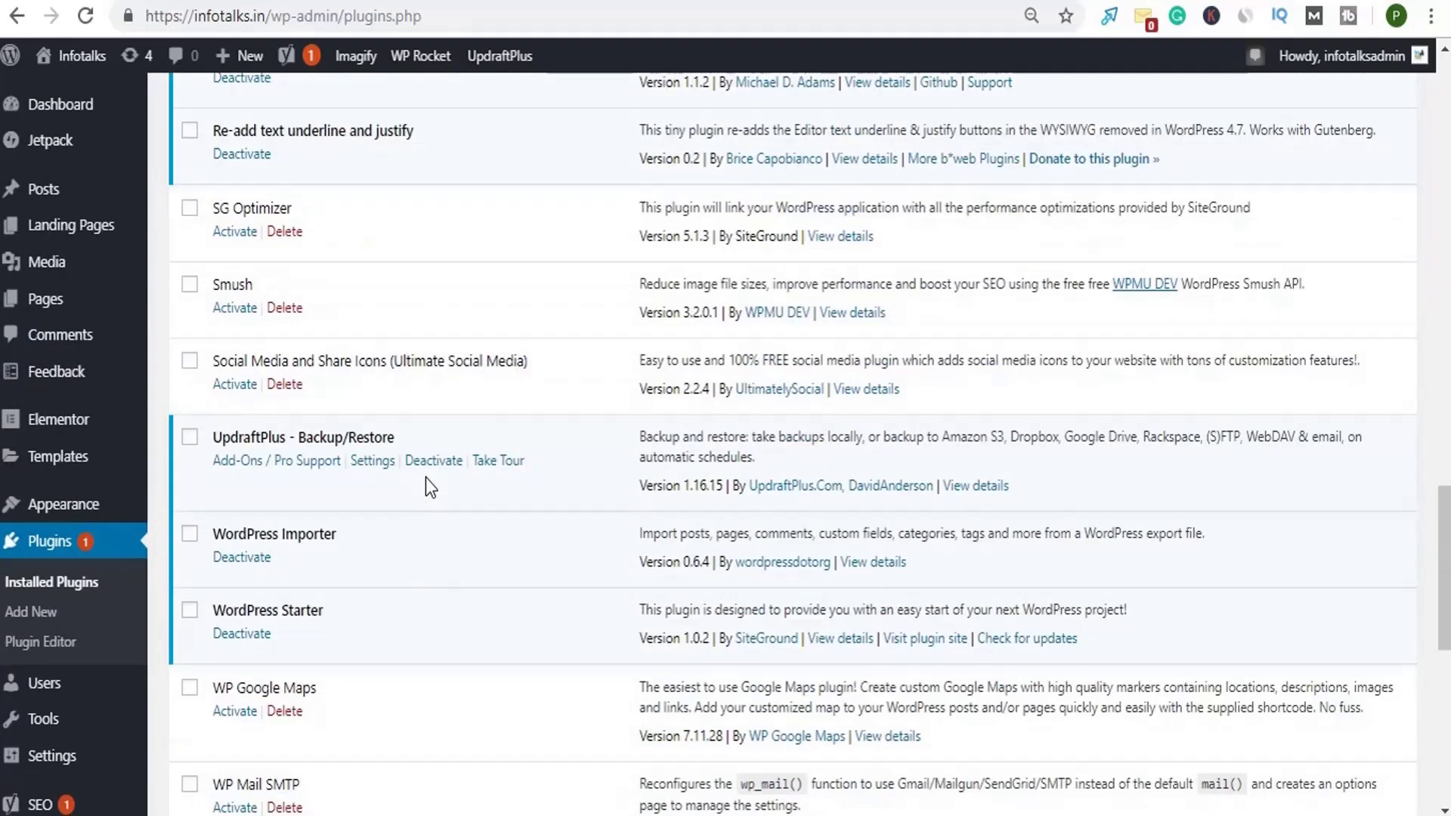
scroll(425, 477, up, 15)
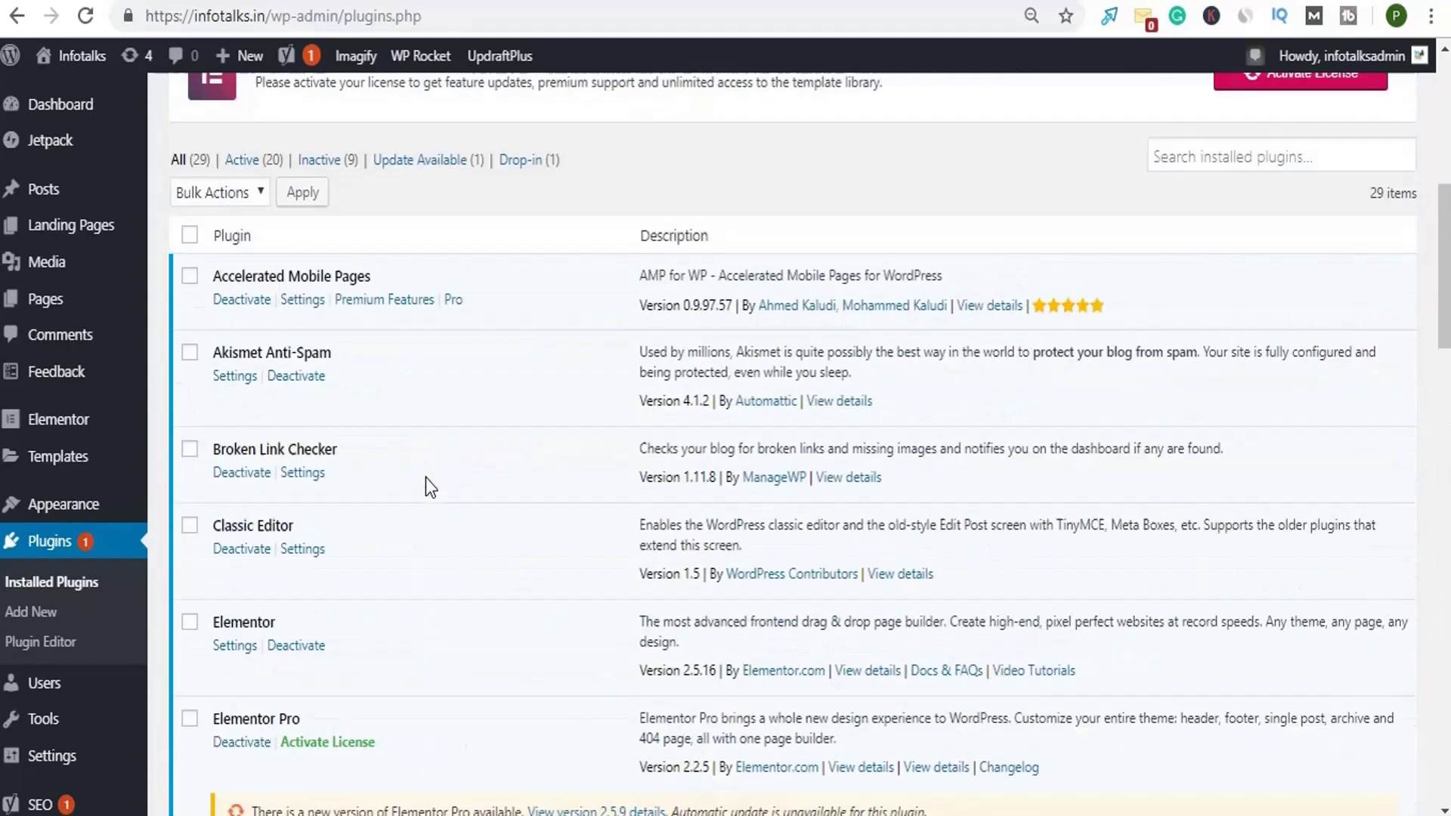
scroll(425, 478, down, 8)
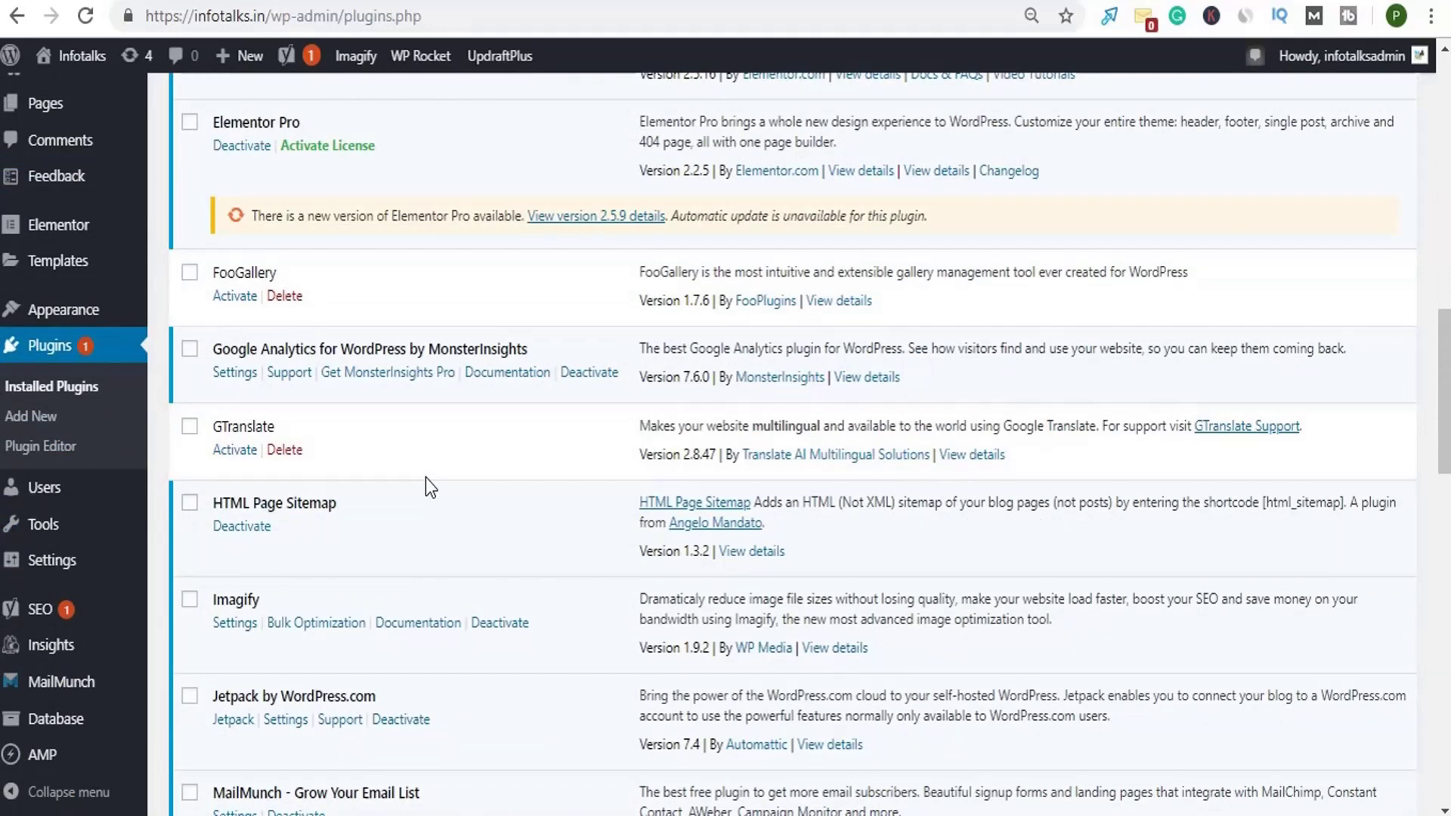
scroll(424, 477, down, 5)
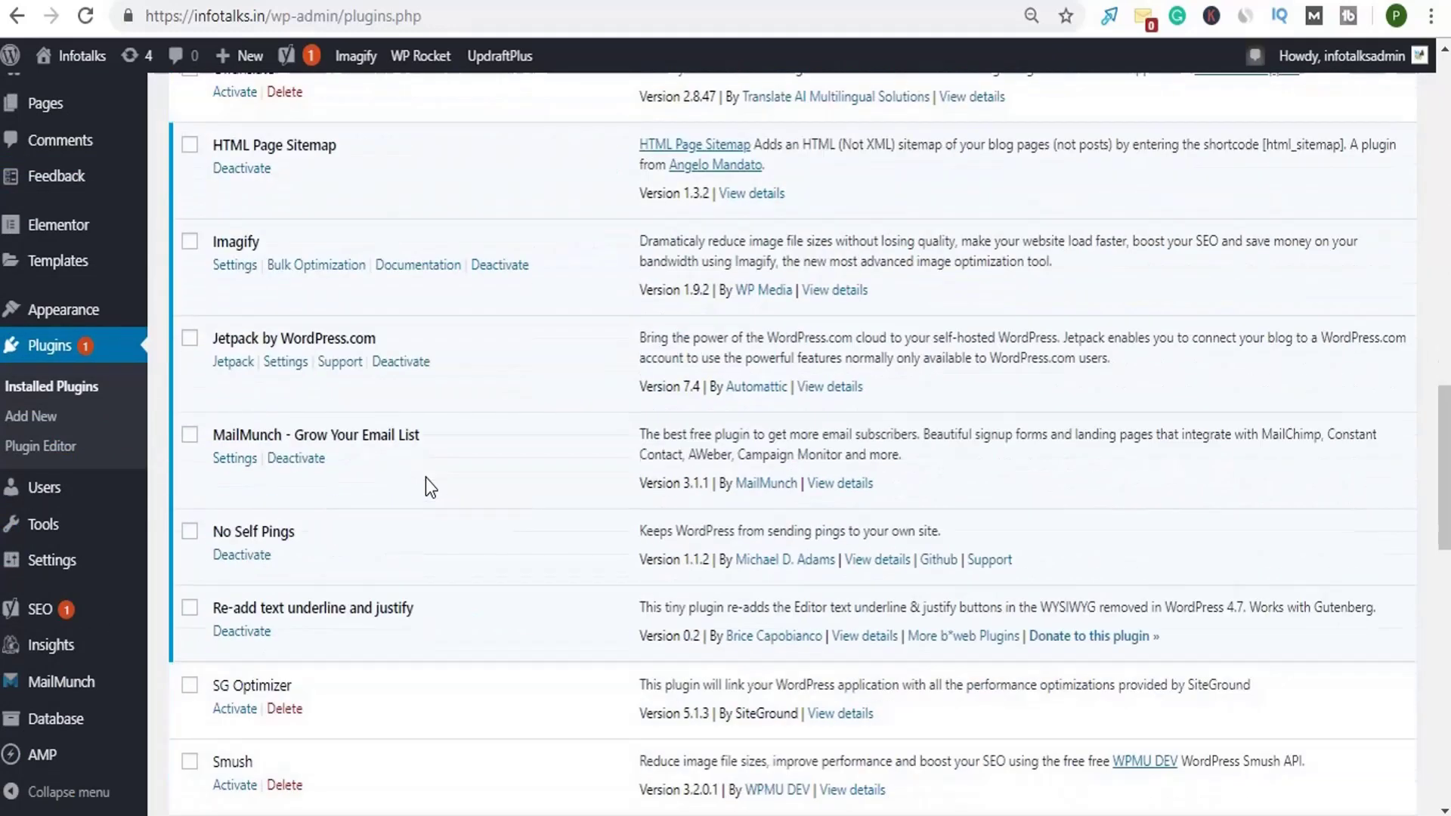
scroll(430, 487, down, 10)
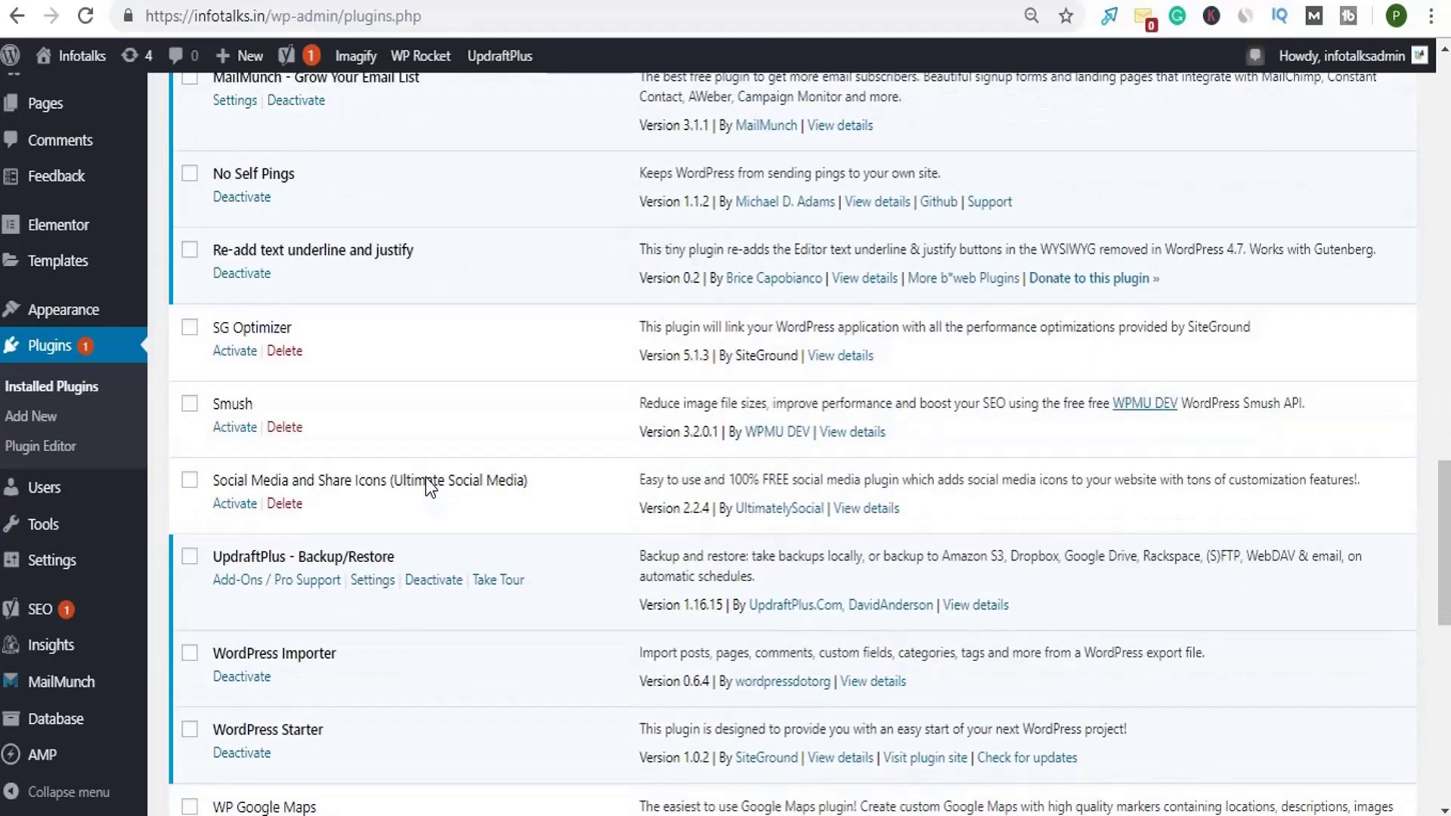
scroll(428, 477, up, 20)
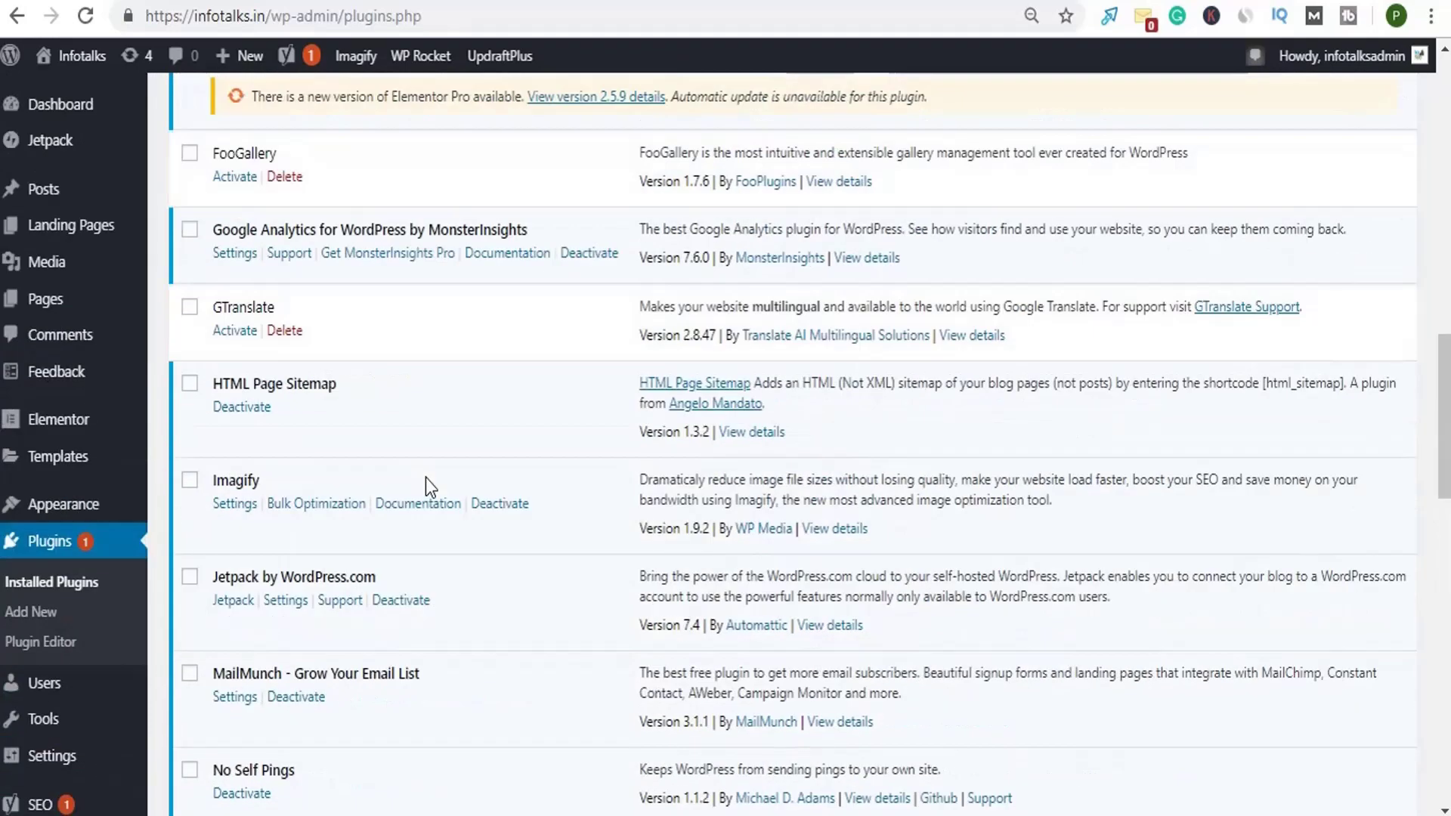
scroll(424, 478, up, 7)
- Find the WP Rocket plugin among the installed plugins, highlight its name and open its settings
scroll(425, 477, down, 8)
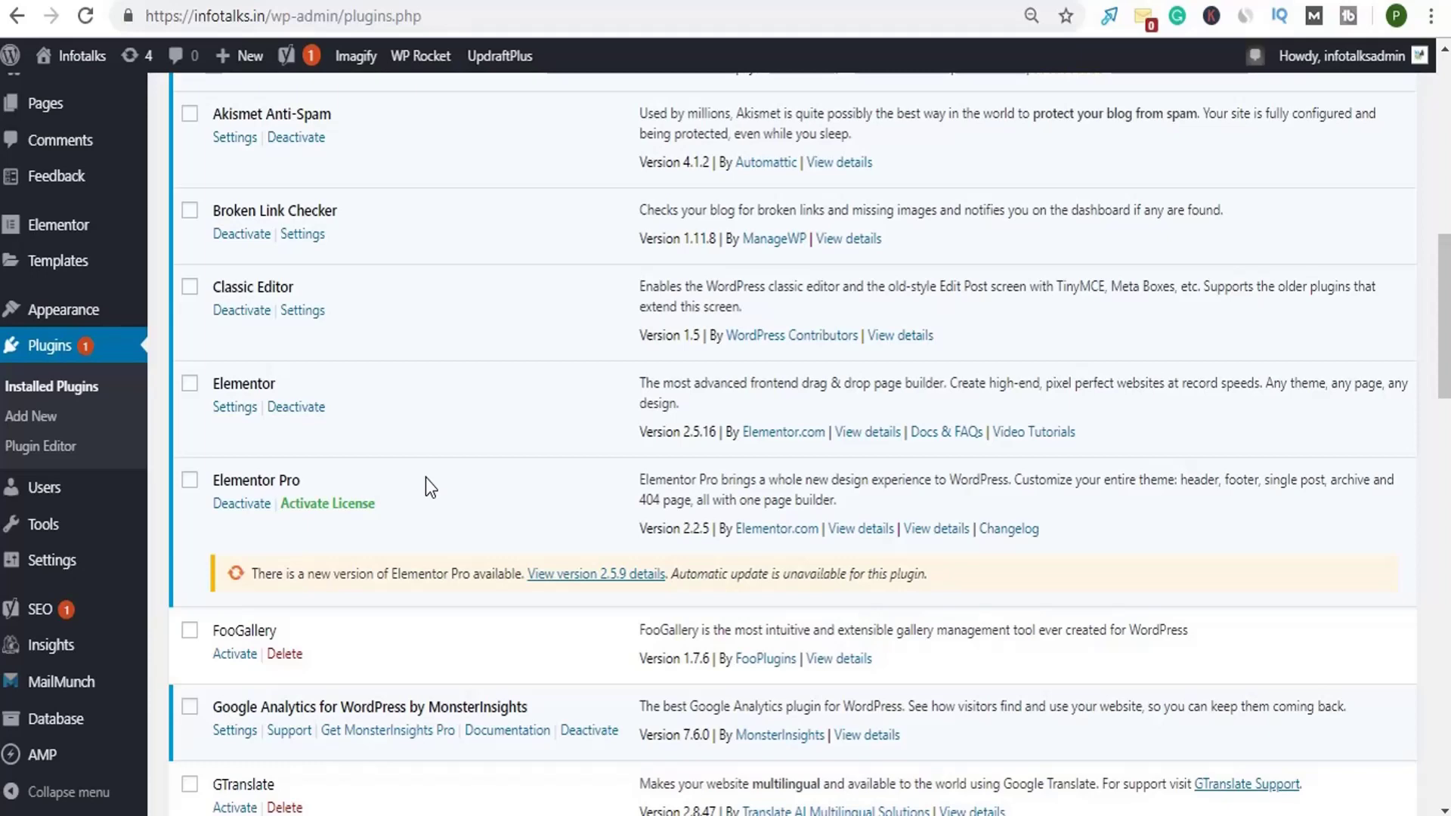
scroll(425, 477, down, 15)
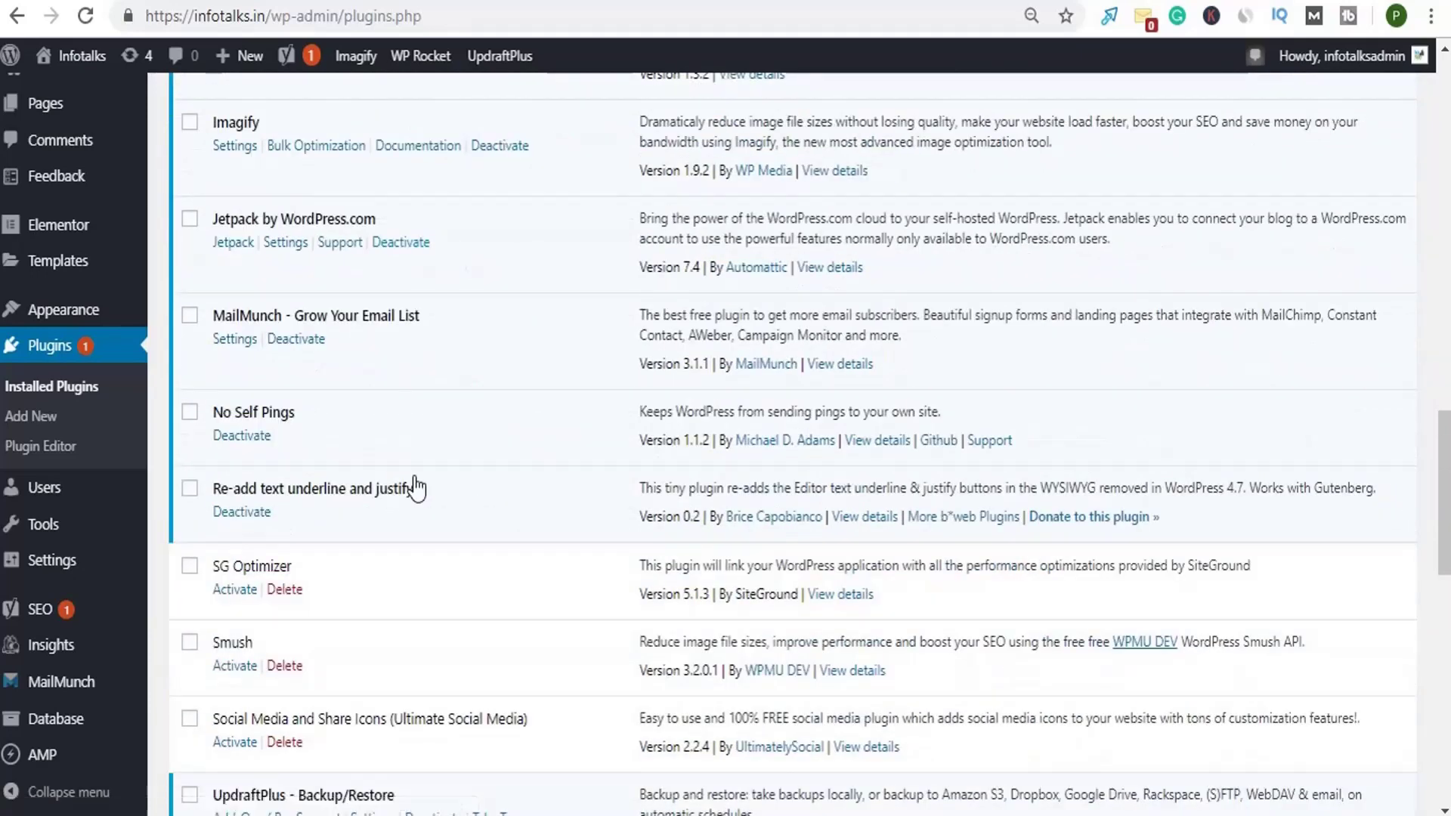
scroll(418, 484, down, 5)
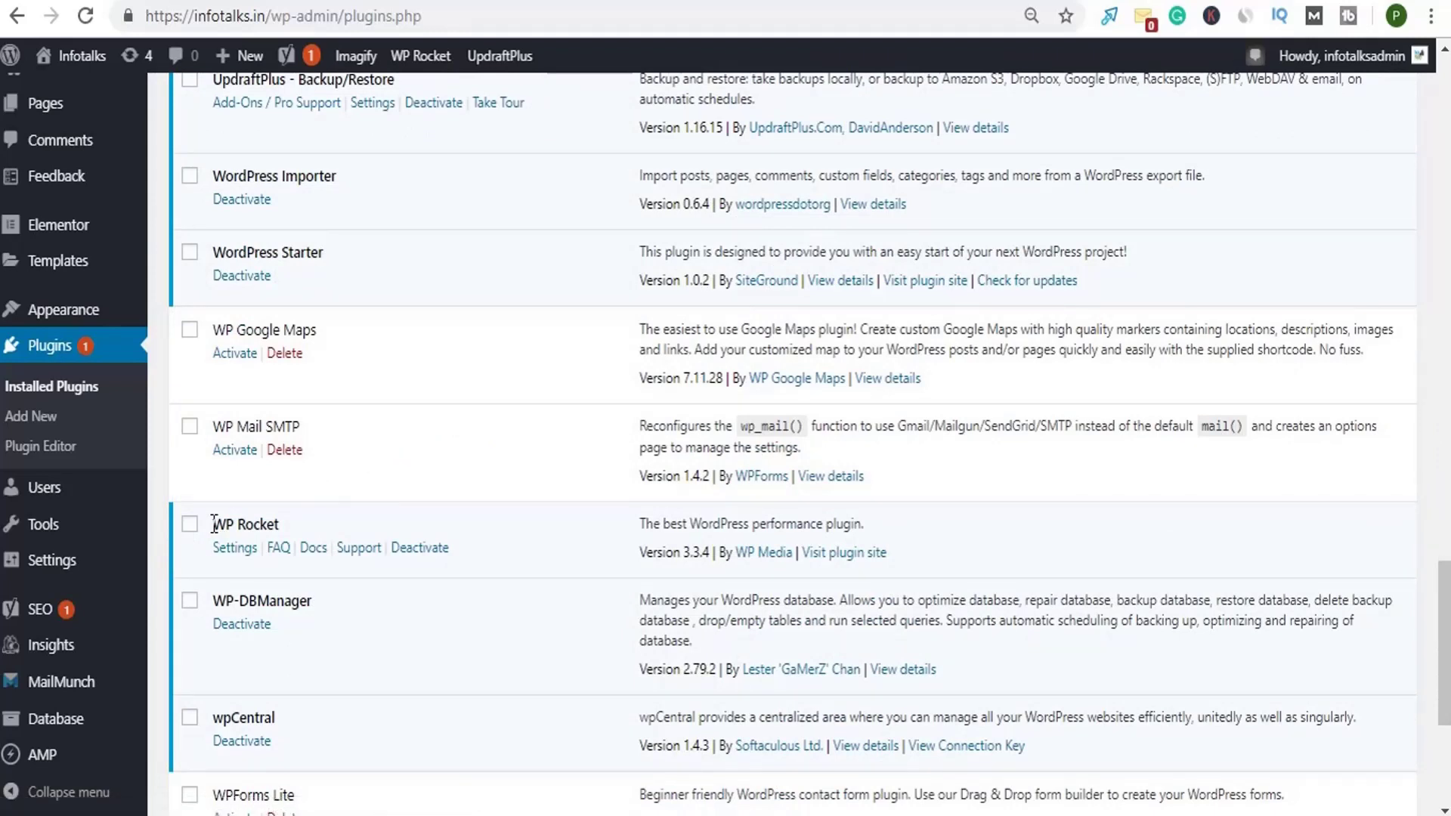
drag(213, 522, 292, 533)
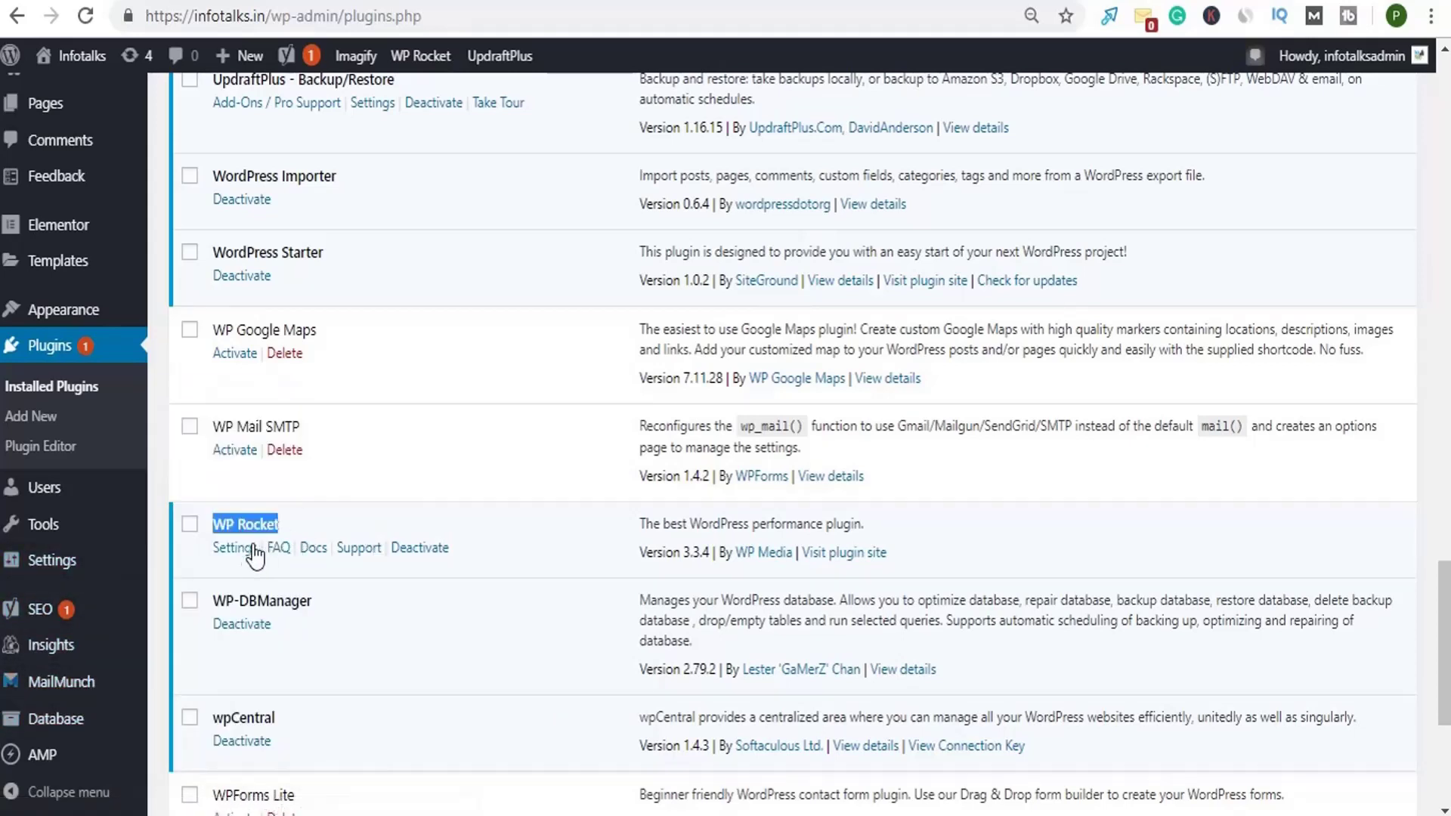
click(250, 554)
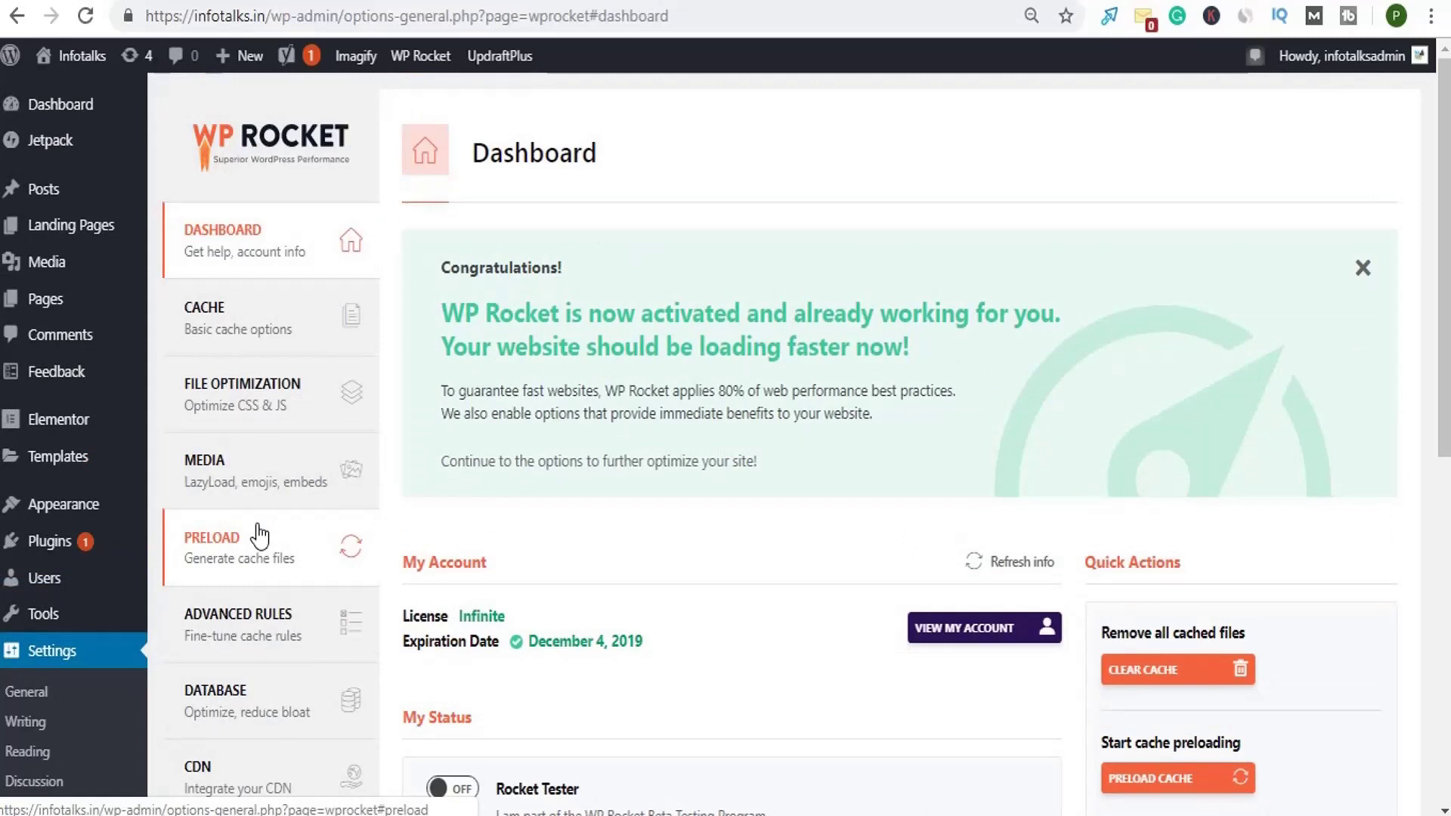
- Review WP Rocket's Cache, File Optimization and Media settings, including the LazyLoad, Emoji and Embeds options
click(265, 344)
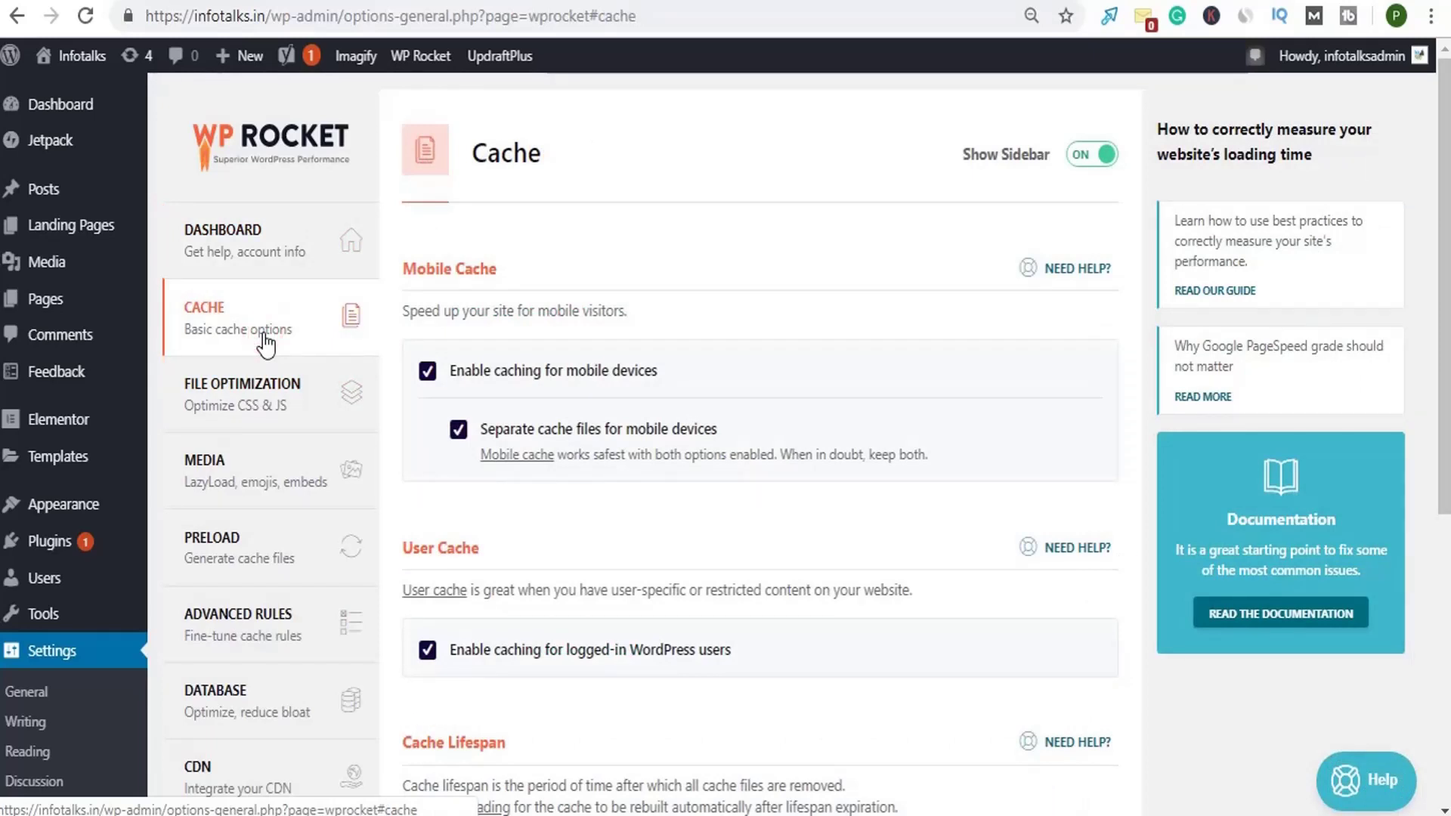
click(259, 404)
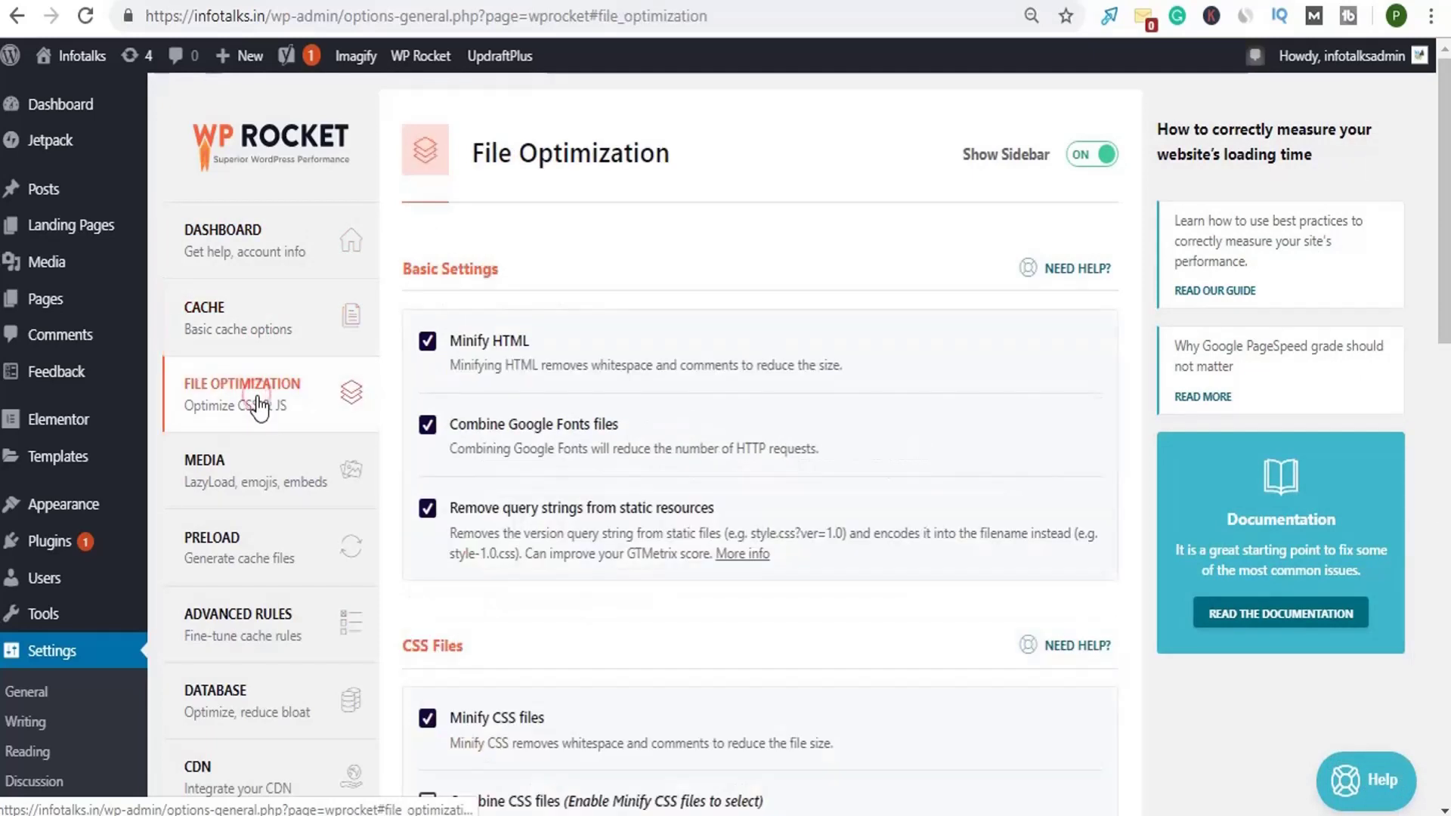
click(264, 483)
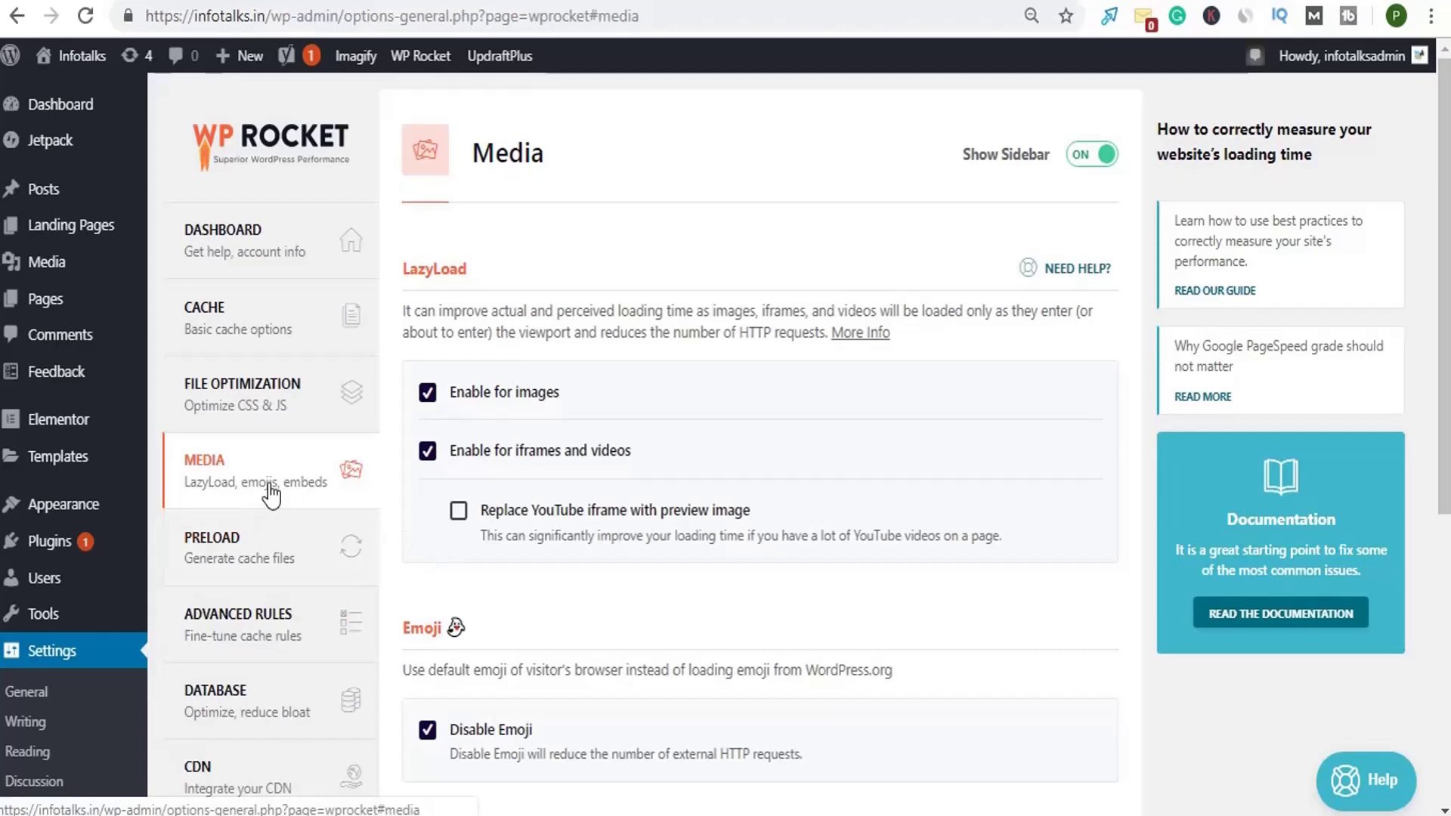
scroll(272, 495, down, 4)
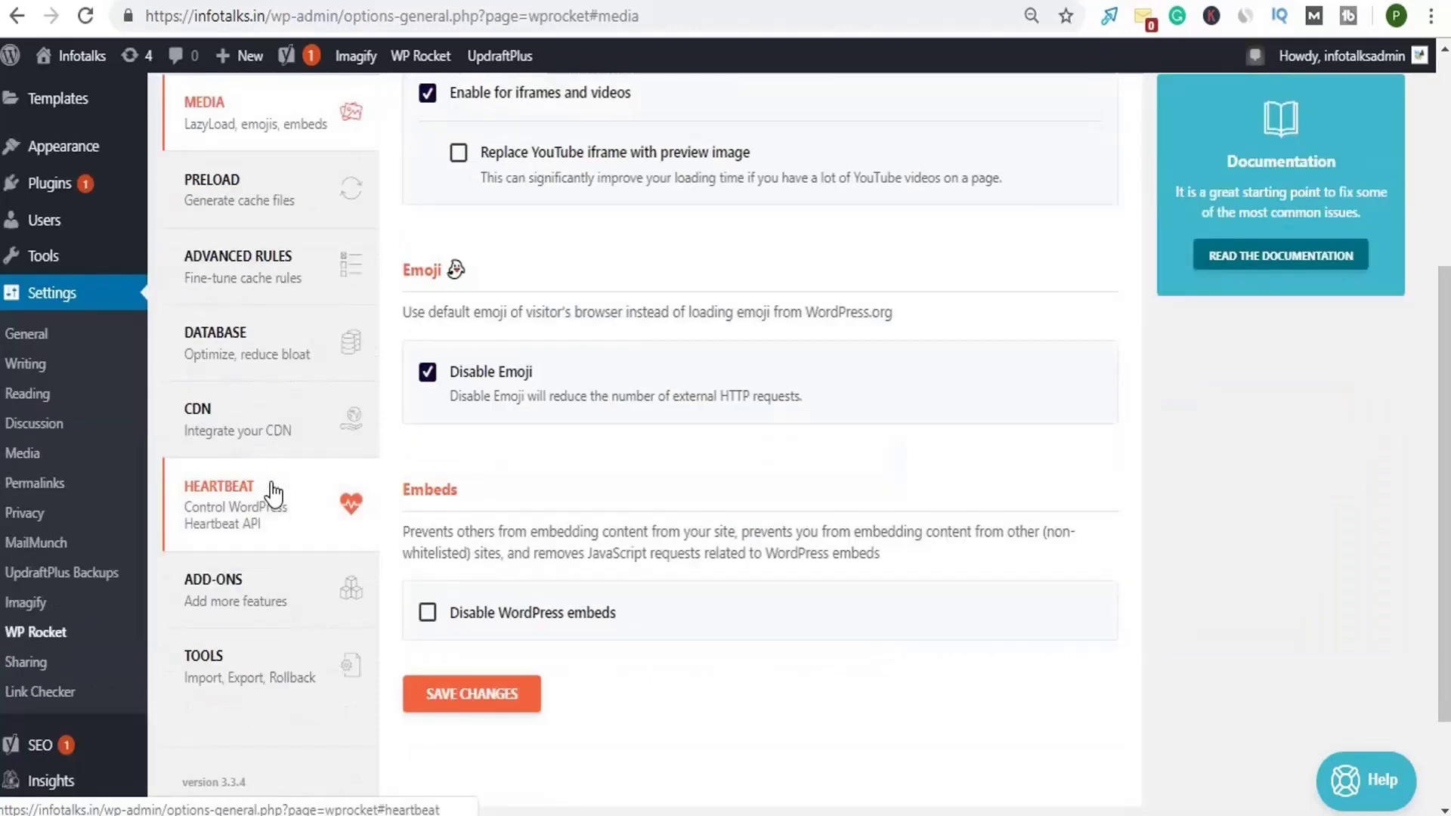
scroll(272, 495, up, 2)
scroll(274, 495, up, 3)
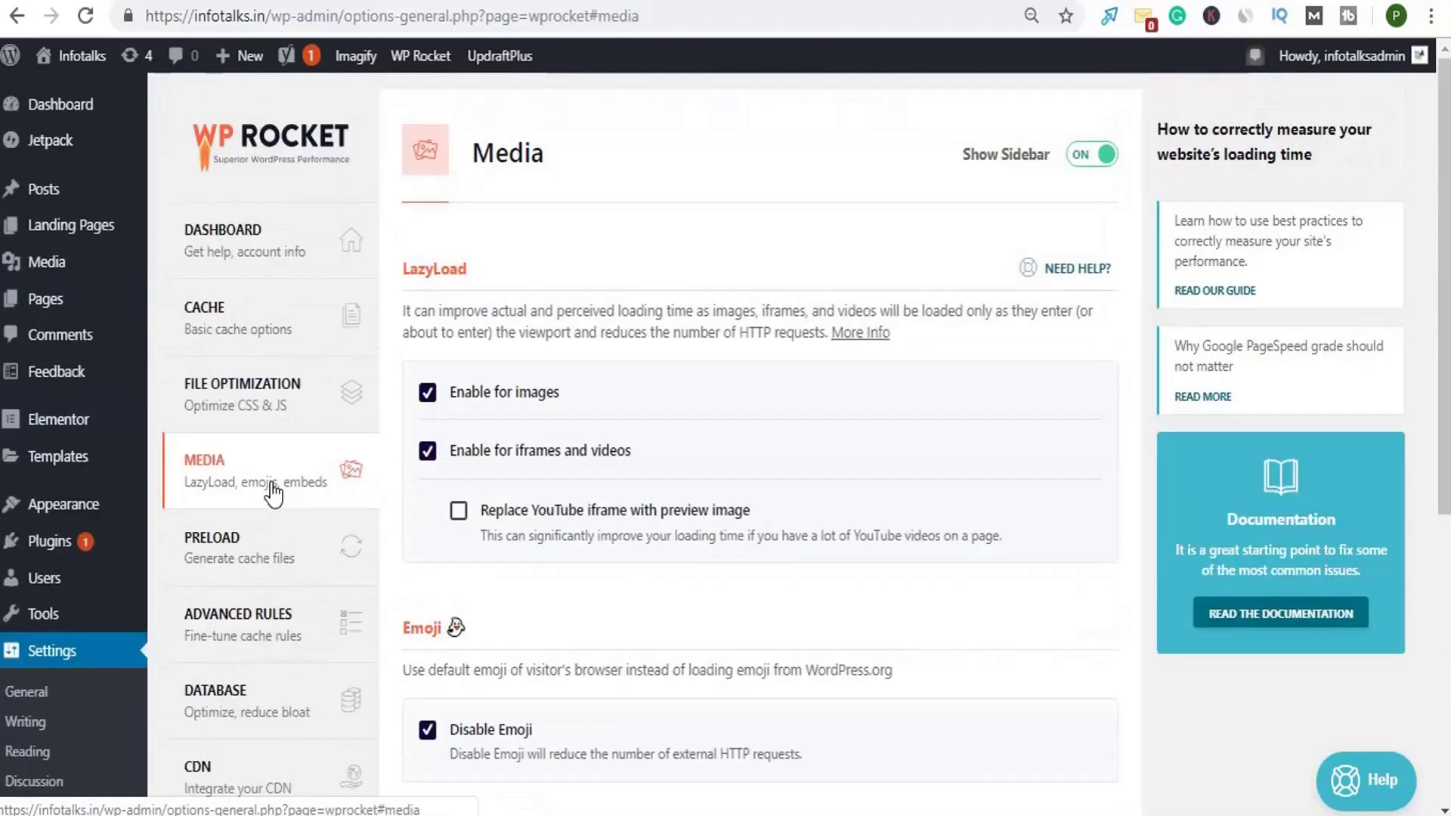